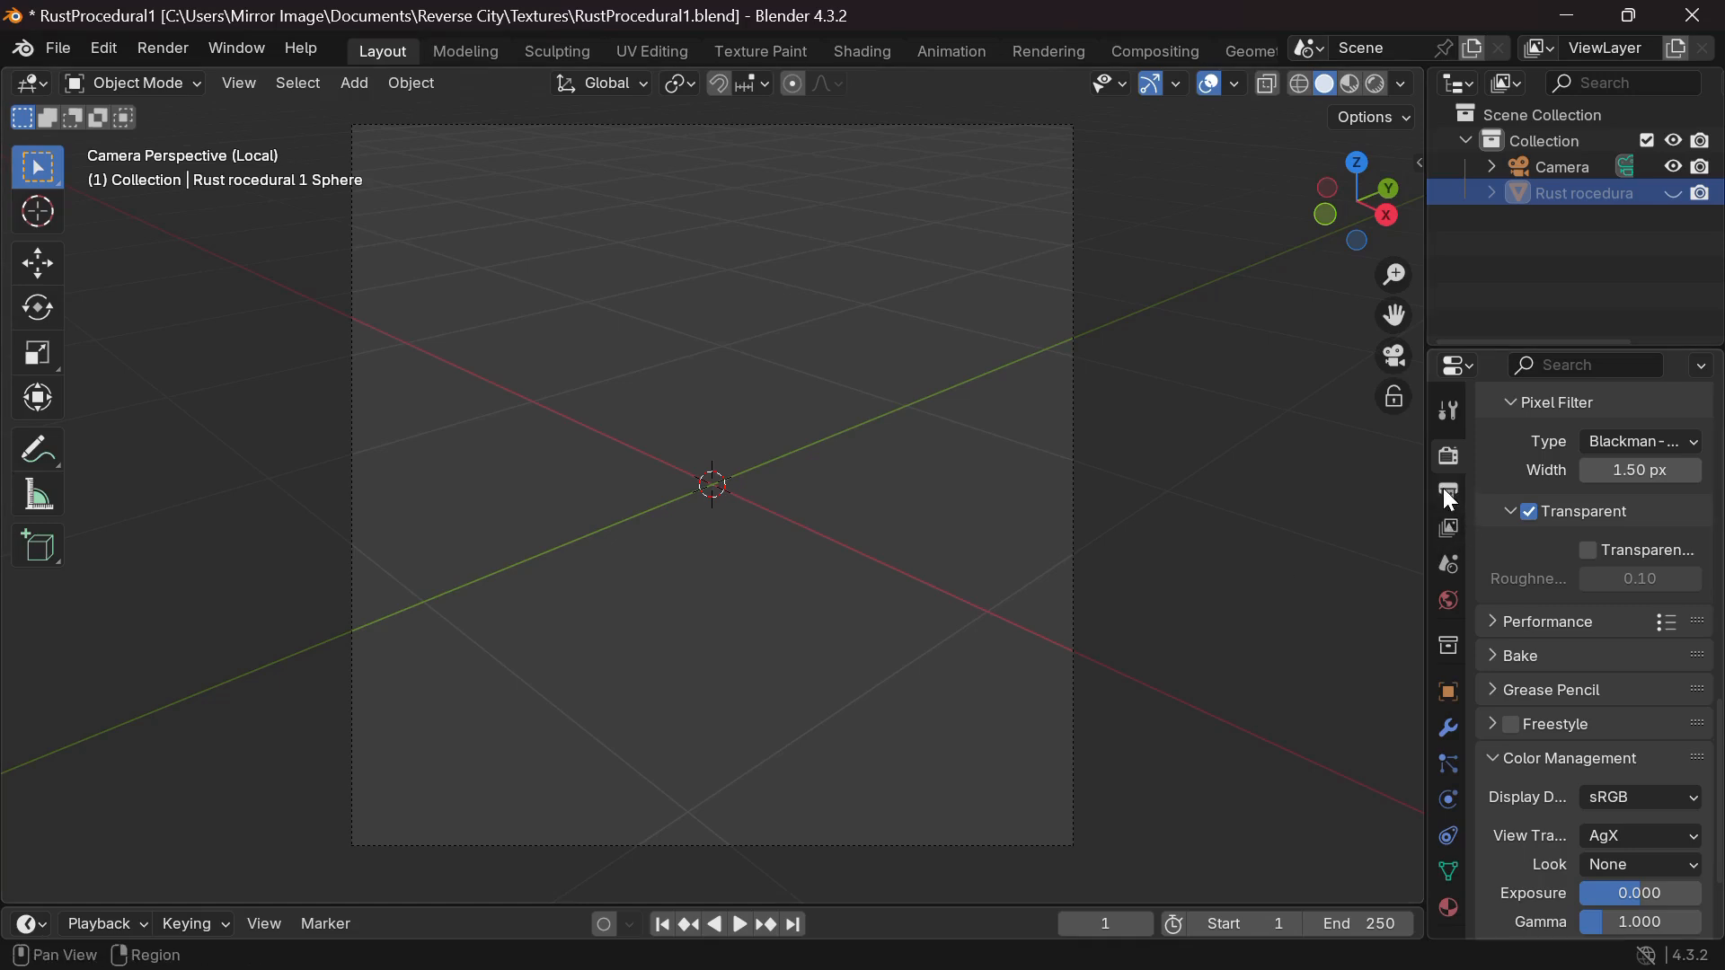
Inspect the scene's Output properties.
left_click(1448, 492)
scroll(1547, 481, "up", 1)
scroll(1539, 467, "up", 8)
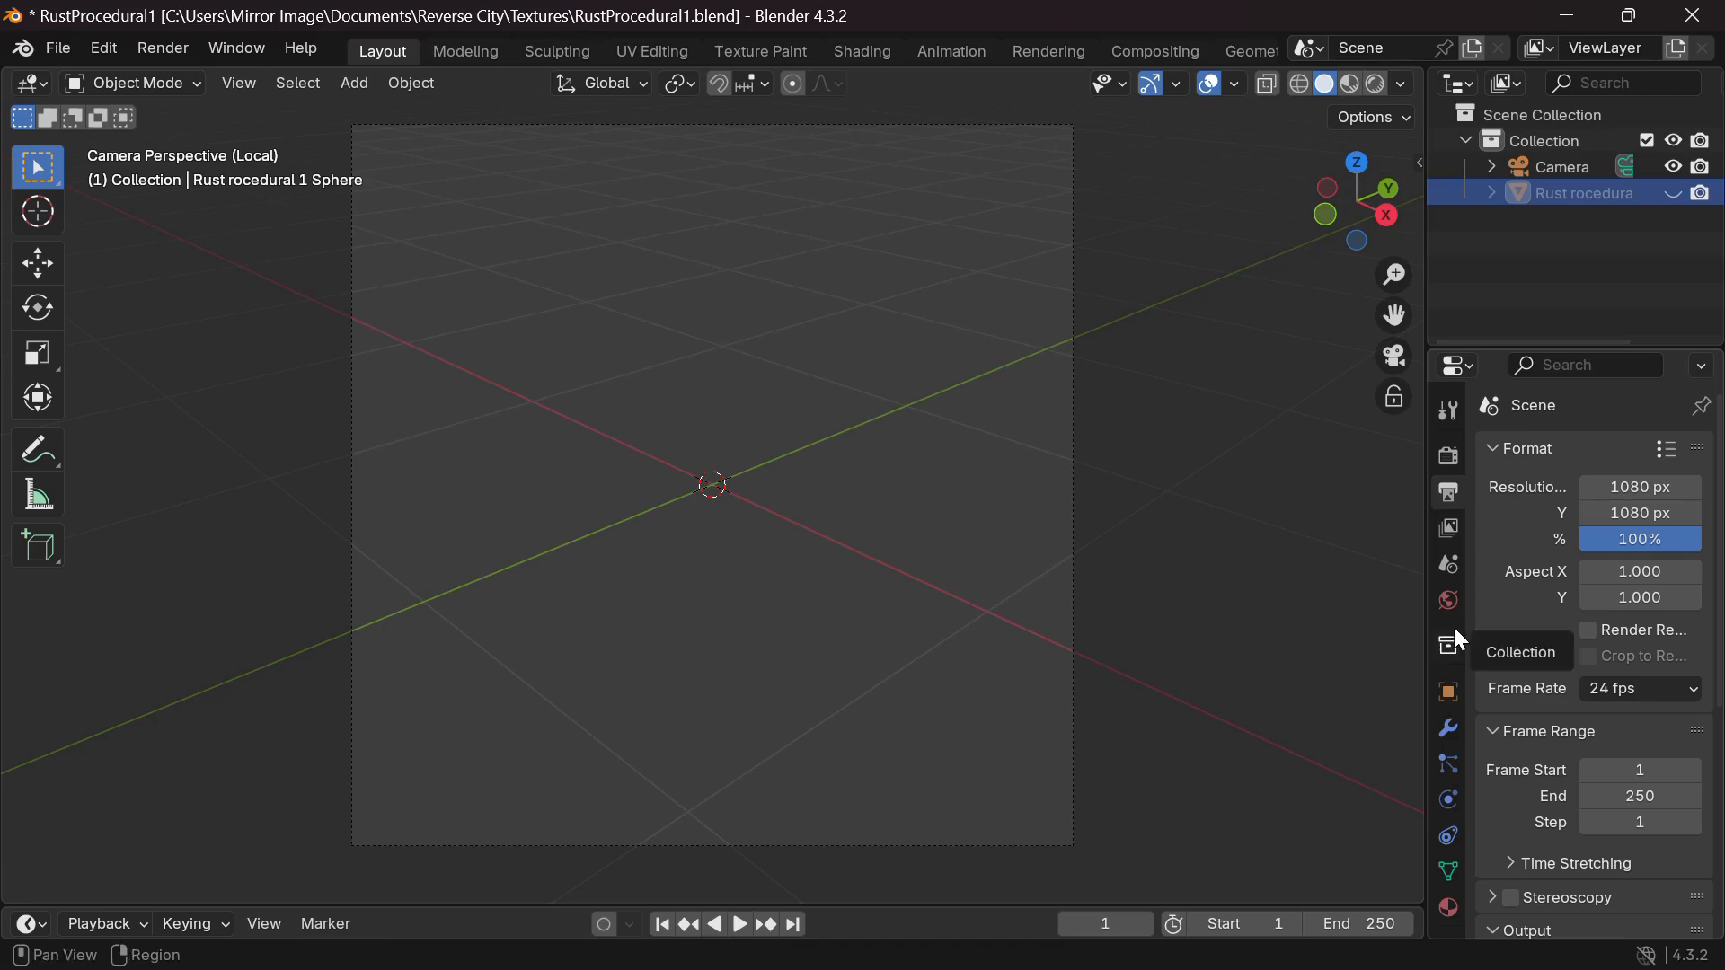
Confirm the Cycles render engine and transparent film, then check the World settings.
left_click(1448, 455)
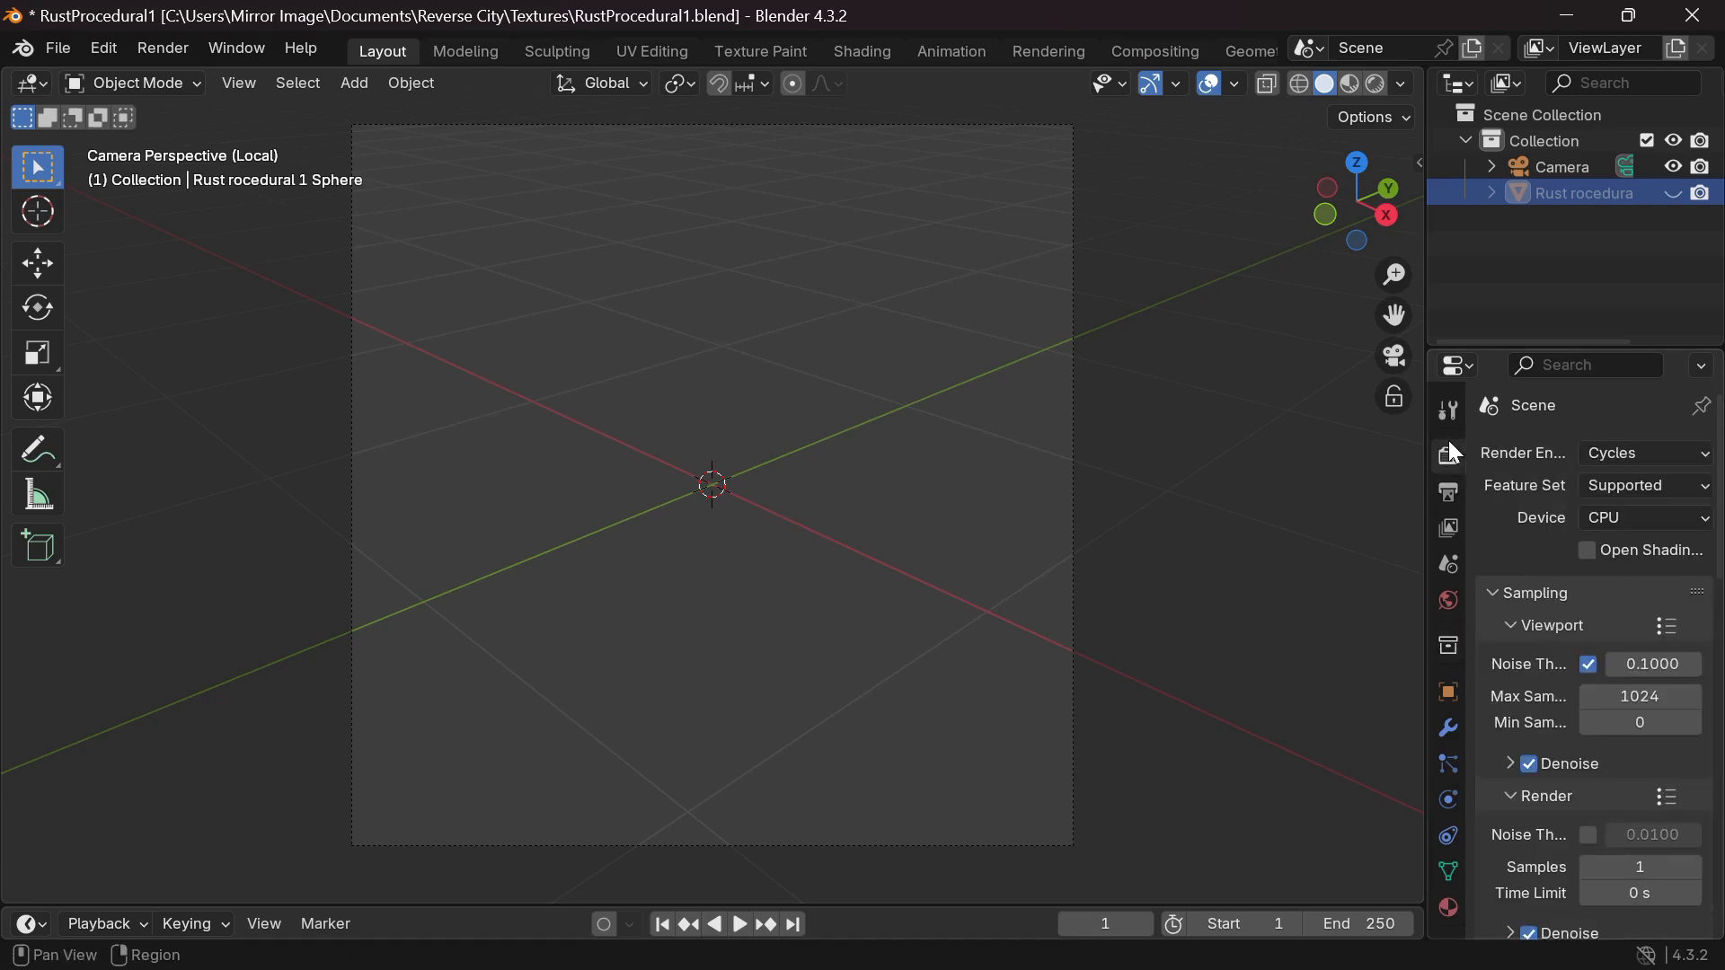
left_click(1639, 451)
scroll(1484, 676, "down", 3)
scroll(1481, 672, "down", 1)
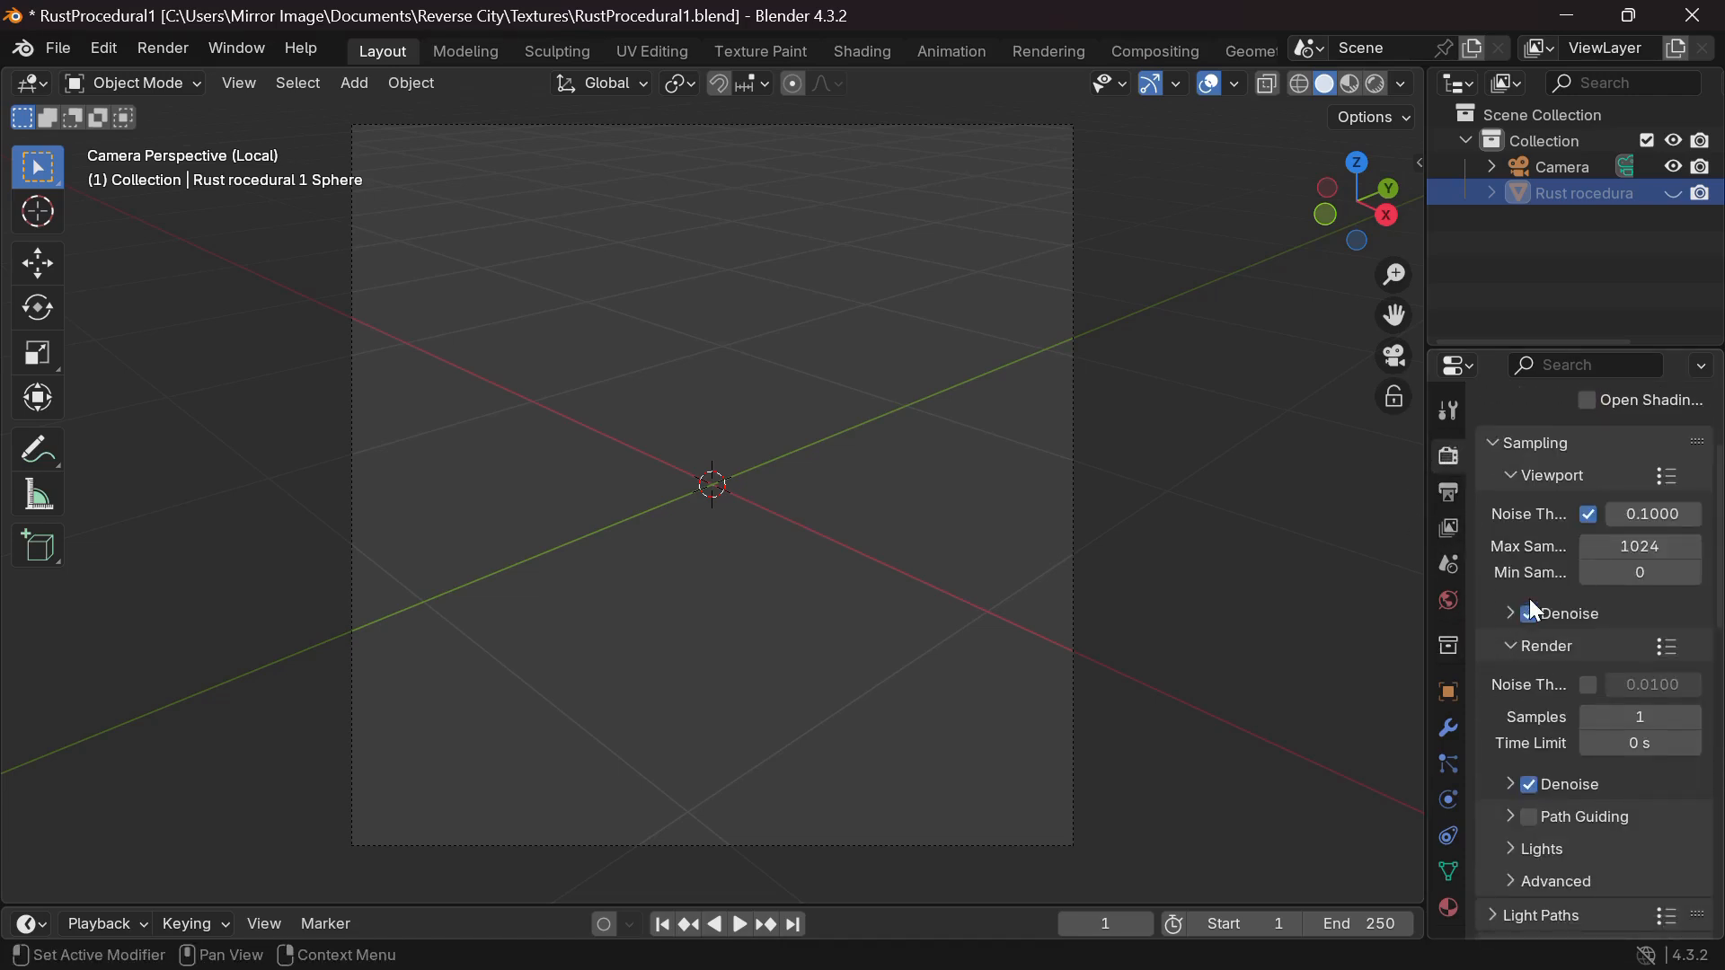
scroll(1516, 765, "down", 11)
scroll(1518, 767, "down", 4)
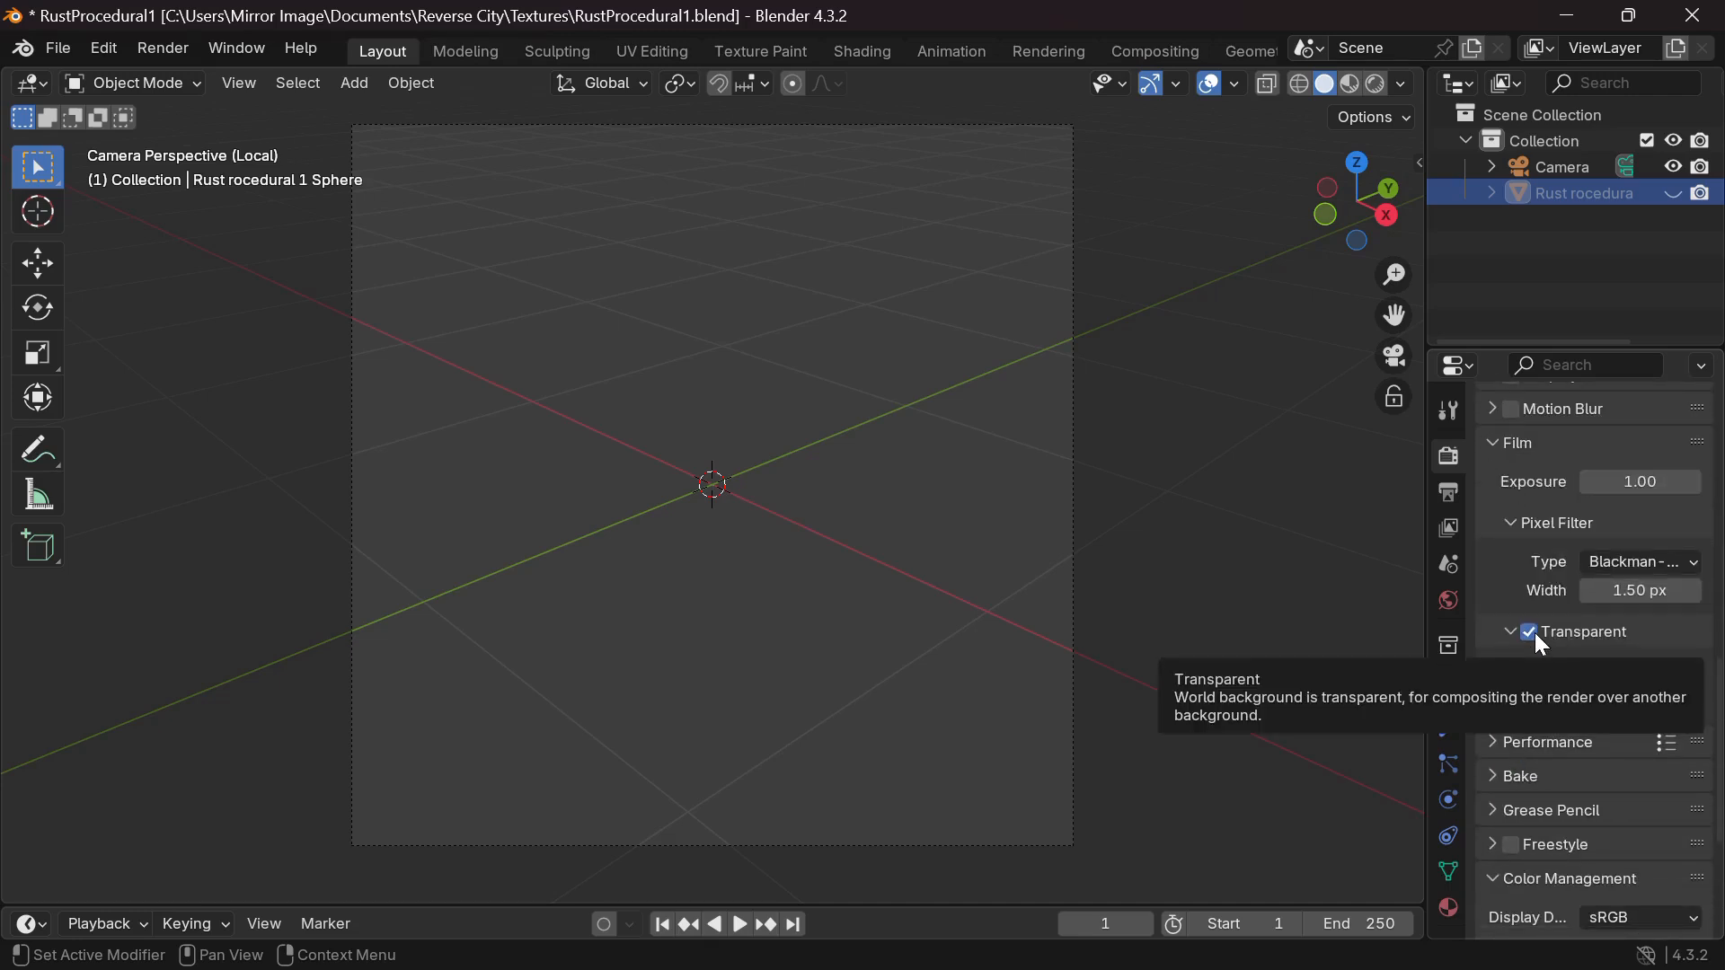
left_click(1450, 591)
scroll(1557, 442, "up", 8)
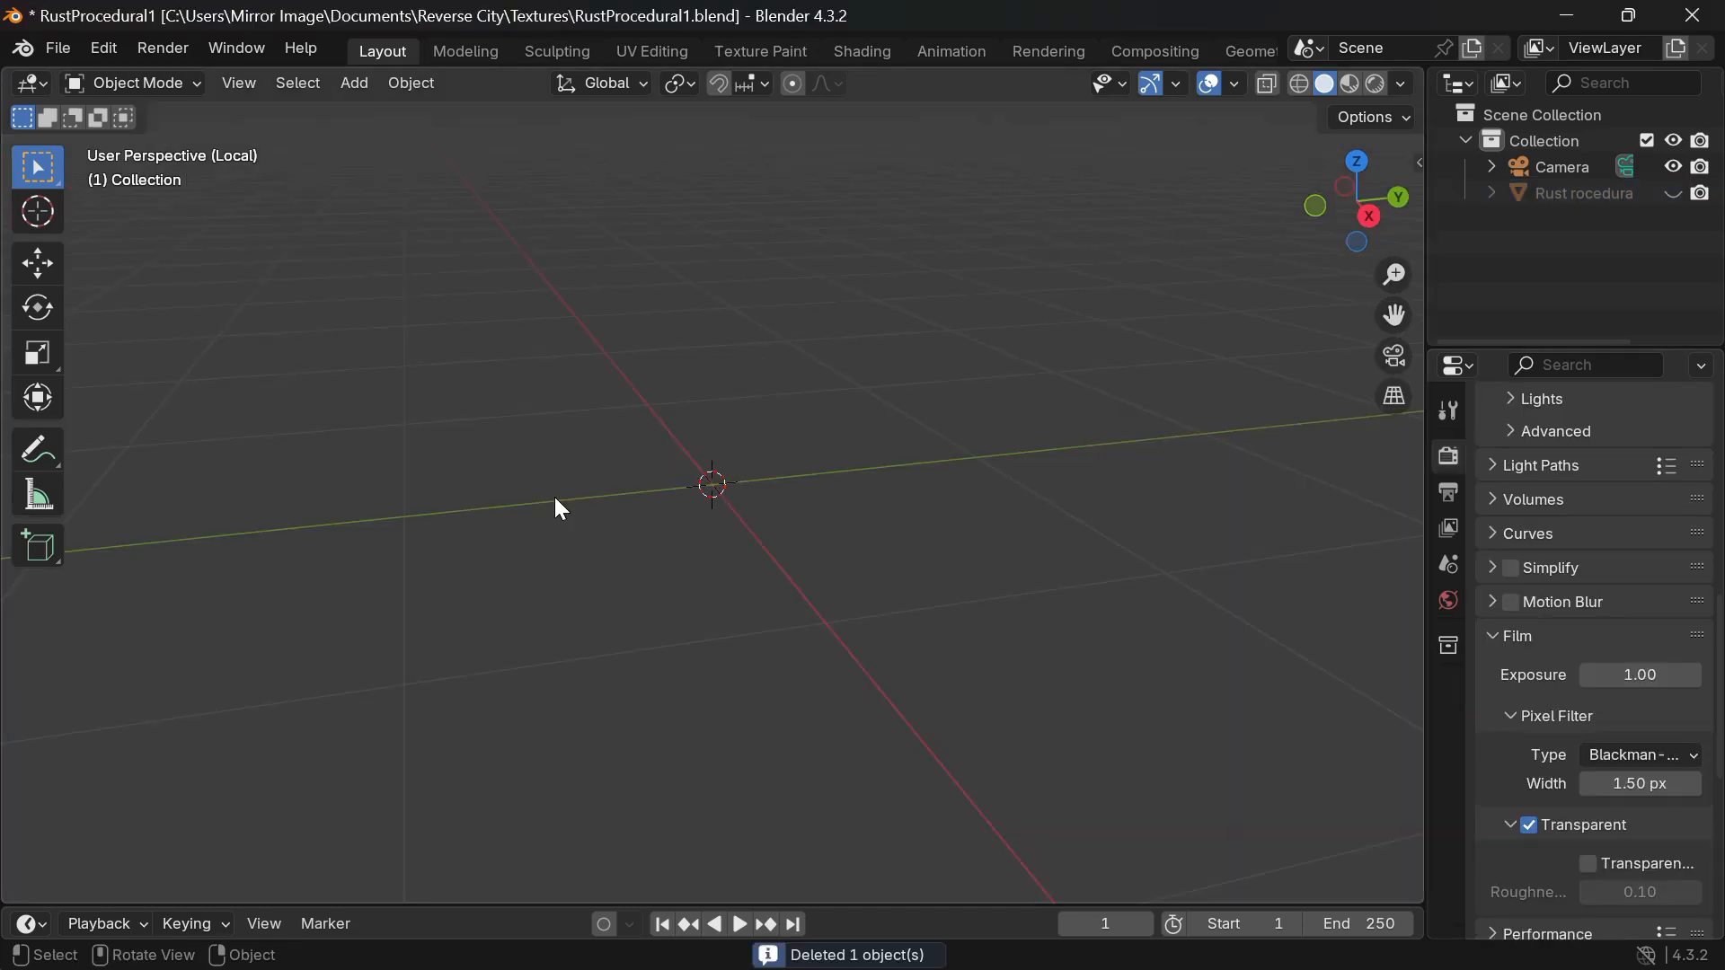
Add an Ico Sphere with 5 subdivisions and 1 m radius at the origin.
key("shift+a")
type("ico")
key("Return")
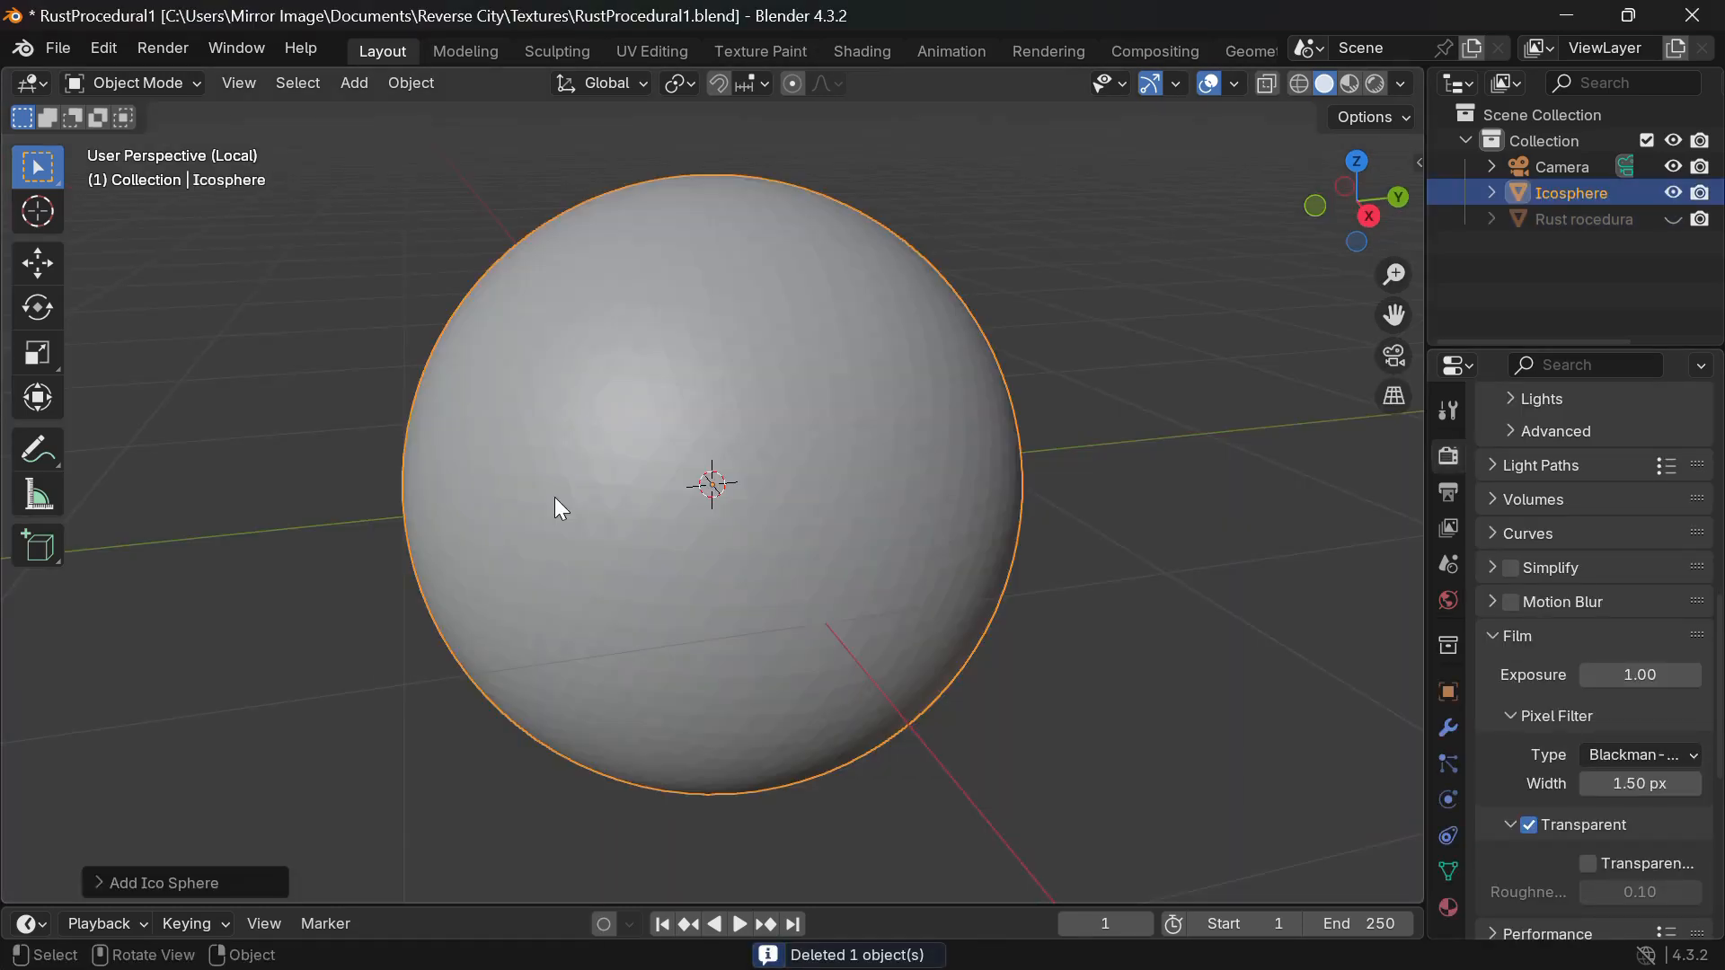
left_click(185, 886)
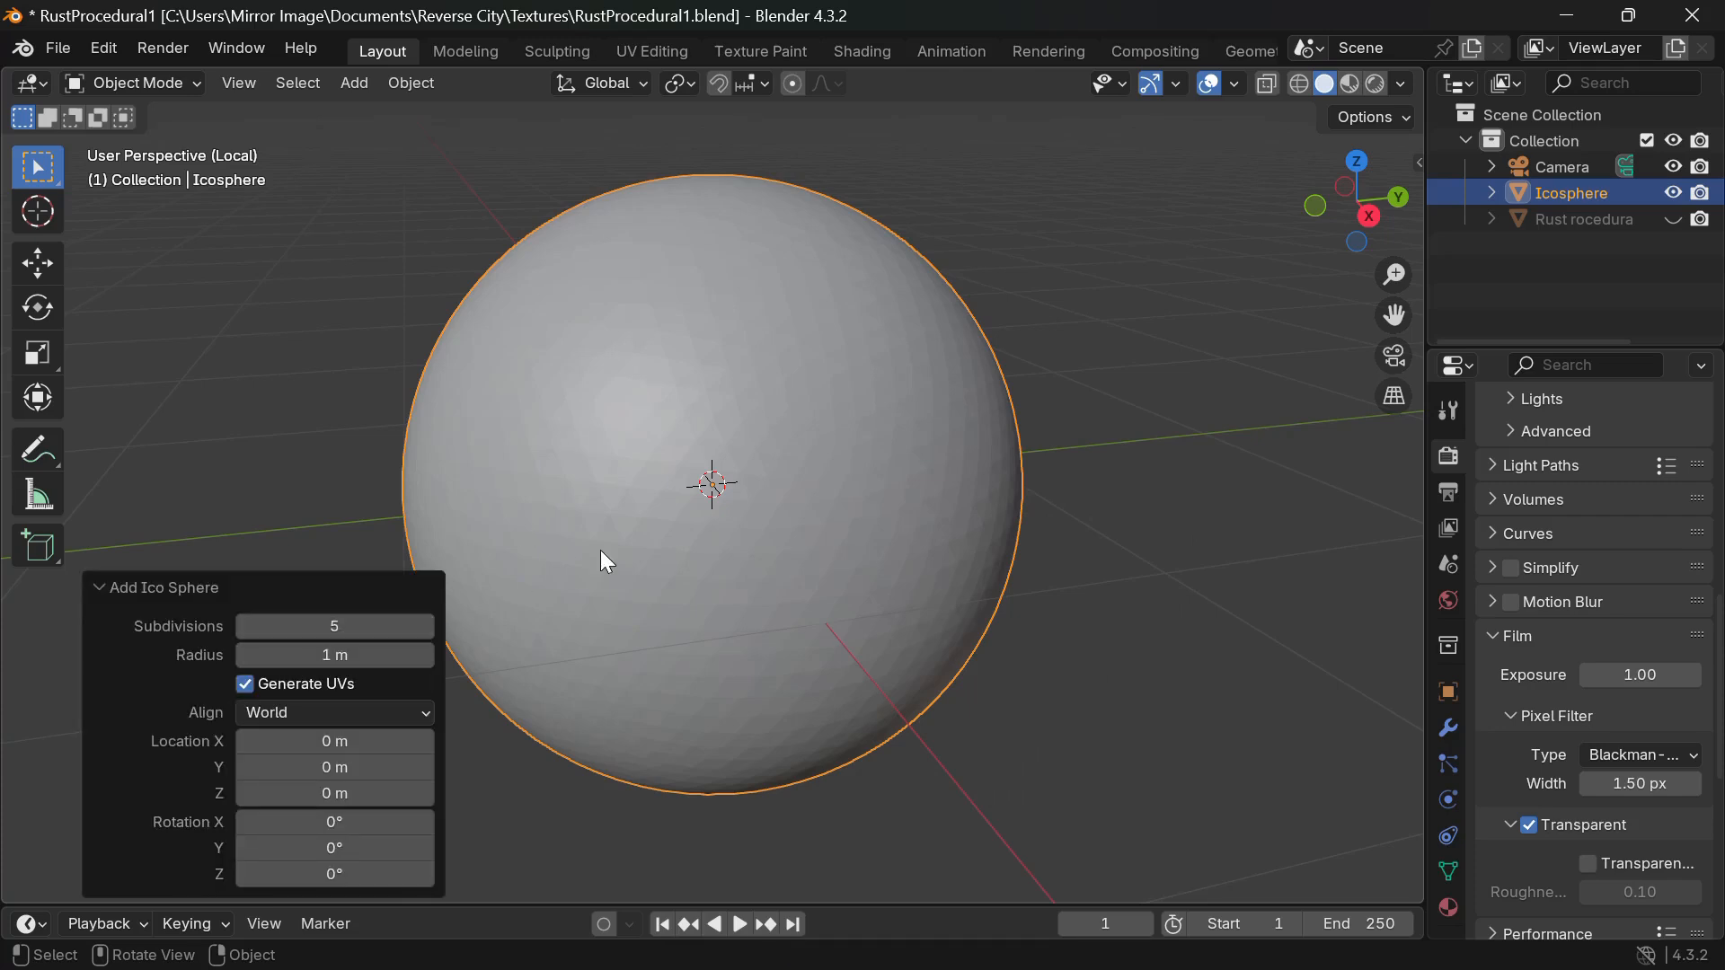
left_click(166, 597)
Apply smooth shading to the icosphere.
right_click(528, 515)
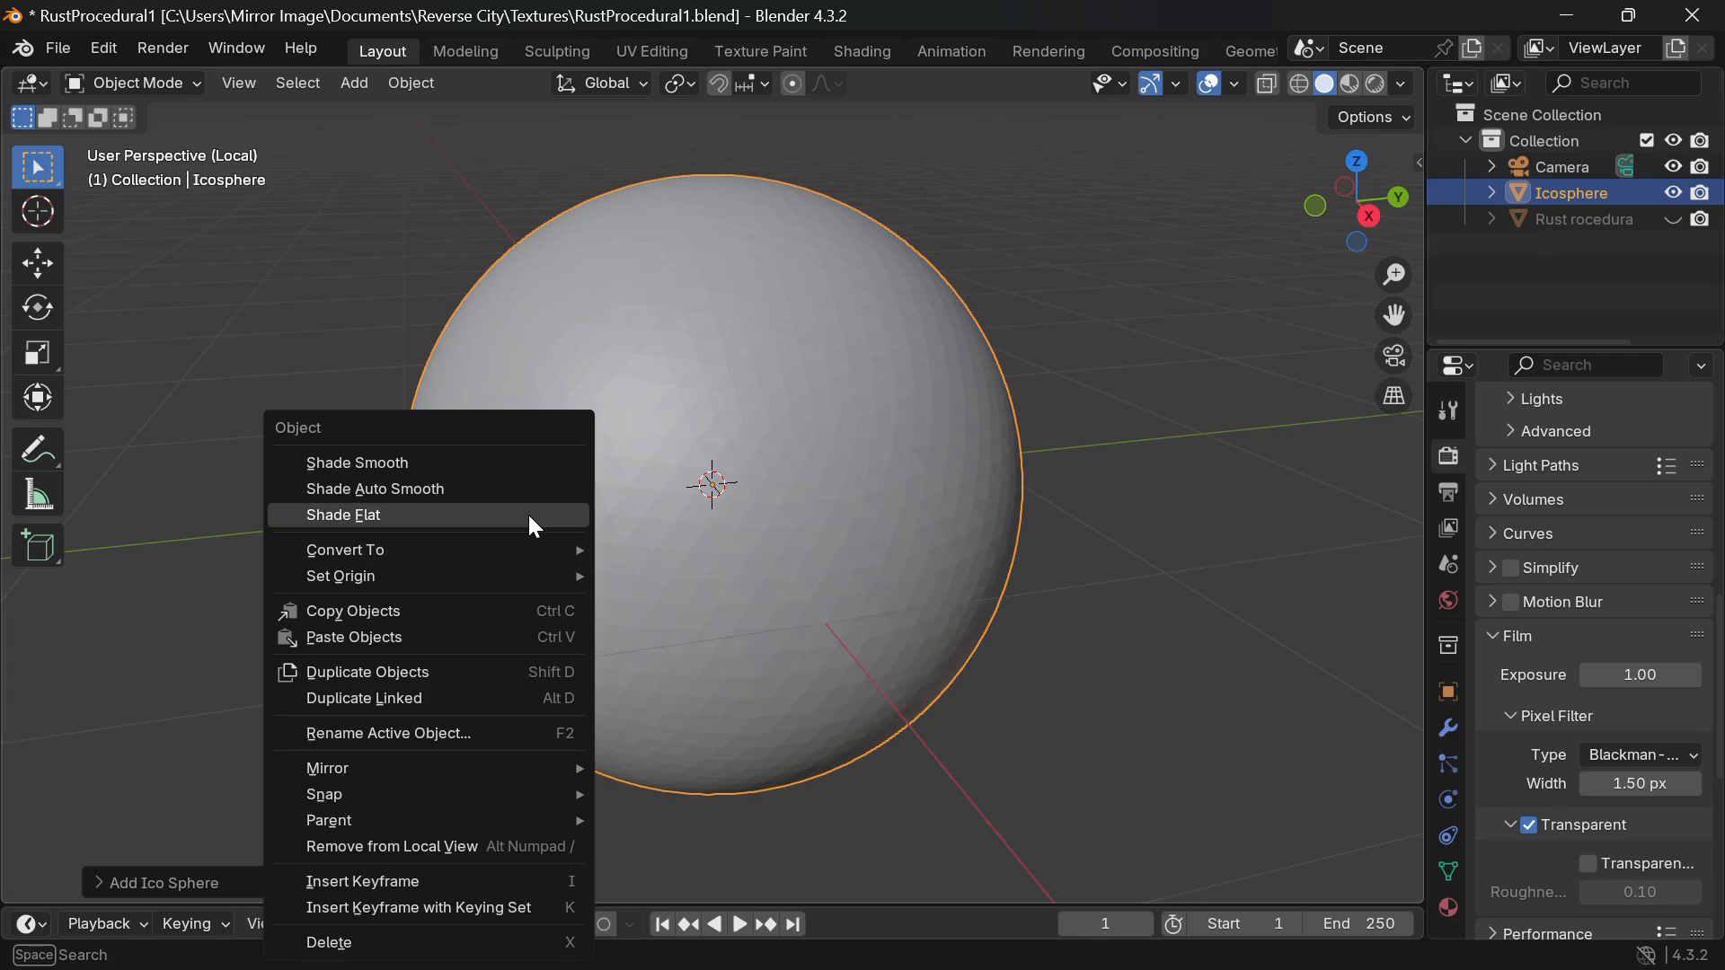
left_click(528, 514)
right_click(553, 473)
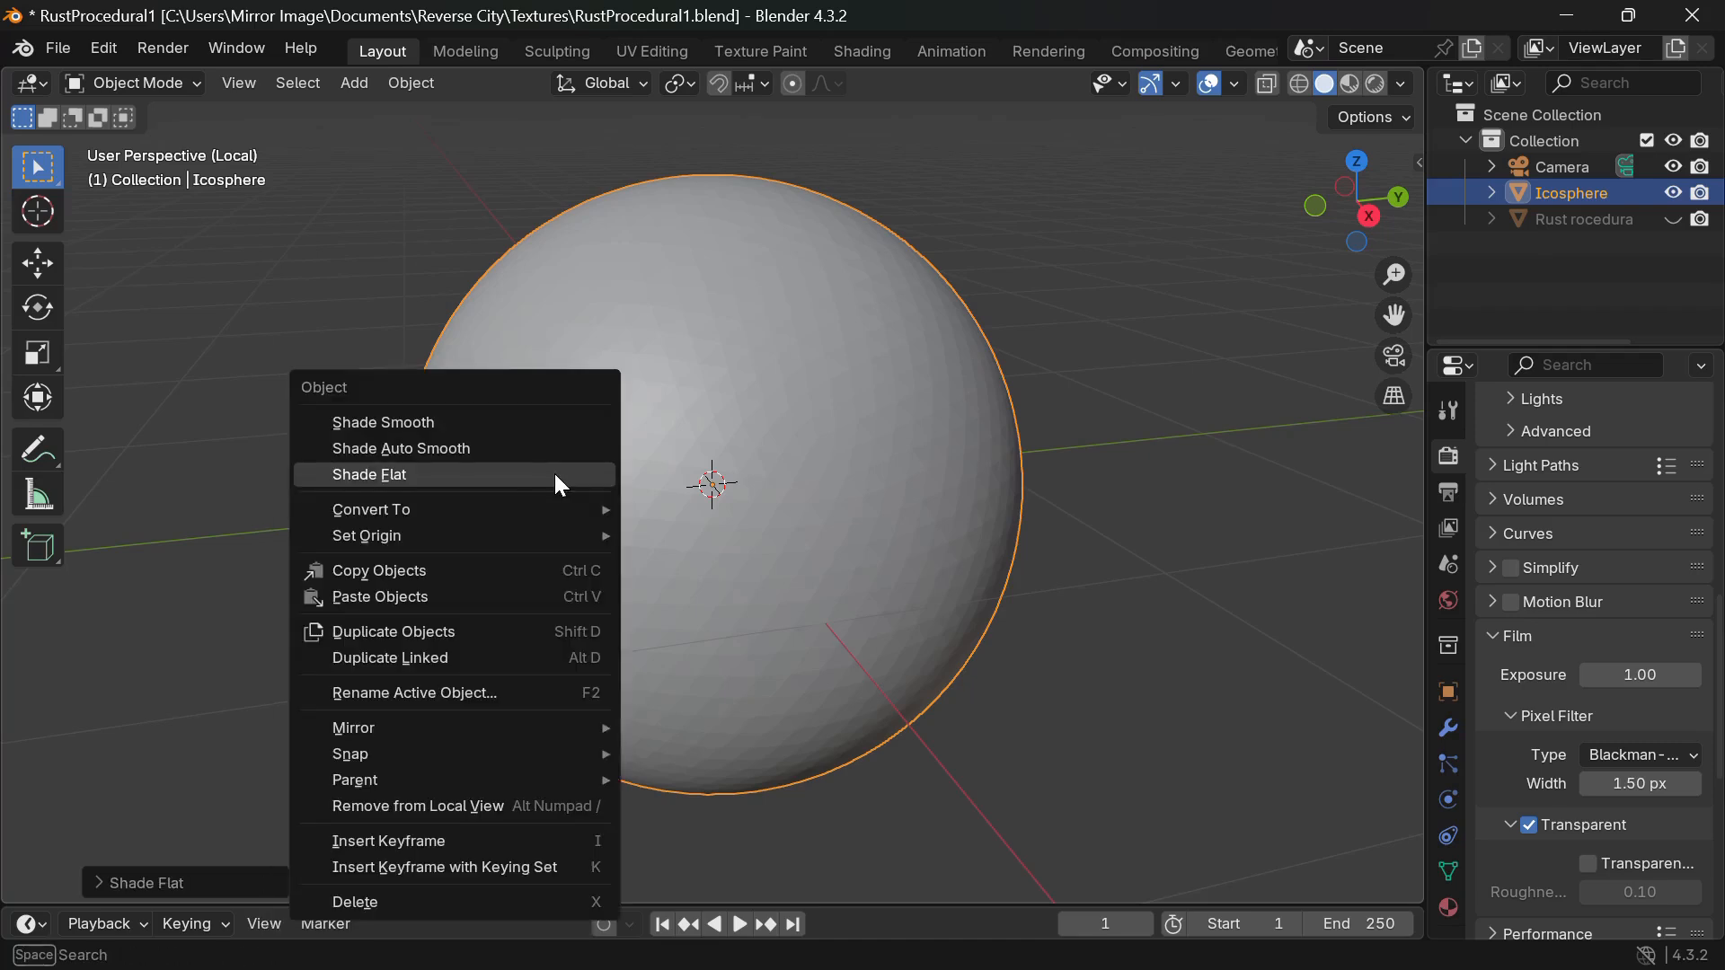
left_click(461, 419)
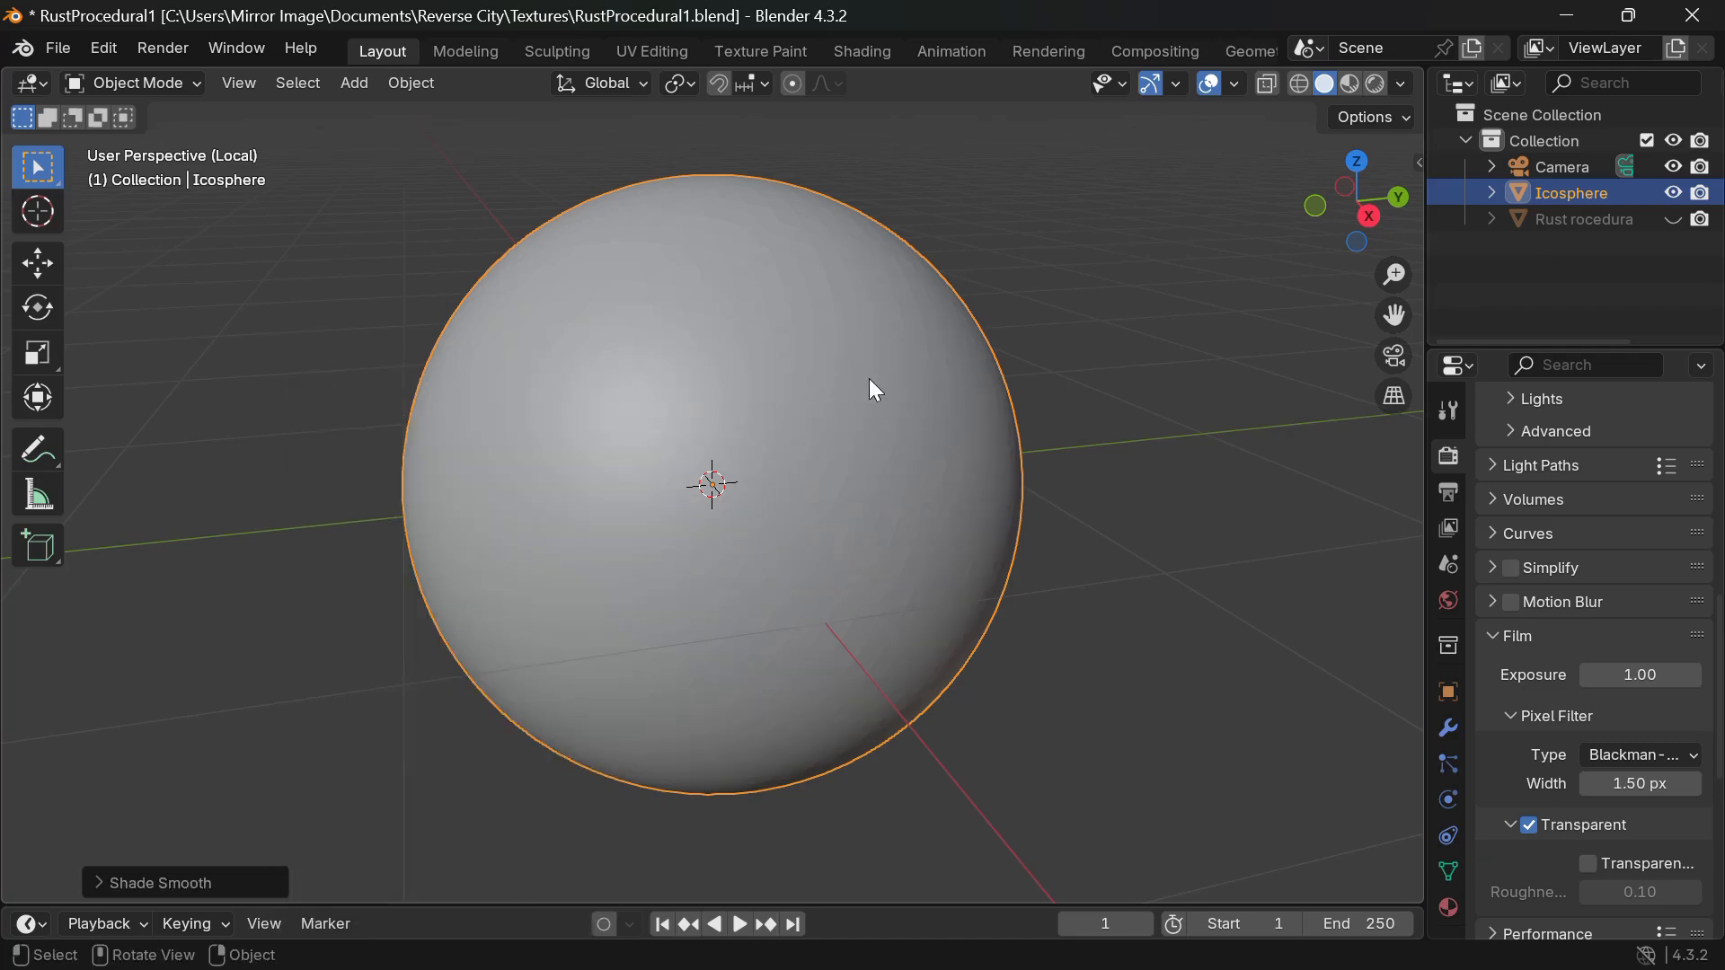
middle_click_drag(988, 419, 1000, 411)
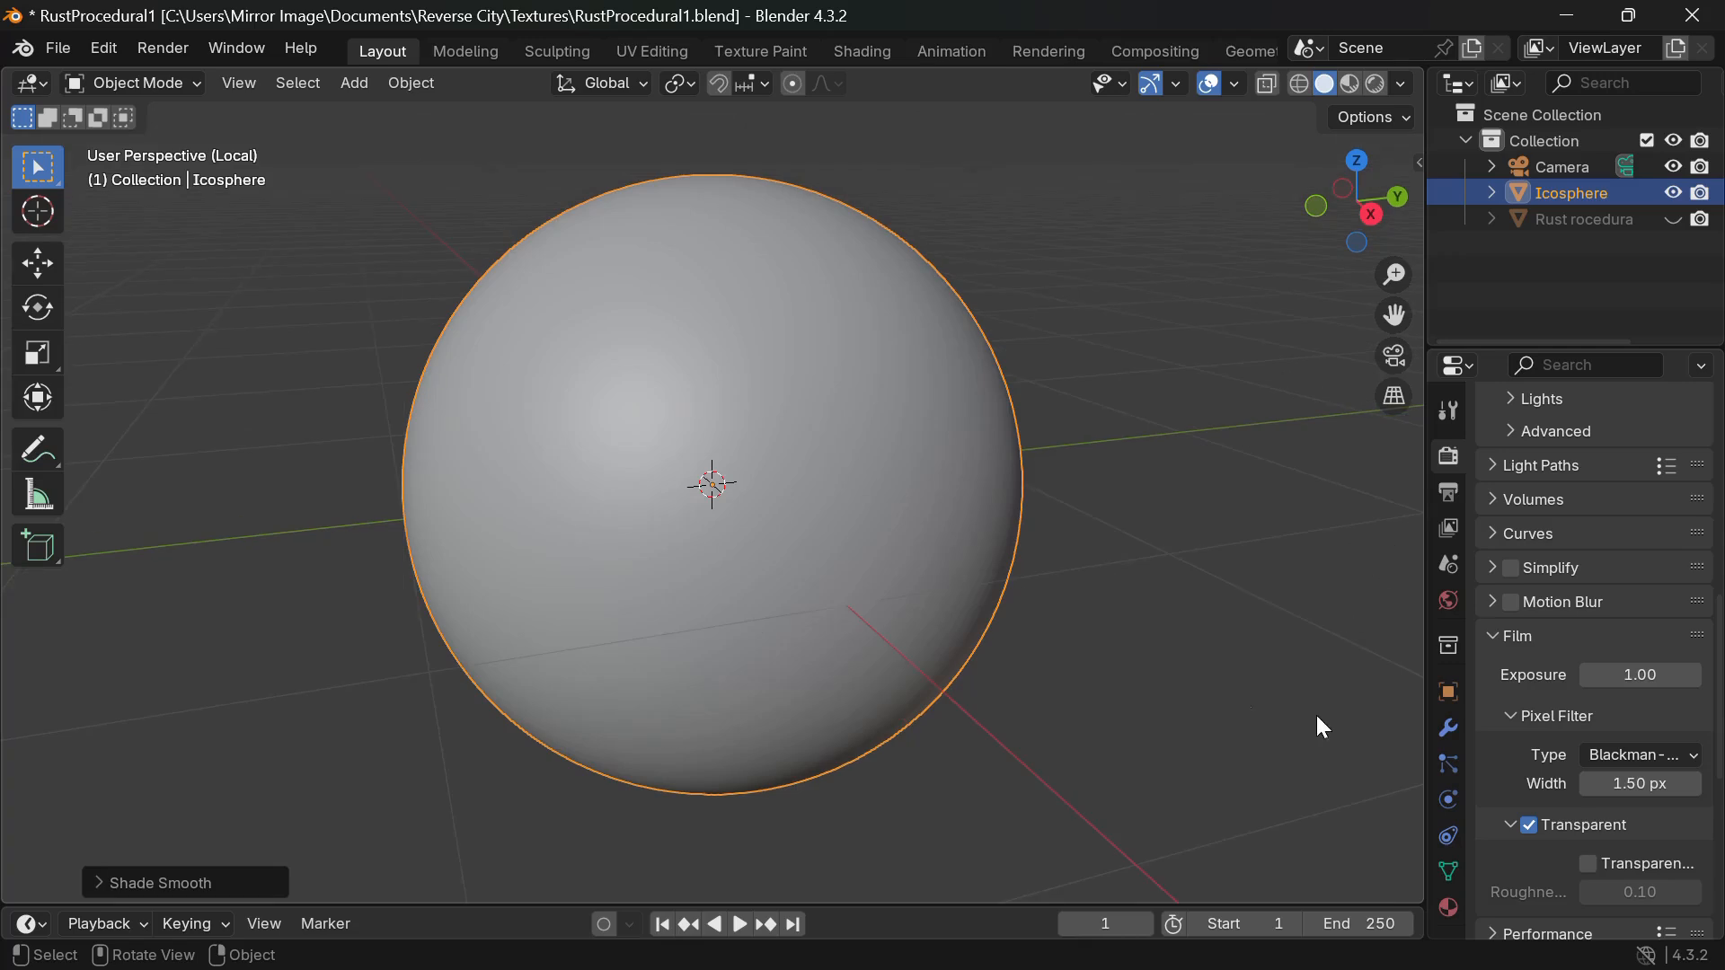
scroll(972, 595, "down", 1)
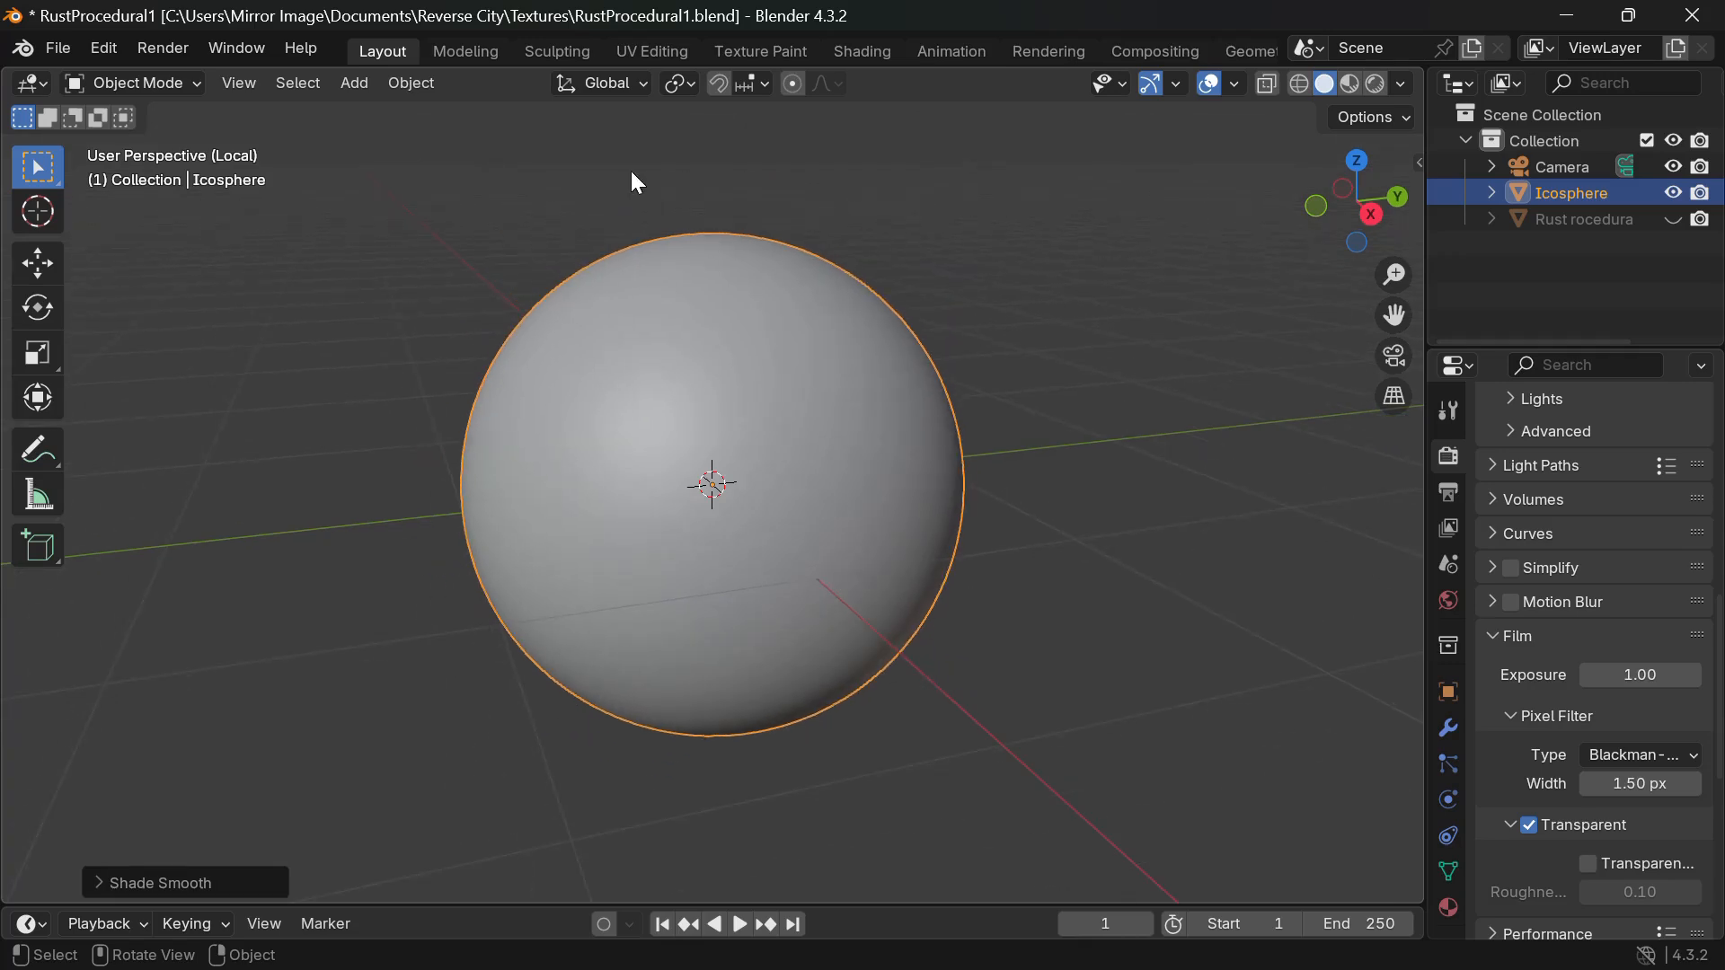
Give the icosphere a new material, Material.001, in the Shading workspace.
scroll(654, 45, "down", 4)
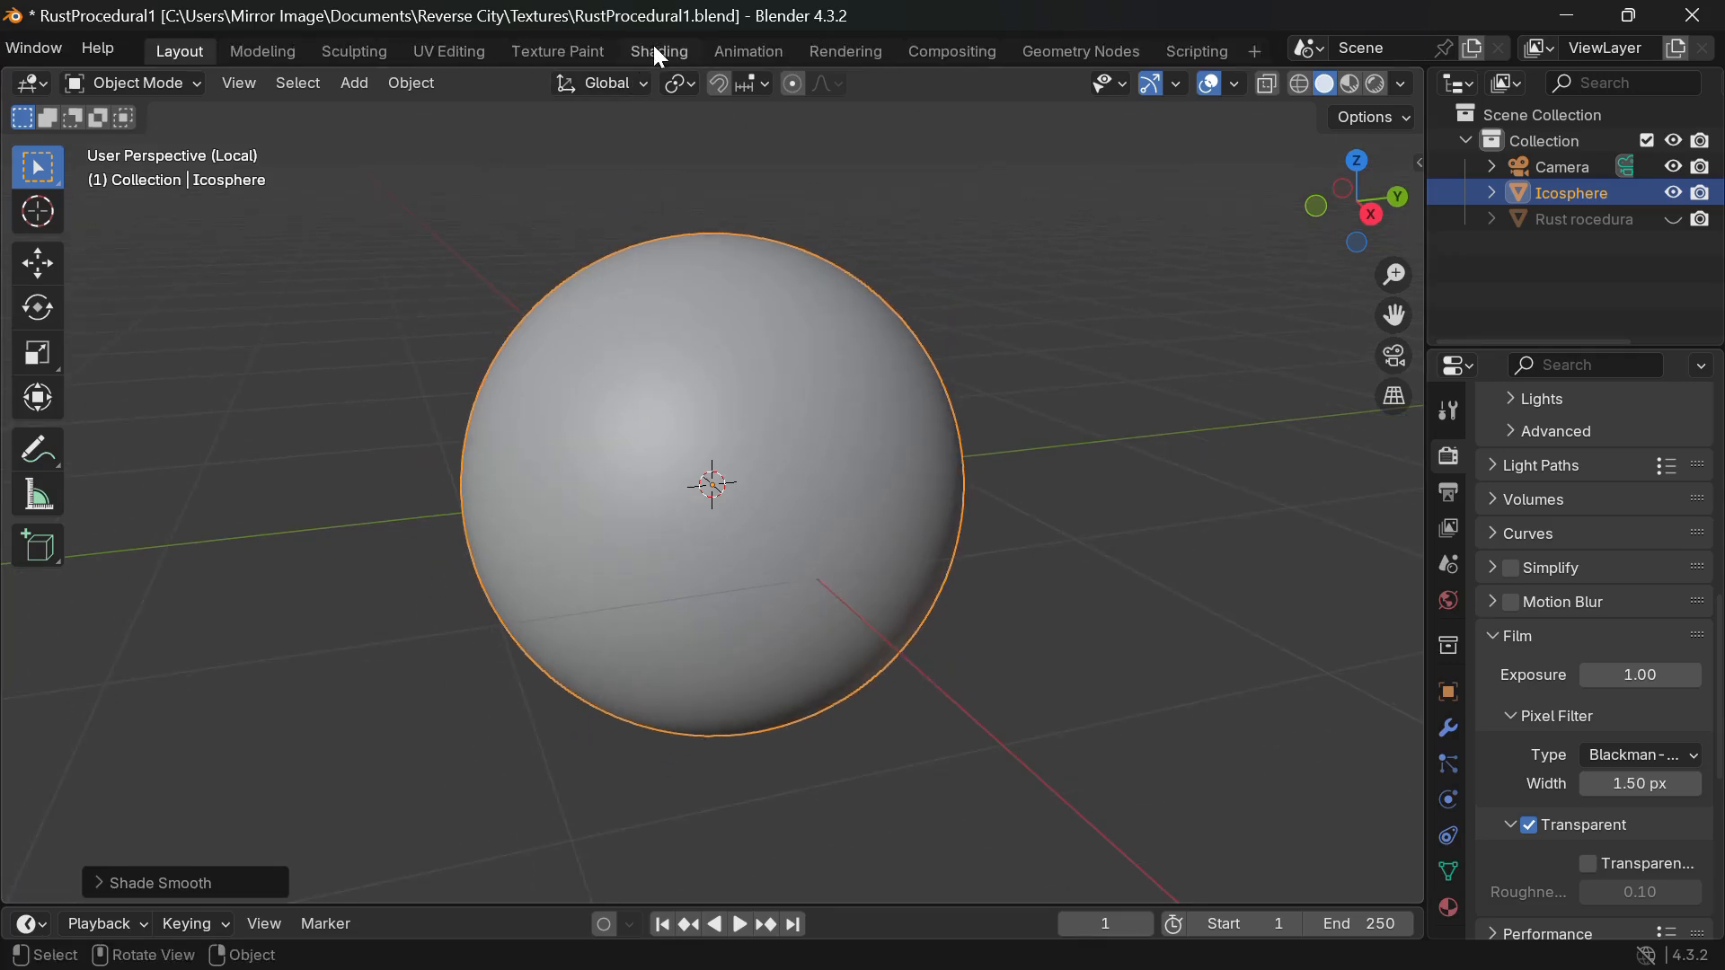
left_click(642, 54)
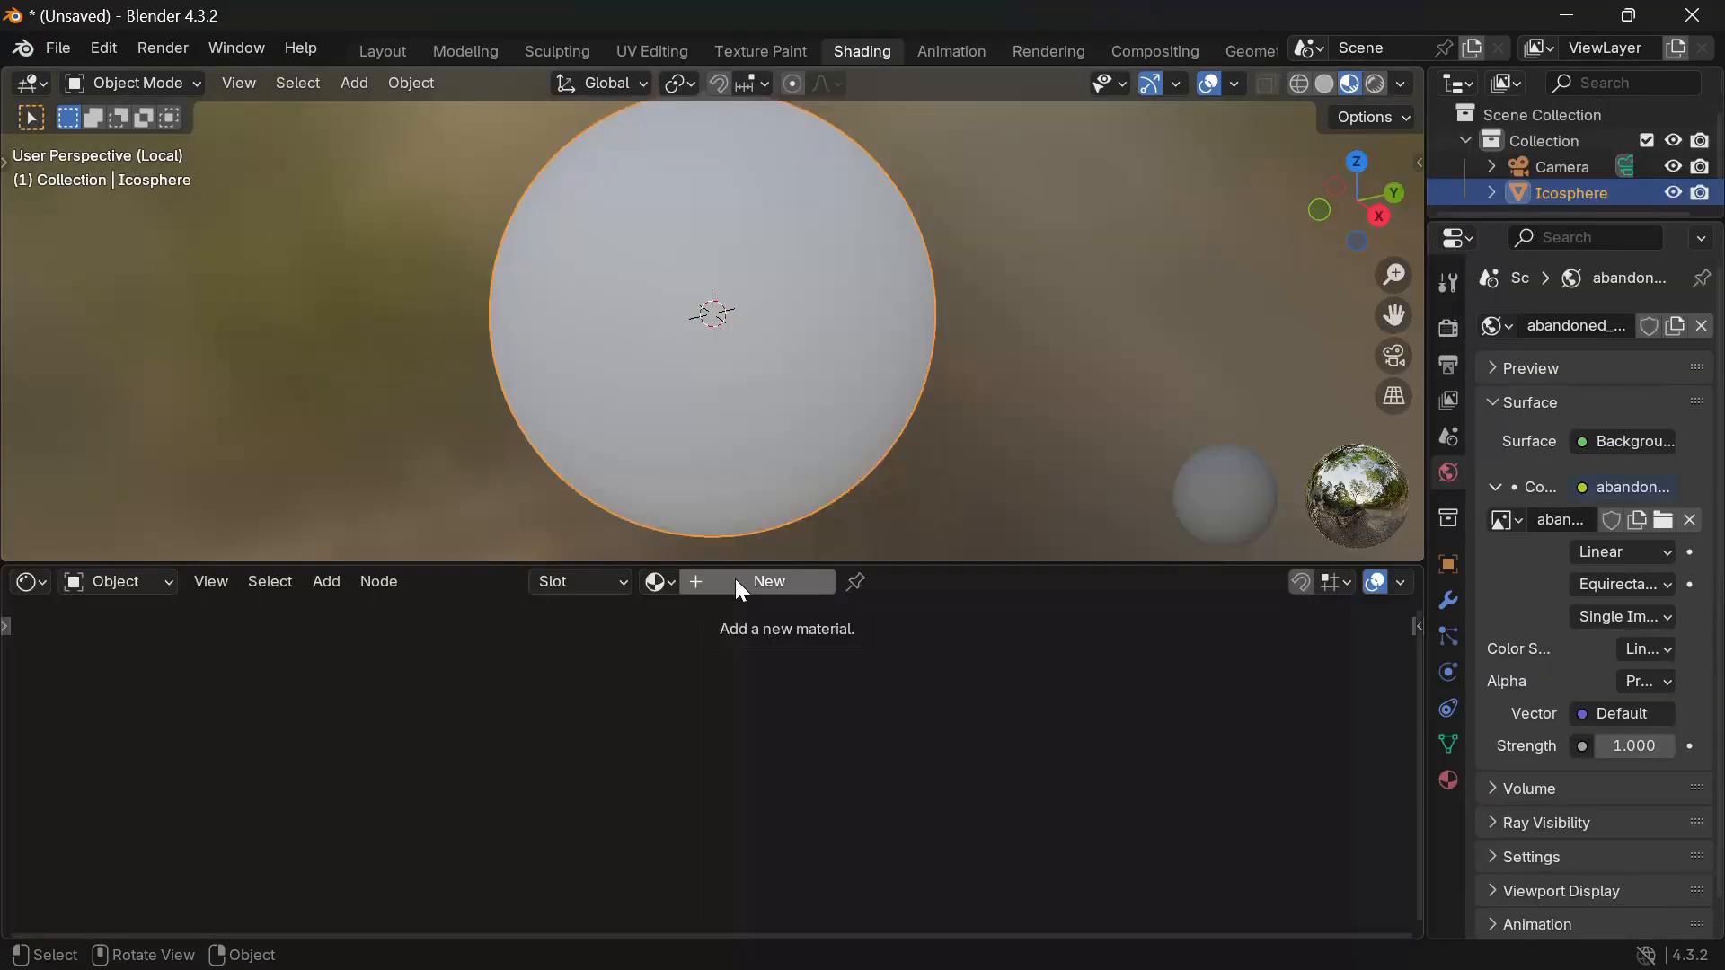
left_click(735, 578)
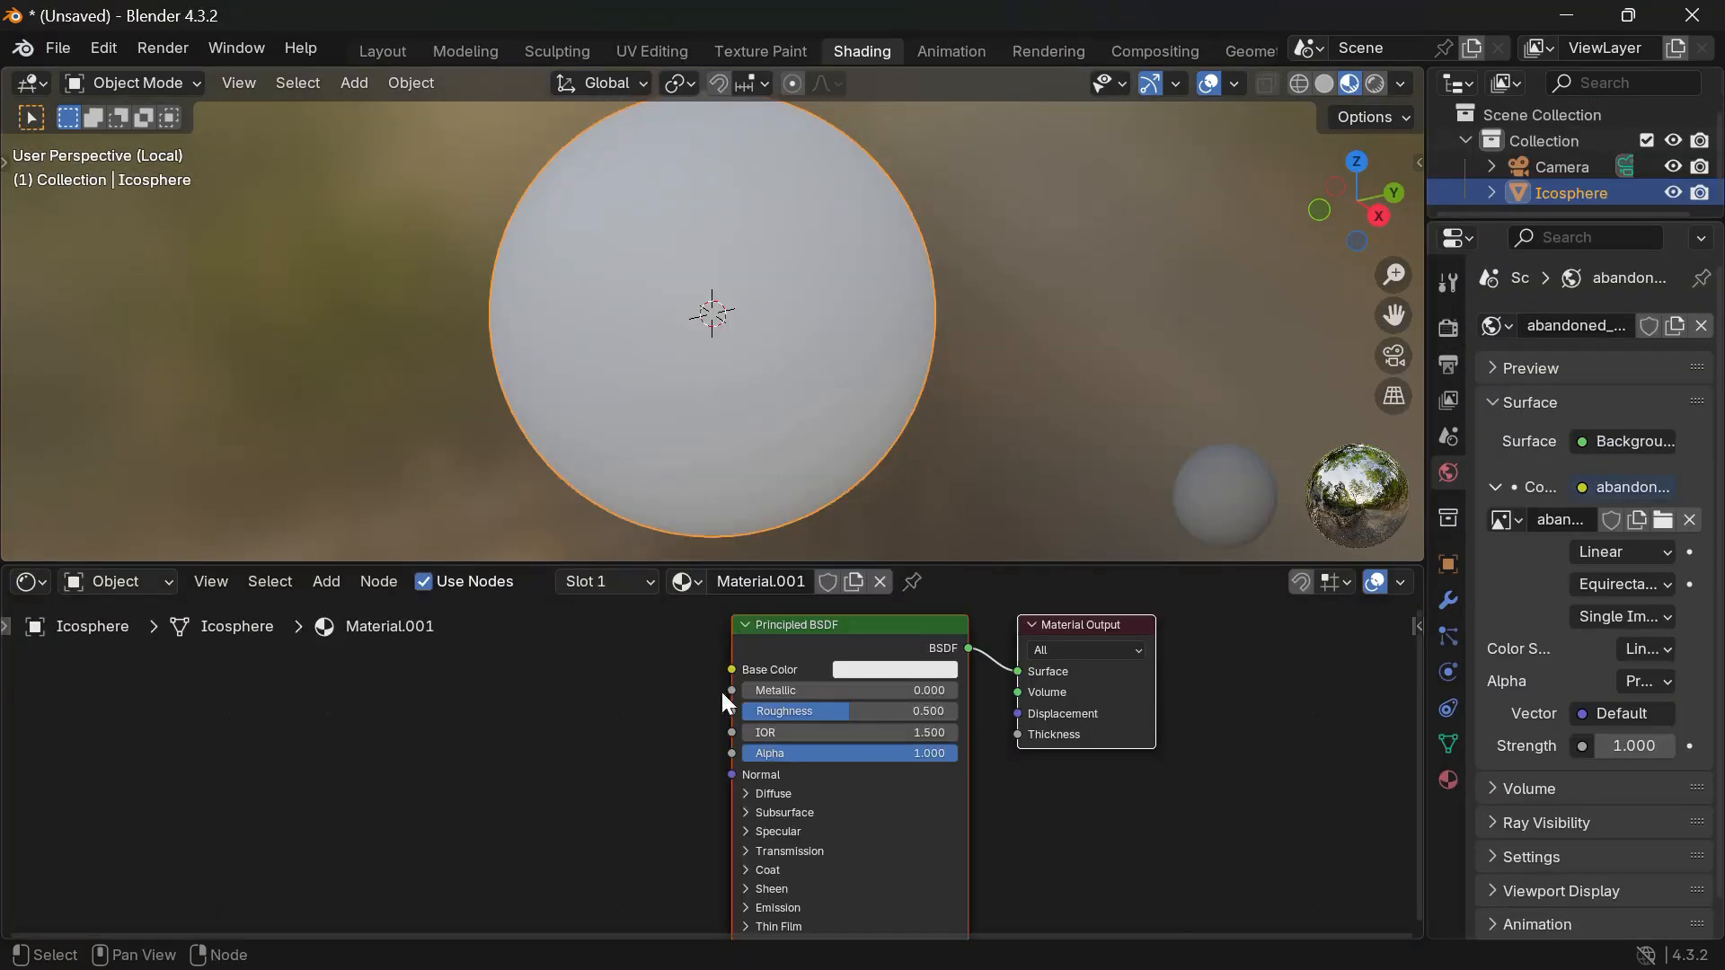
Add a Noise Texture node left of the Principled BSDF.
key("shift+a")
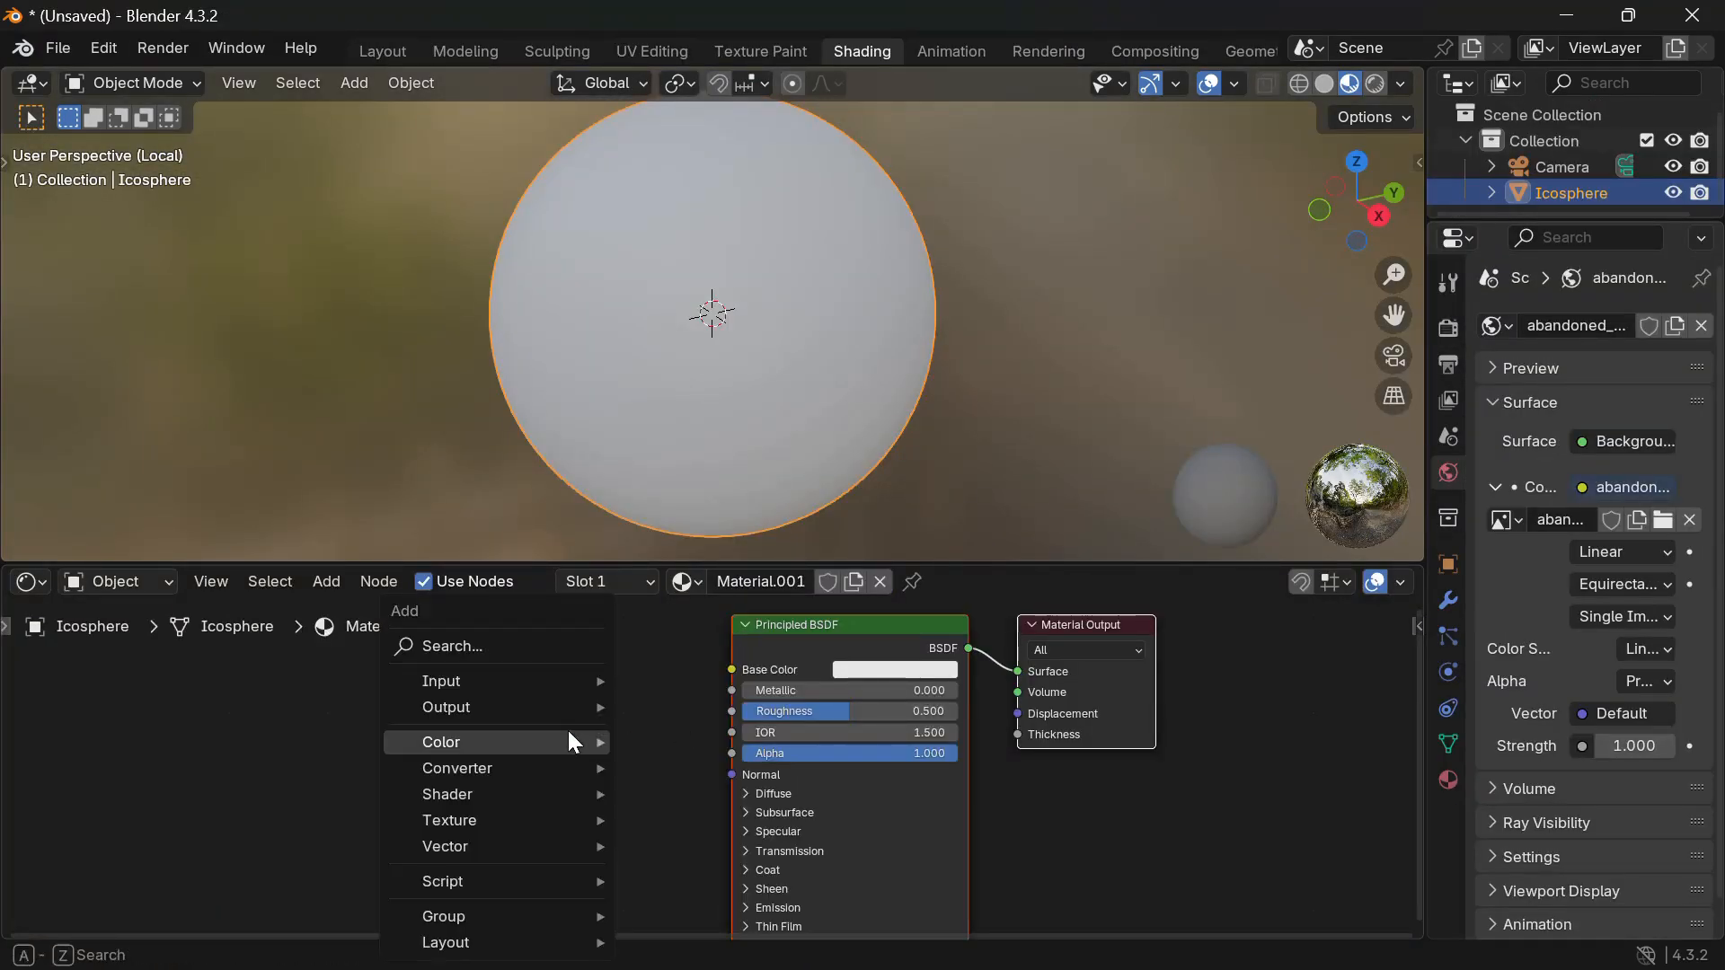
type("noi")
key("Return")
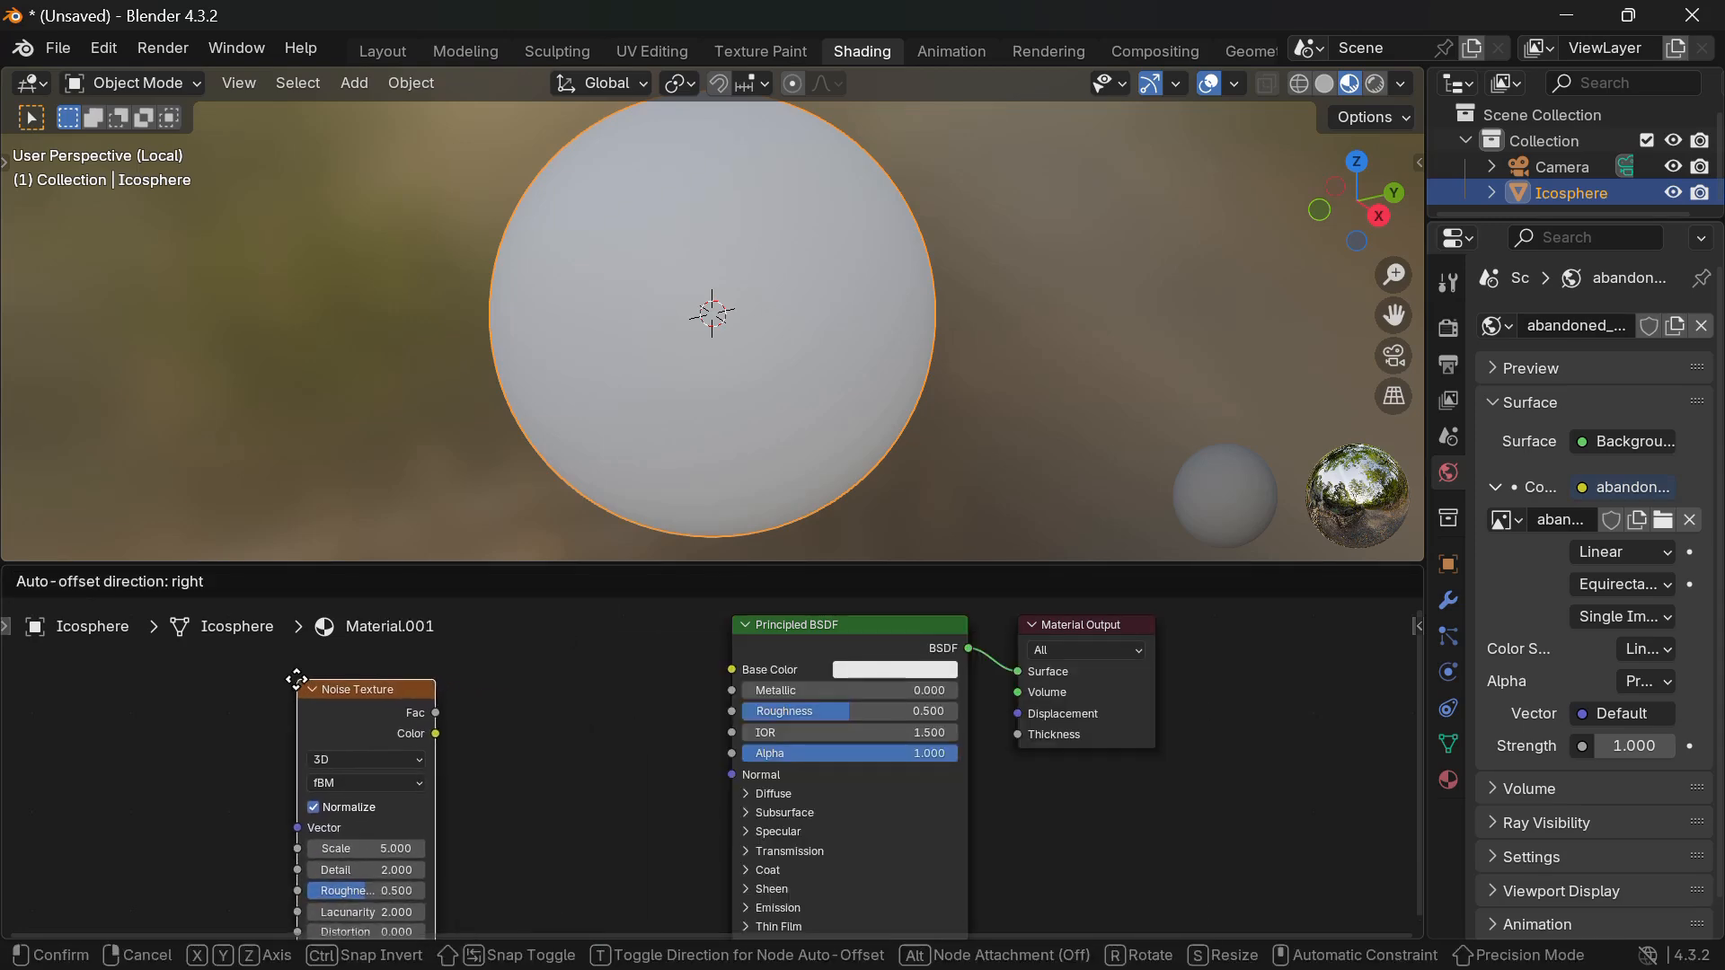
left_click(268, 659)
Check that the Node Wrangler add-on is enabled in Preferences.
left_click(103, 50)
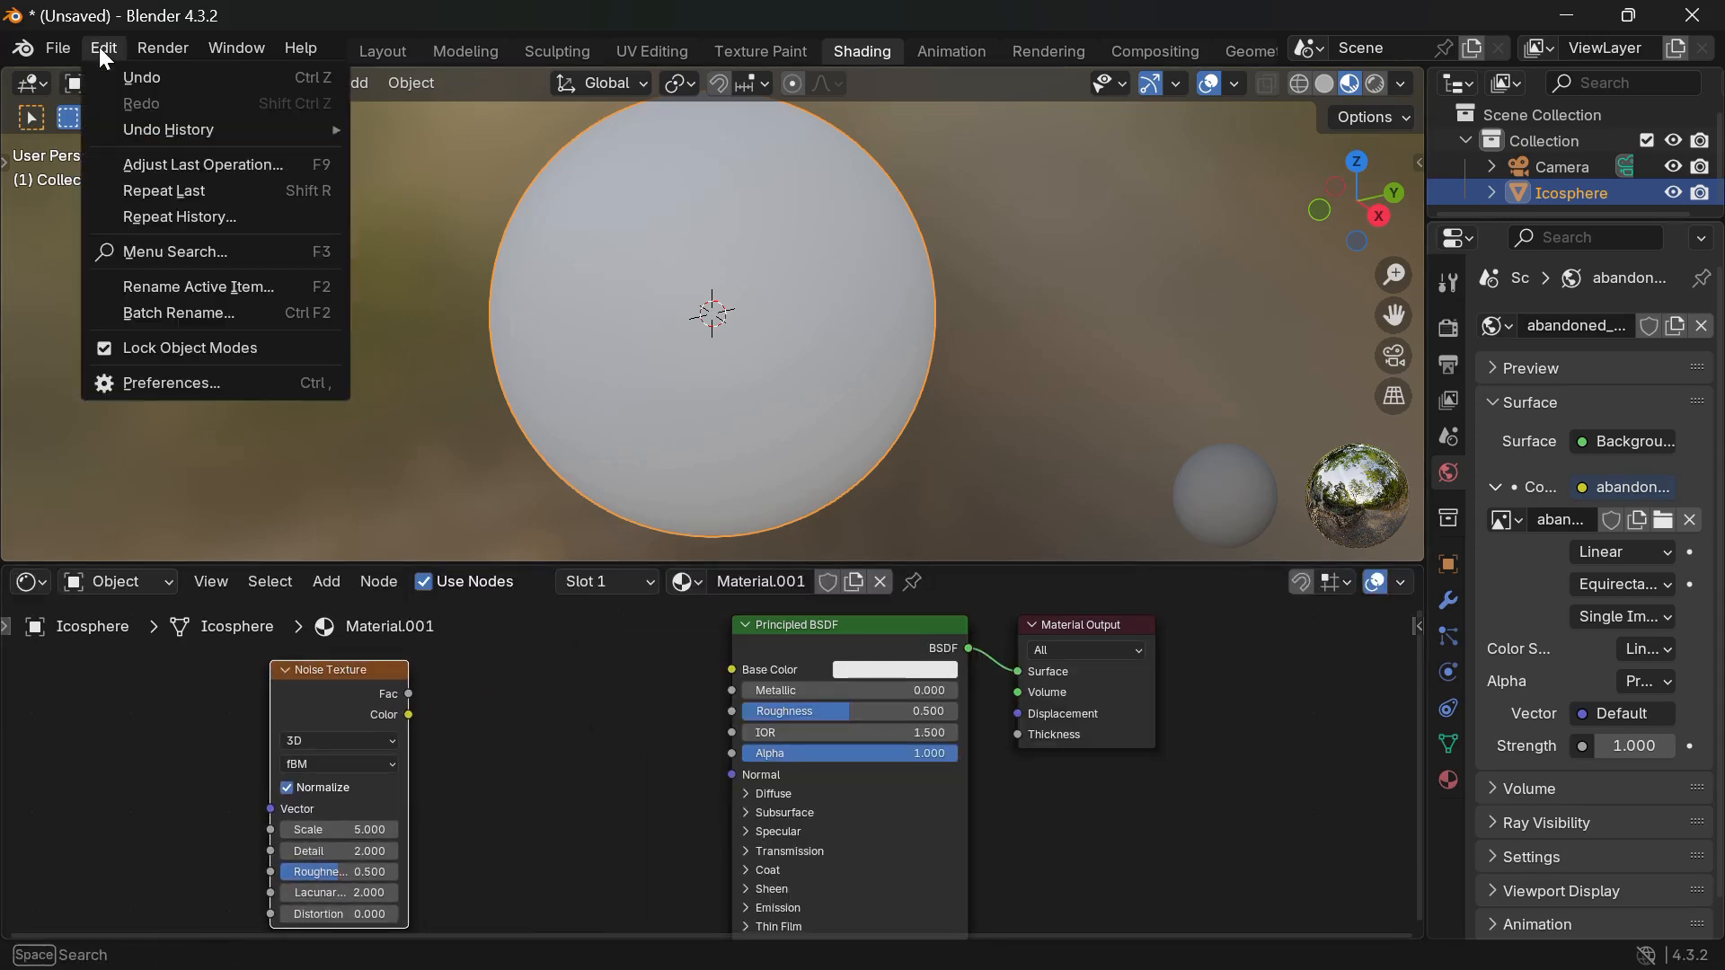
left_click(152, 386)
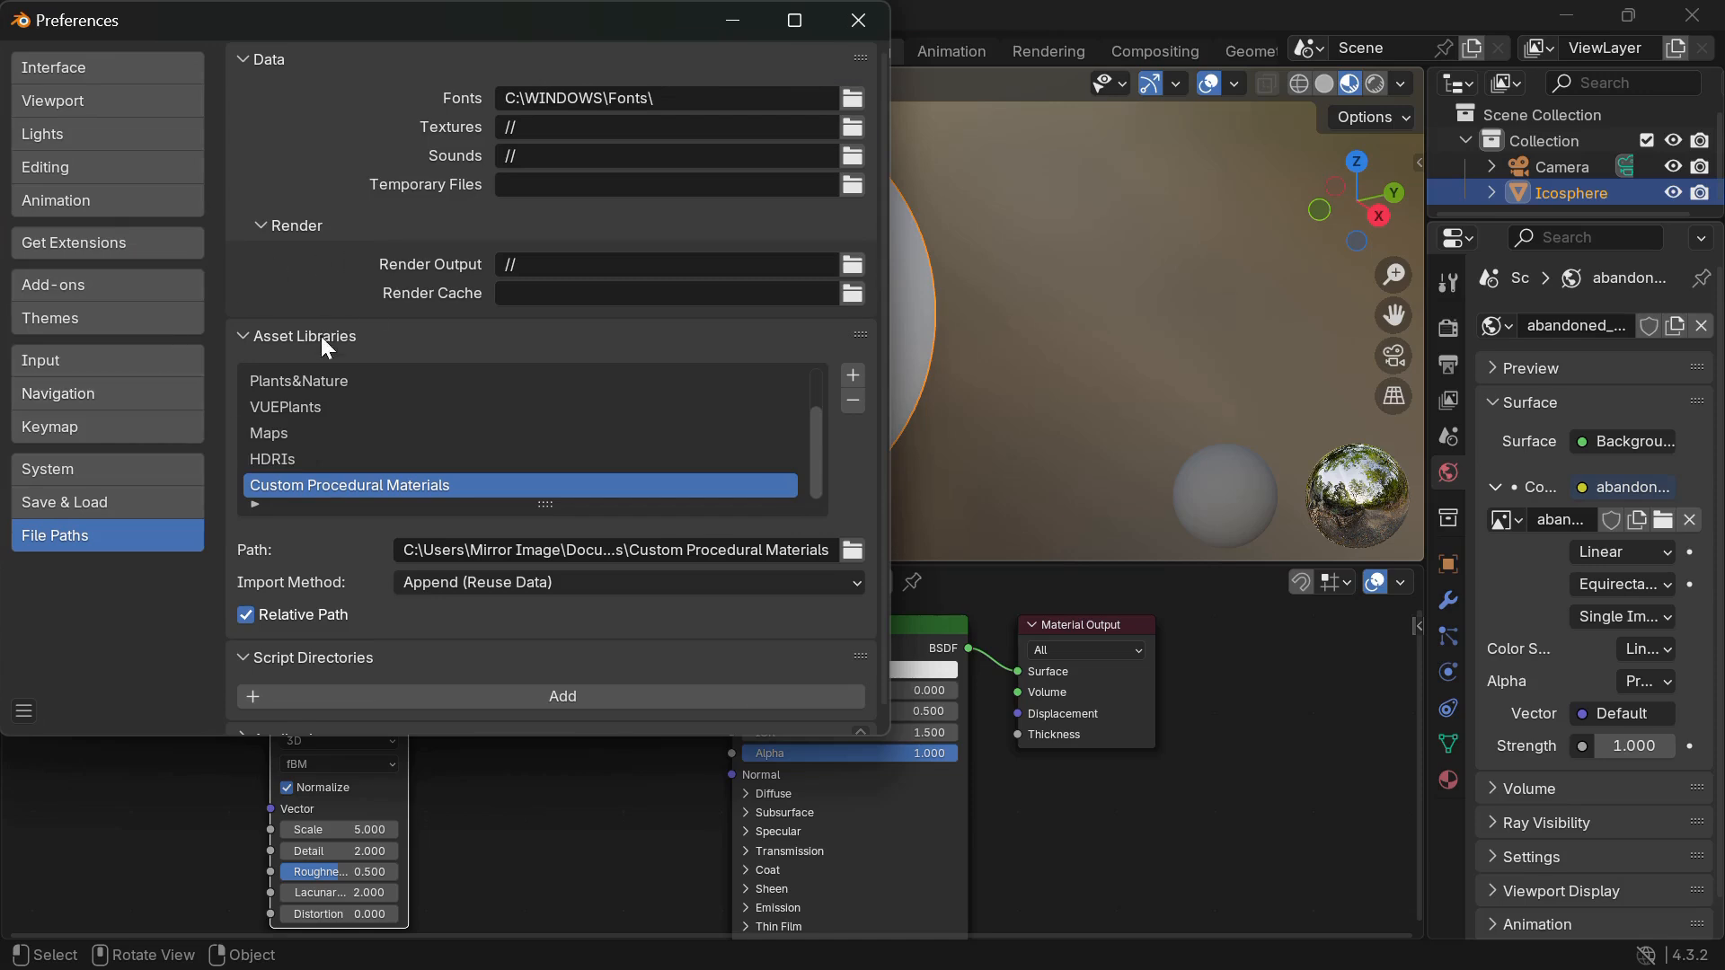
left_click(70, 280)
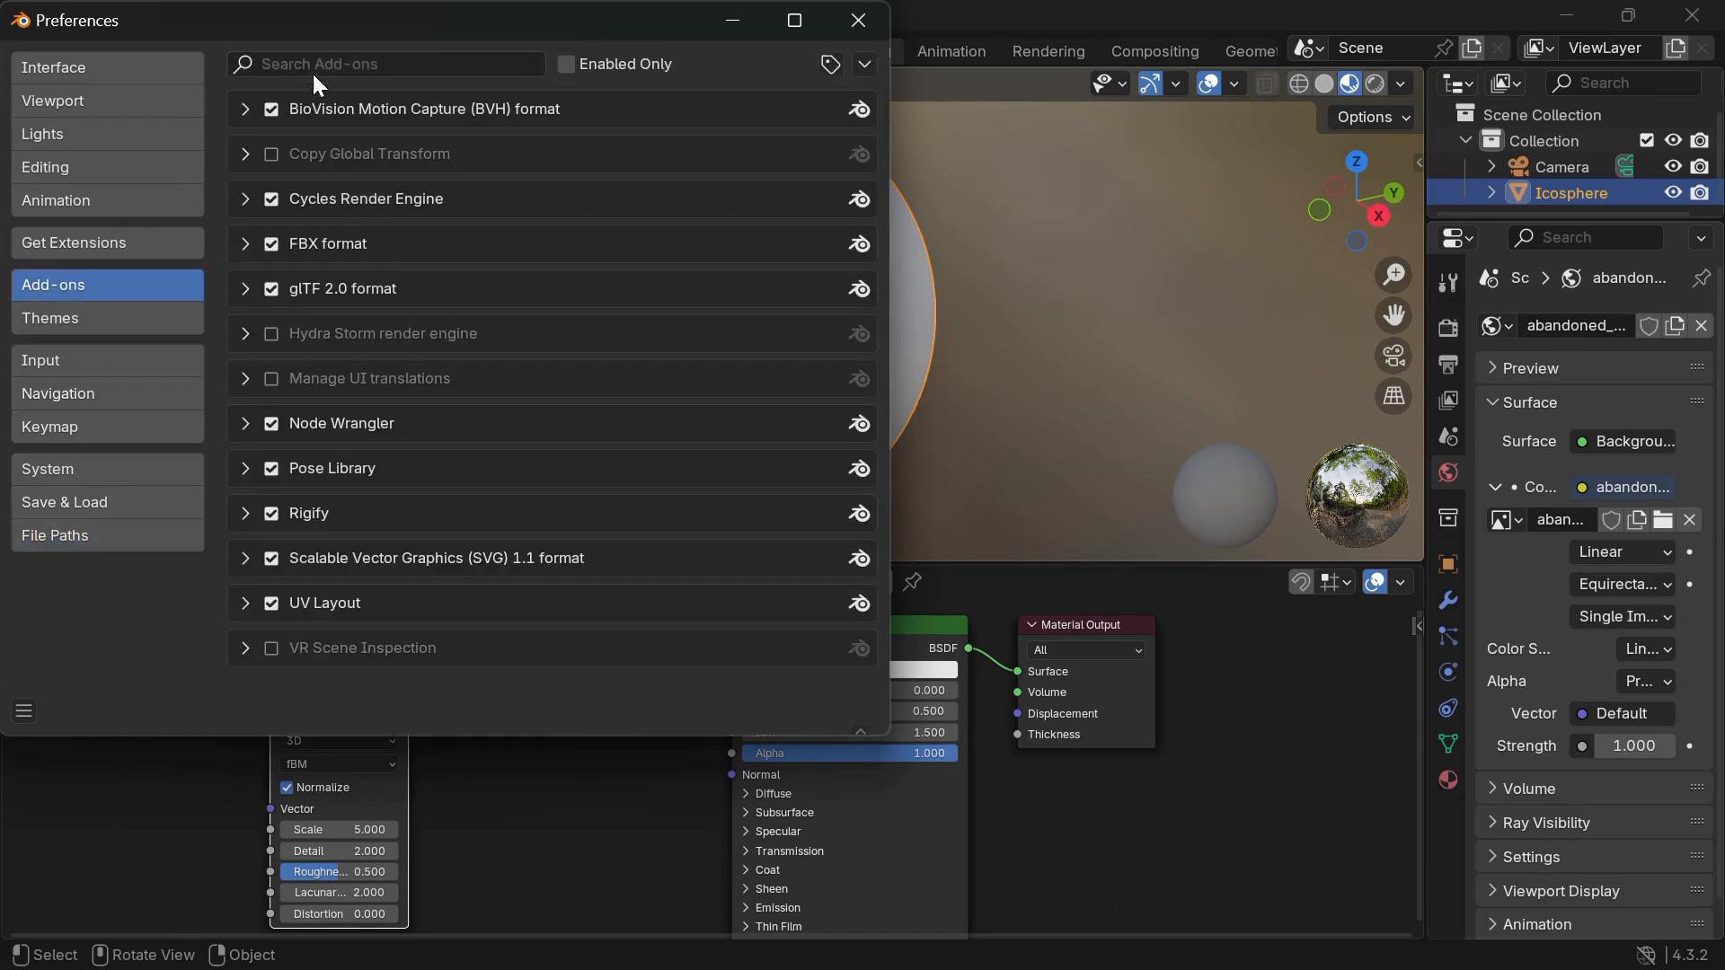
left_click(367, 61)
type("non")
key("BackSpace")
key("Return")
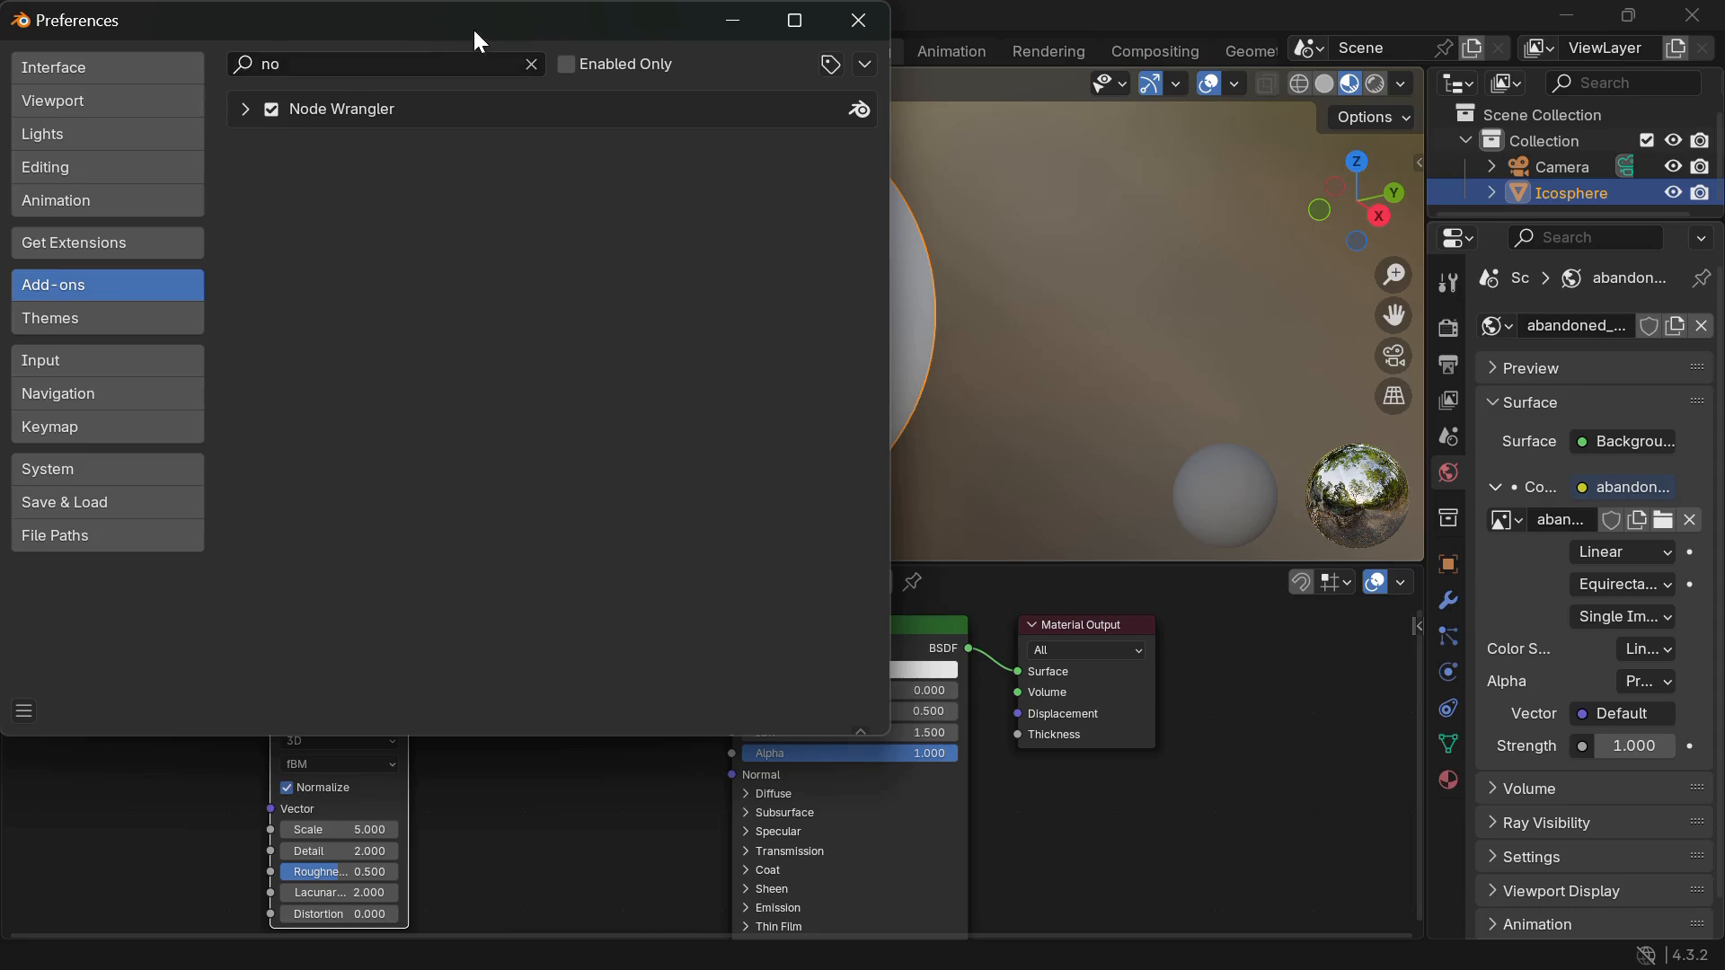
left_click_drag(473, 27, 457, 192)
left_click(833, 190)
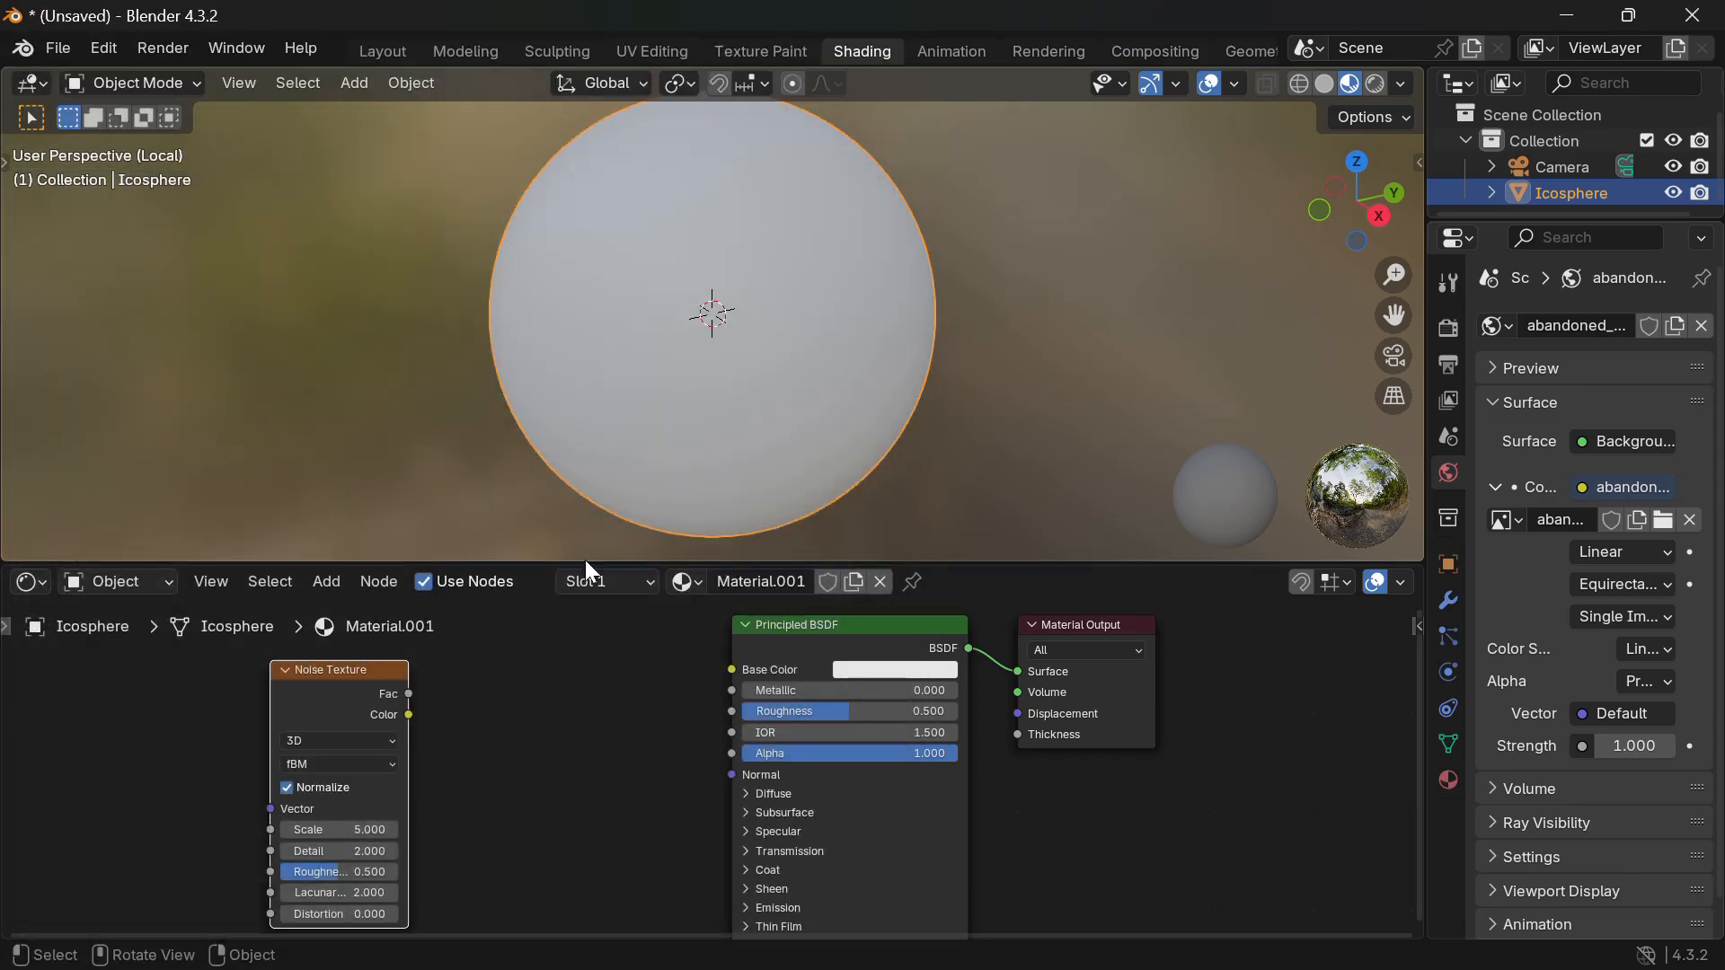
Feed the Noise Fac into Base Color with Scale 30, Detail 7 and Roughness 1.0.
left_click(347, 679, "ctrl+shift")
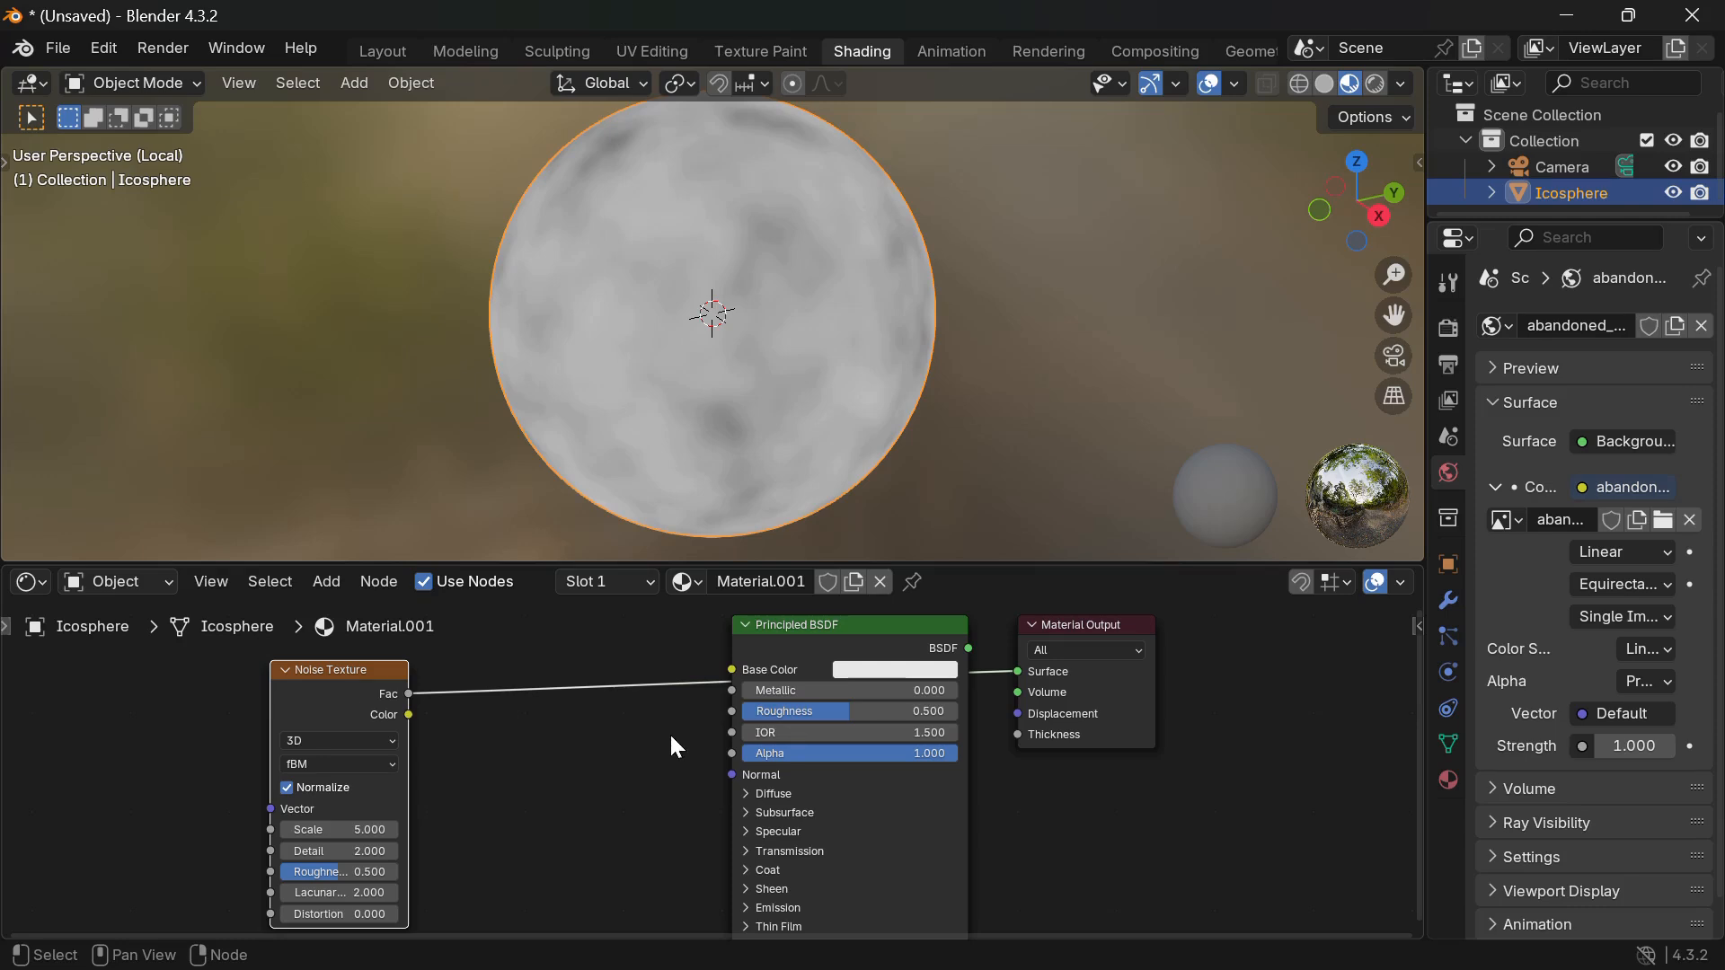
left_click(353, 830)
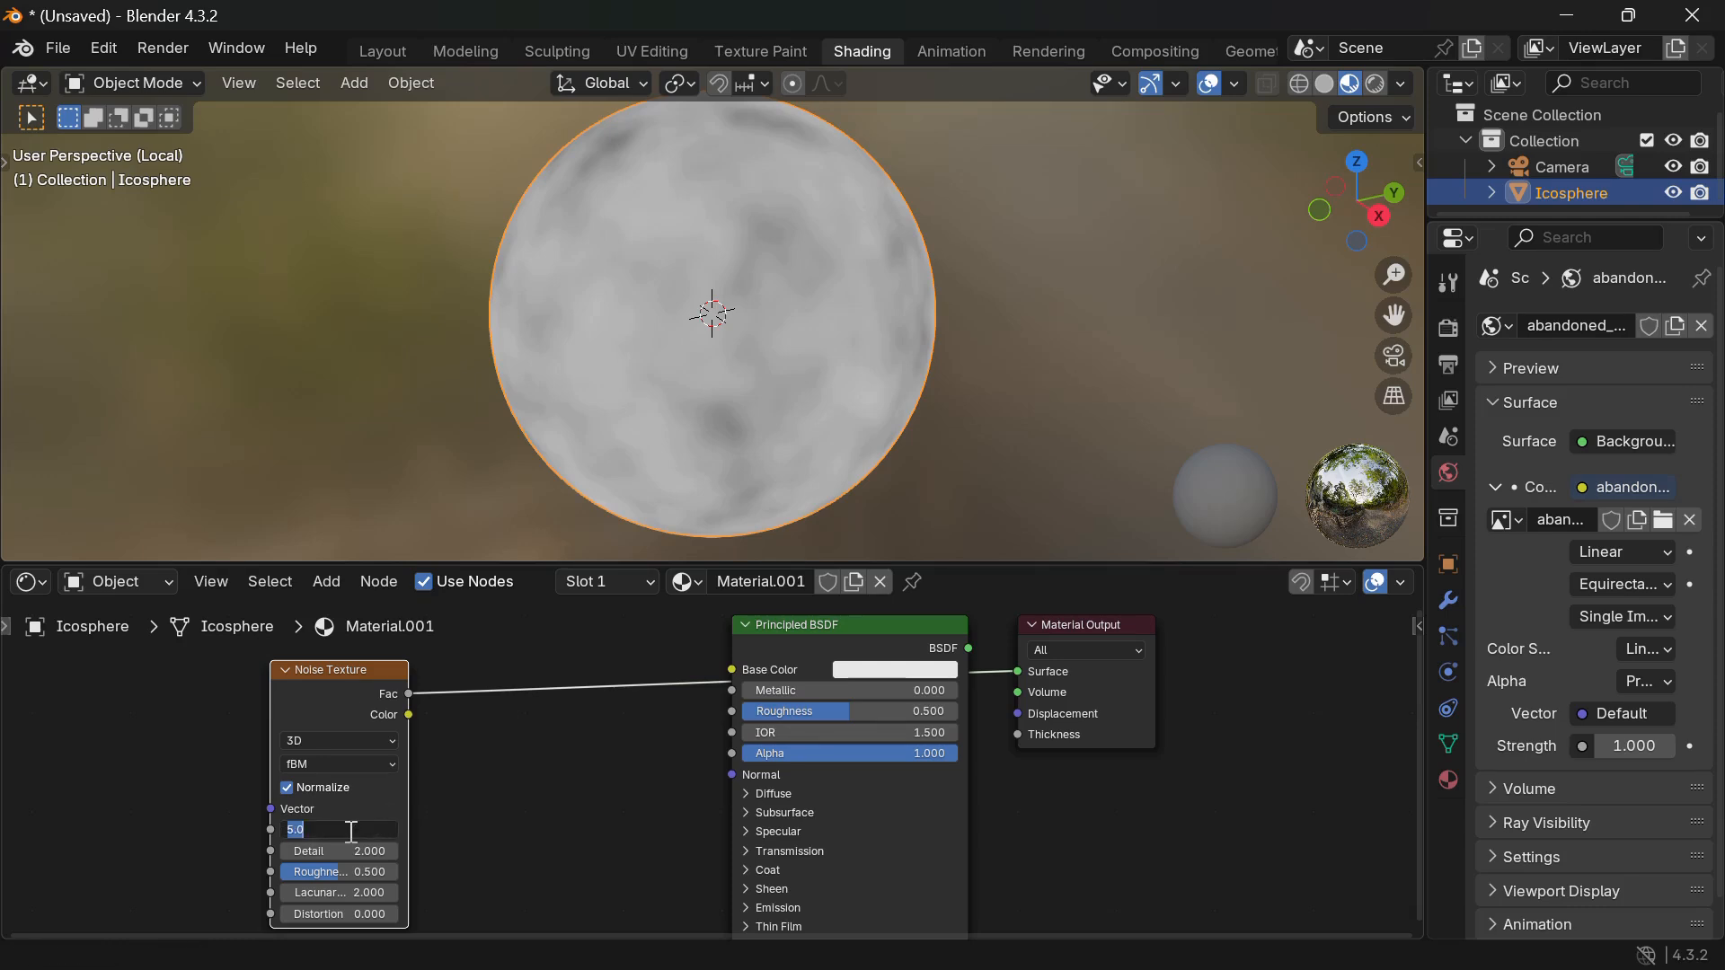
type("20")
key("Return")
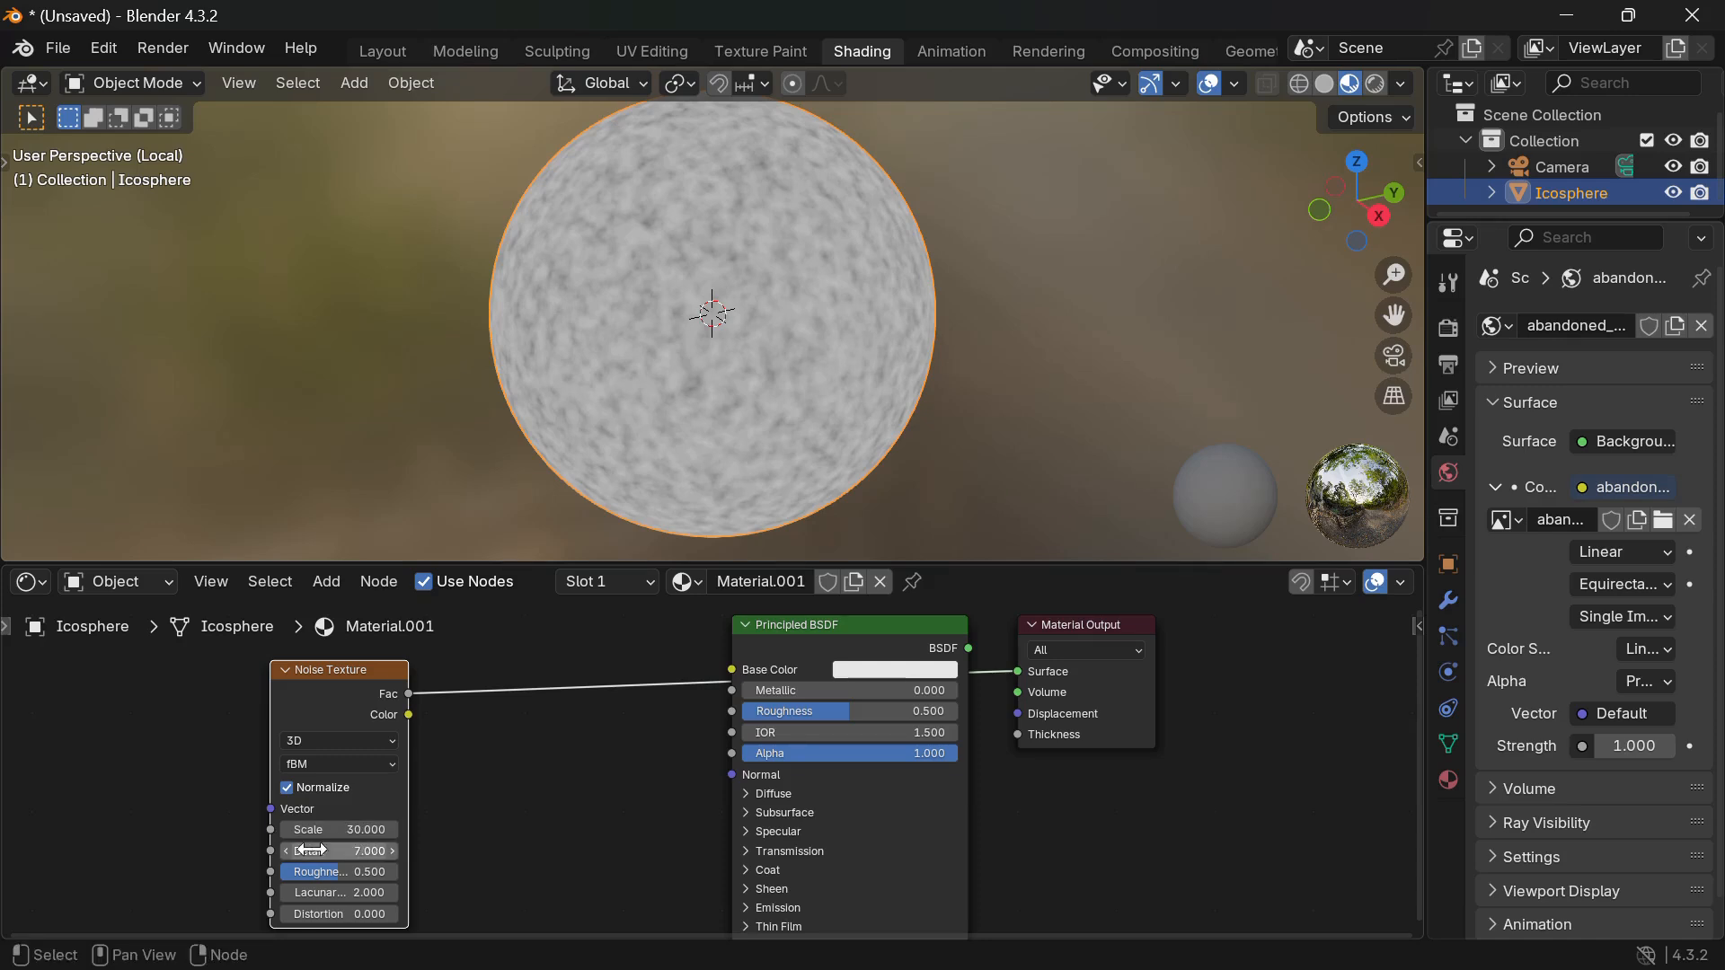
left_click_drag(334, 869, 397, 872)
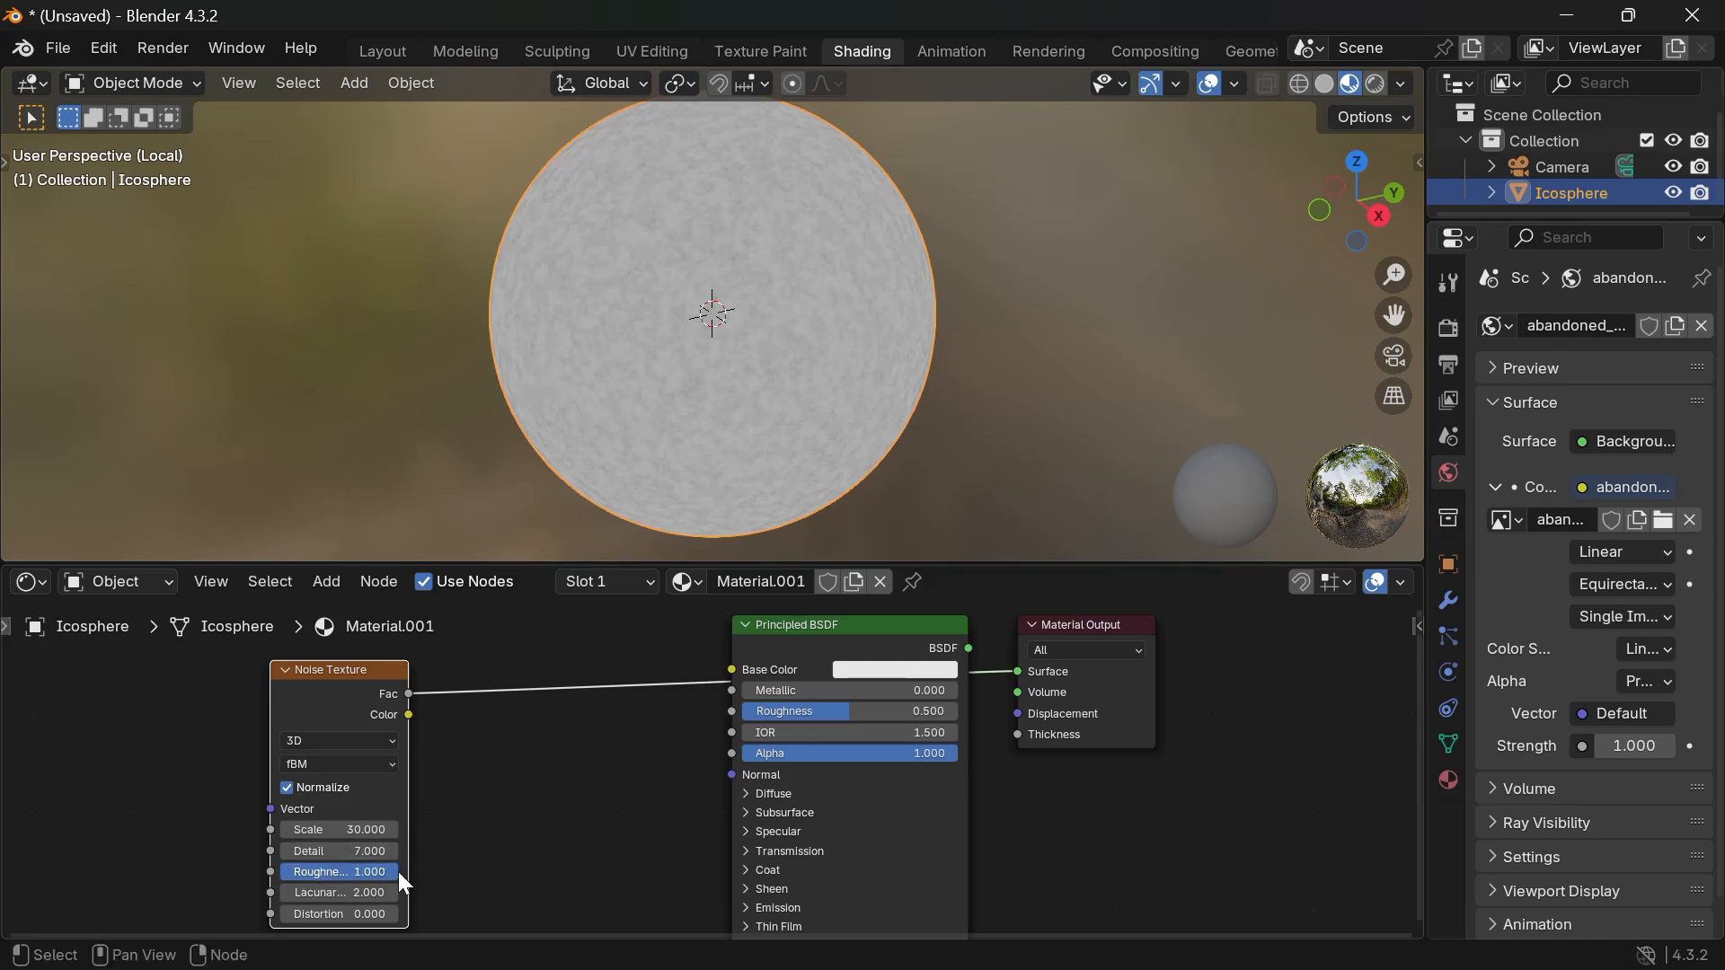
scroll(207, 747, "down", 5)
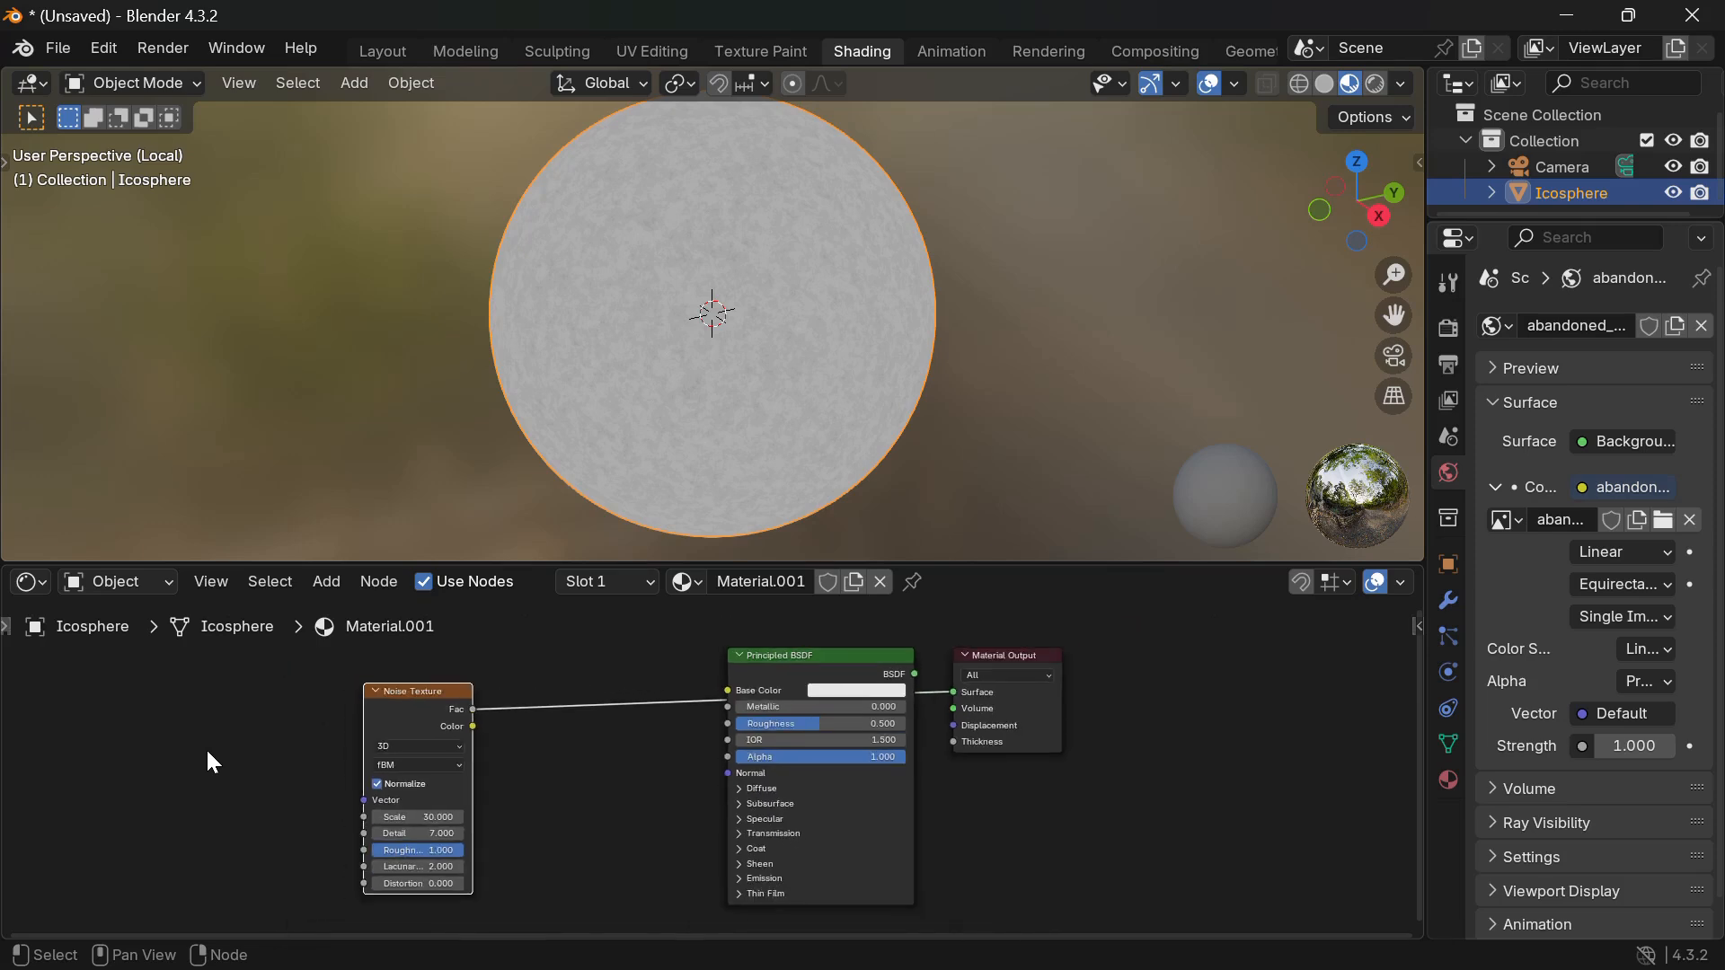
scroll(206, 748, "left", 3)
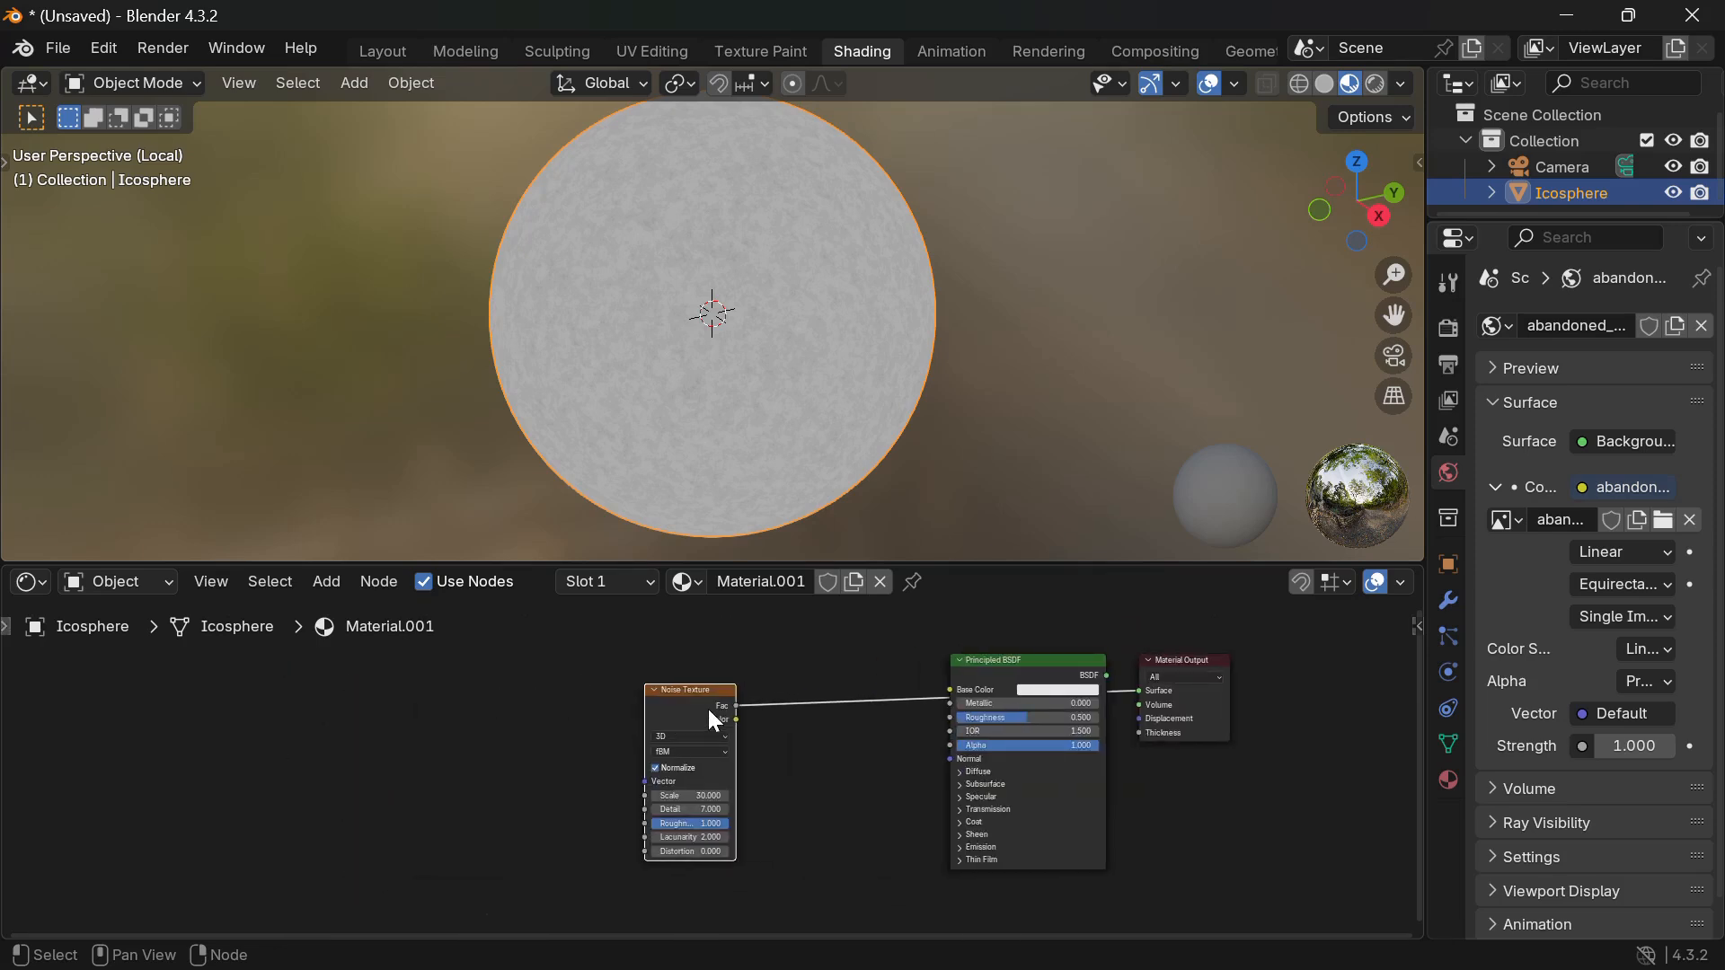
Add Texture Coordinate and Mapping inputs to the noise, chaining a second Mapping node.
key("ctrl+t")
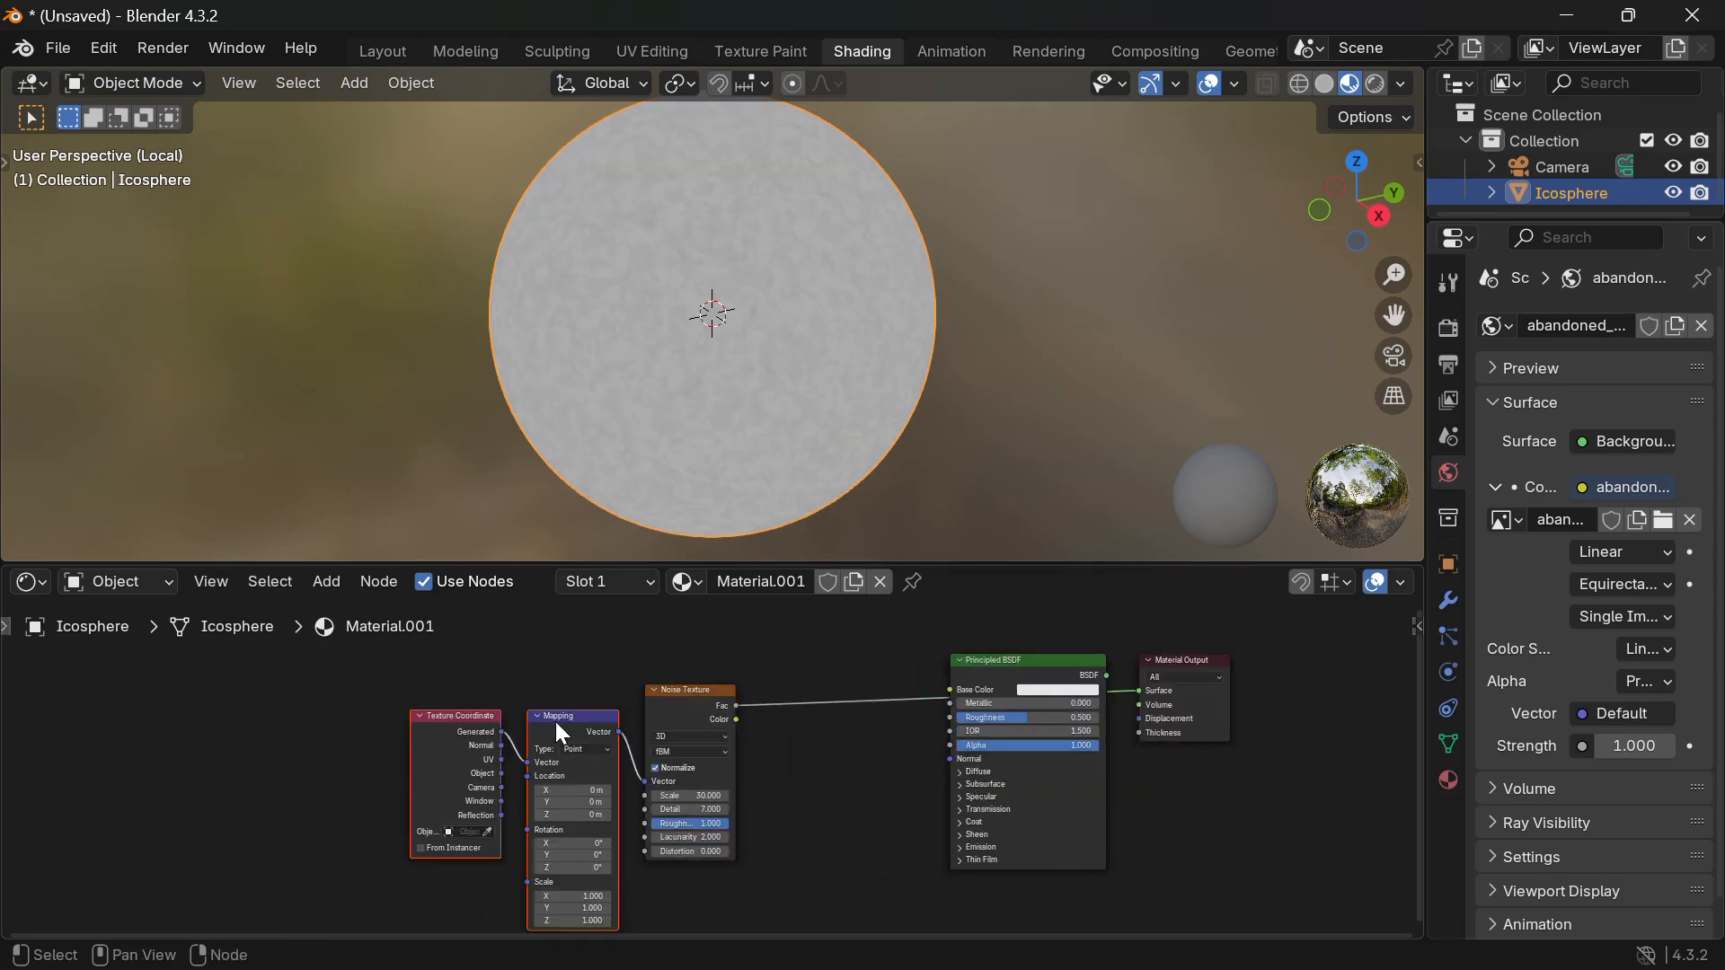
left_click_drag(543, 731, 294, 691)
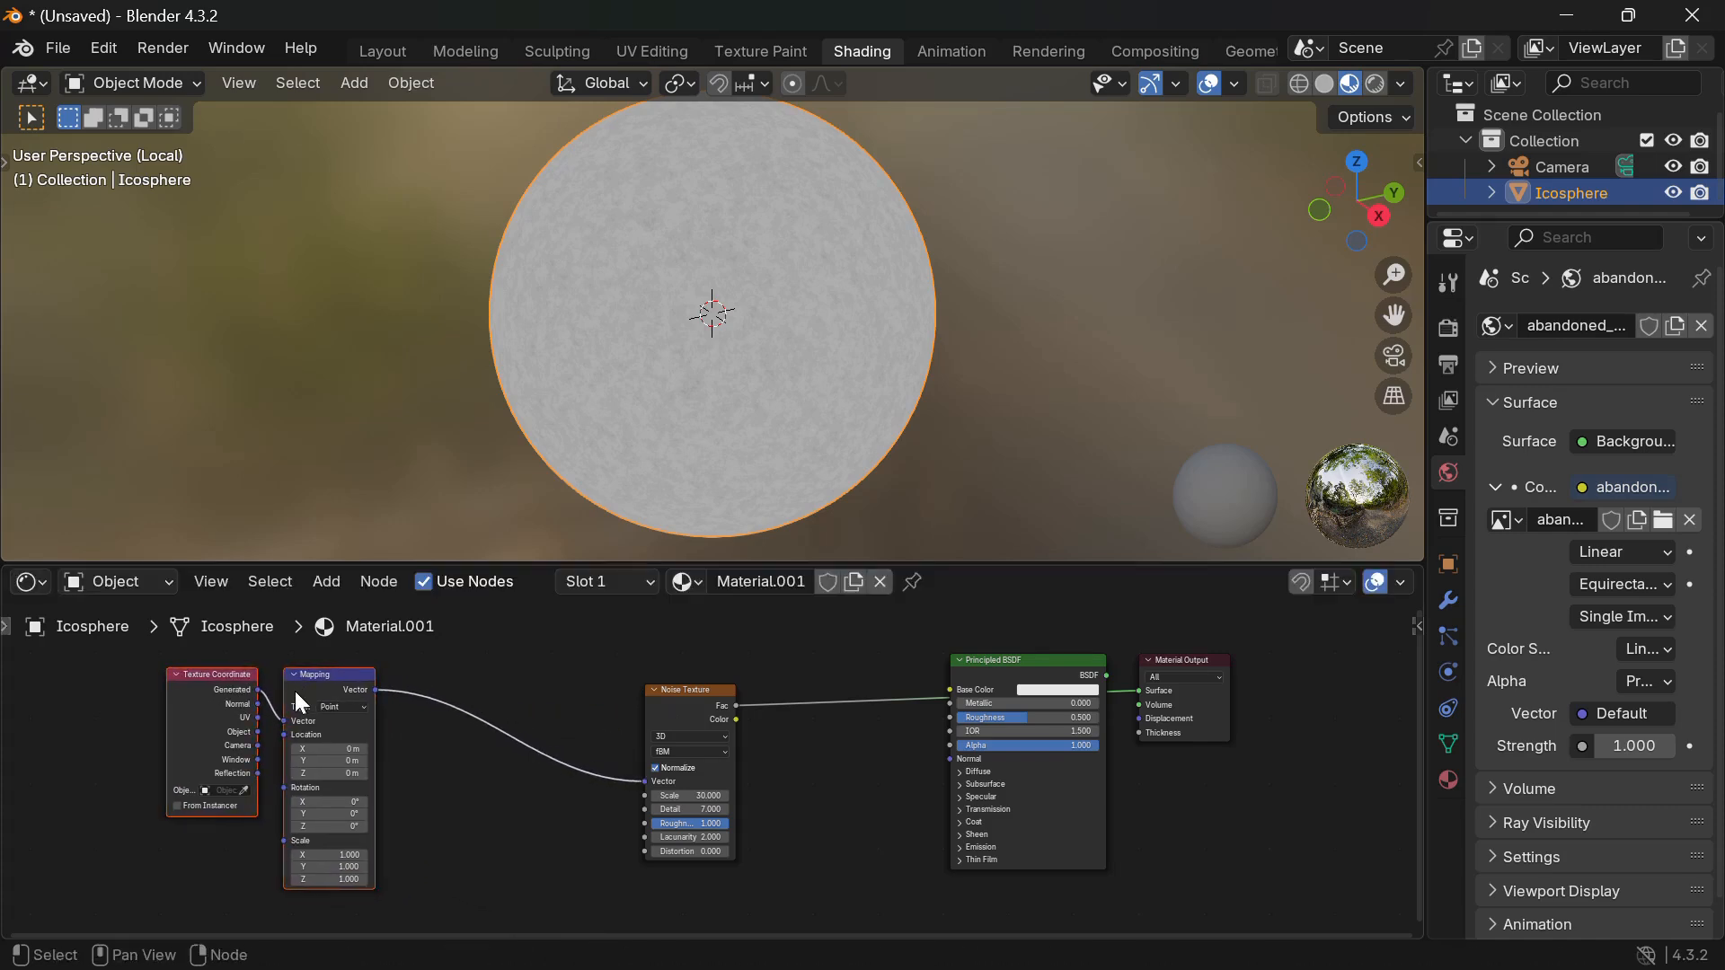
key("shift+d")
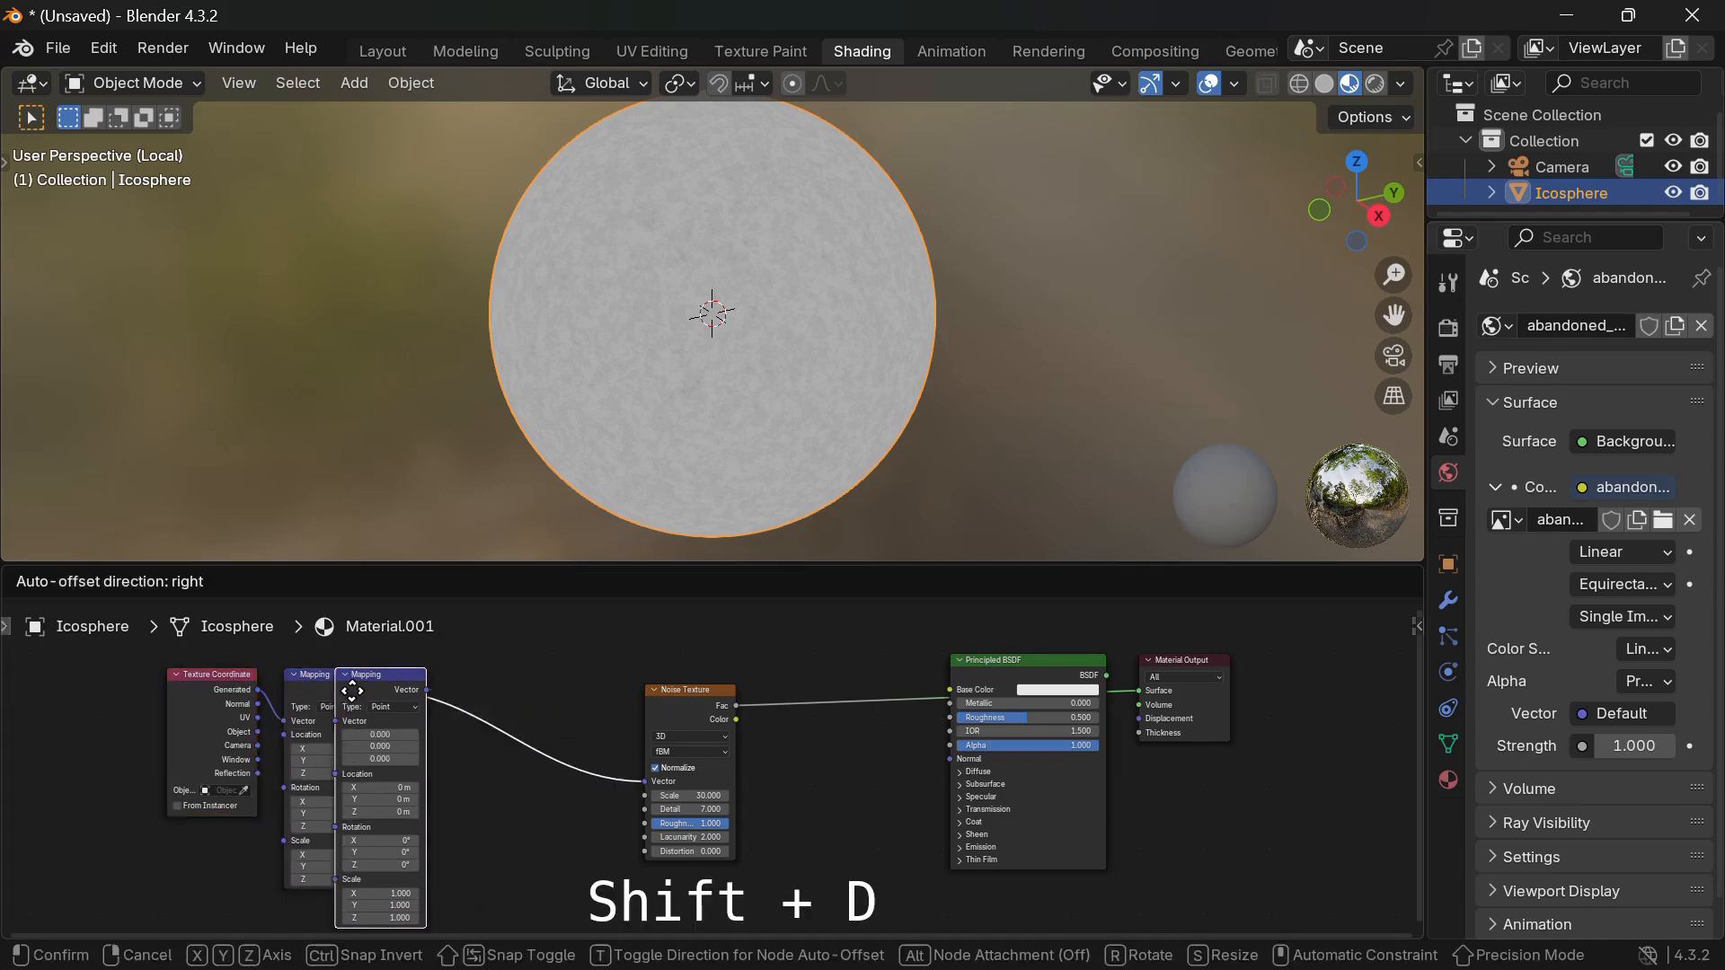
left_click(511, 696)
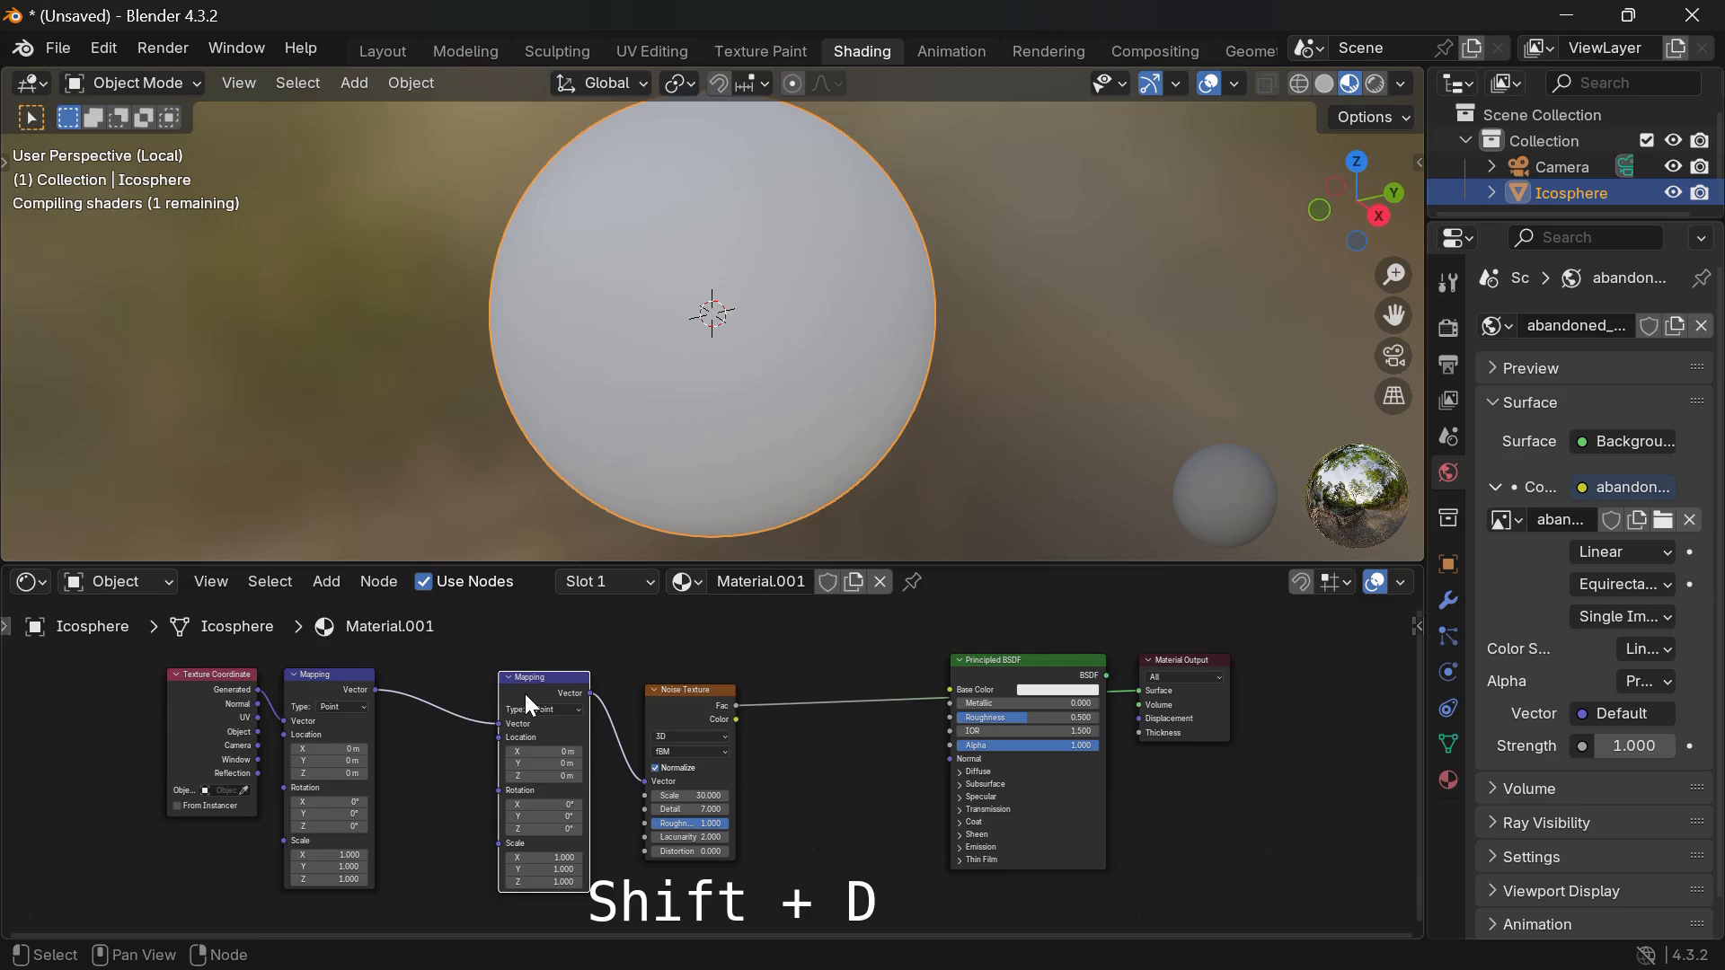
left_click_drag(525, 693, 175, 774)
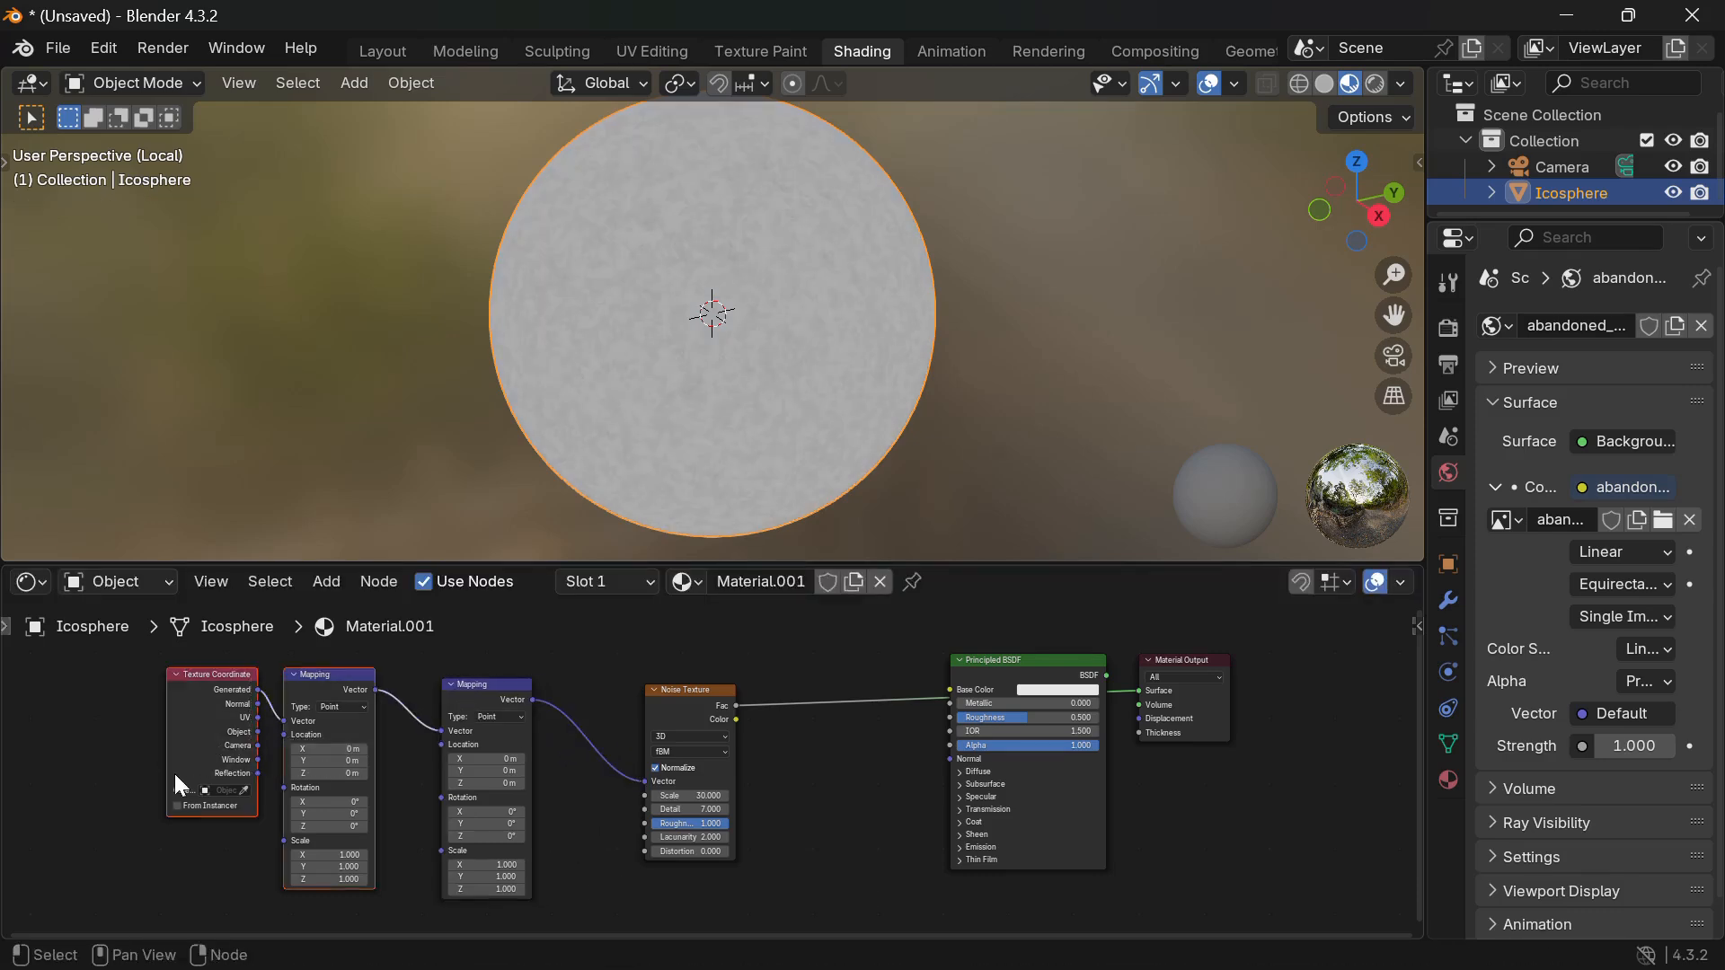
Space the coordinate, mapping, noise, shader and output nodes apart.
left_click_drag(323, 692, 174, 682)
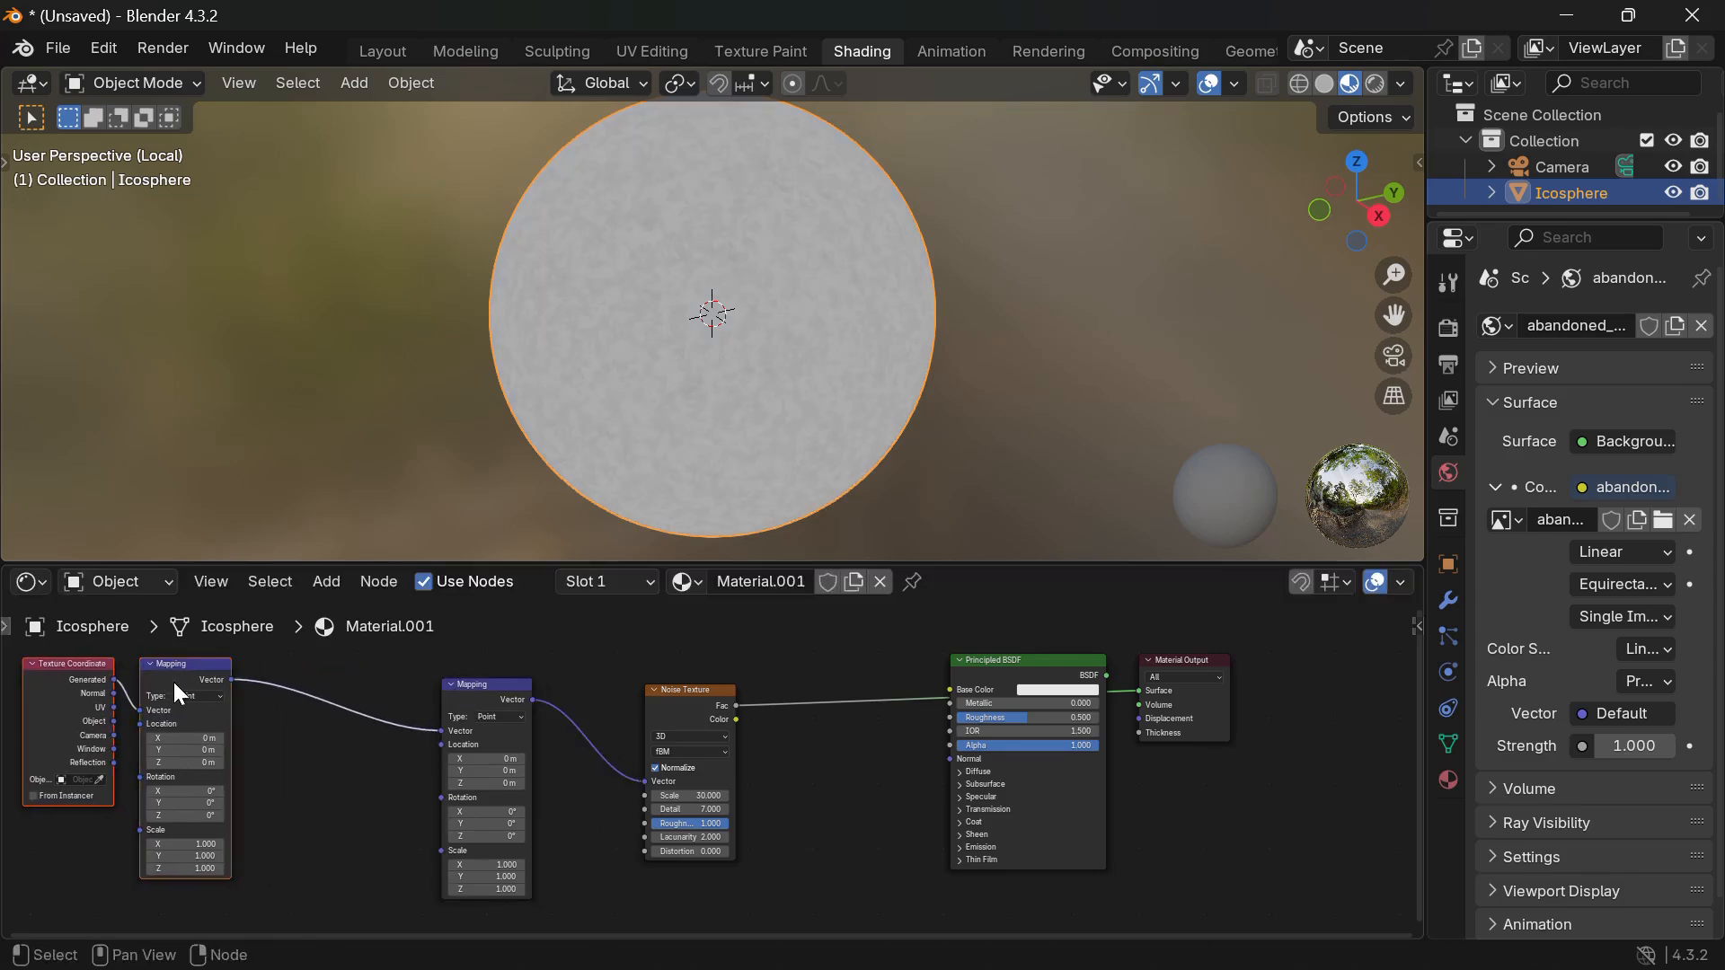
left_click_drag(476, 697, 441, 693)
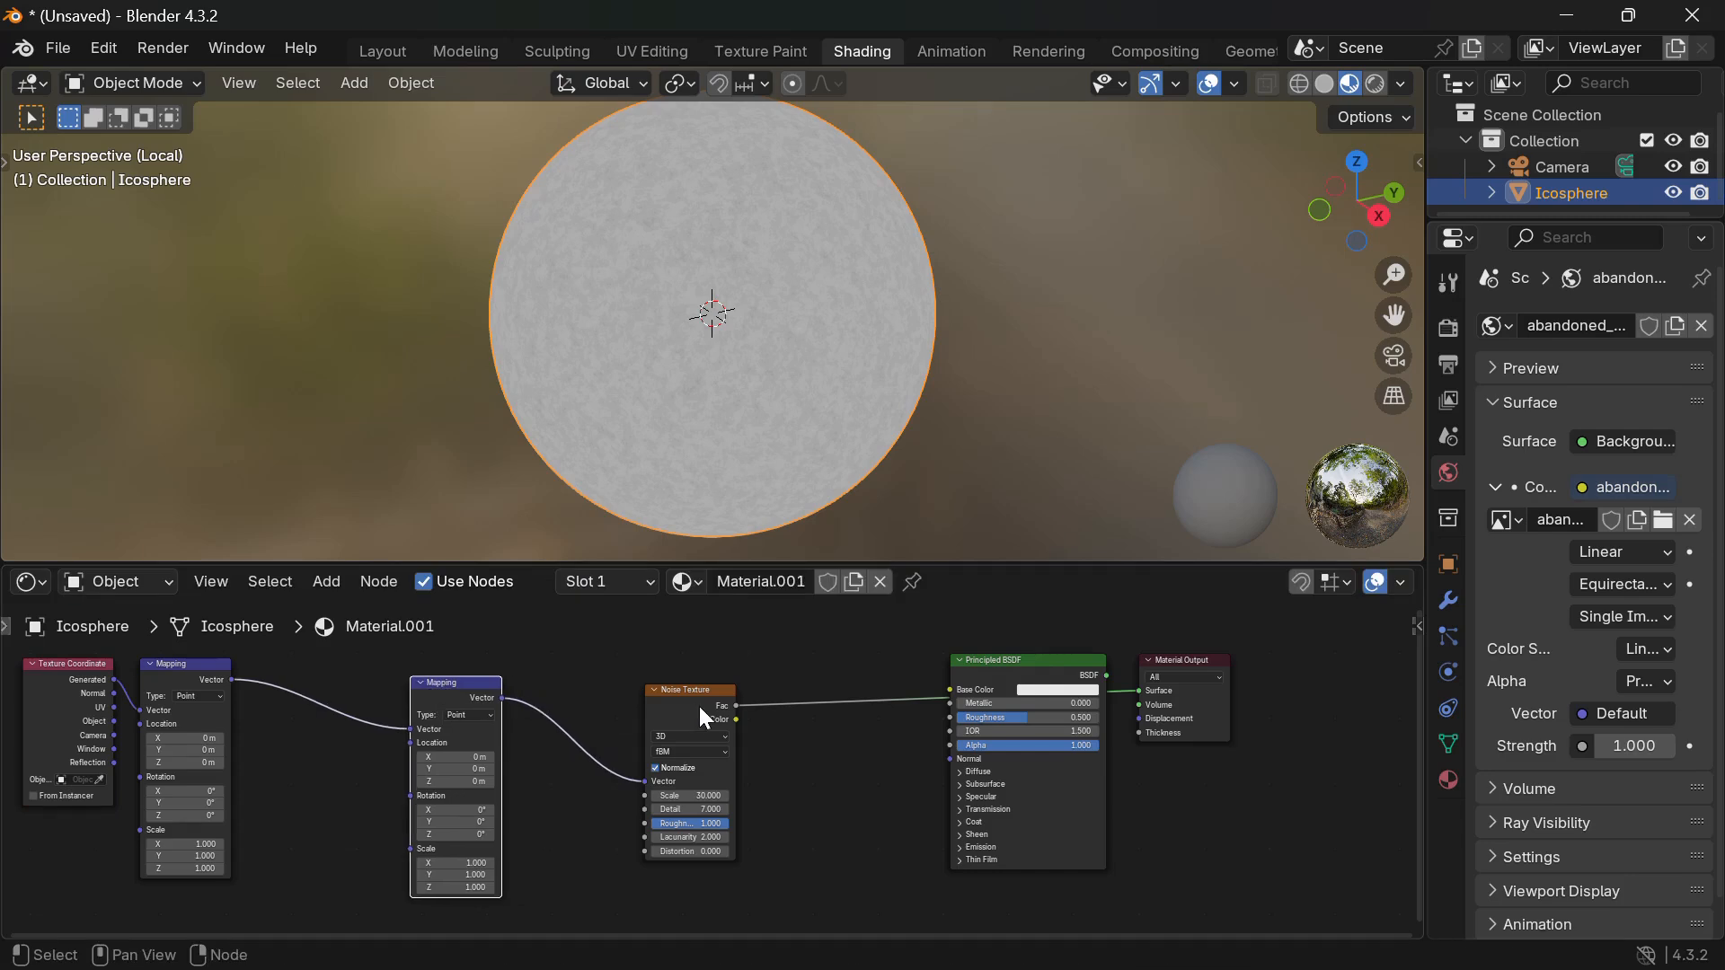
left_click_drag(700, 708, 563, 701)
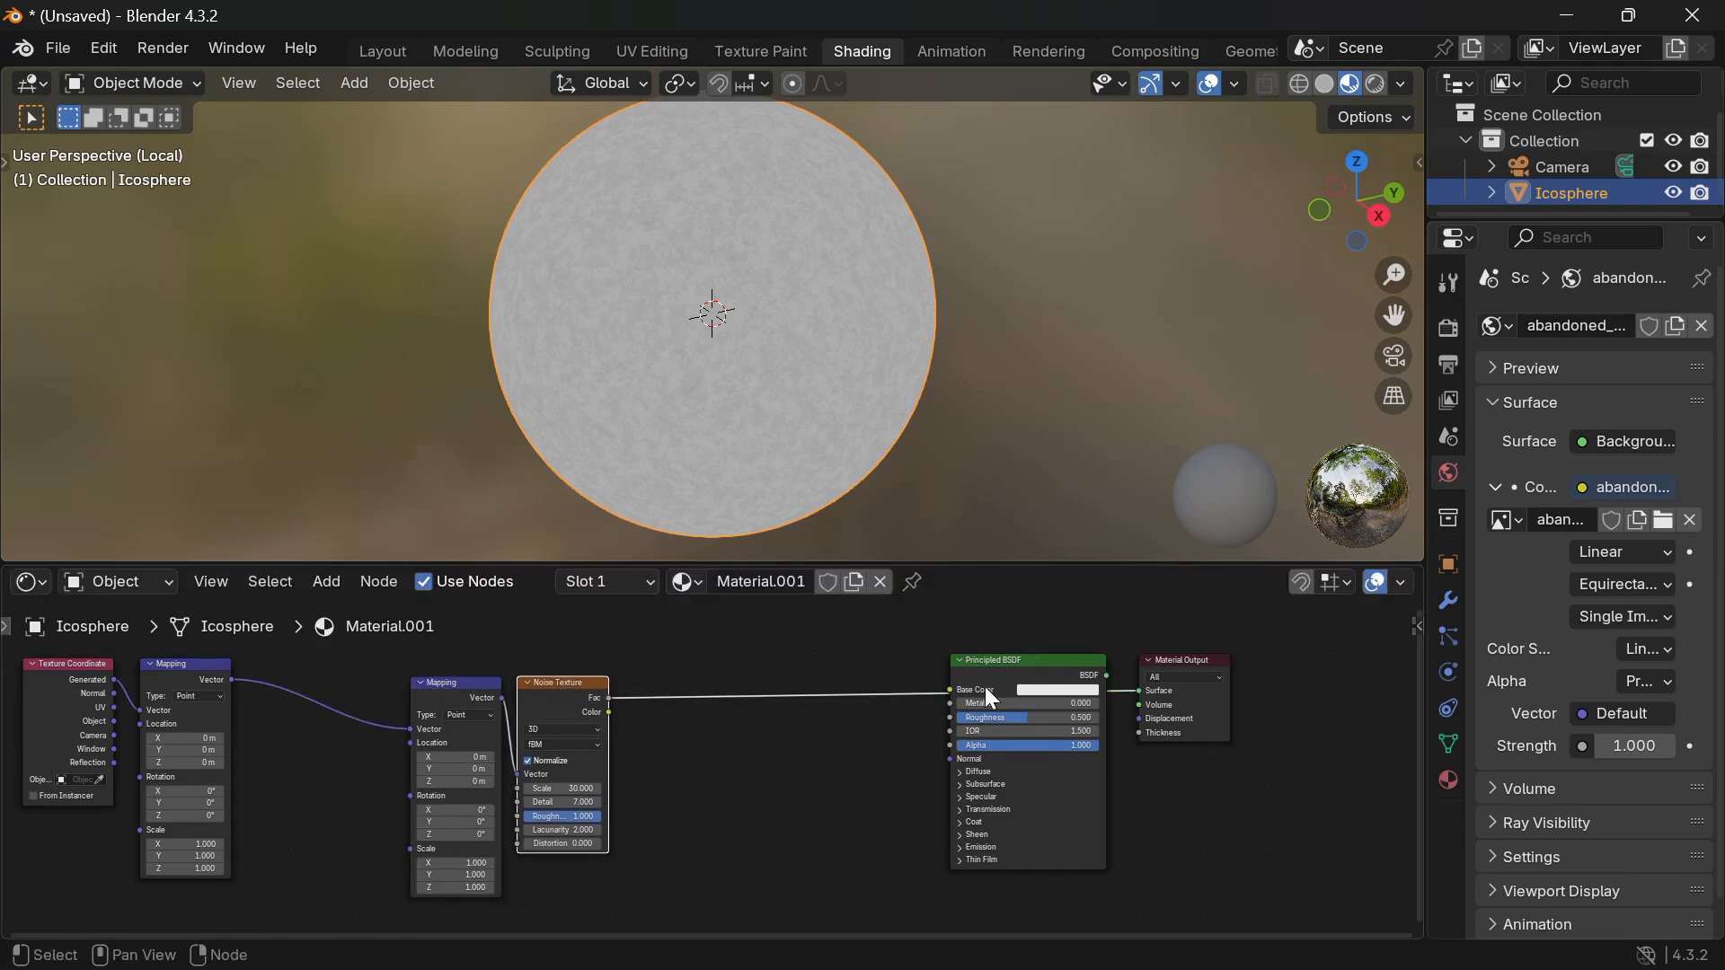
left_click_drag(1284, 634, 999, 755)
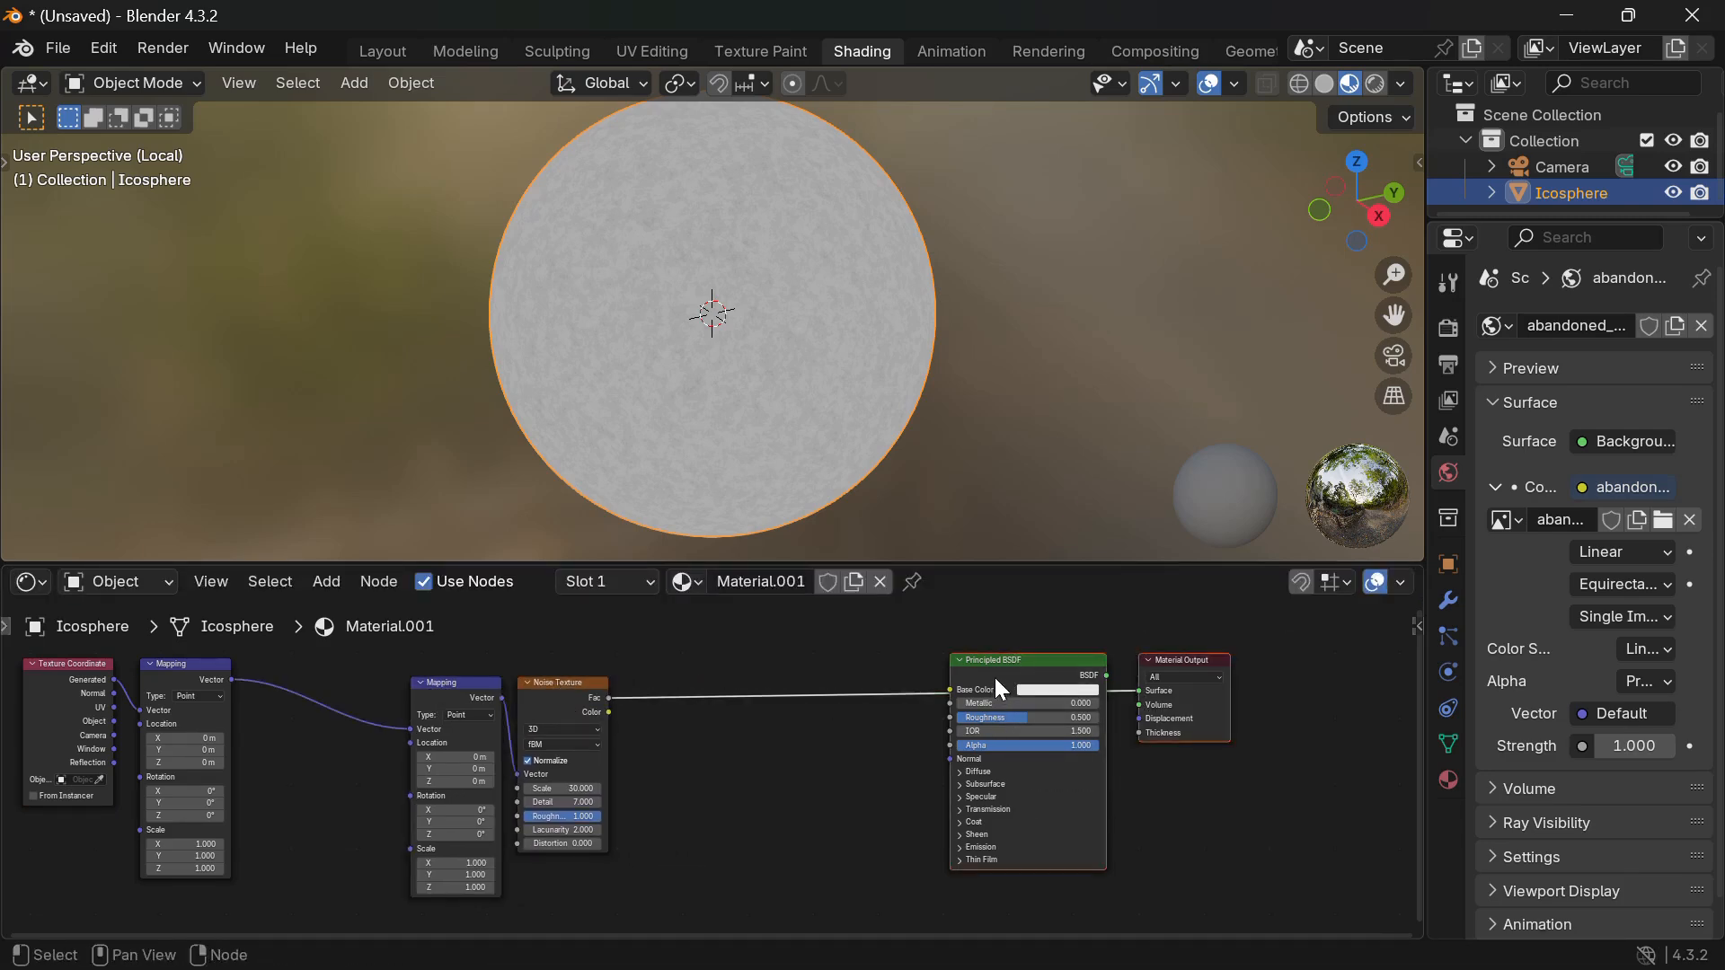
left_click_drag(1006, 687, 1173, 674)
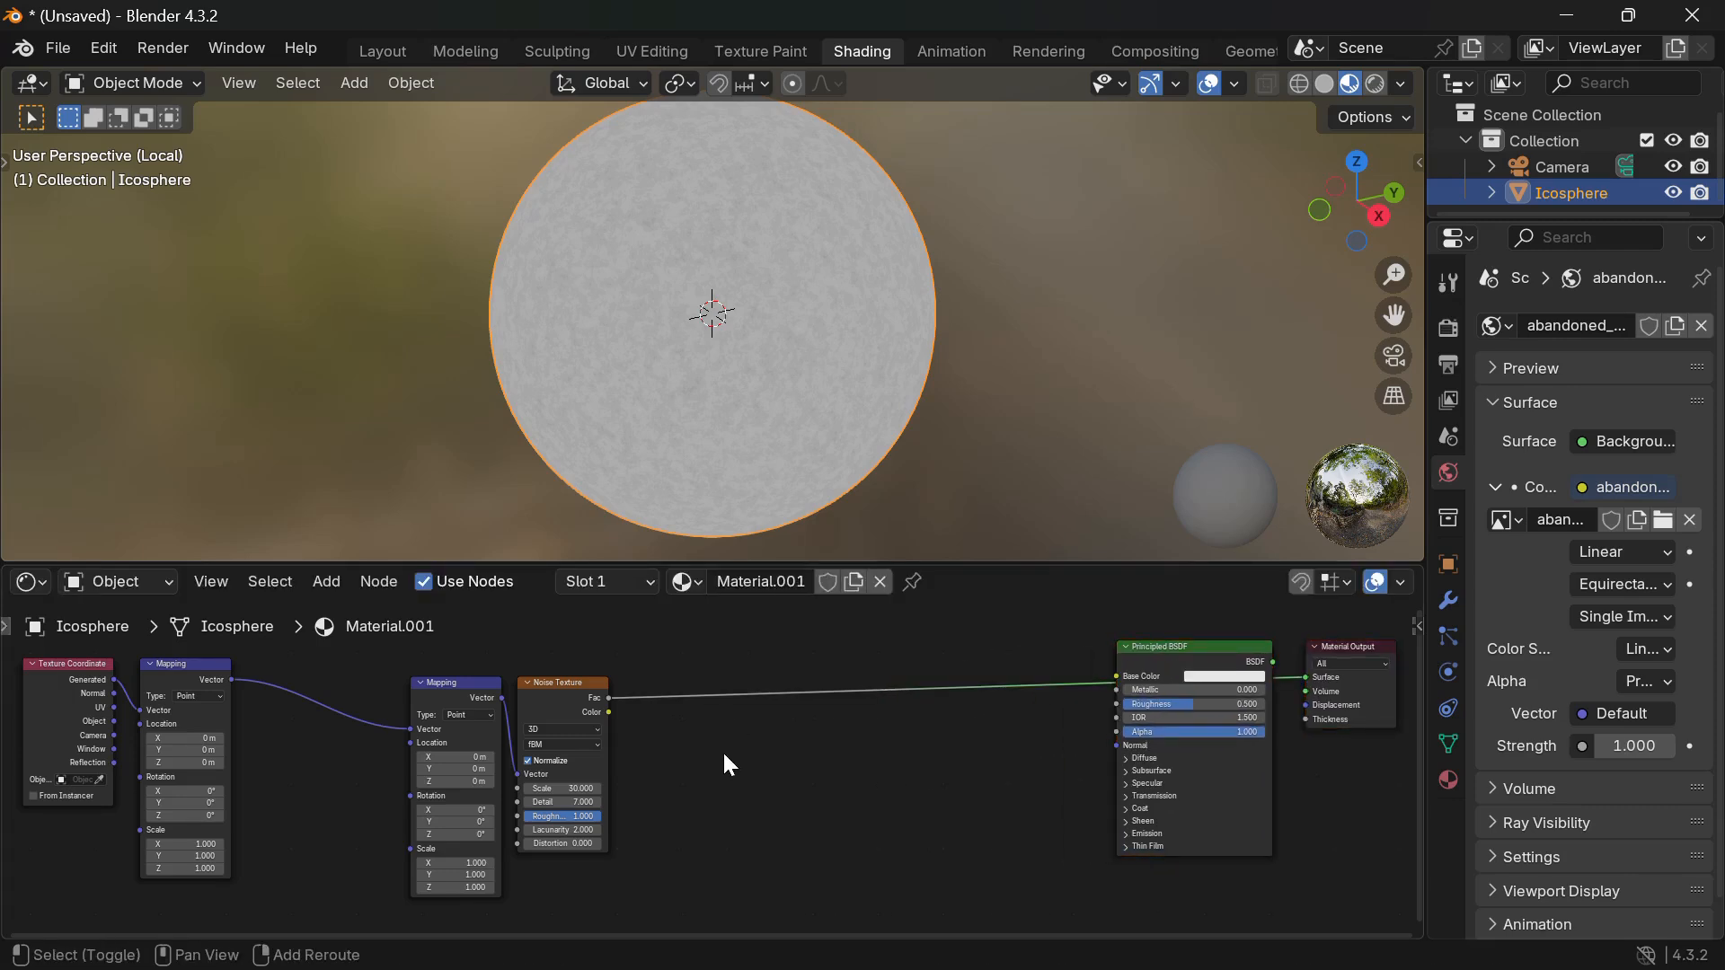
Insert a Color Ramp after the noise, moving its white stop to 0.562.
key("shift+a")
type("ramp")
key("Return")
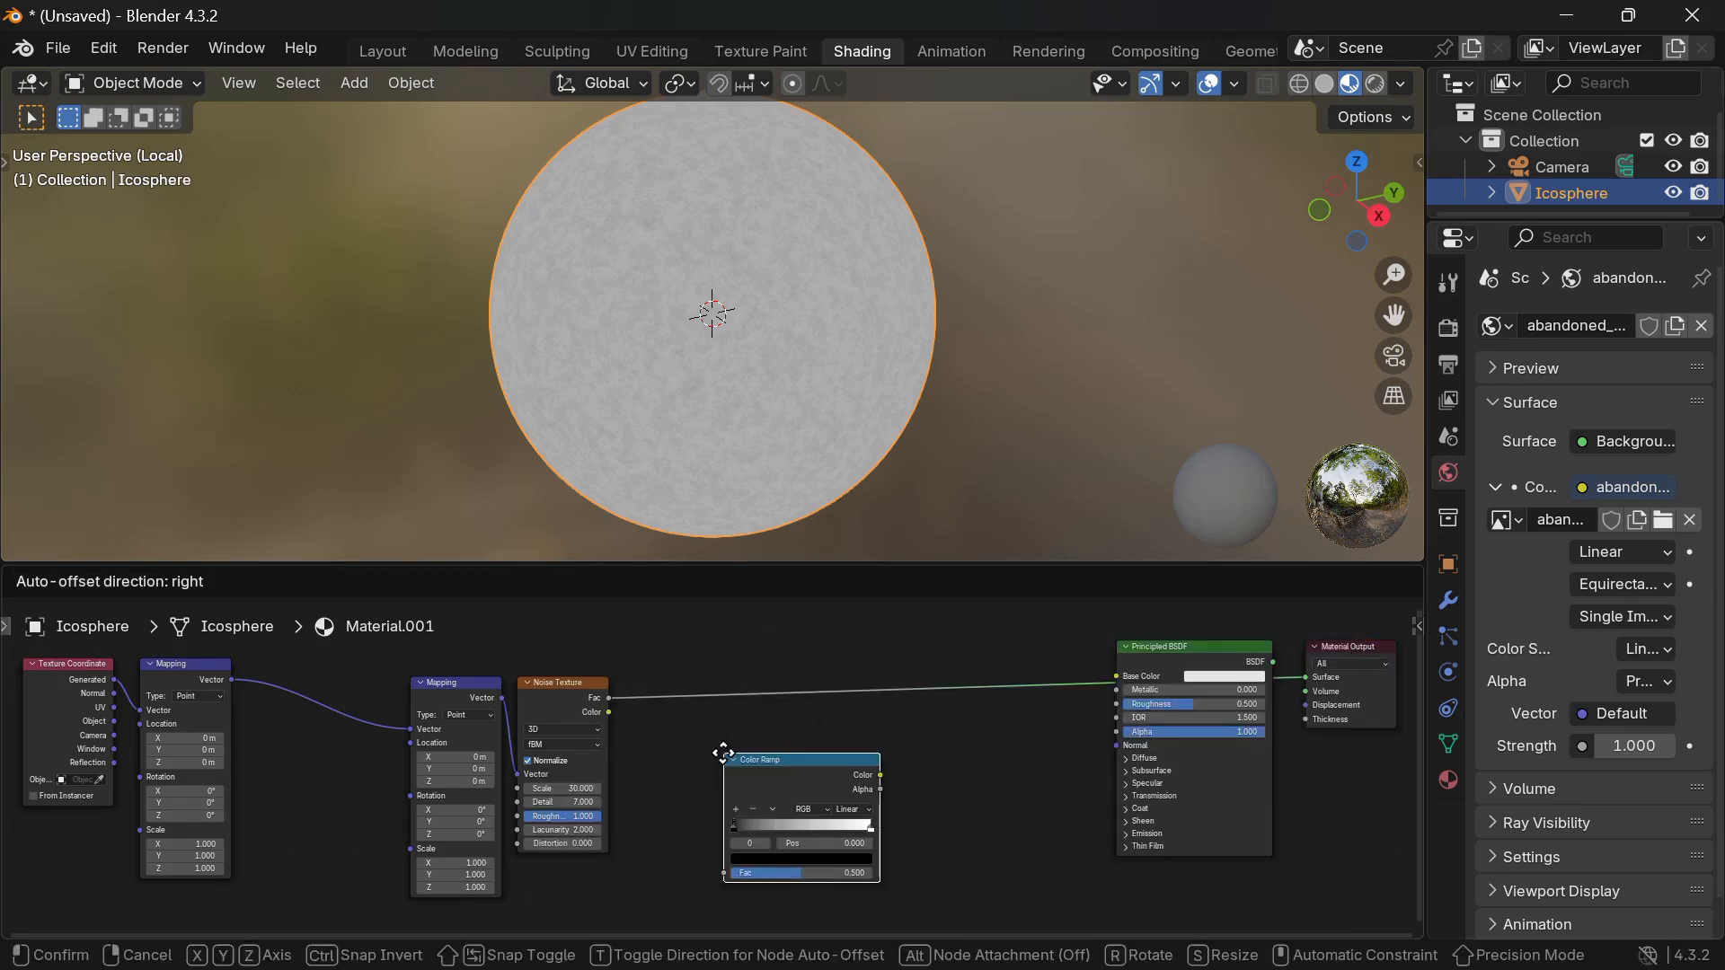
left_click(704, 683)
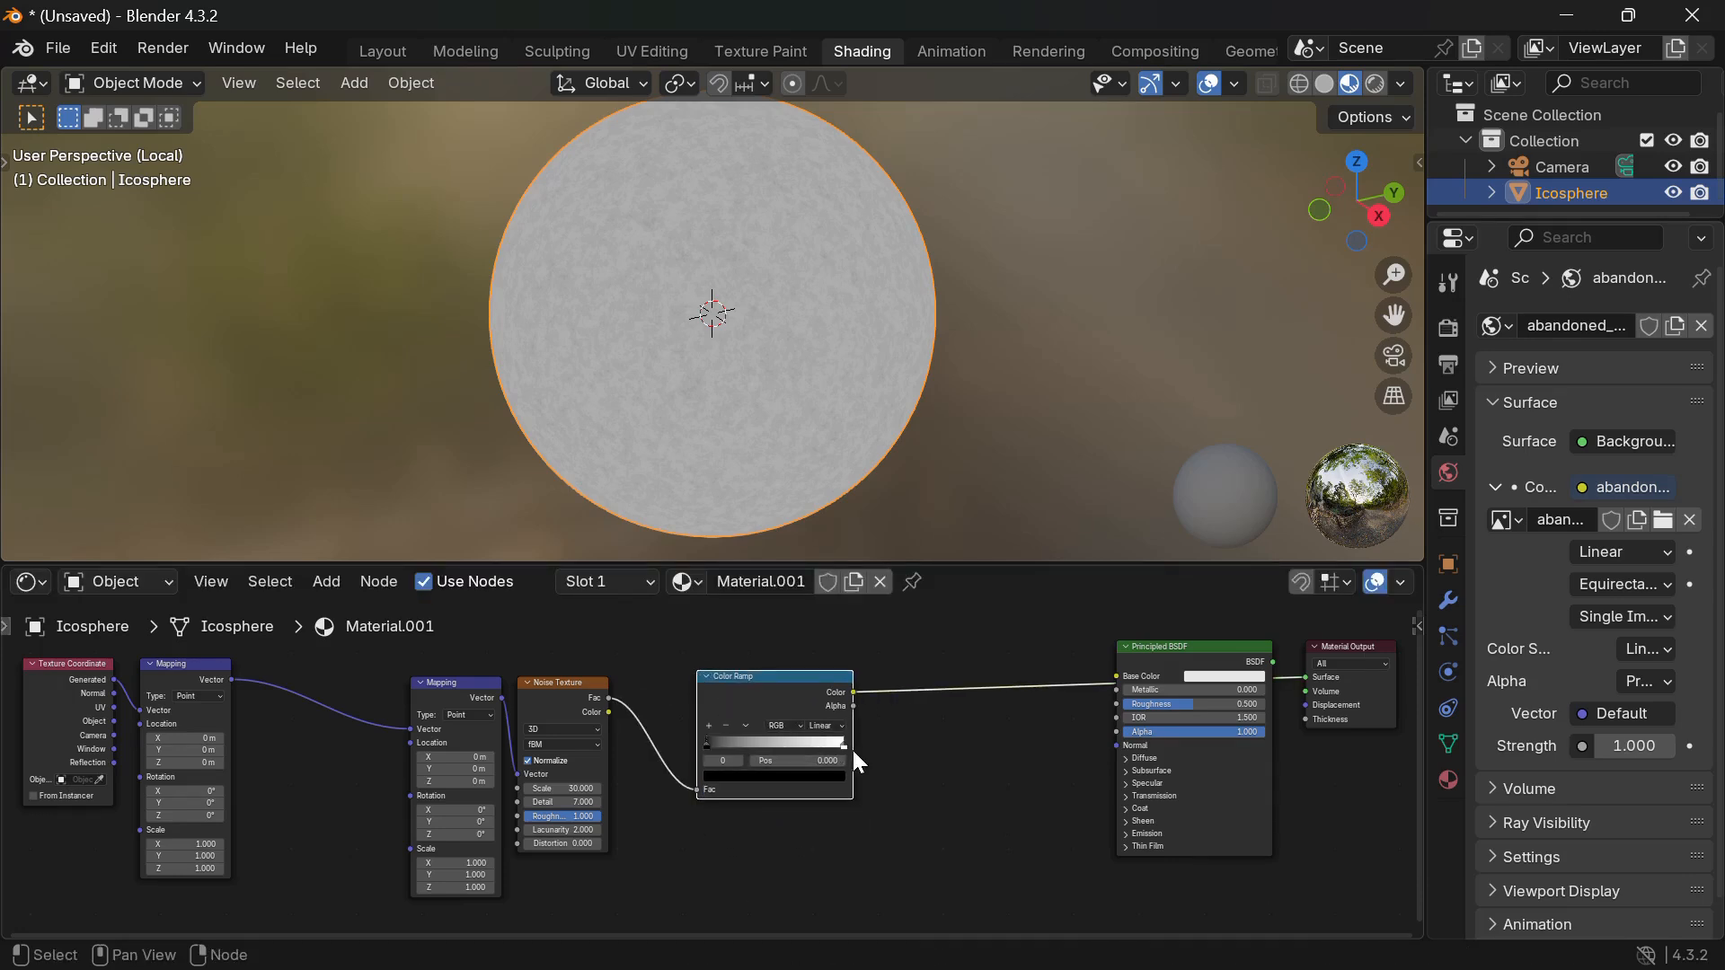
left_click_drag(844, 746, 782, 746)
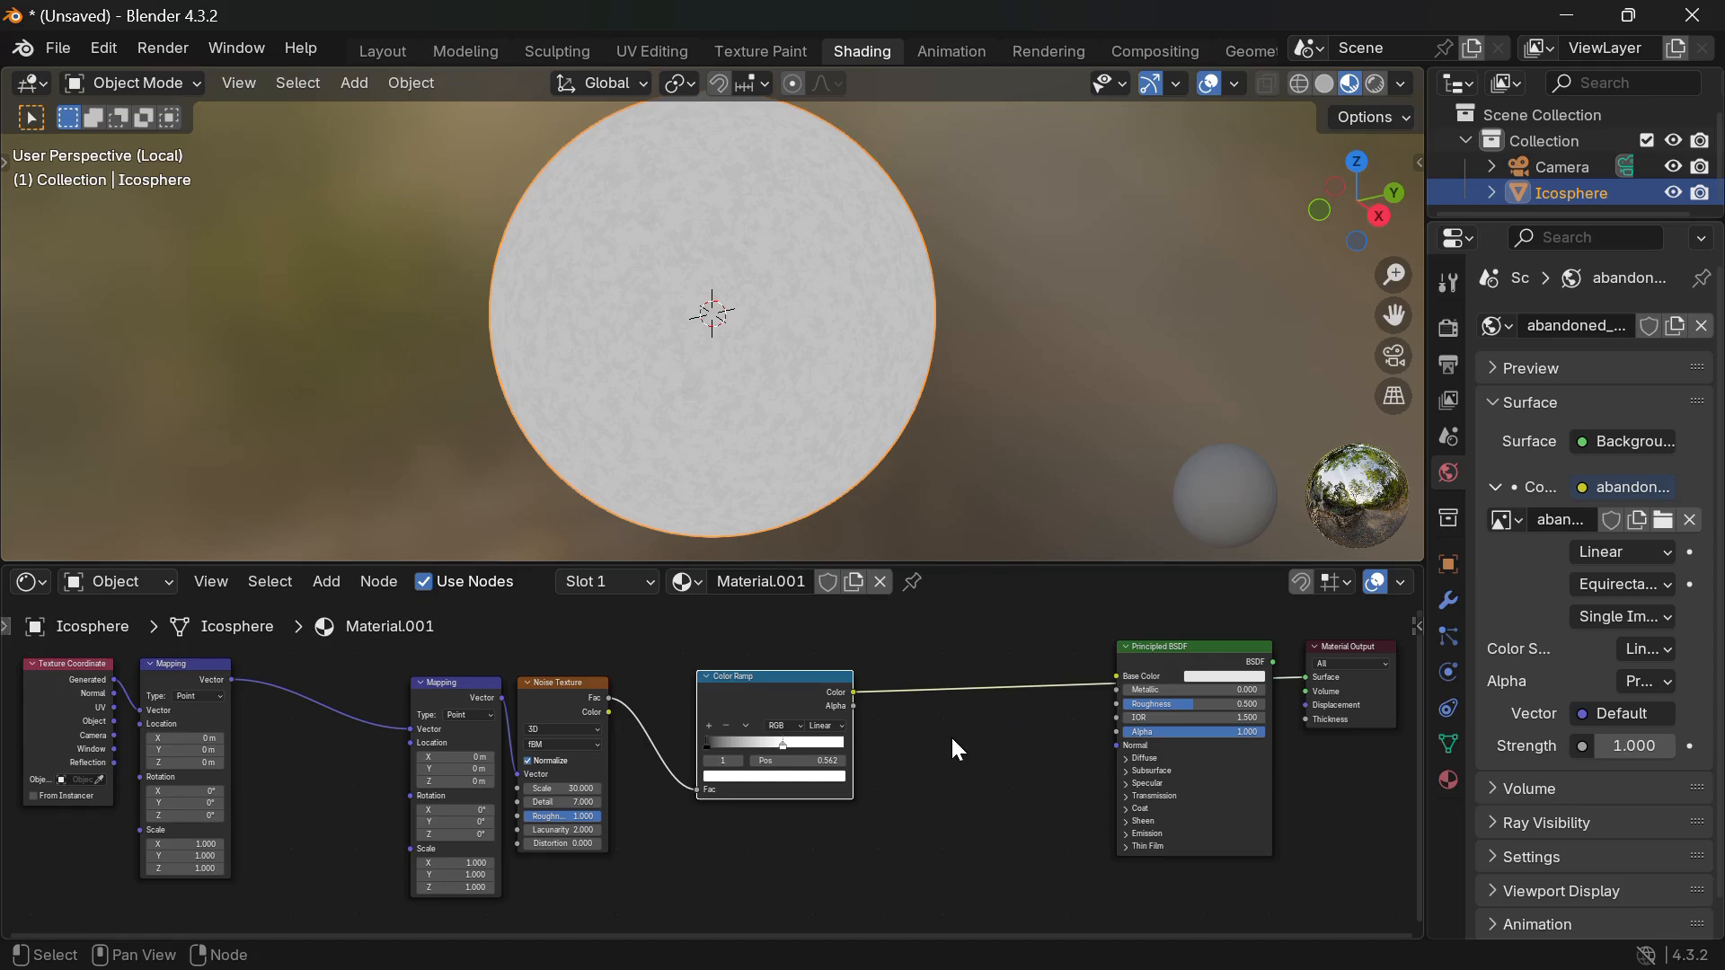
Insert a Gamma node and a Mix Color node before Base Color.
key("shift+a")
mouse_move(951, 737)
type("gamma")
key("Return")
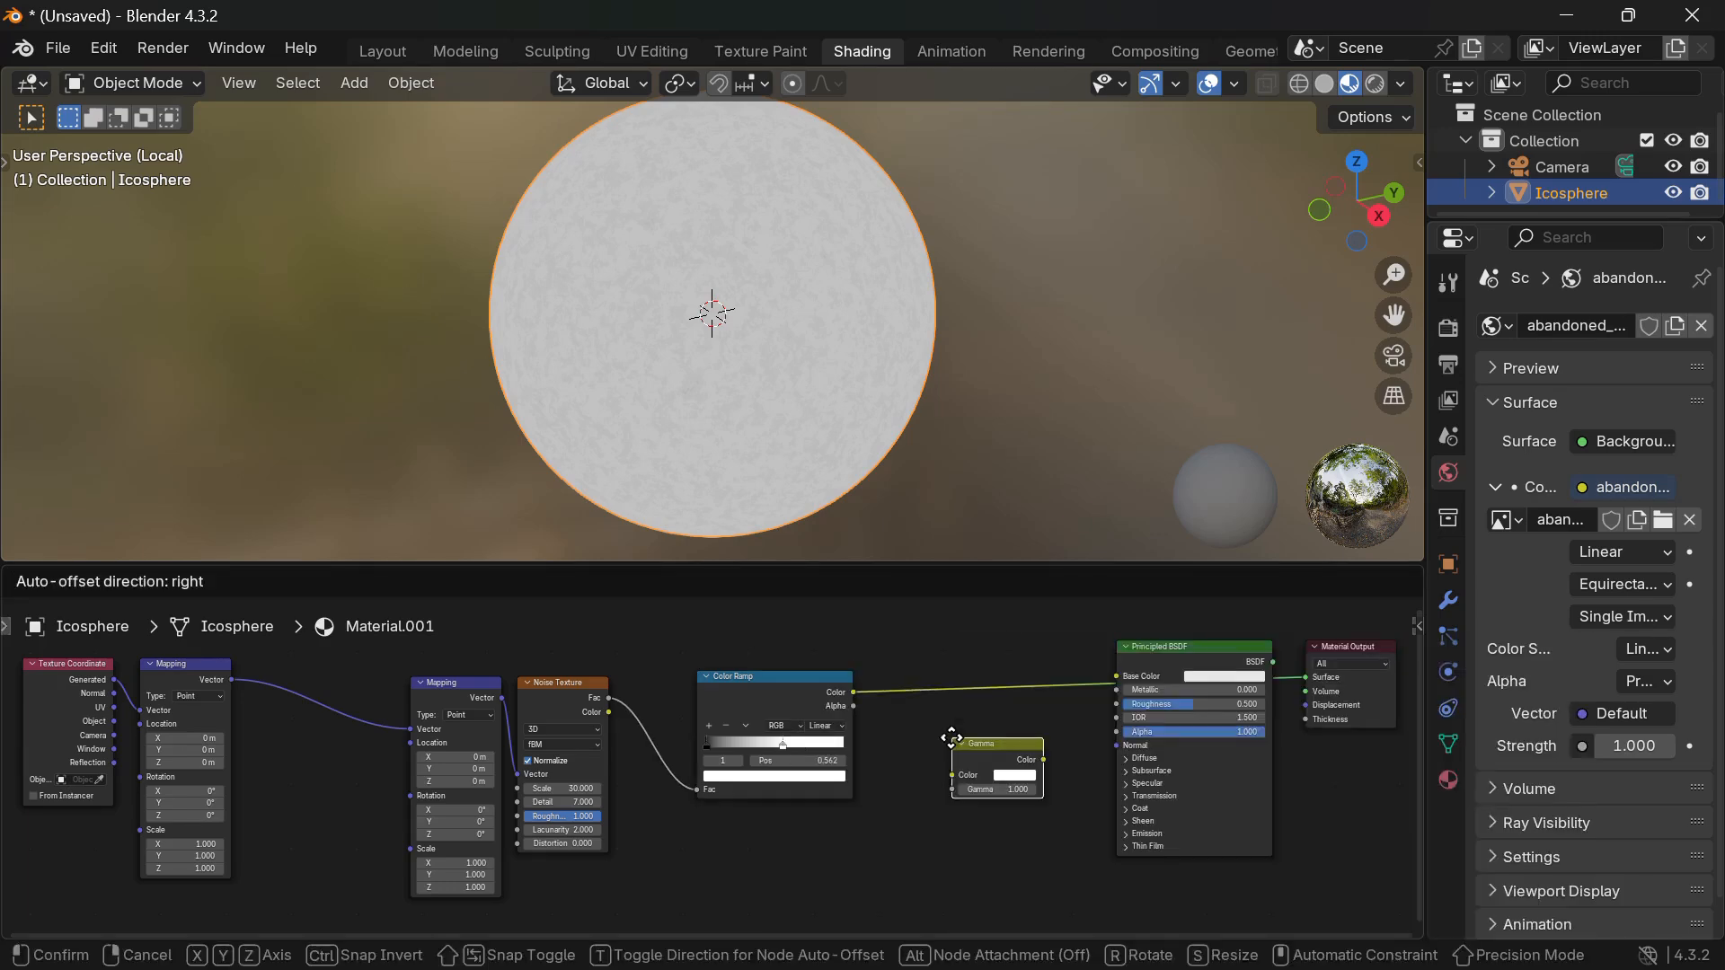
left_click(893, 685)
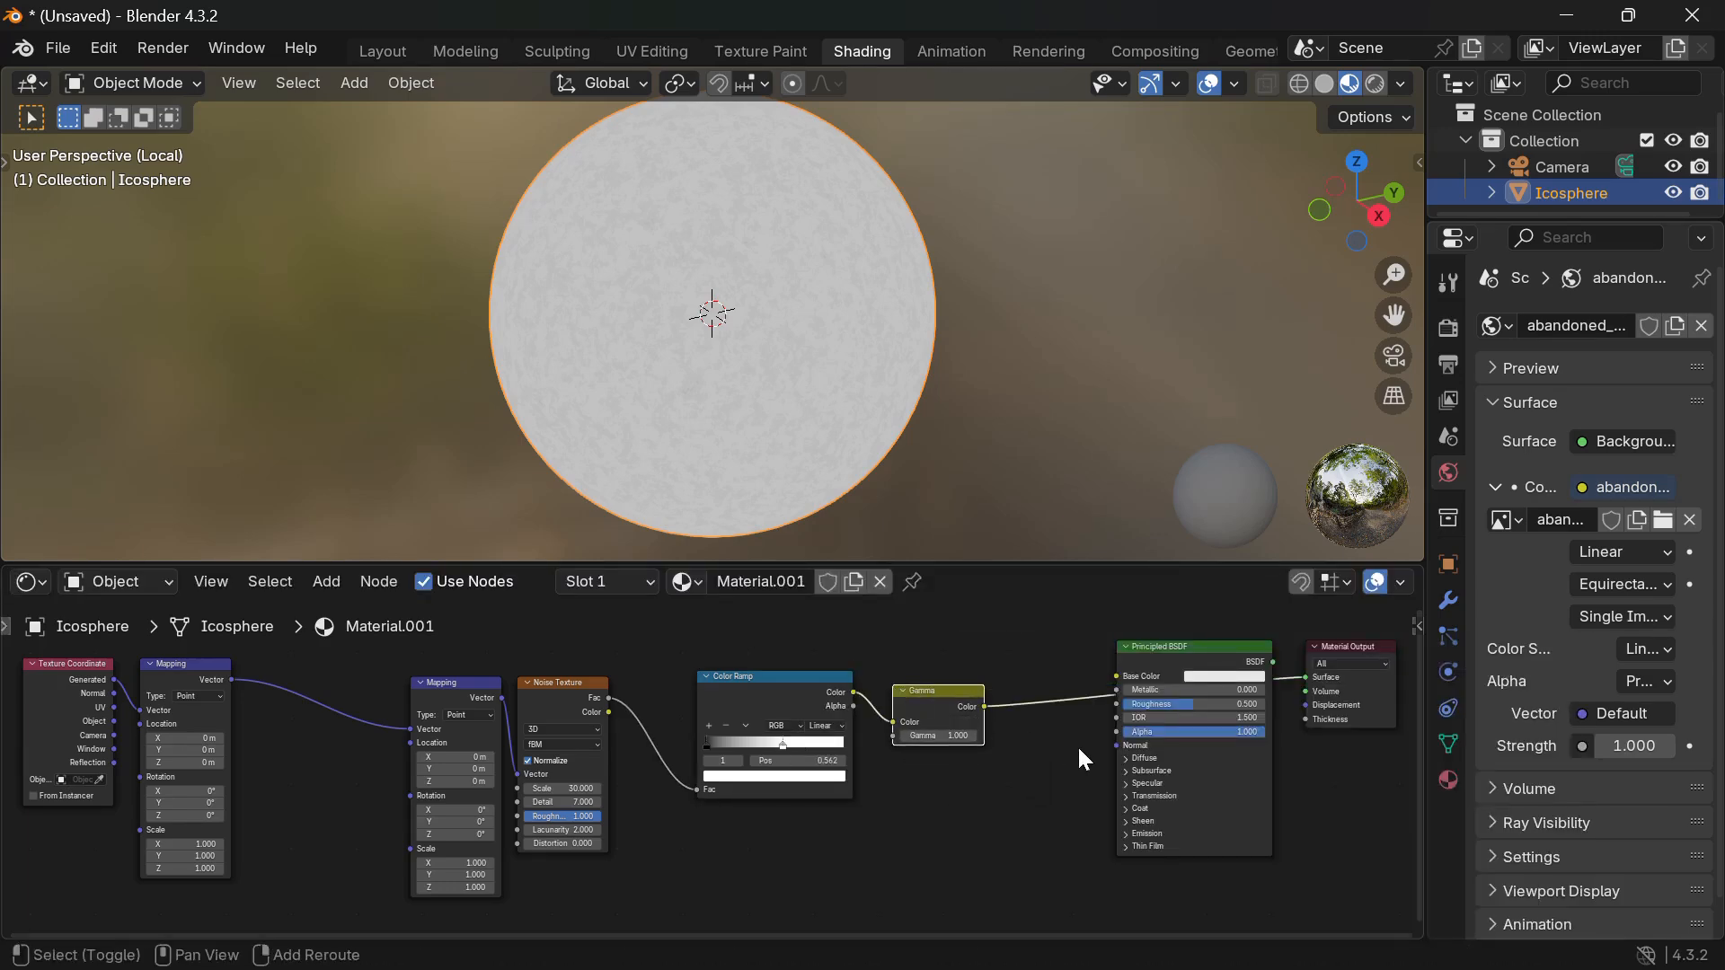
key("shift+a")
type("mixcol")
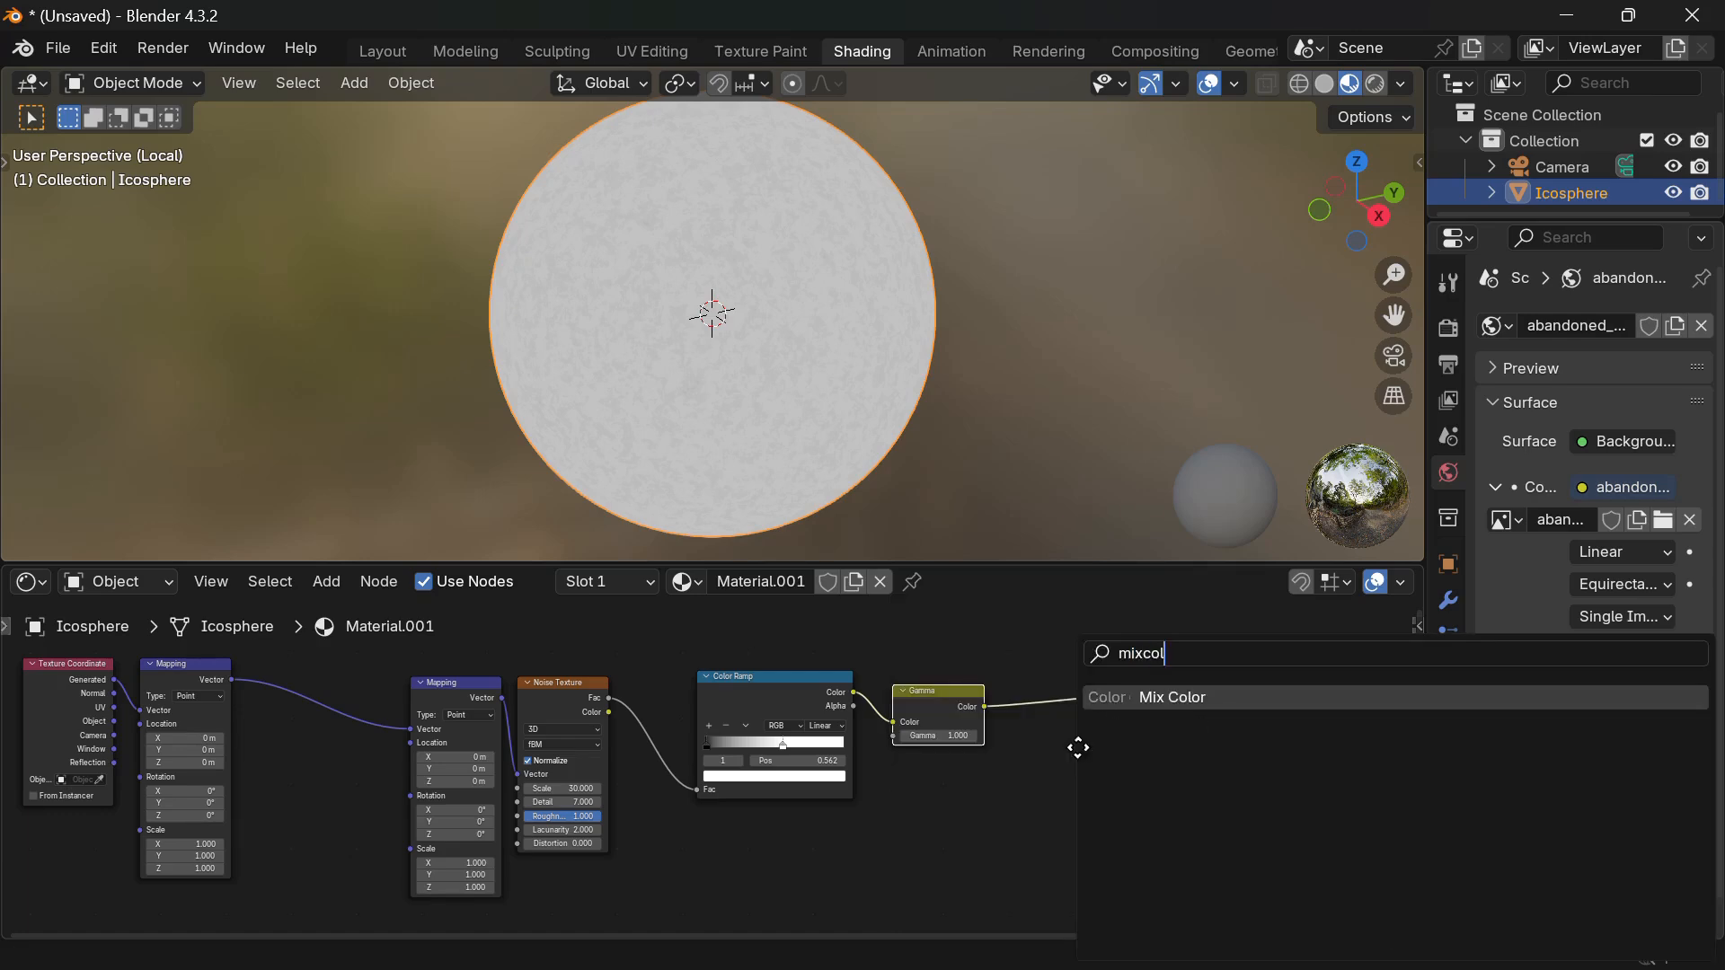
key("Return")
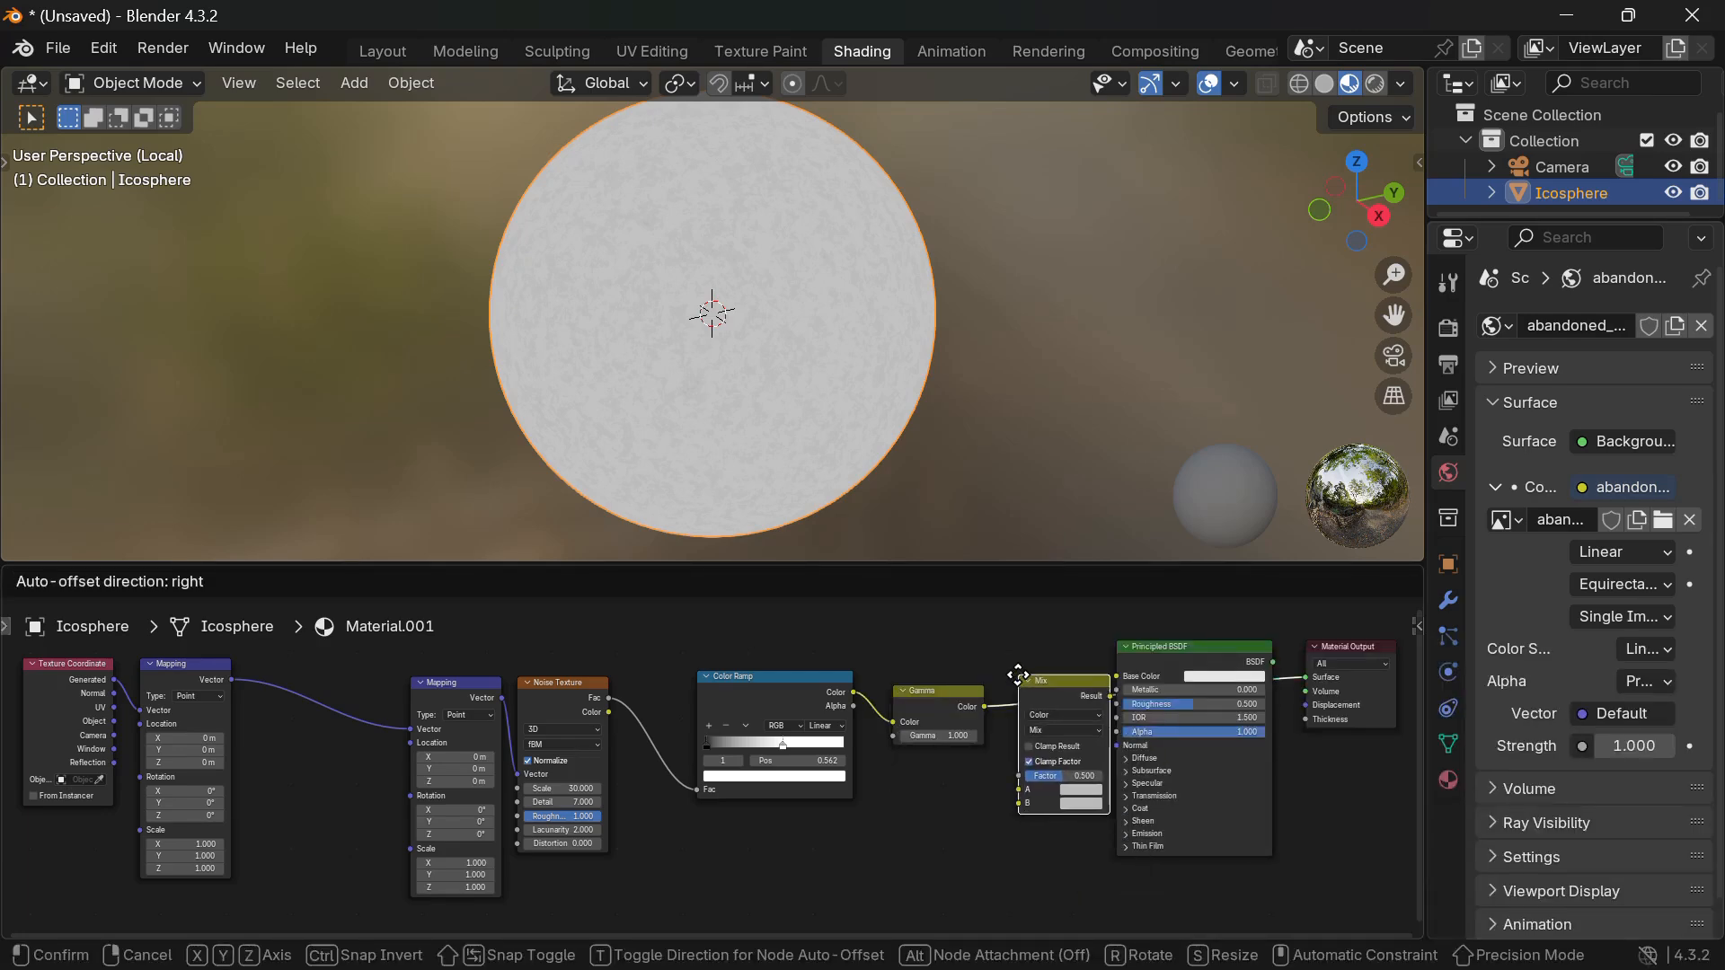
left_click(1014, 670)
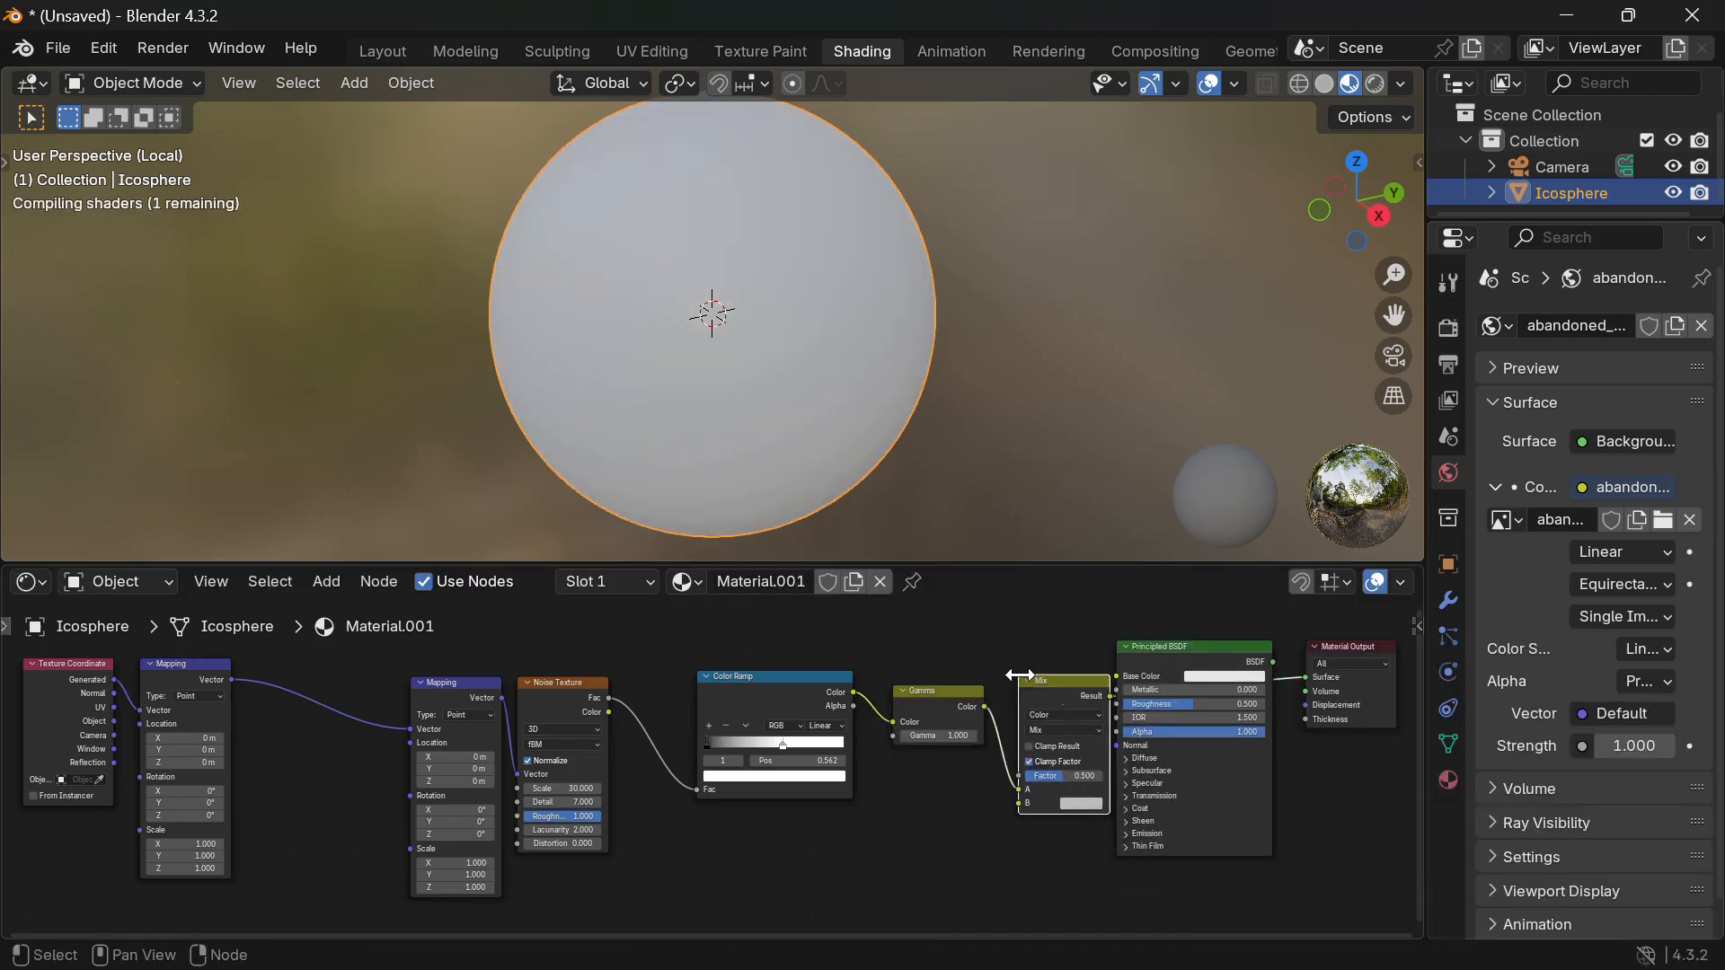
Line up the ramp, Gamma and Mix nodes and connect Gamma to the Mix Factor.
left_click(699, 692)
left_click_drag(760, 701, 679, 710)
left_click_drag(936, 710, 832, 711)
left_click_drag(1068, 702, 924, 704)
middle_click_drag(1282, 663, 1294, 487)
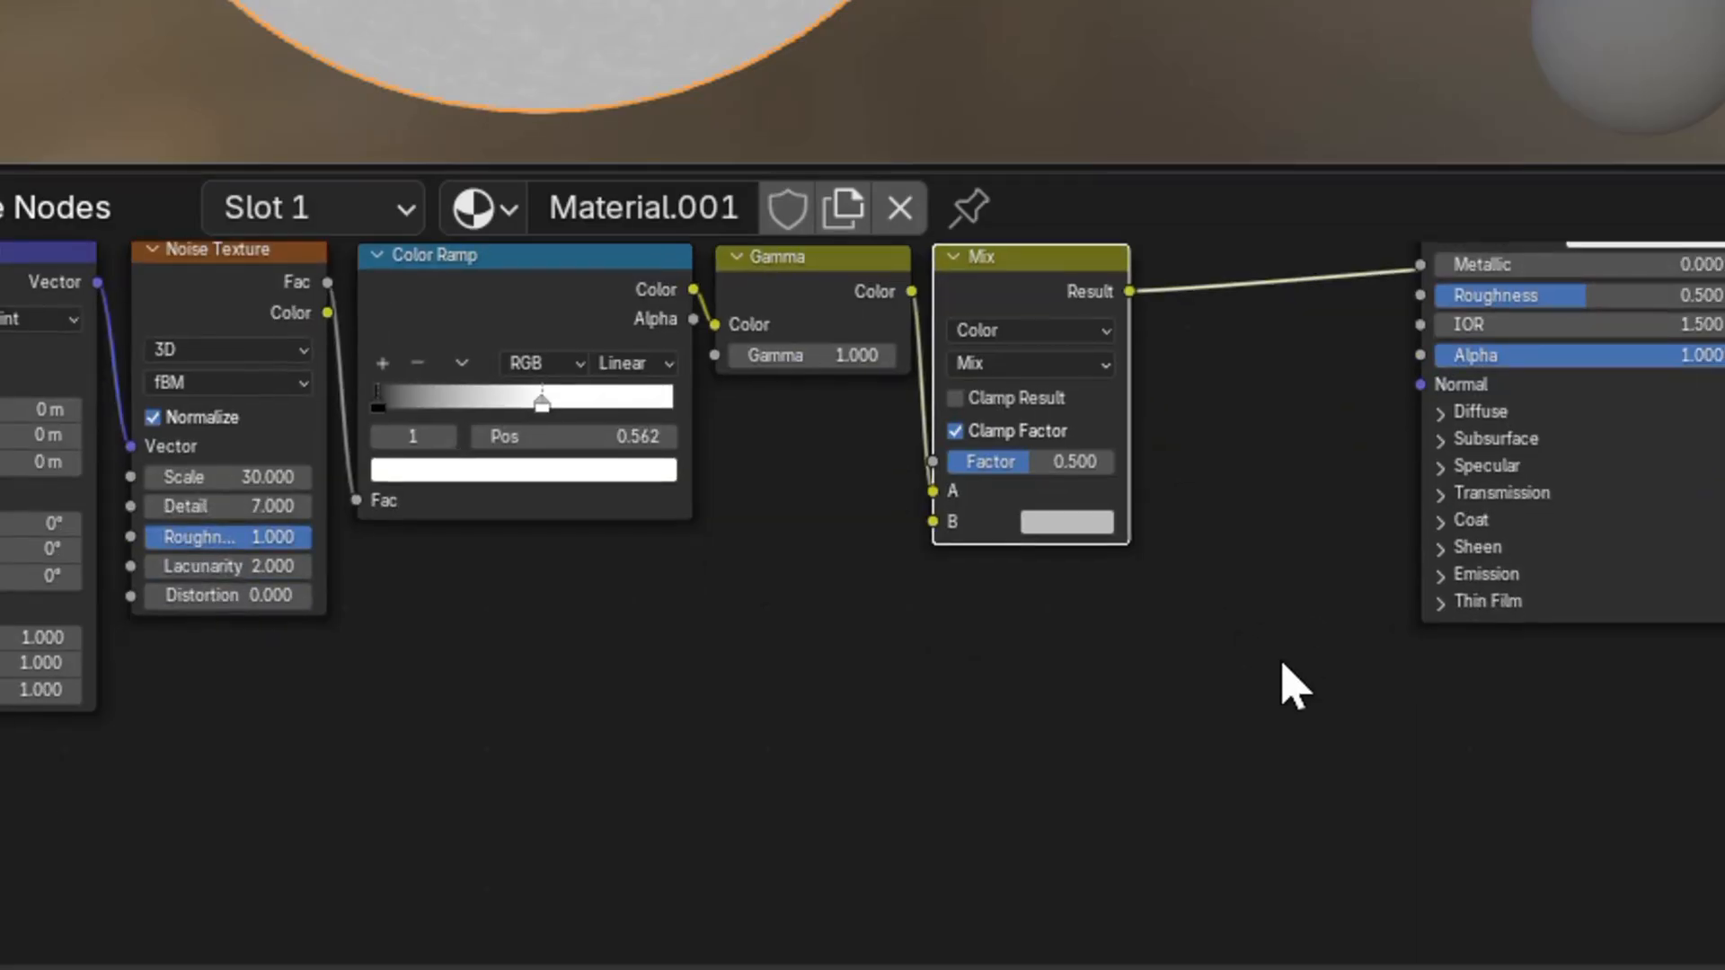
left_click_drag(927, 490, 934, 466)
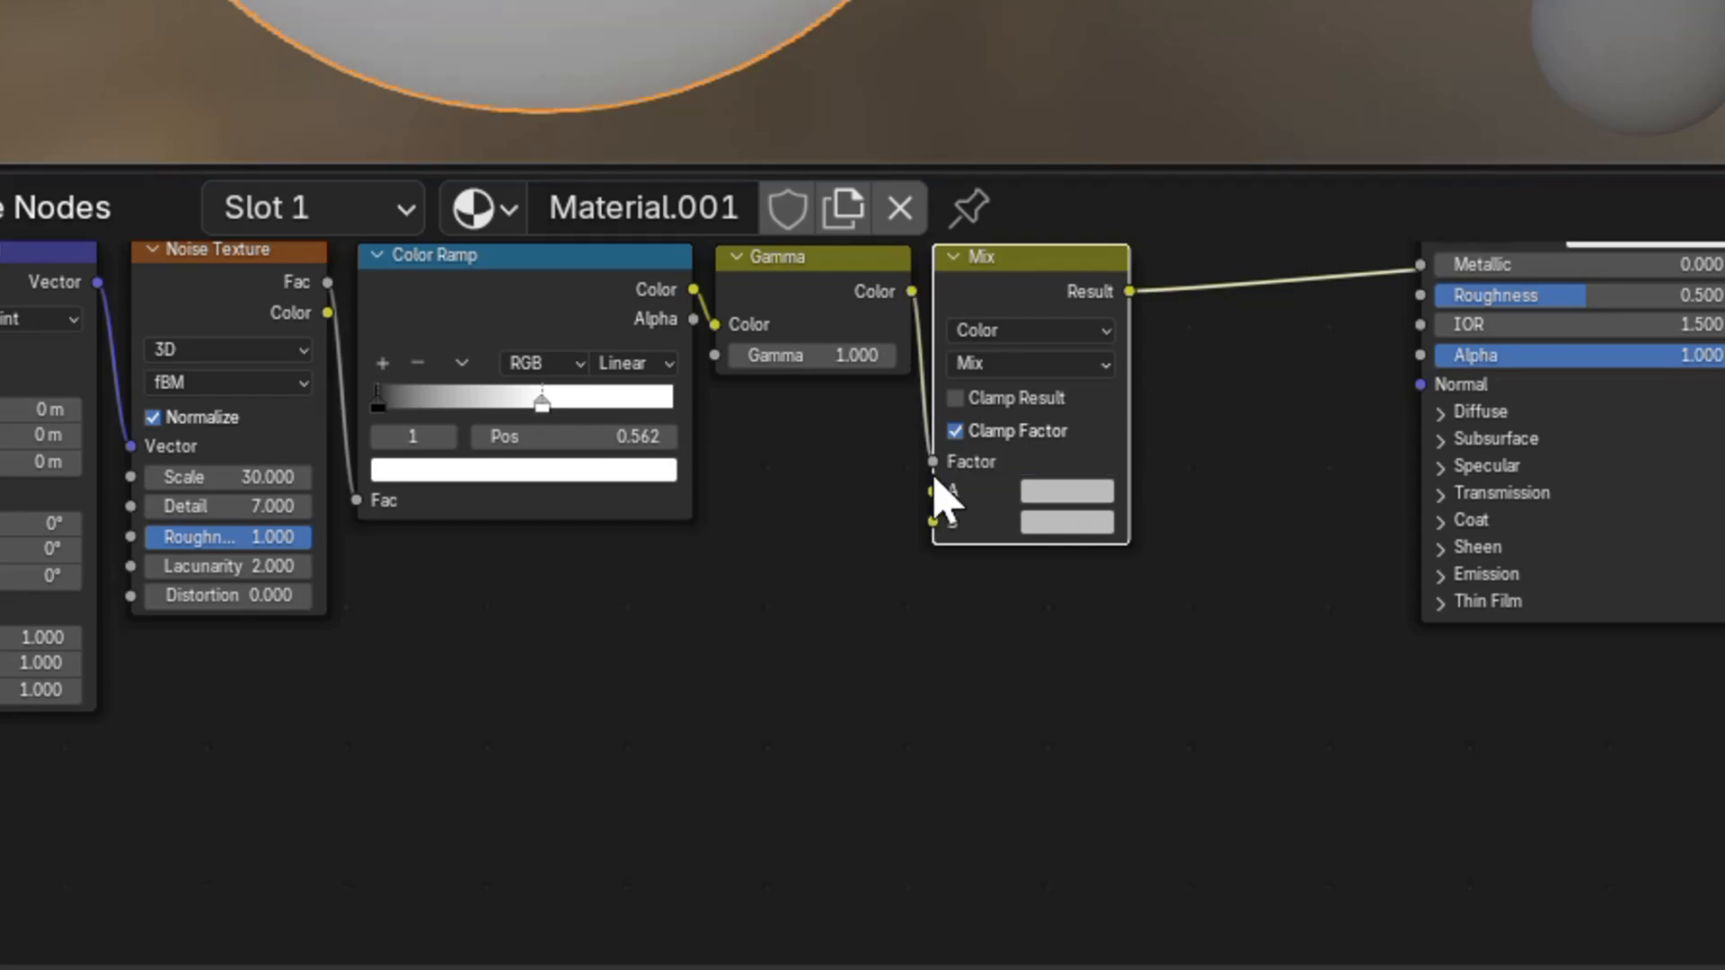
Set the Mix colours to orange #BB7100FF and dark brown #2B1600FF.
left_click(1062, 497)
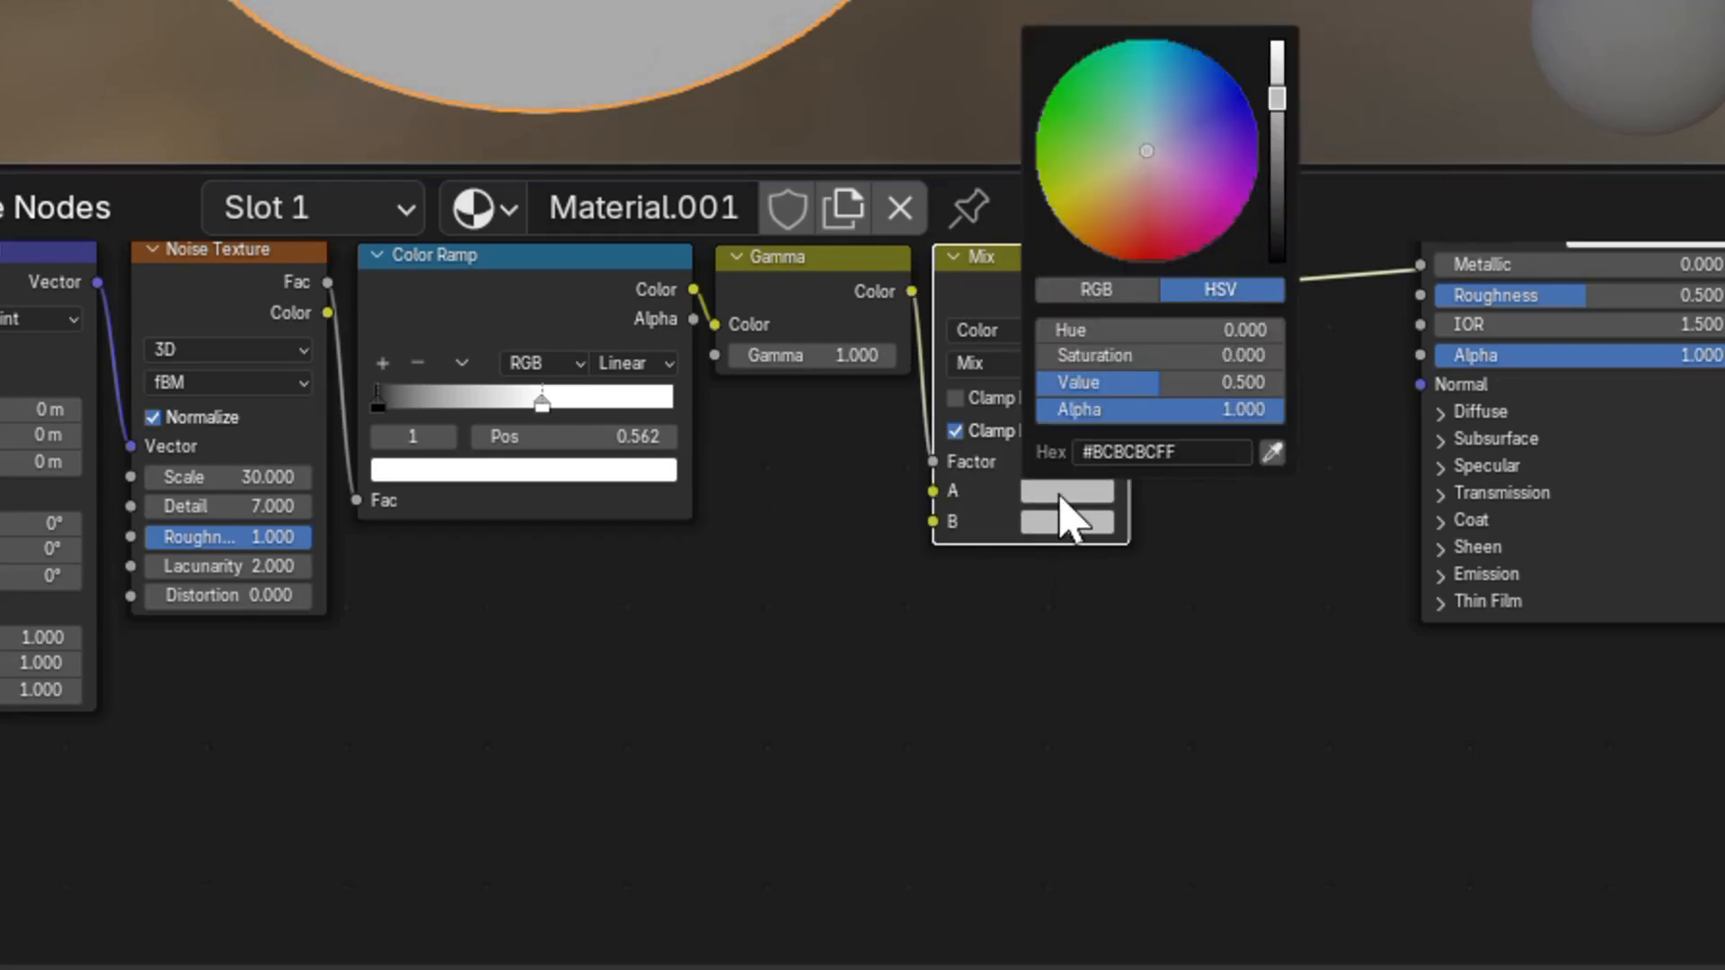
left_click(1165, 452)
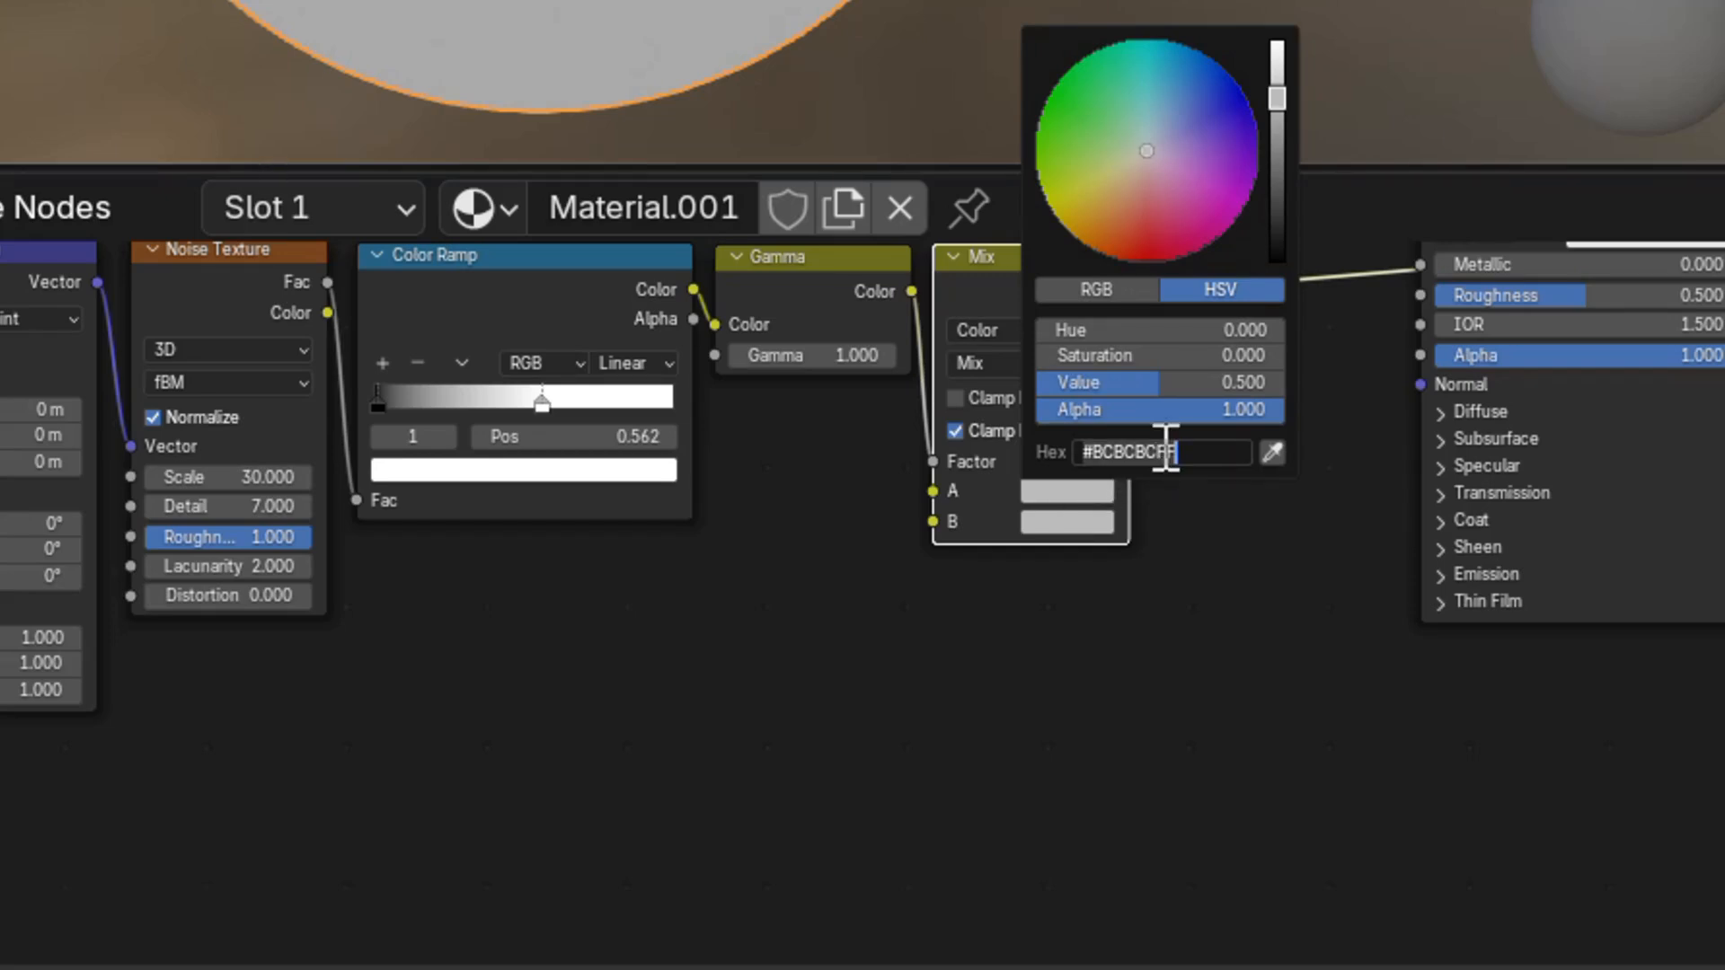
type("BB7")
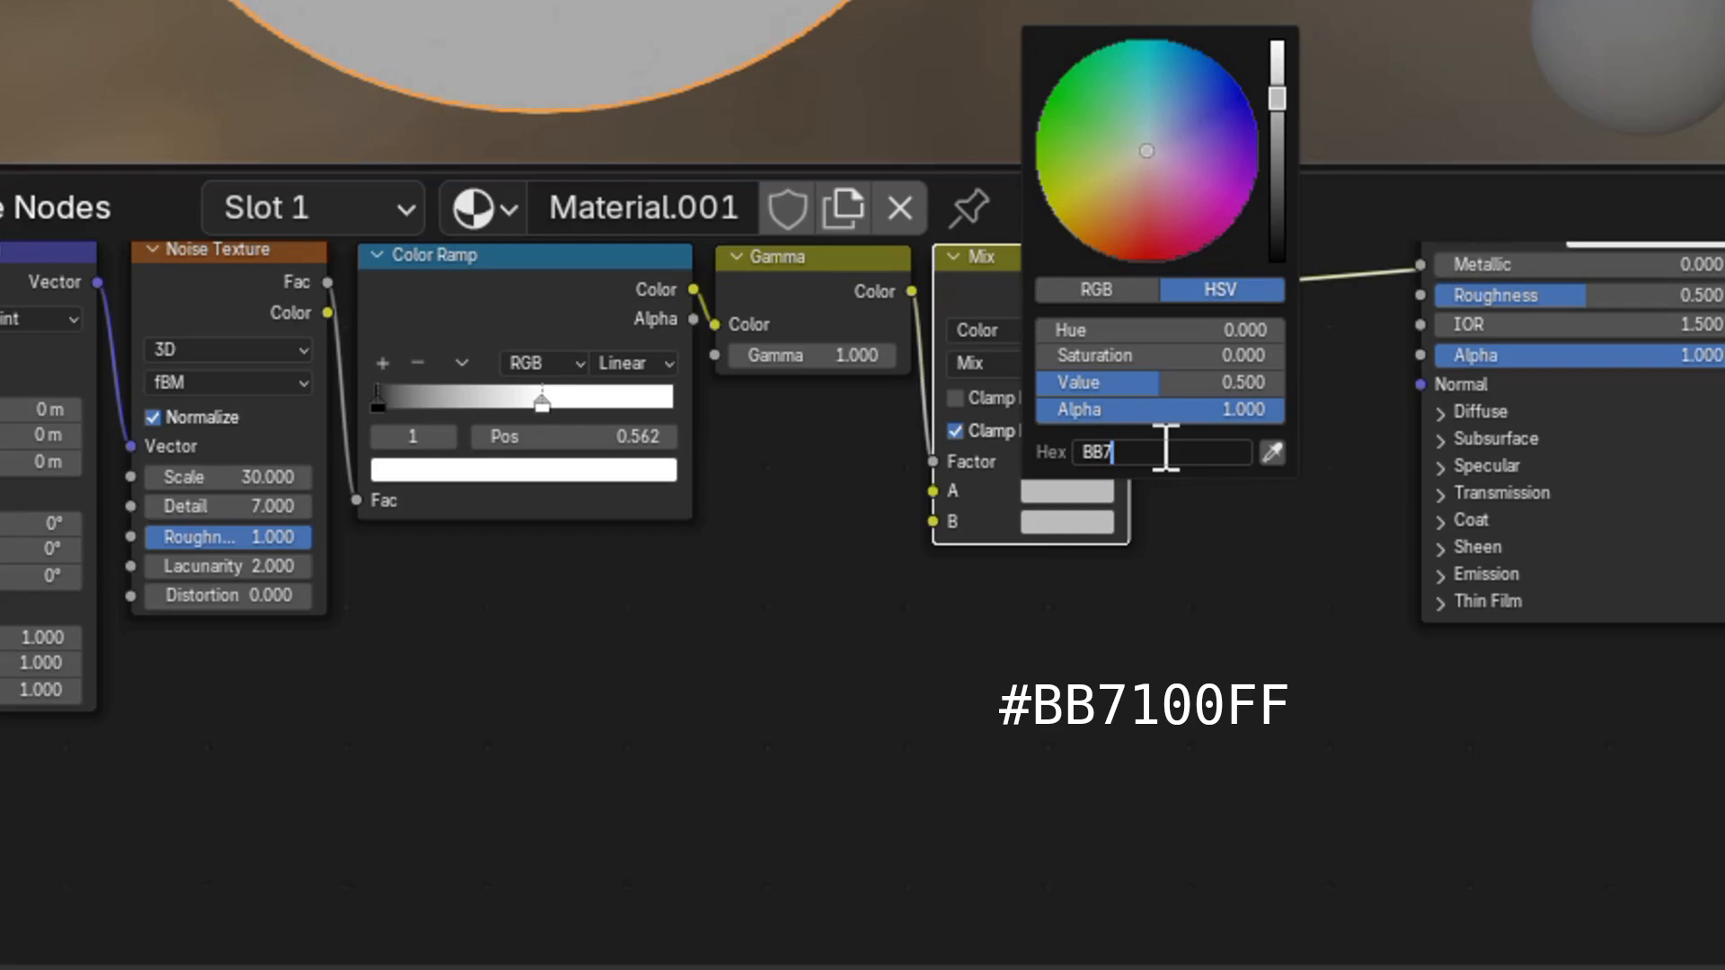
type("100FF")
key("Return")
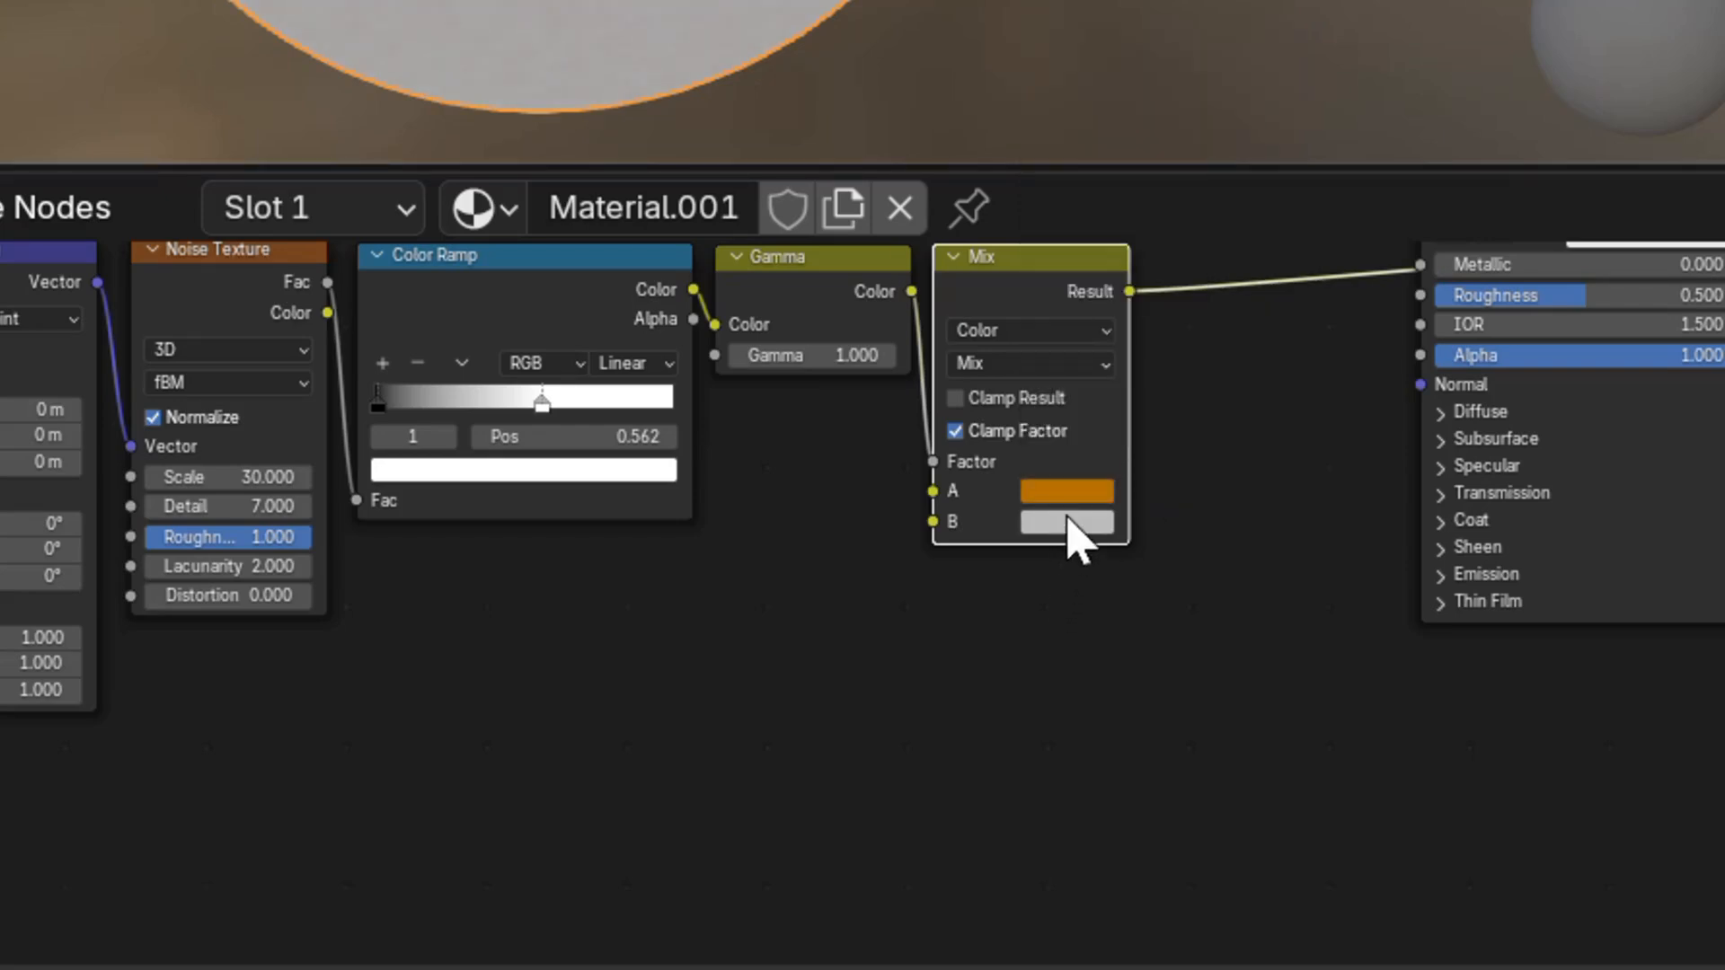
left_click(1081, 531)
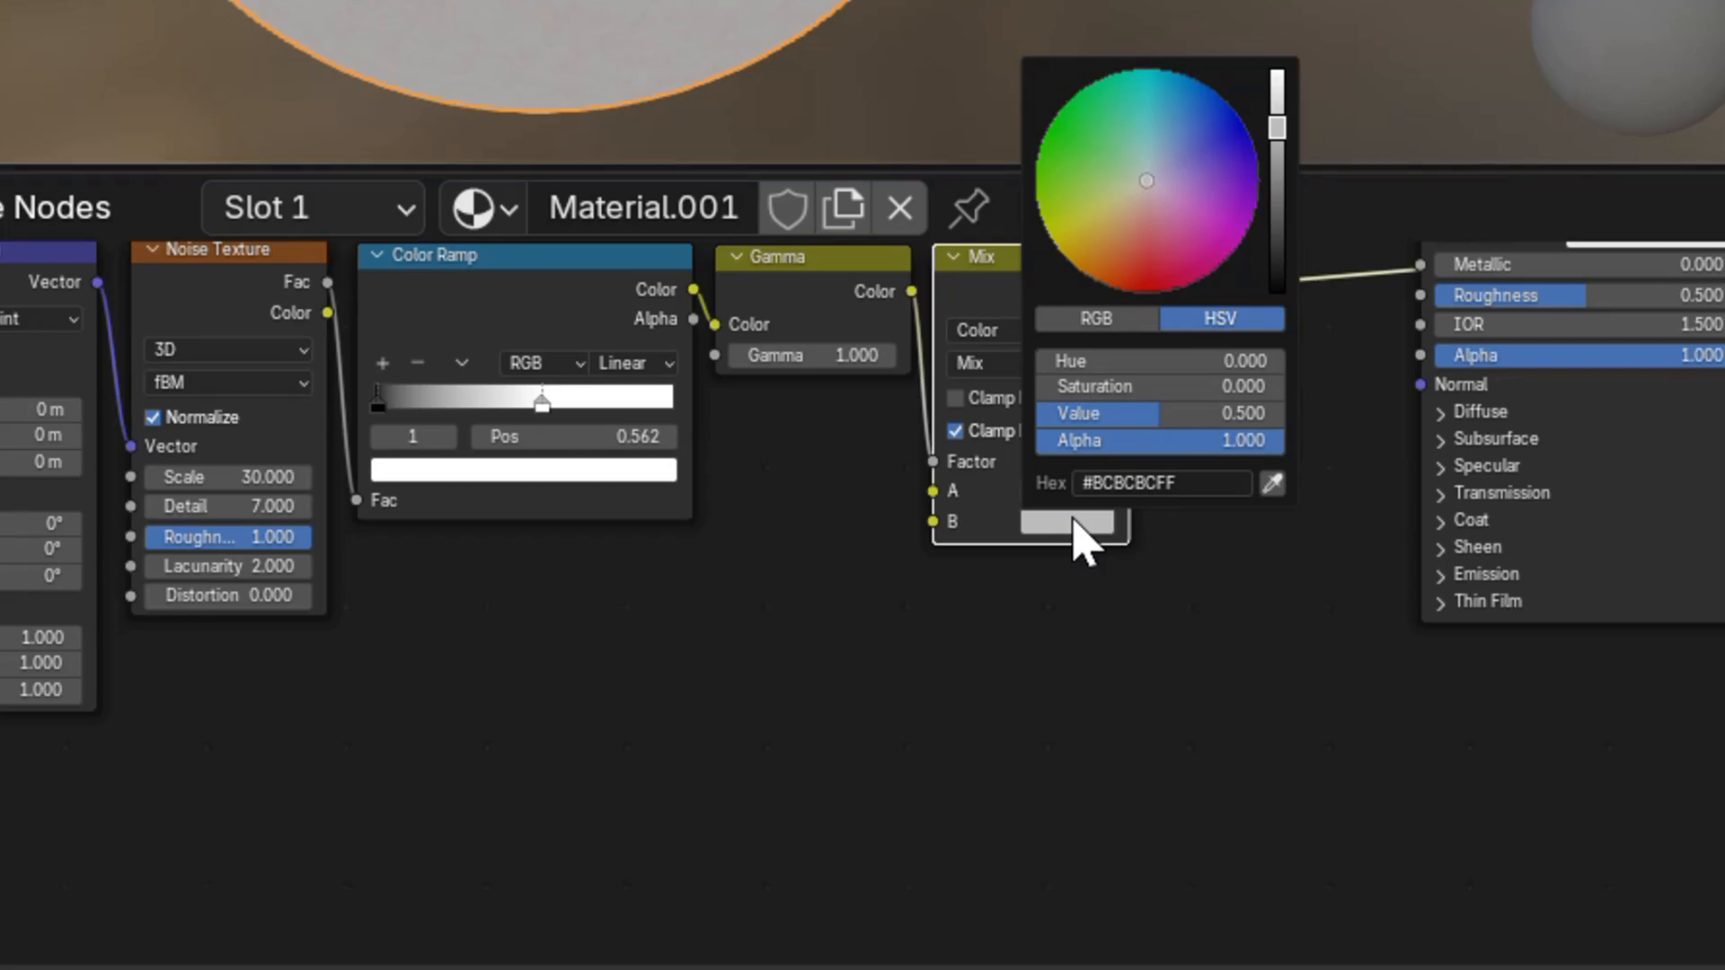
left_click(1173, 482)
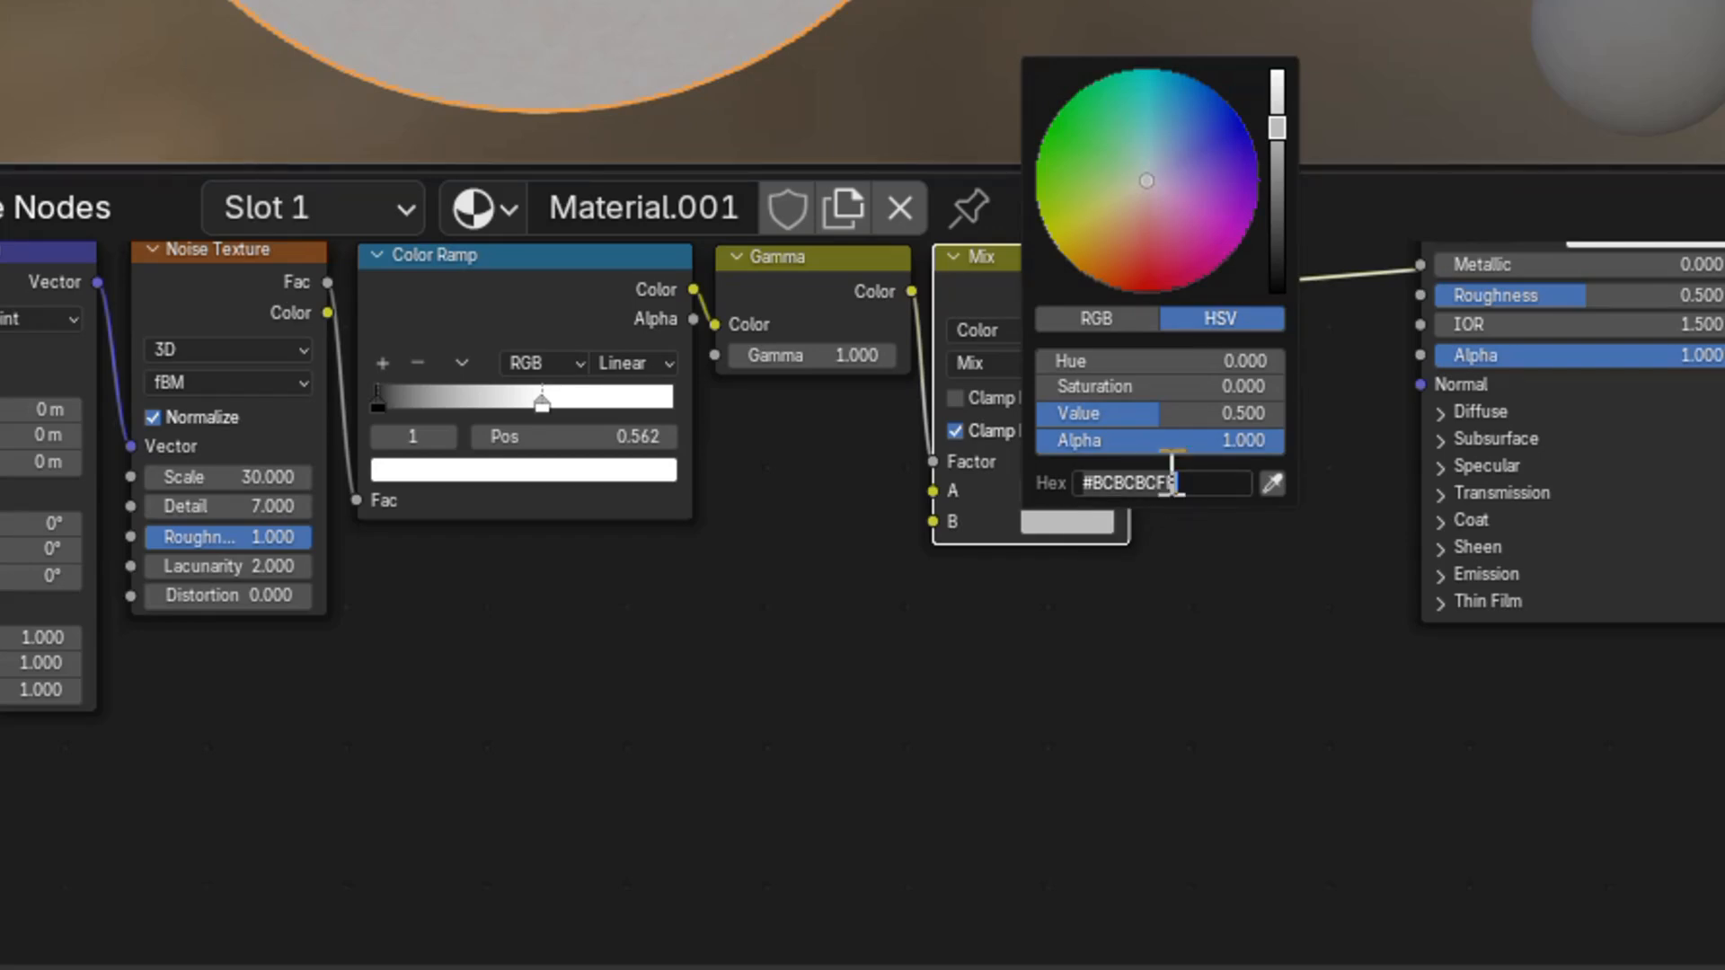
type("2B")
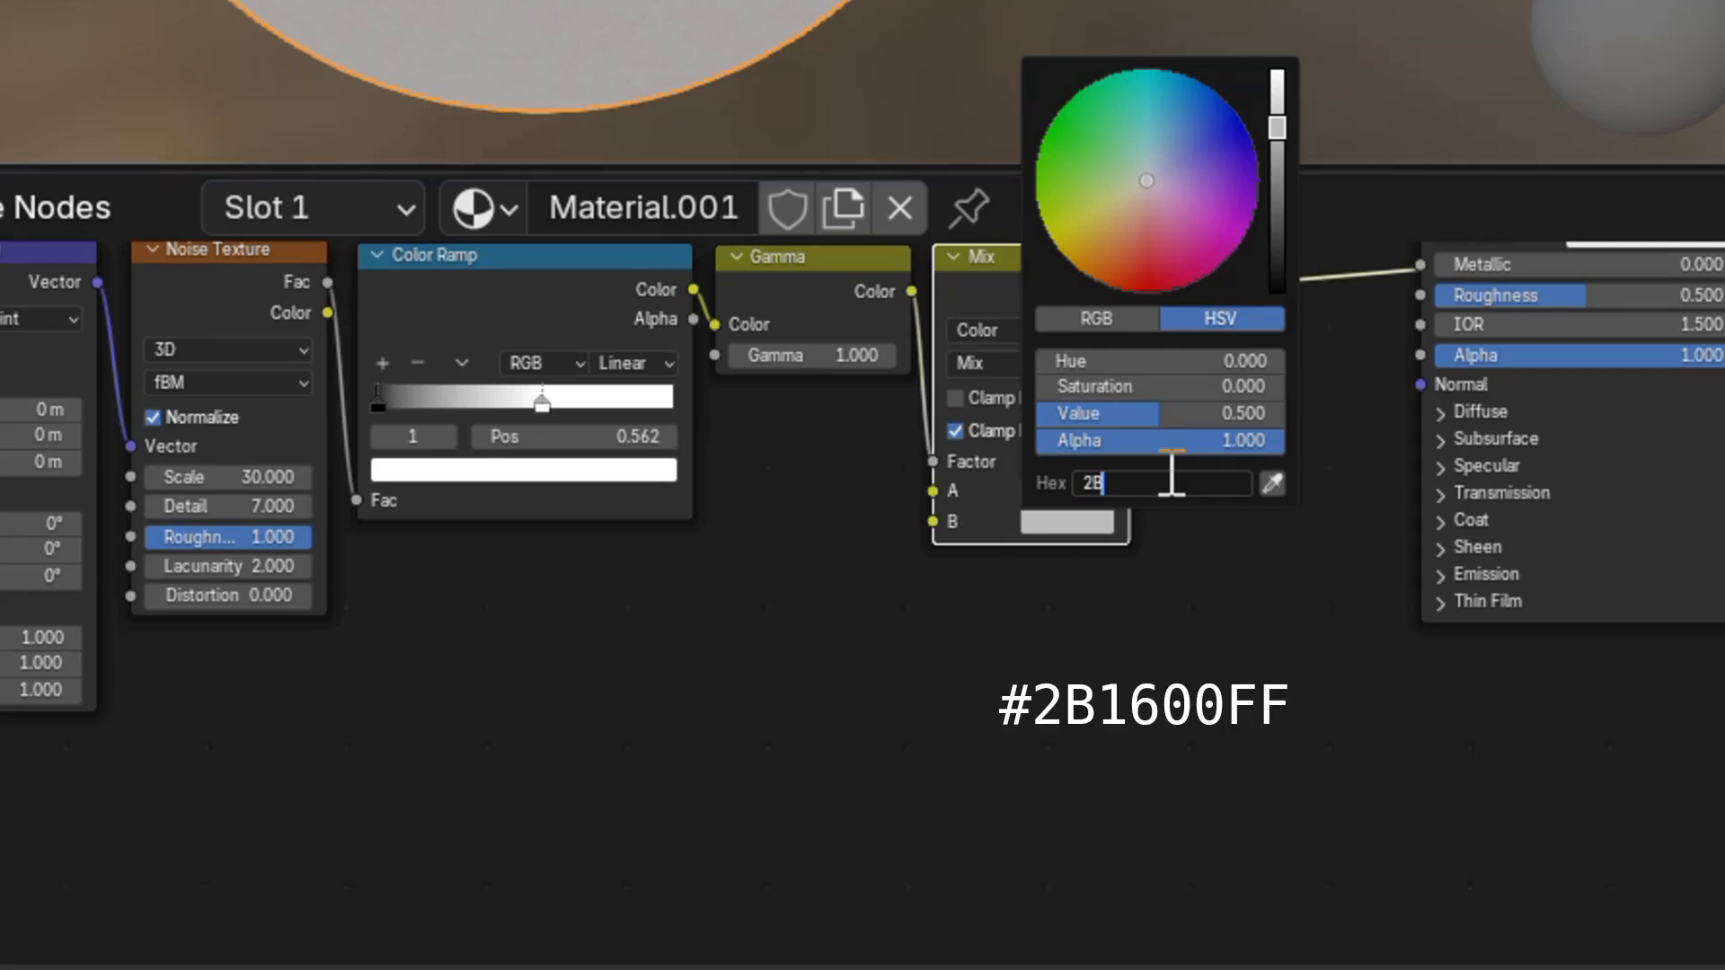
type("16")
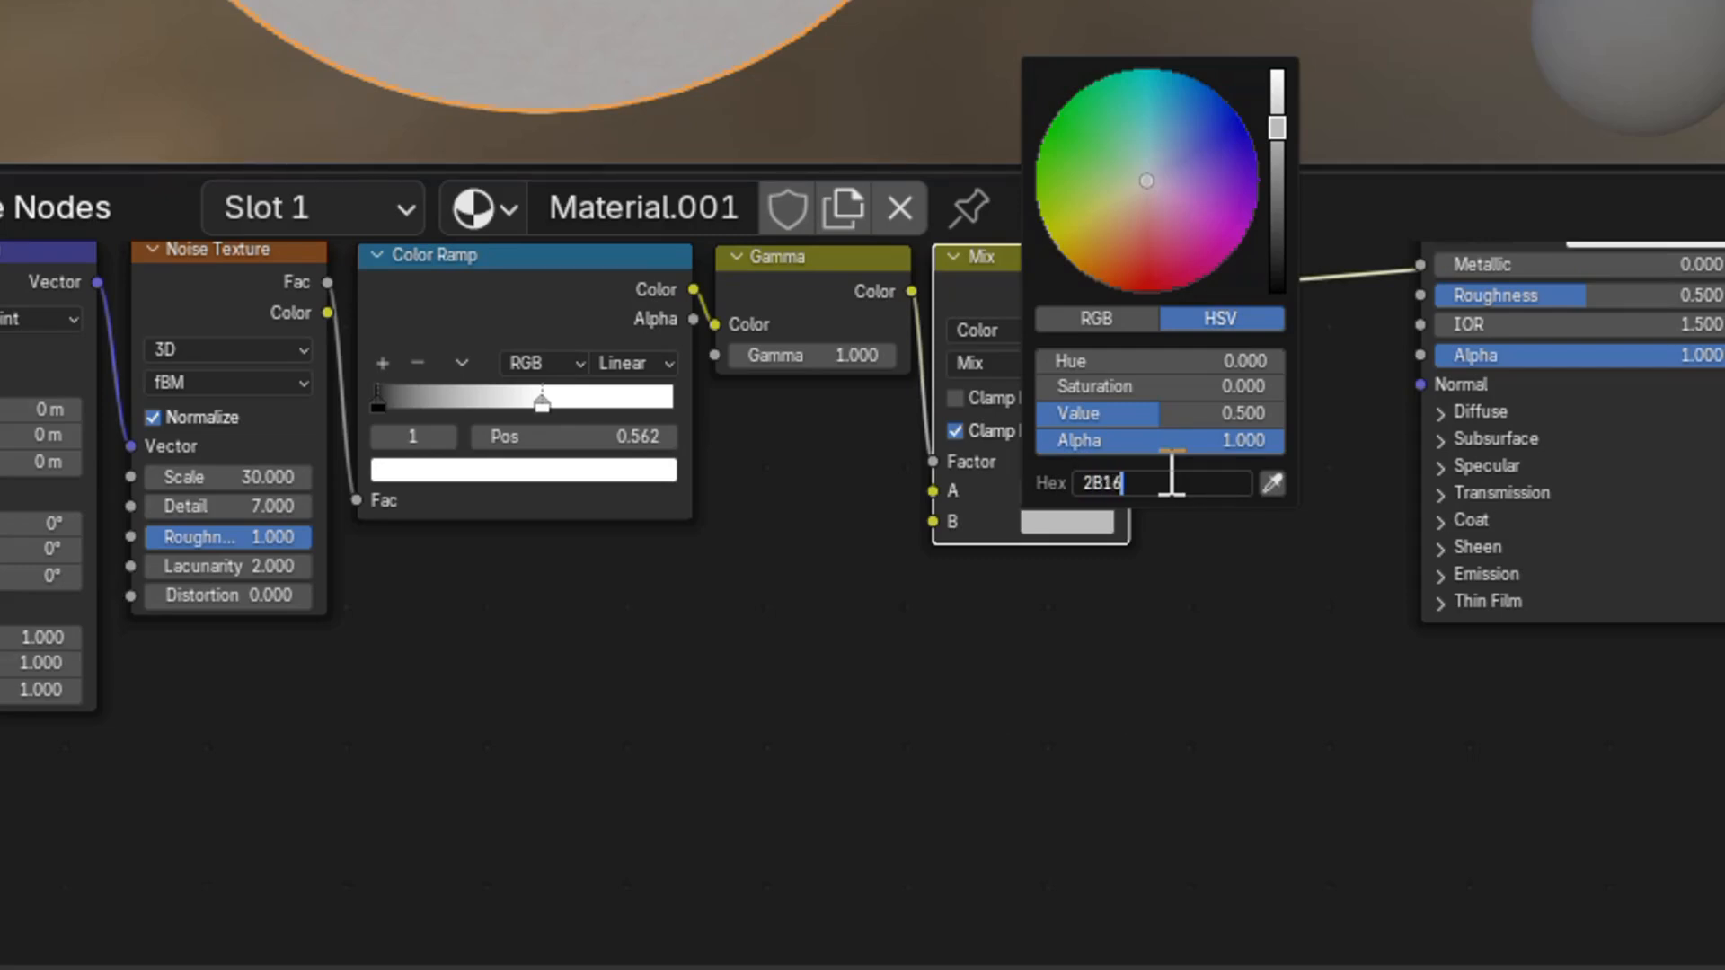
type("00FF")
key("Return")
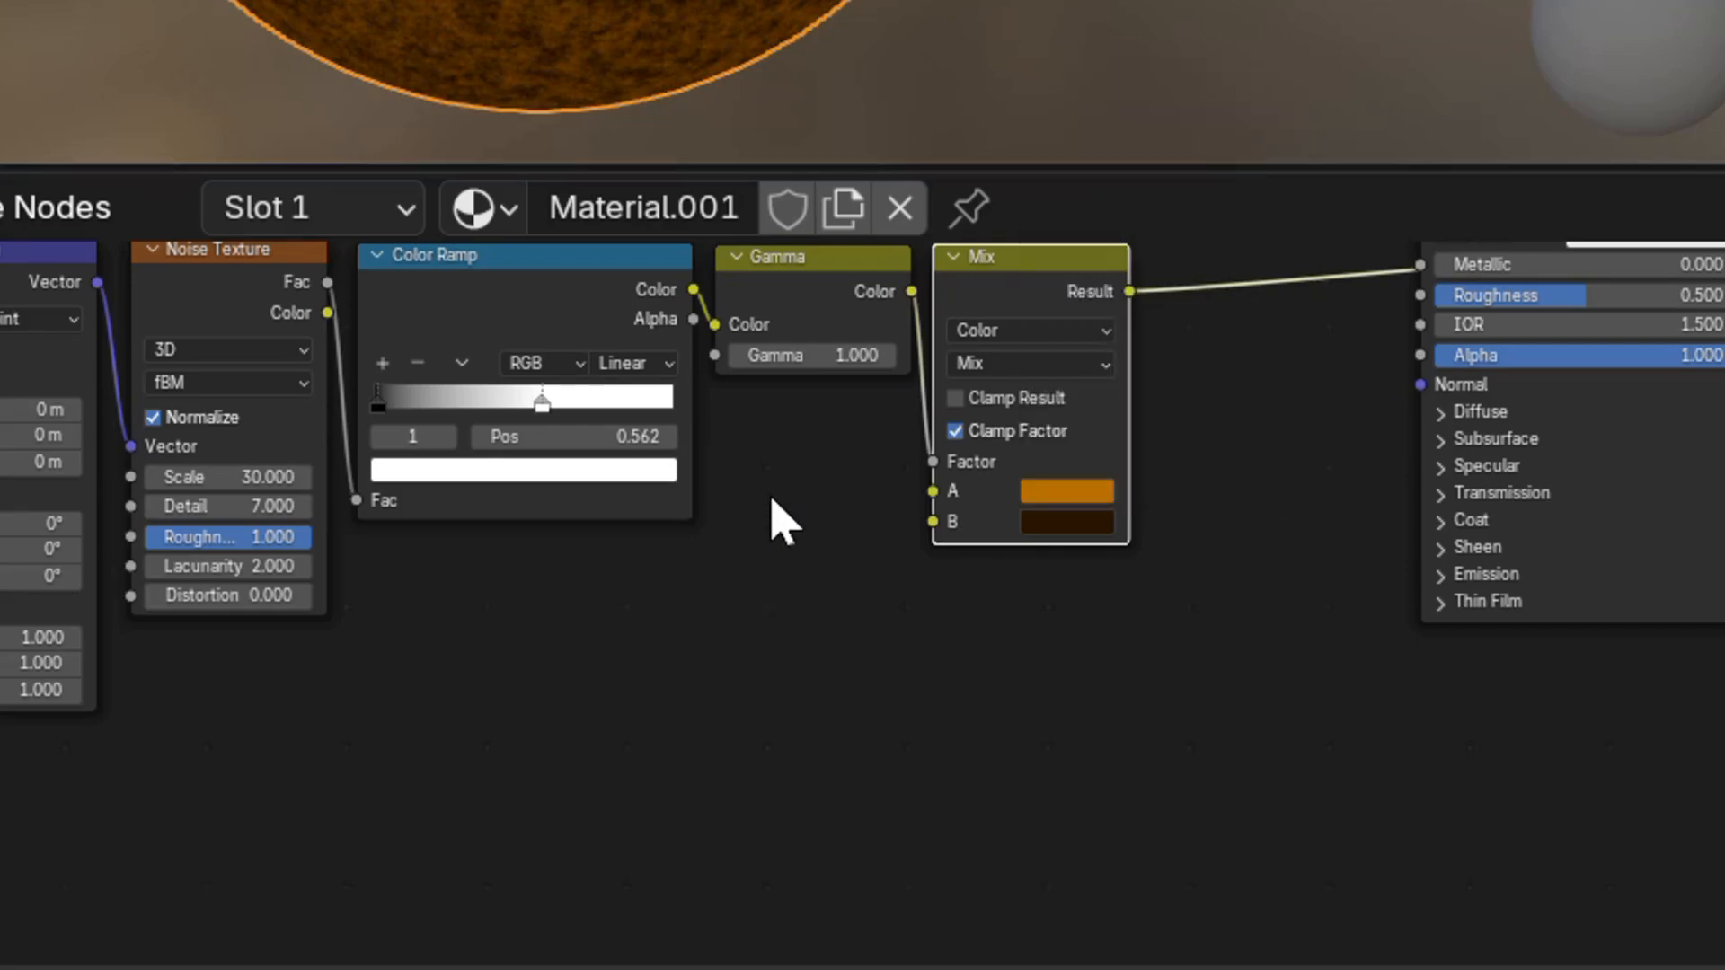
Set the Principled BSDF Roughness to 1.0.
scroll(771, 496, "up", 2)
scroll(771, 496, "right", 1)
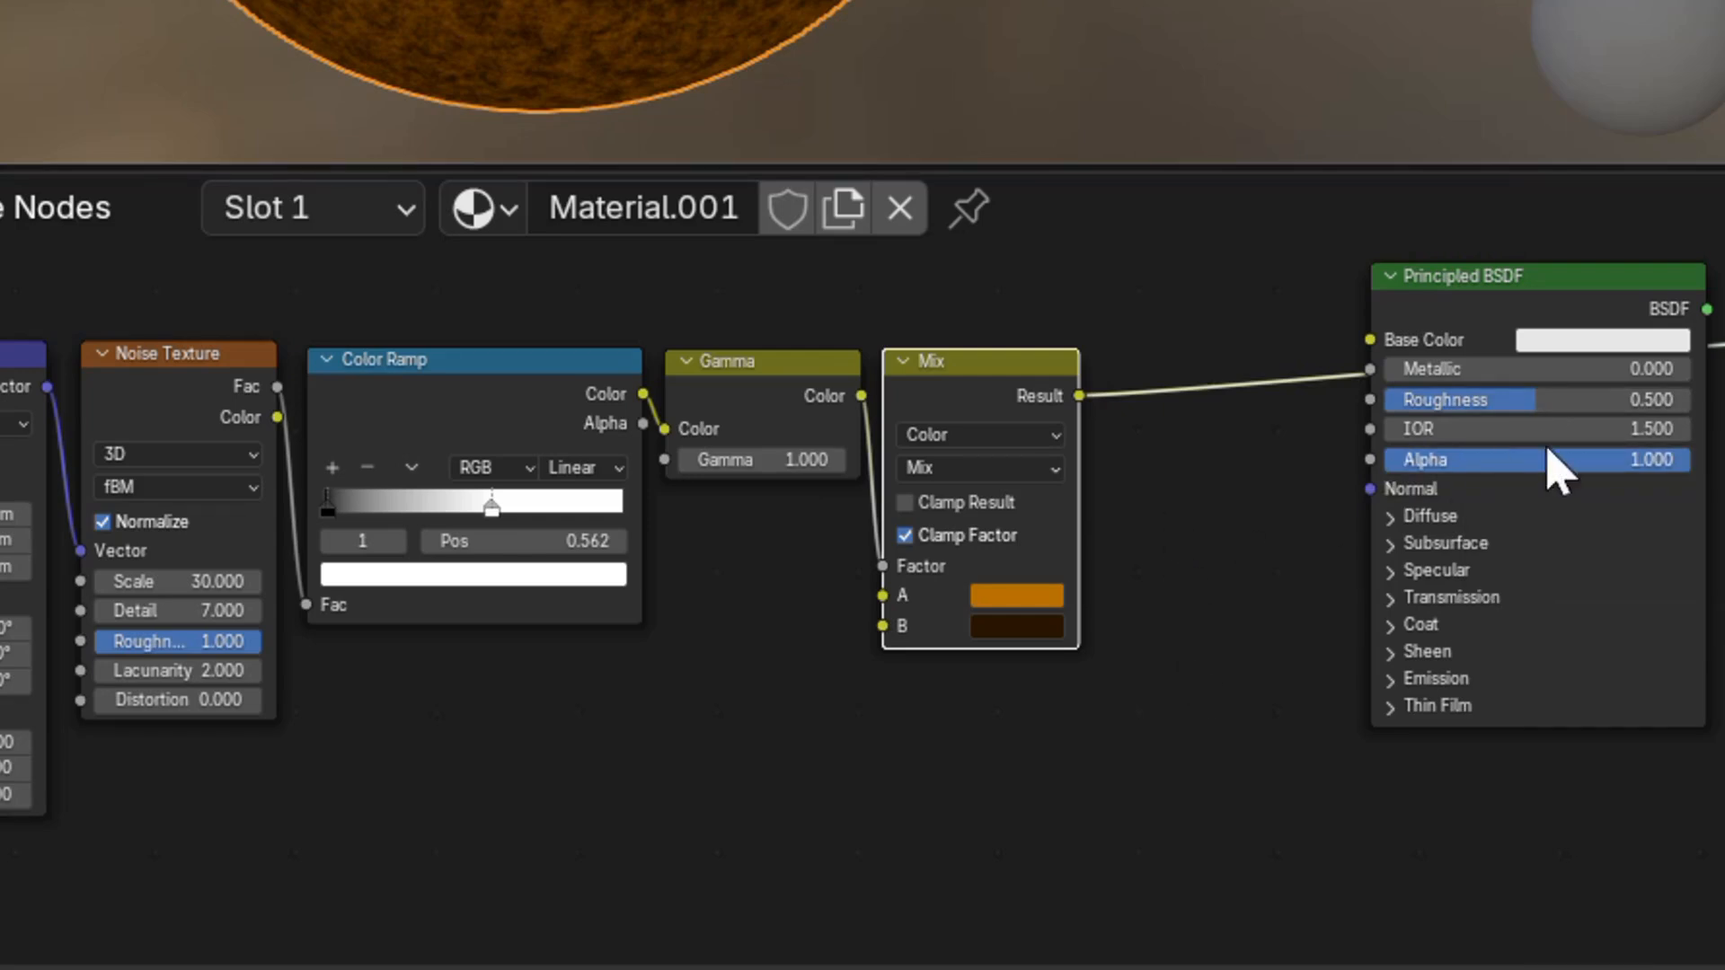
left_click(1563, 404)
type("1")
key("Return")
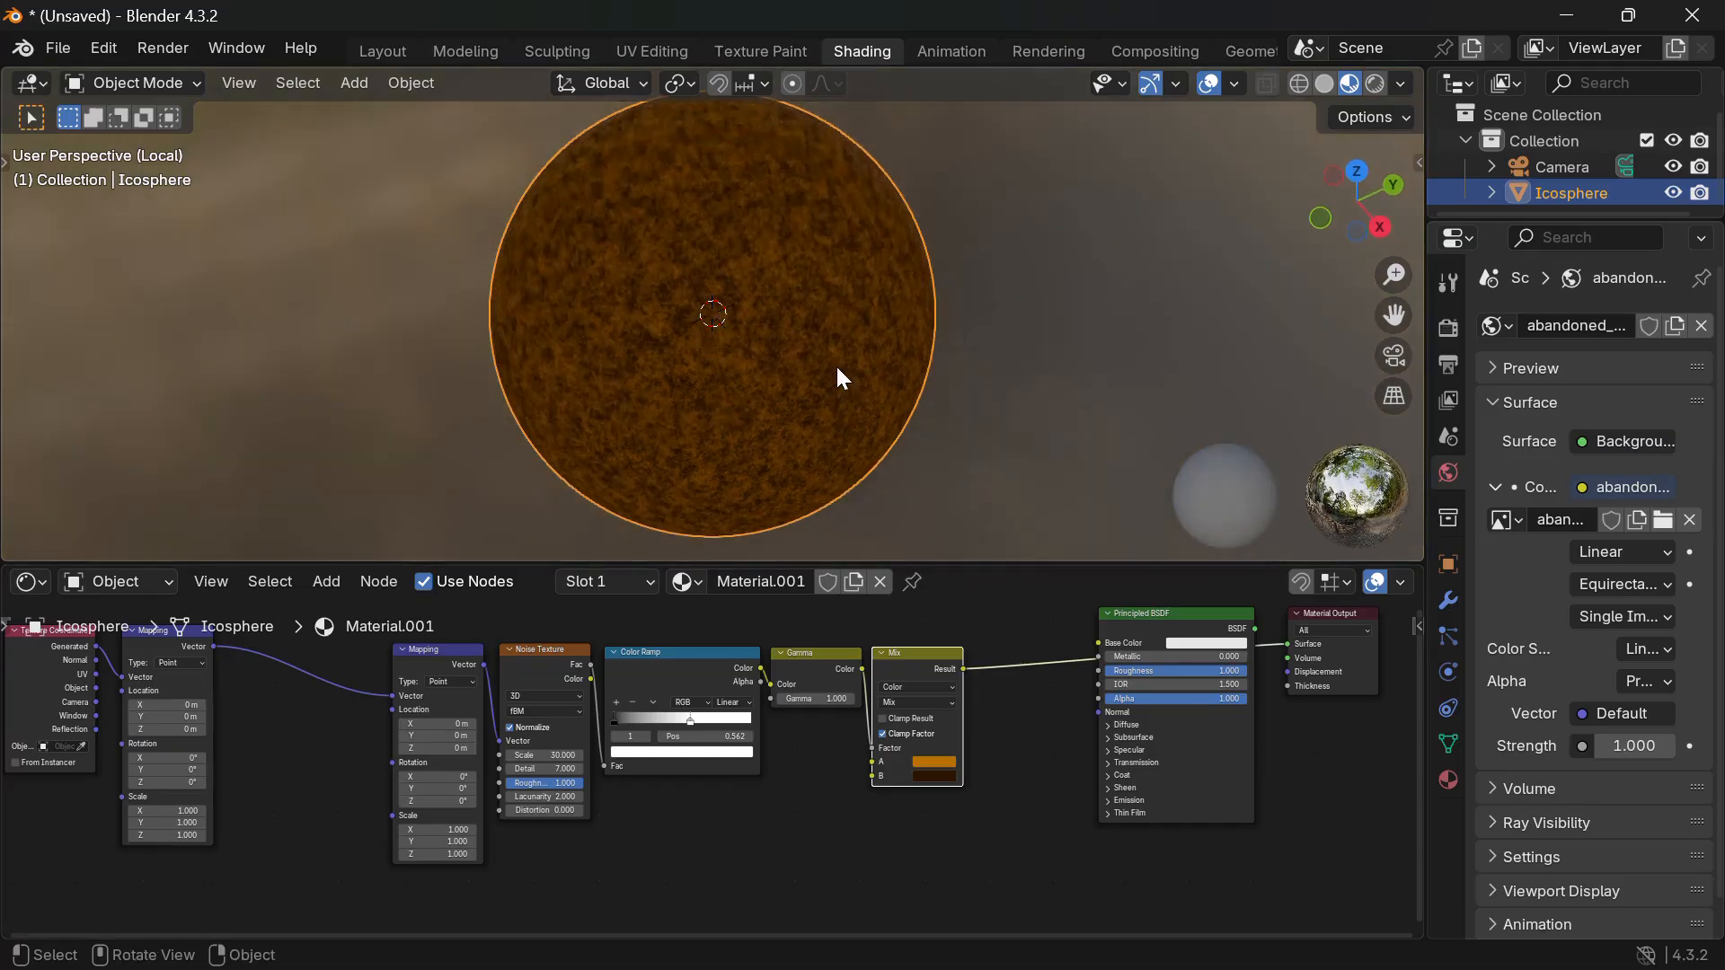
Frame the Mapping-to-Mix rust nodes and label the frame 'Rust Mix 1'.
scroll(836, 369, "down", 3)
scroll(697, 834, "left", 1)
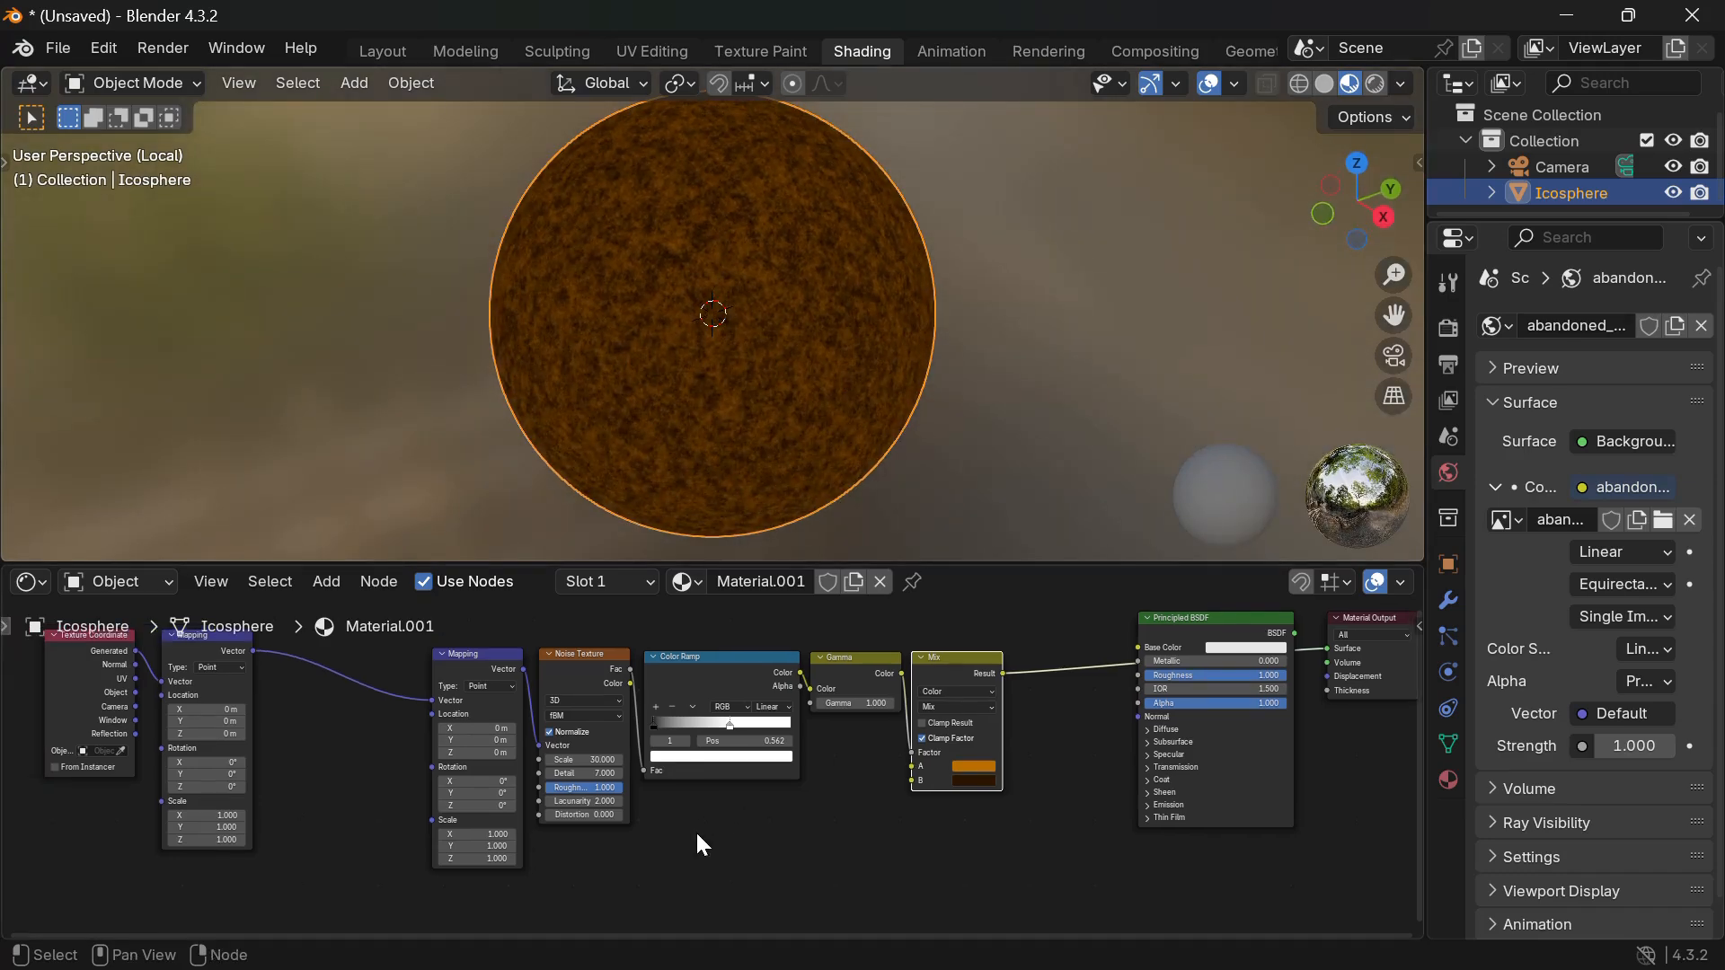
scroll(700, 837, "down", 2)
scroll(700, 837, "right", 2)
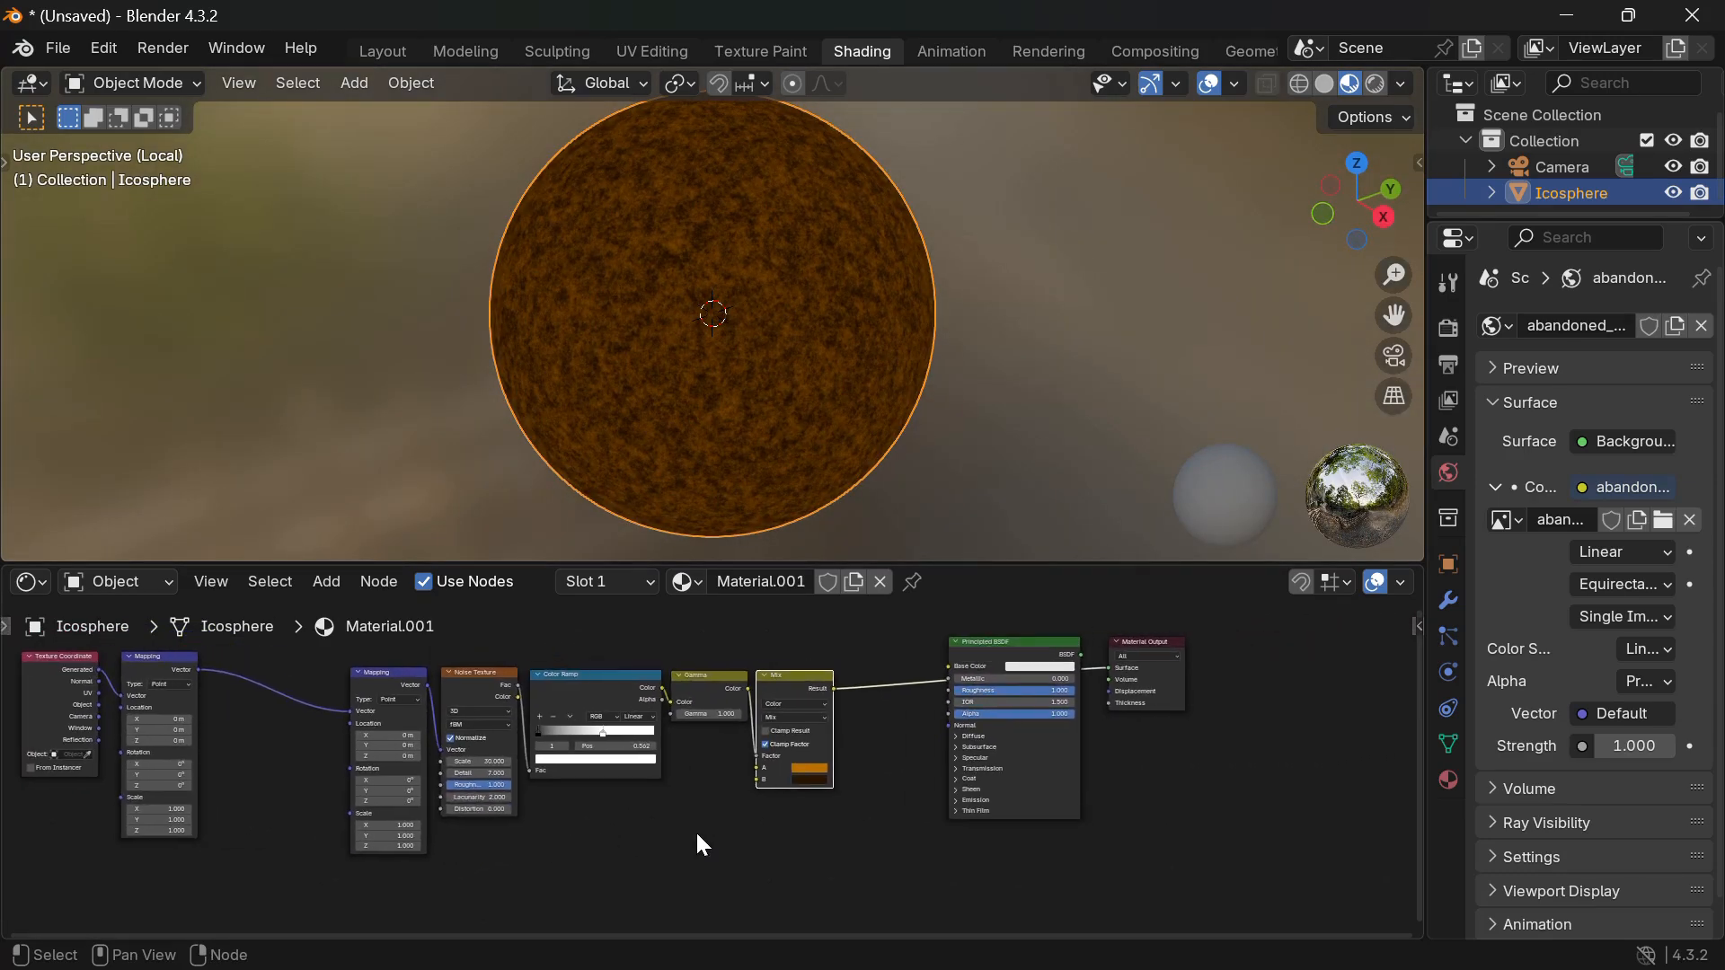
left_click_drag(888, 834, 283, 671)
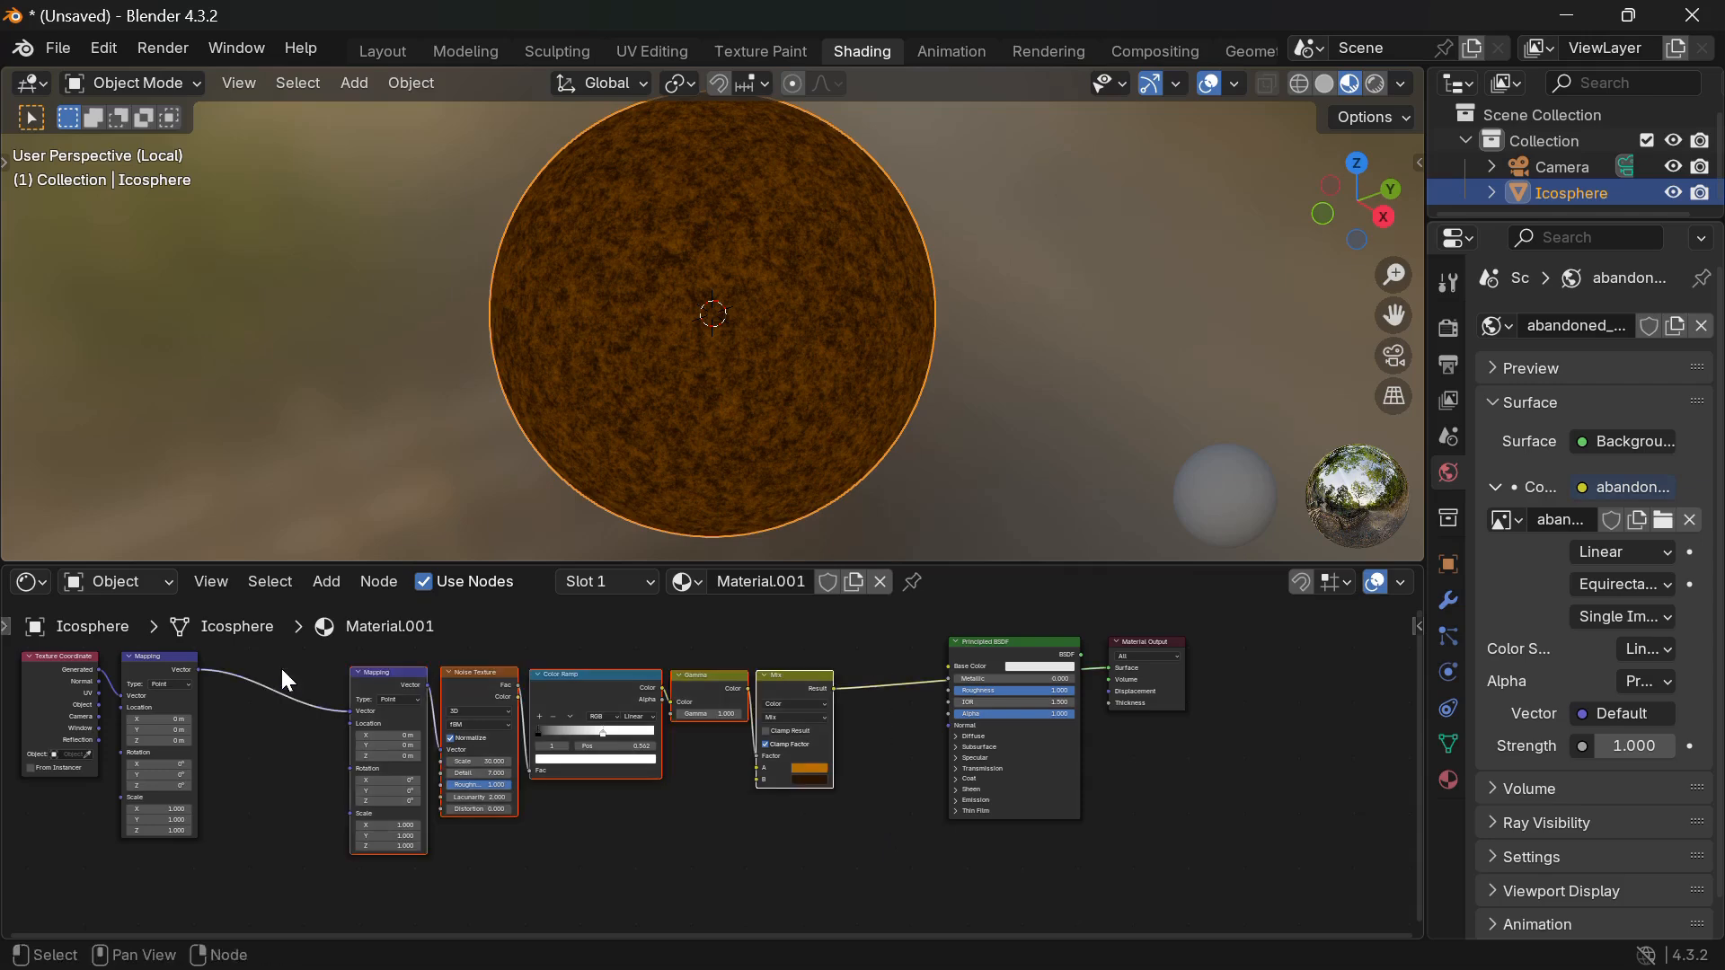
key("ctrl+j")
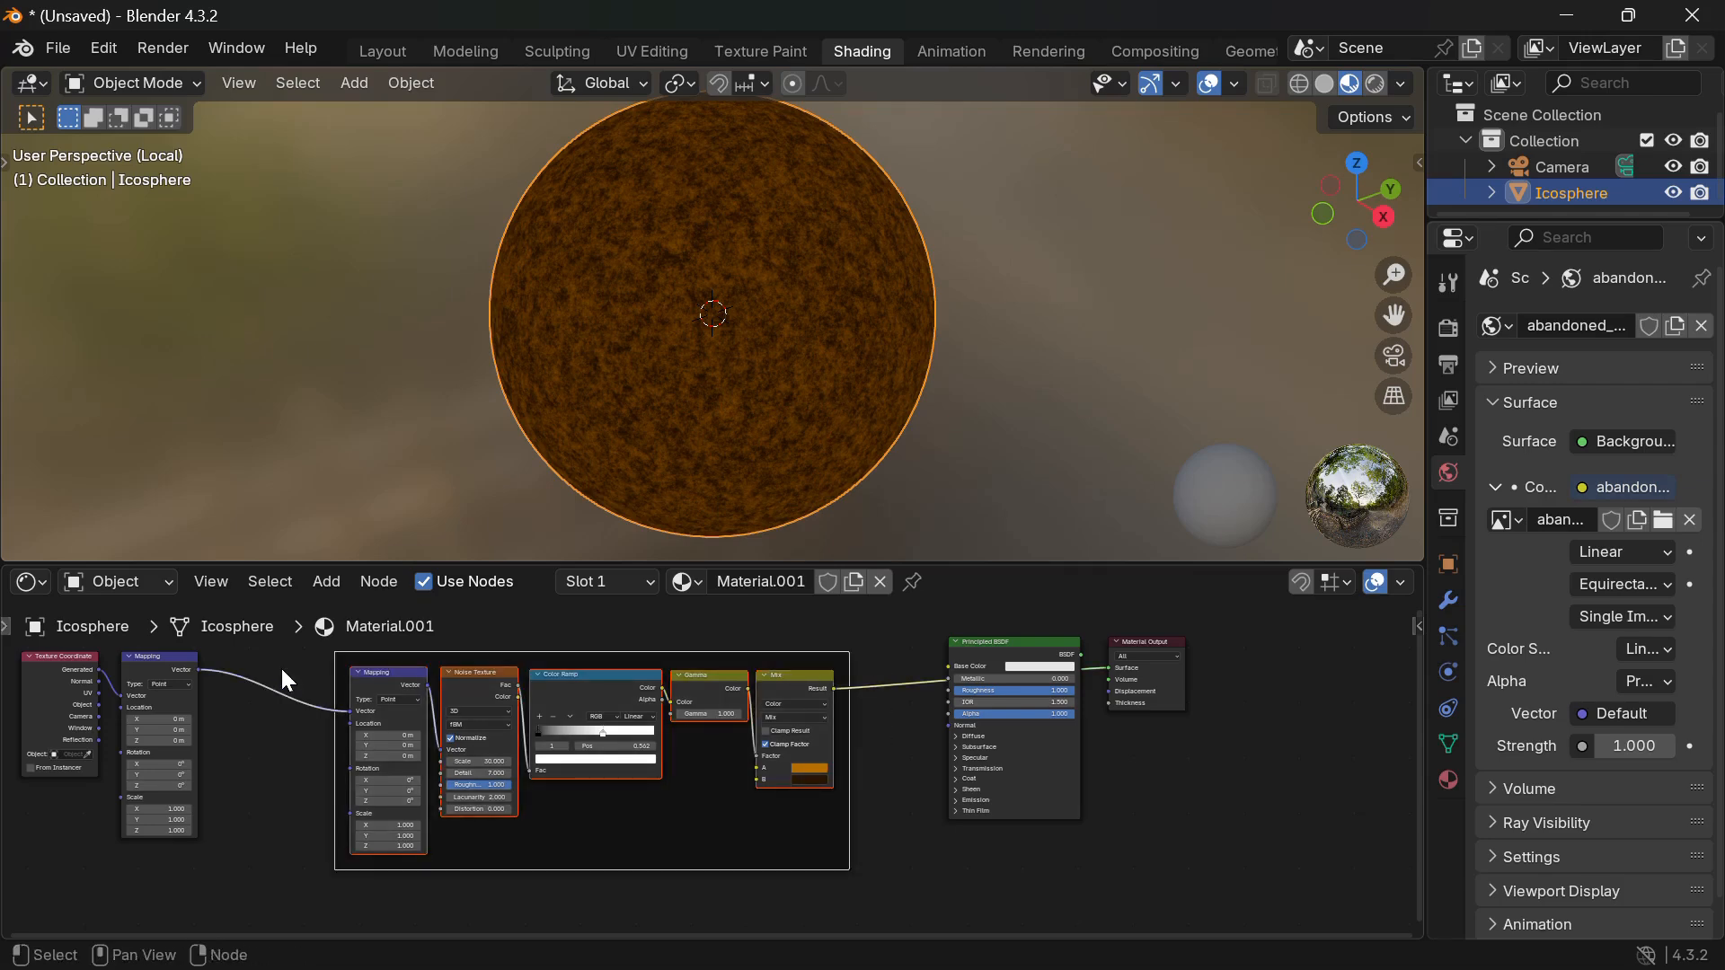
key("F2")
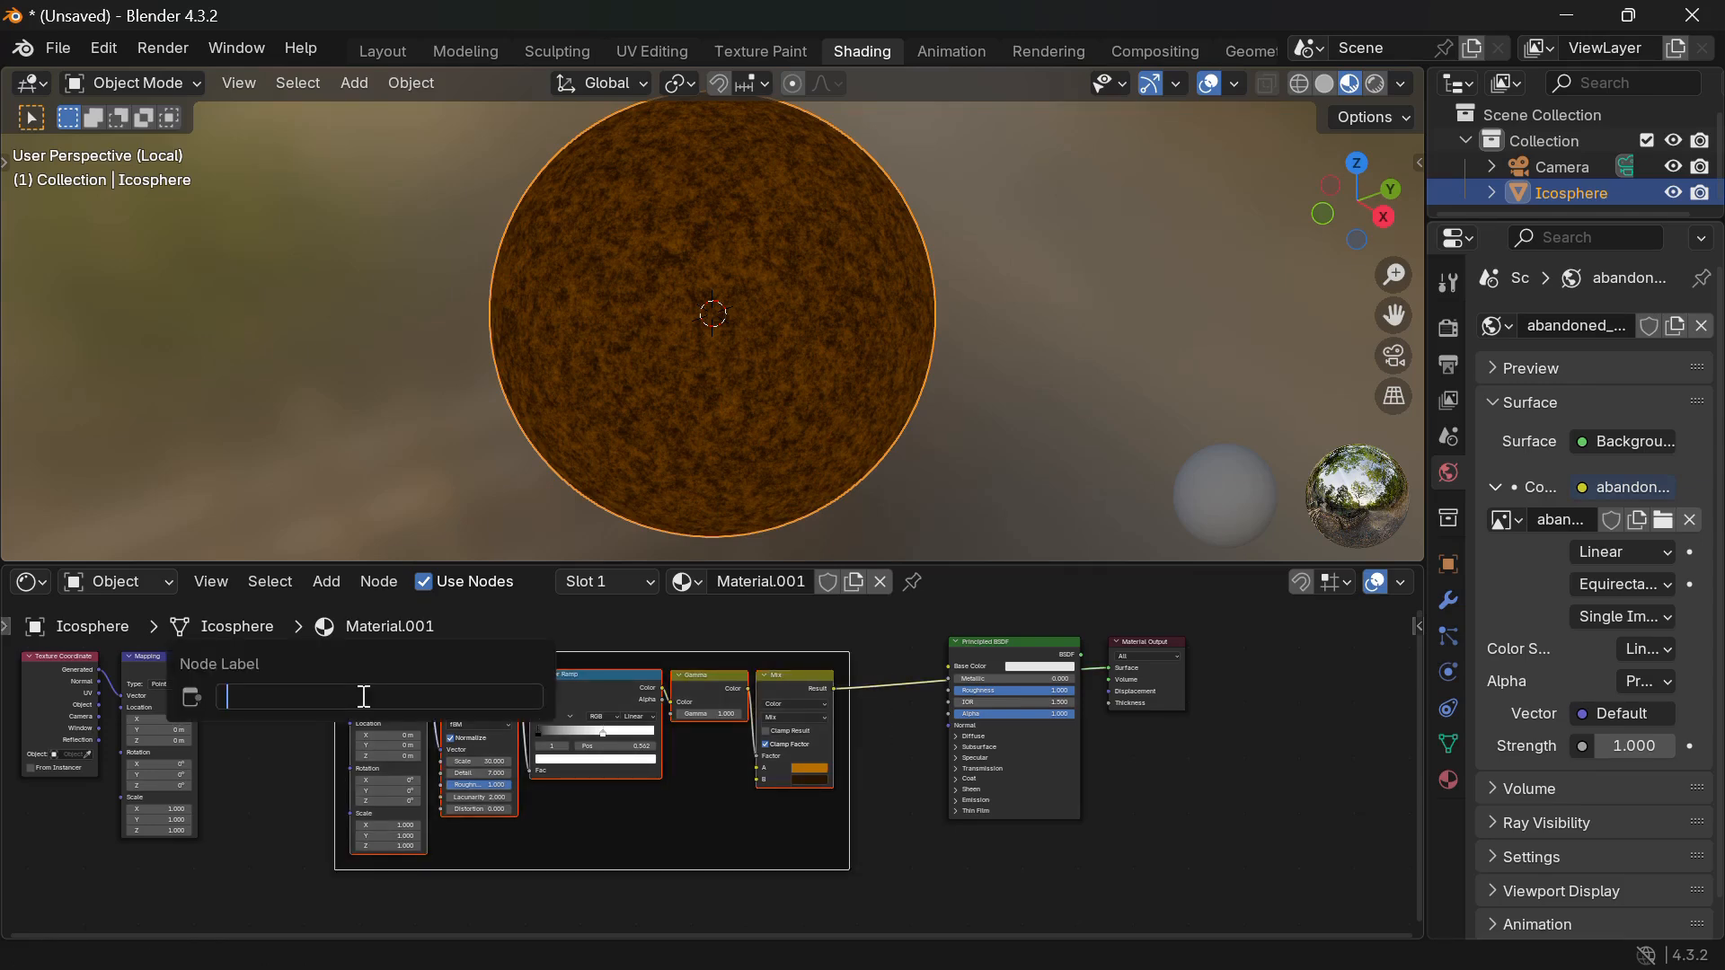
type("Rust Mix 1")
key("Return")
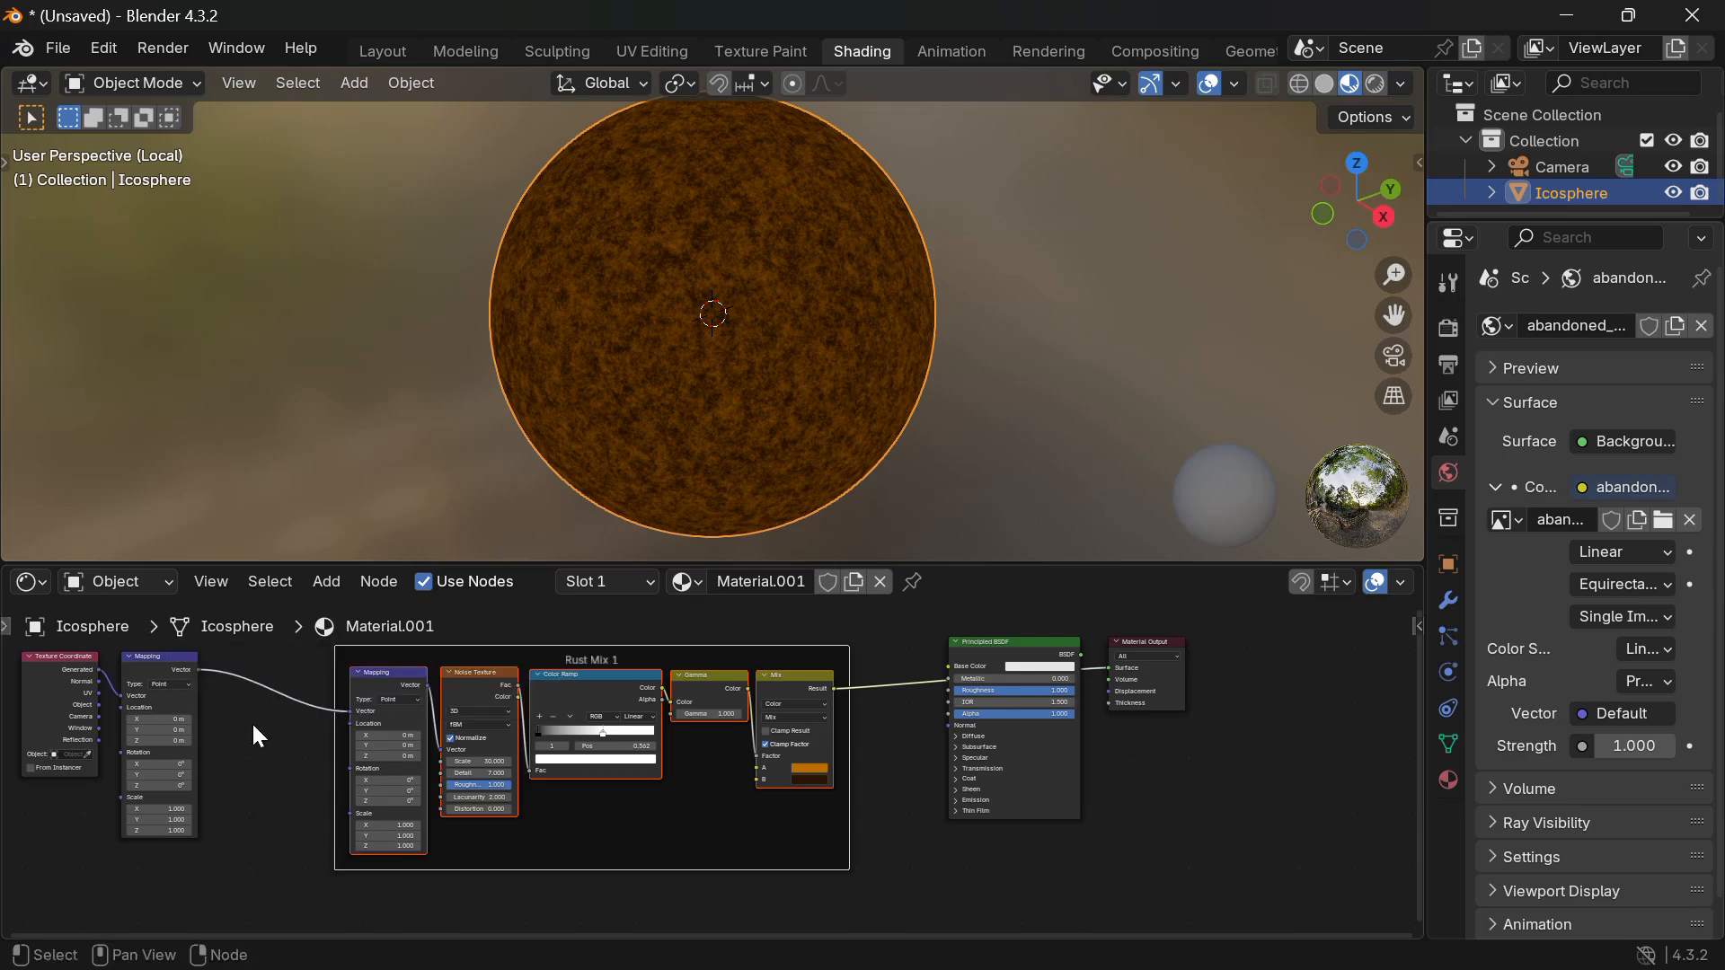
Frame Texture Coordinate and Mapping together as 'Master Placement'.
left_click_drag(246, 827, 34, 654)
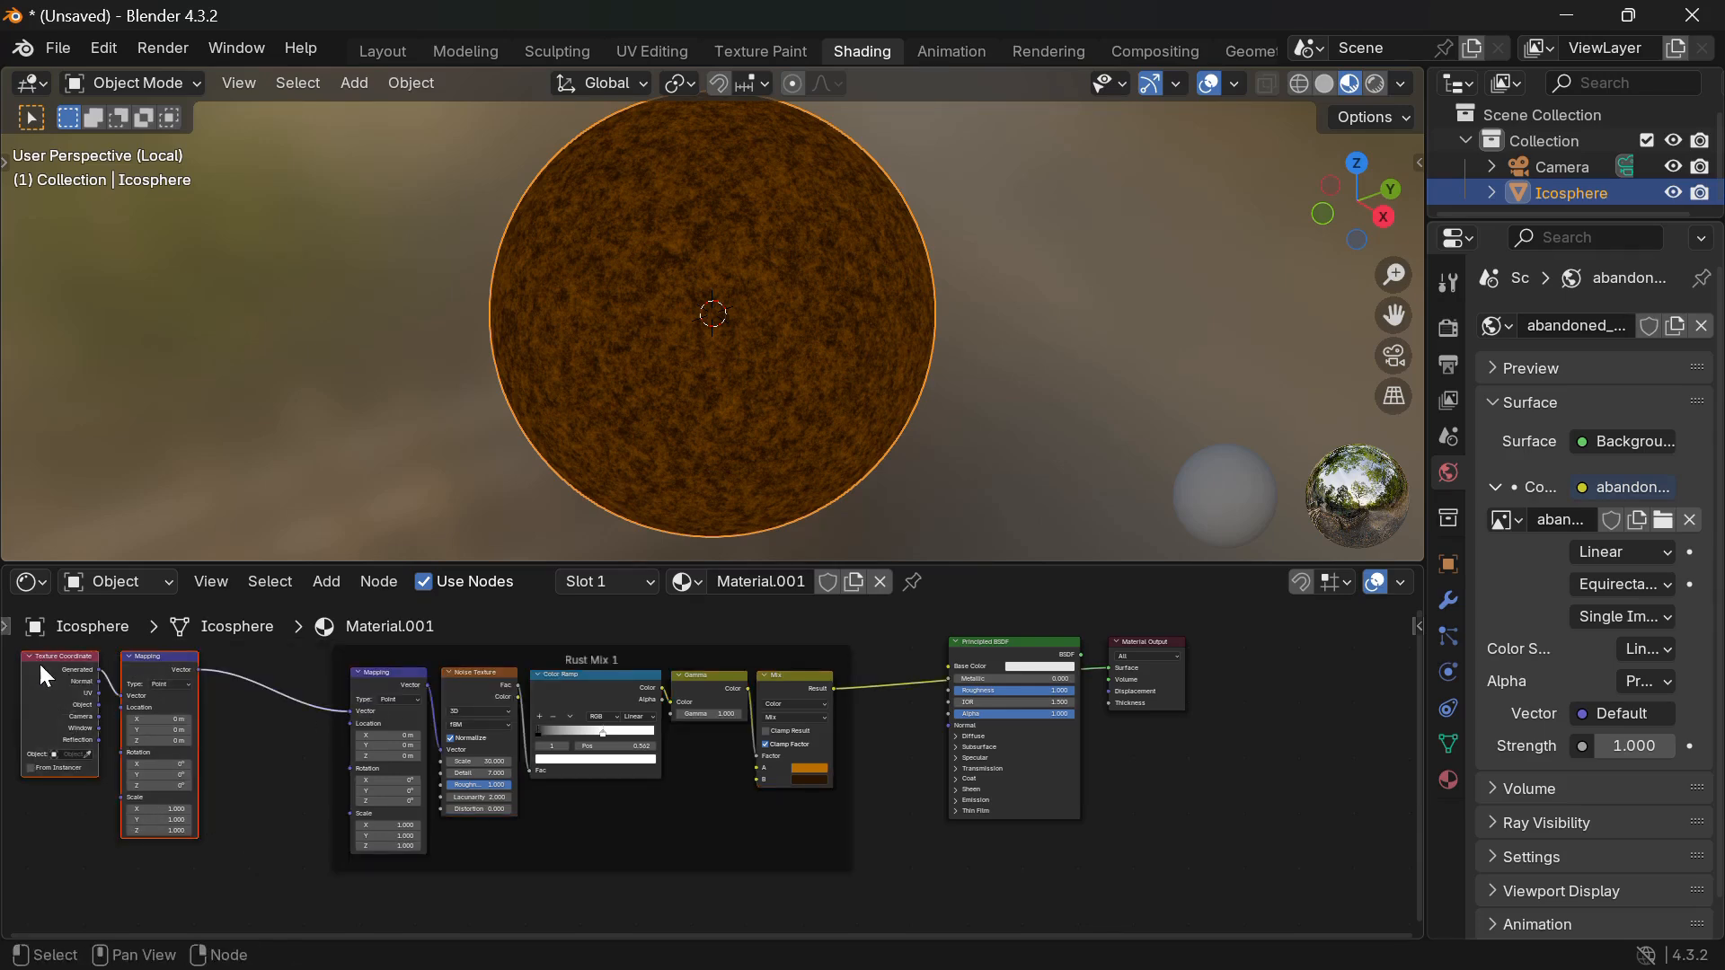
key("ctrl+j")
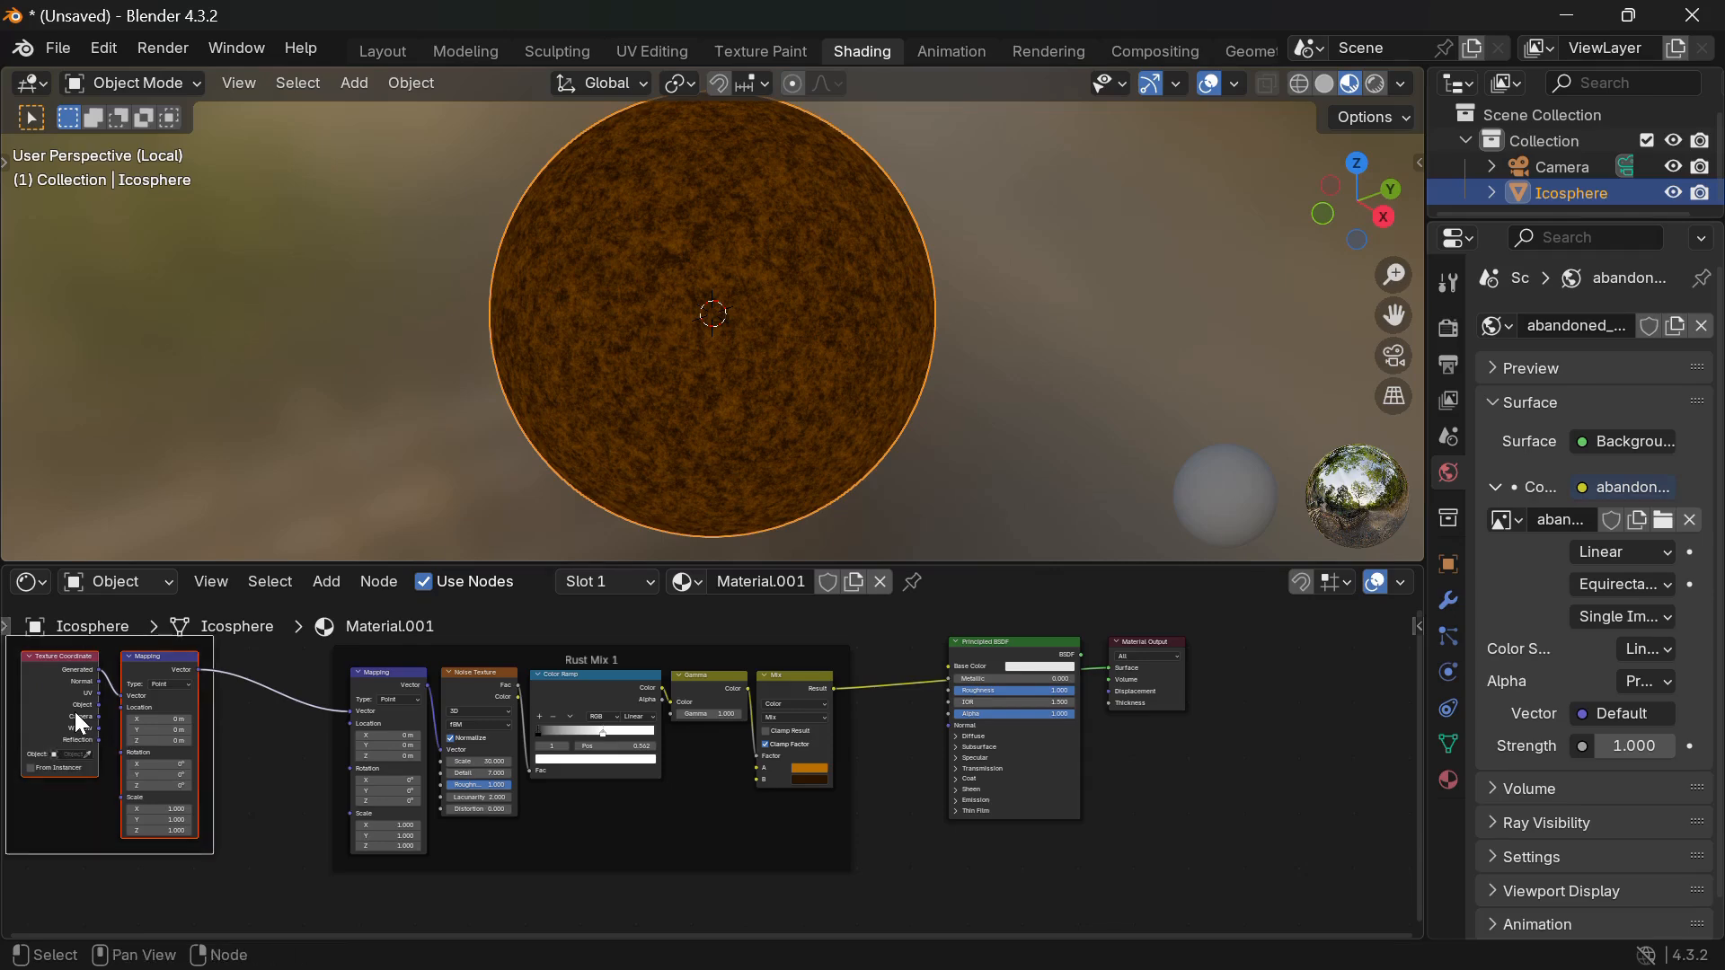
key("F2")
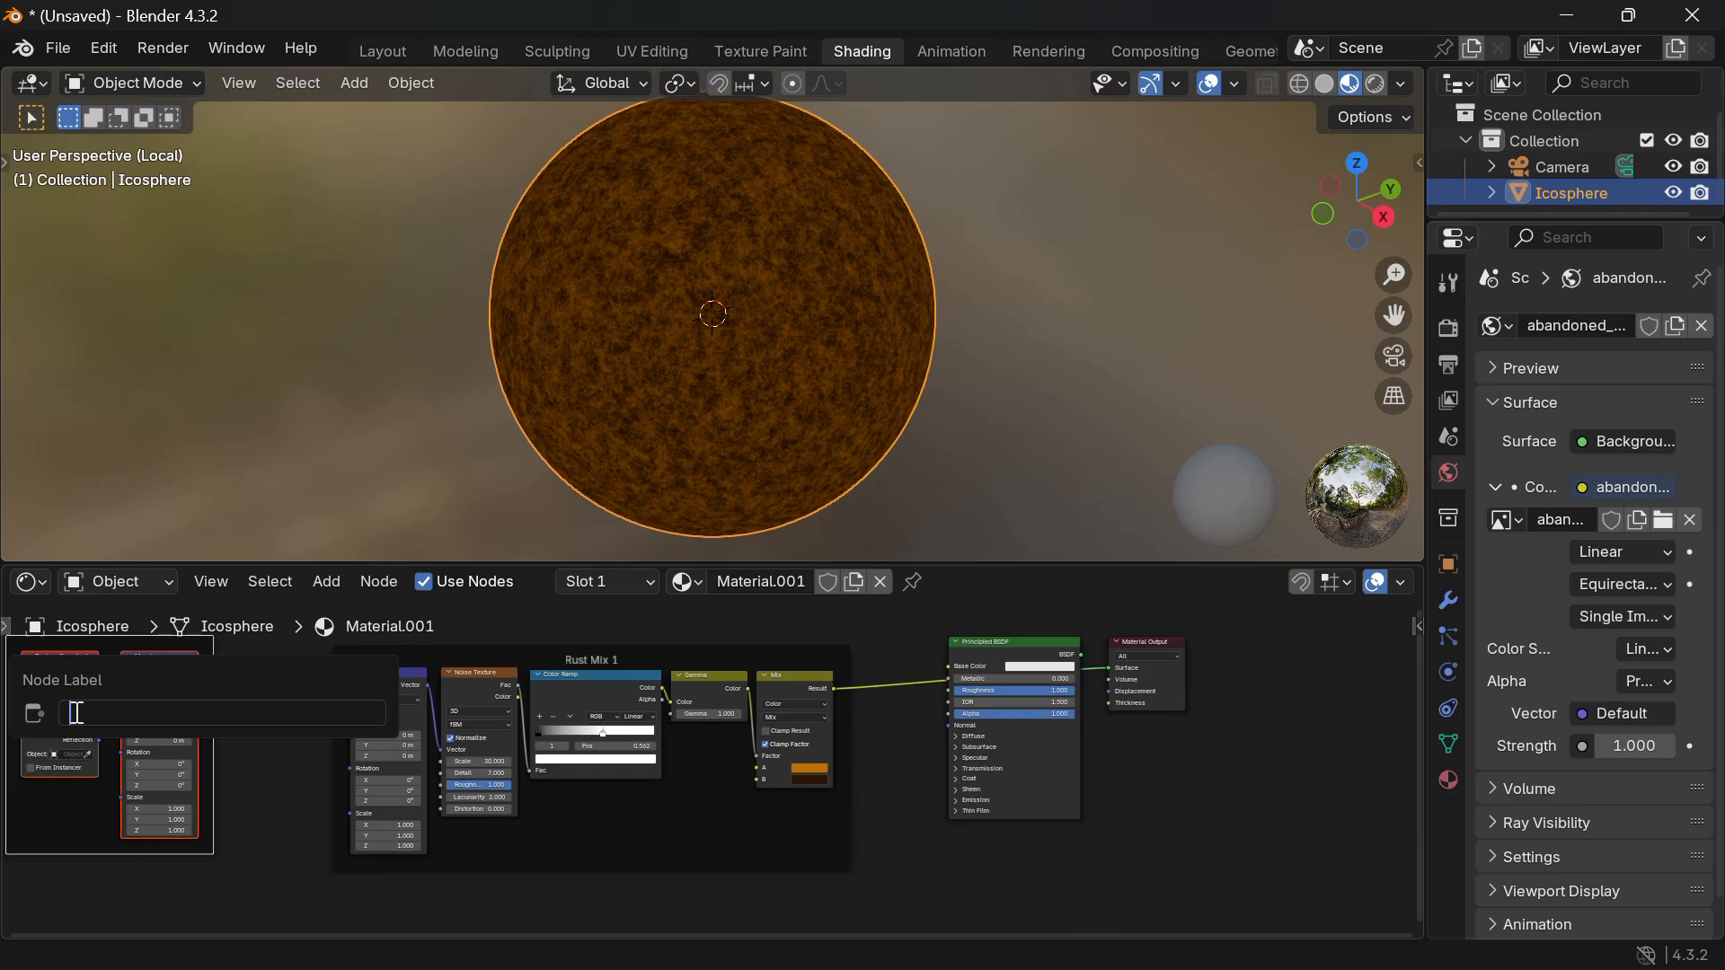
type("Master Placement")
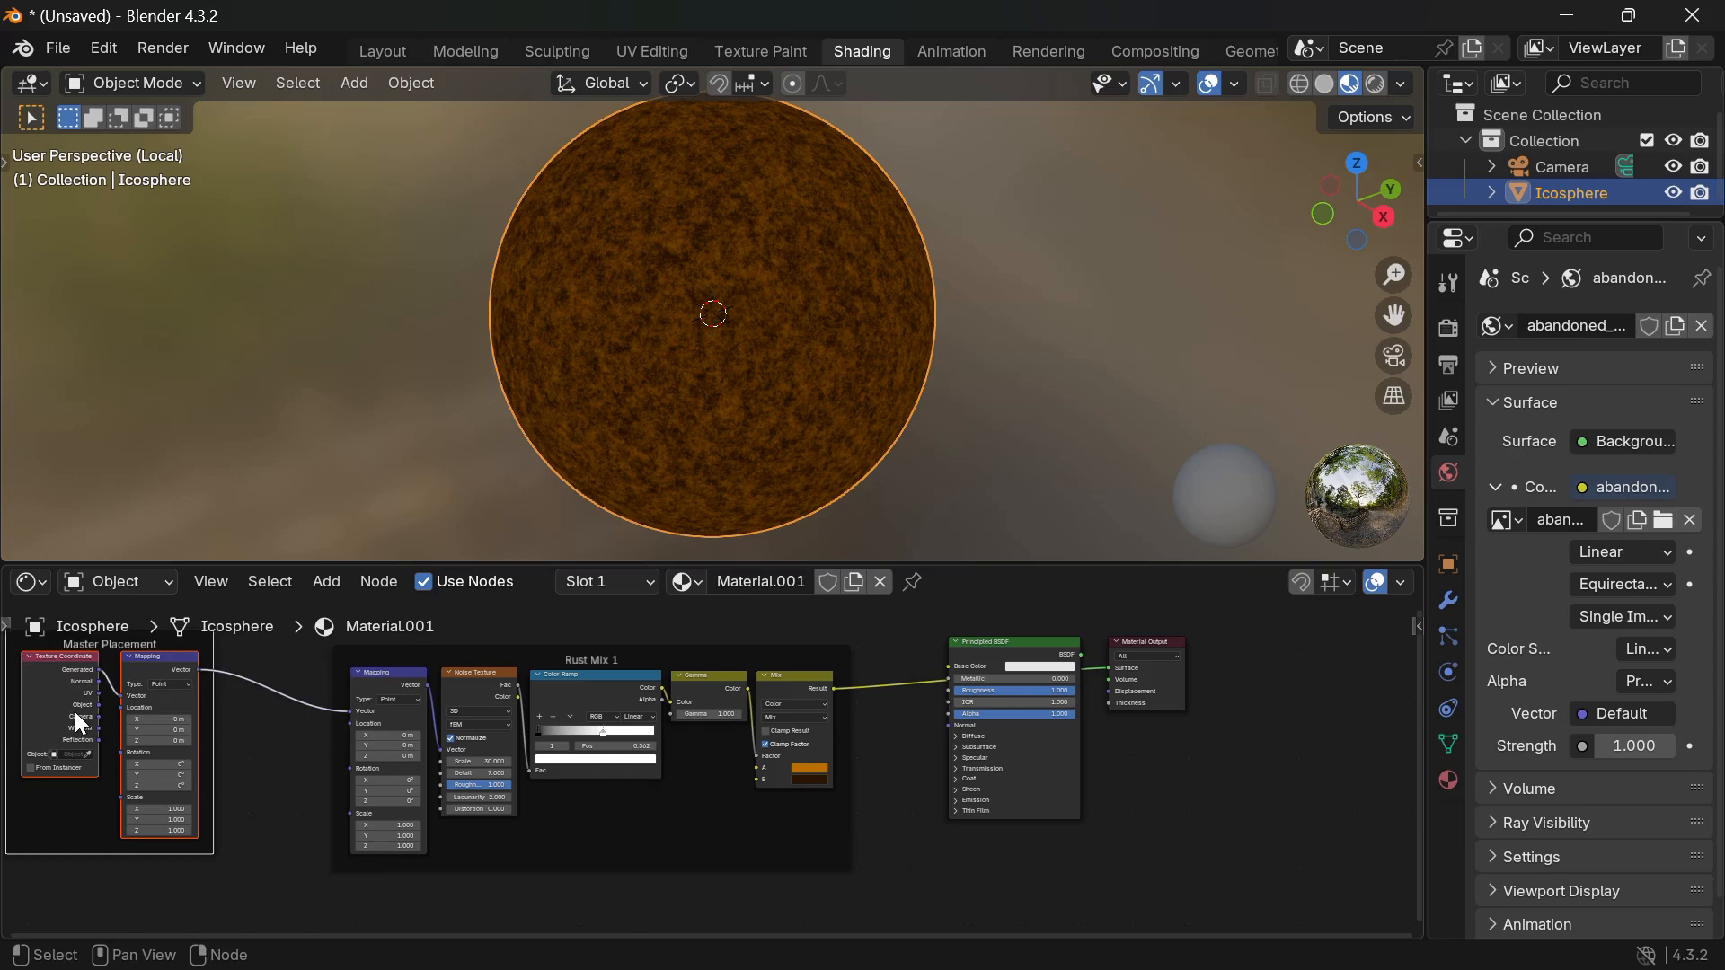
Move the Master Placement frame further left of Rust Mix 1.
scroll(308, 727, "down", 1)
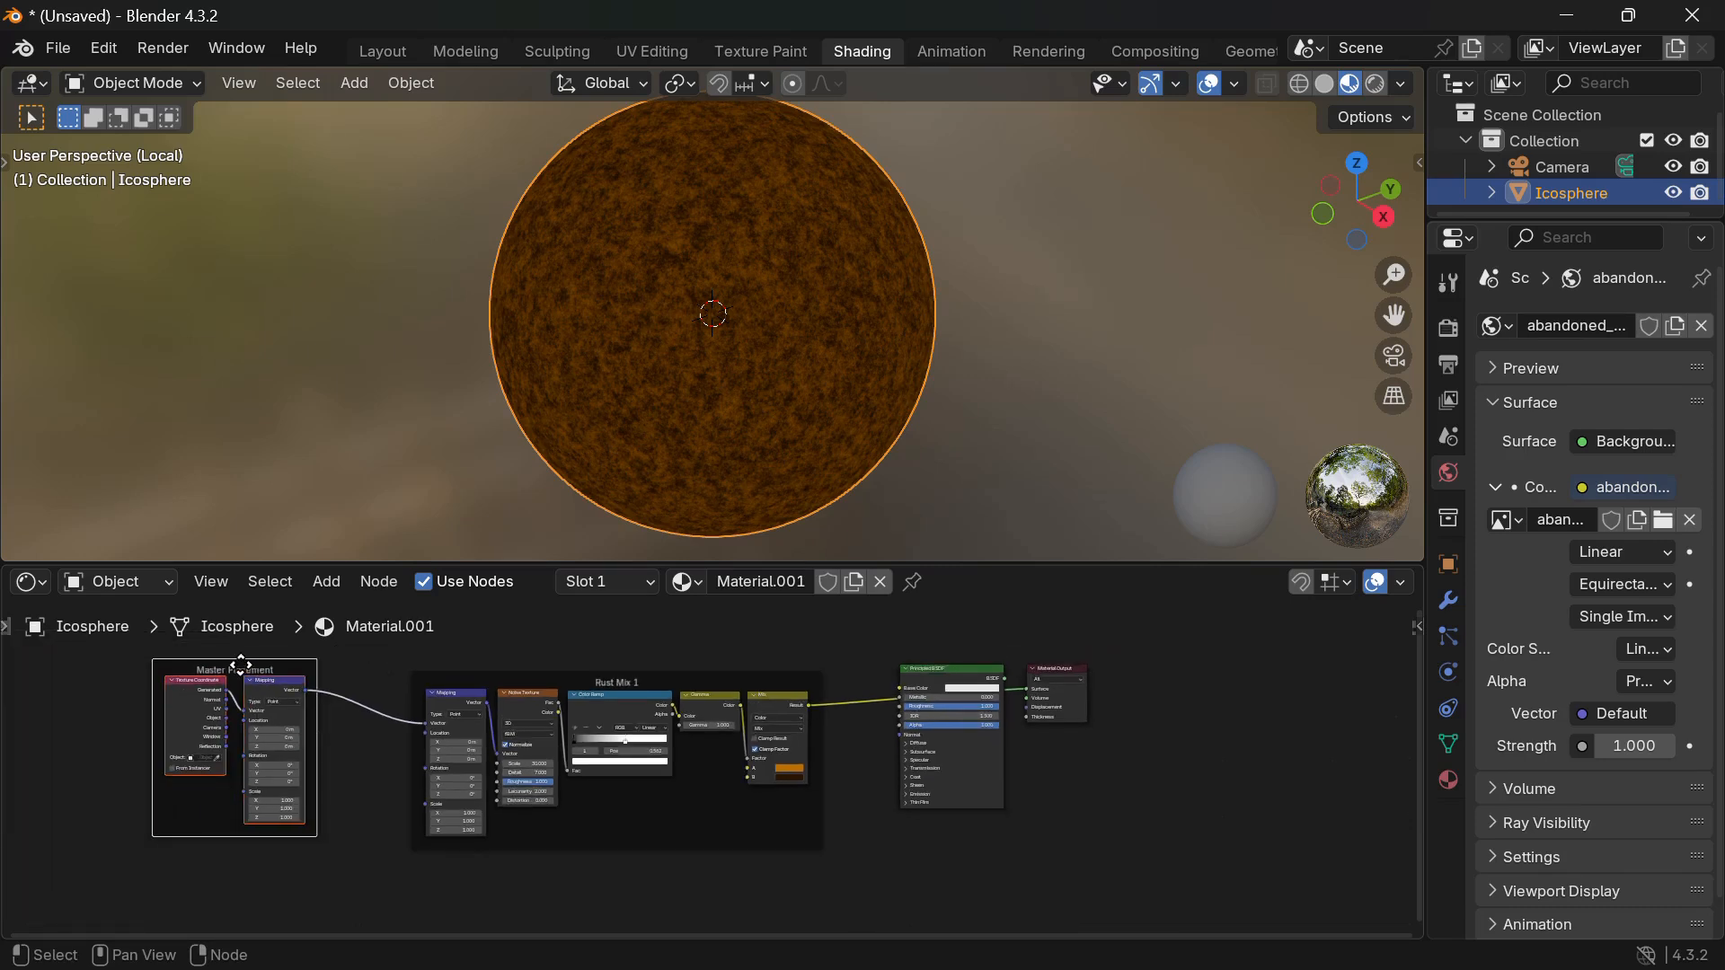
left_click_drag(239, 667, 106, 665)
scroll(309, 734, "right", 3)
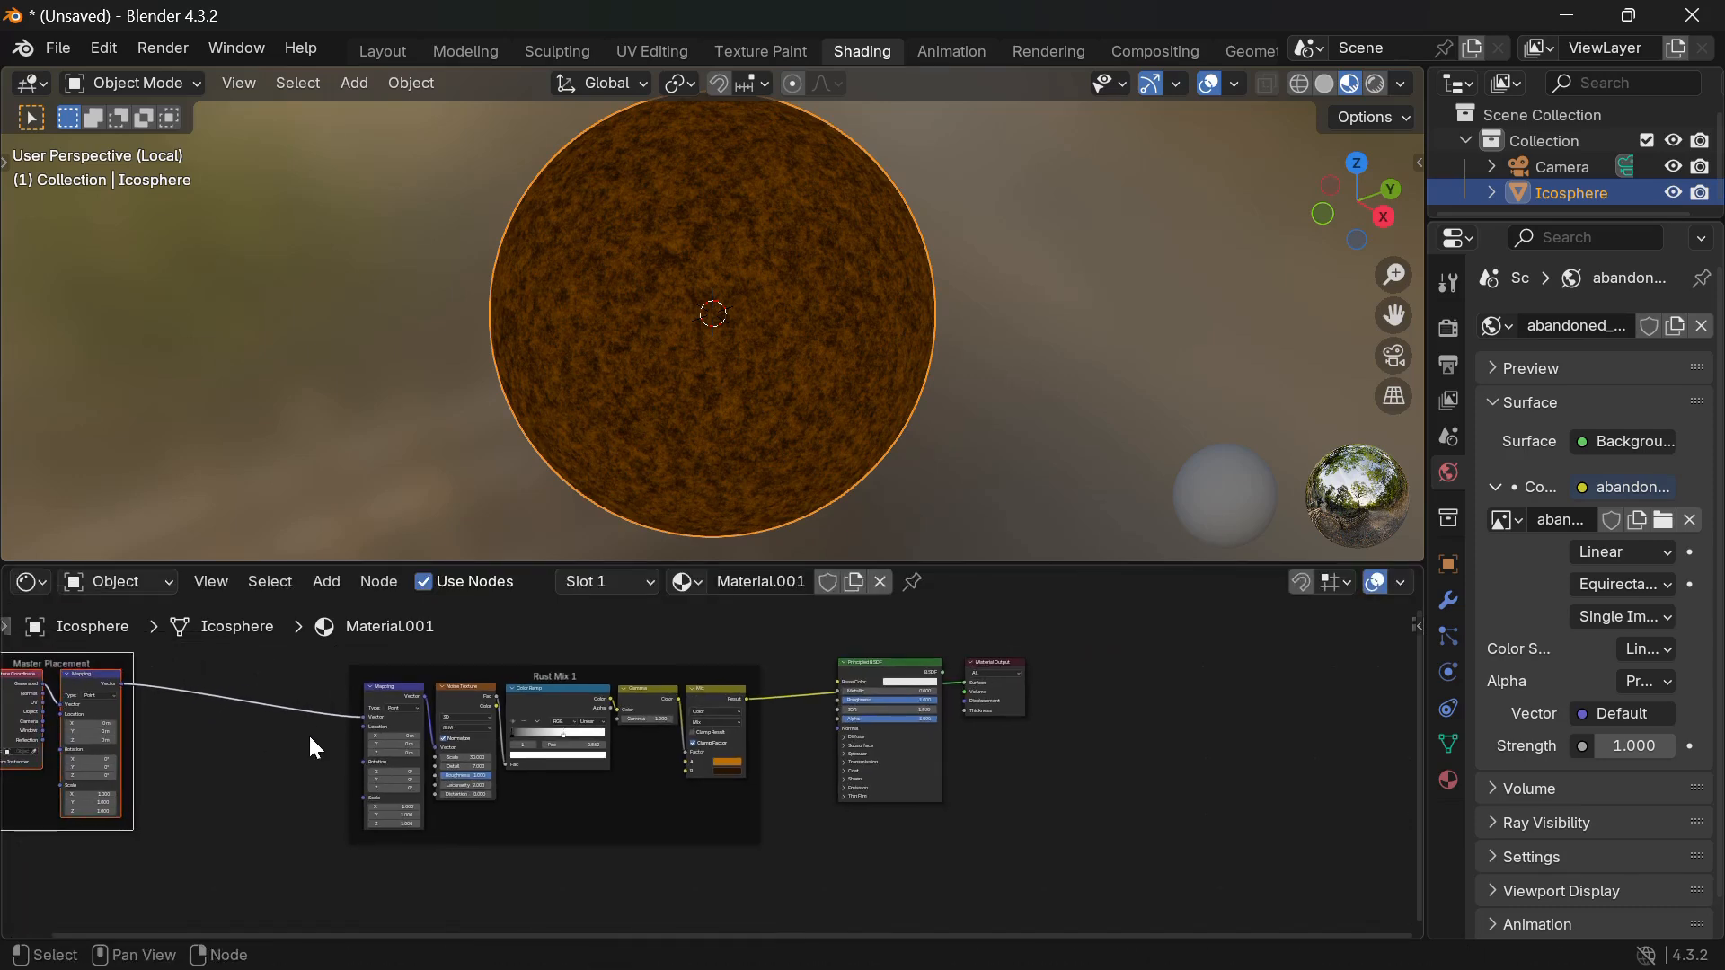
scroll(309, 733, "up", 2)
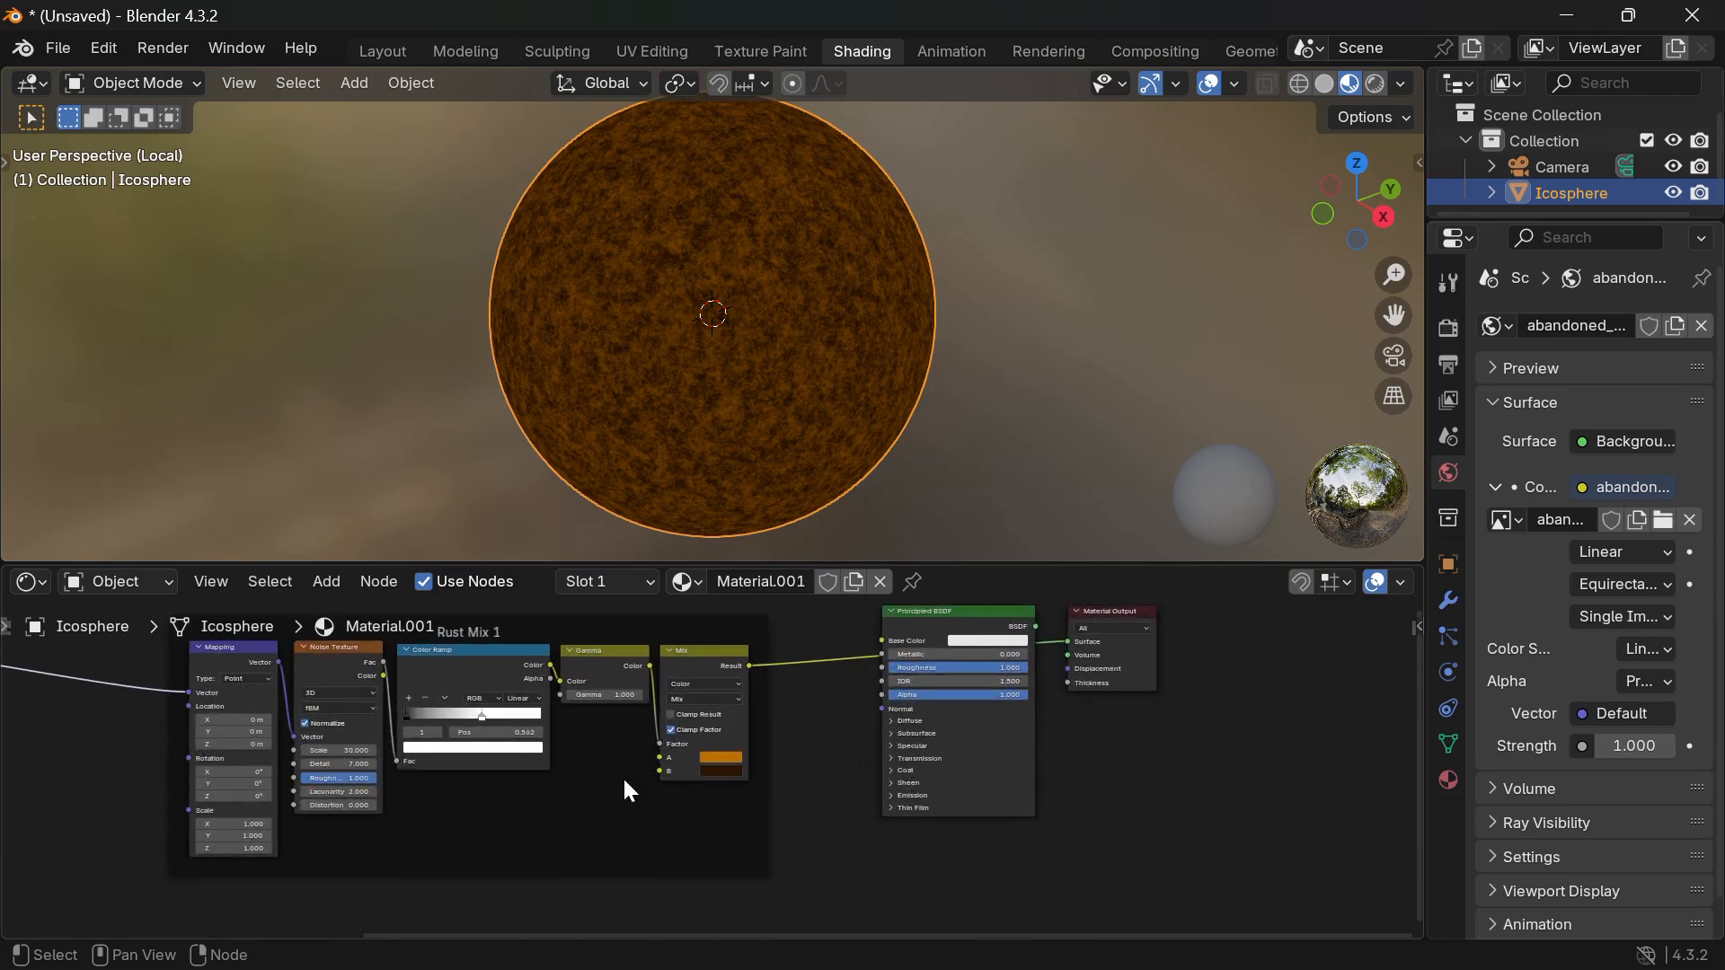
scroll(628, 791, "down", 1)
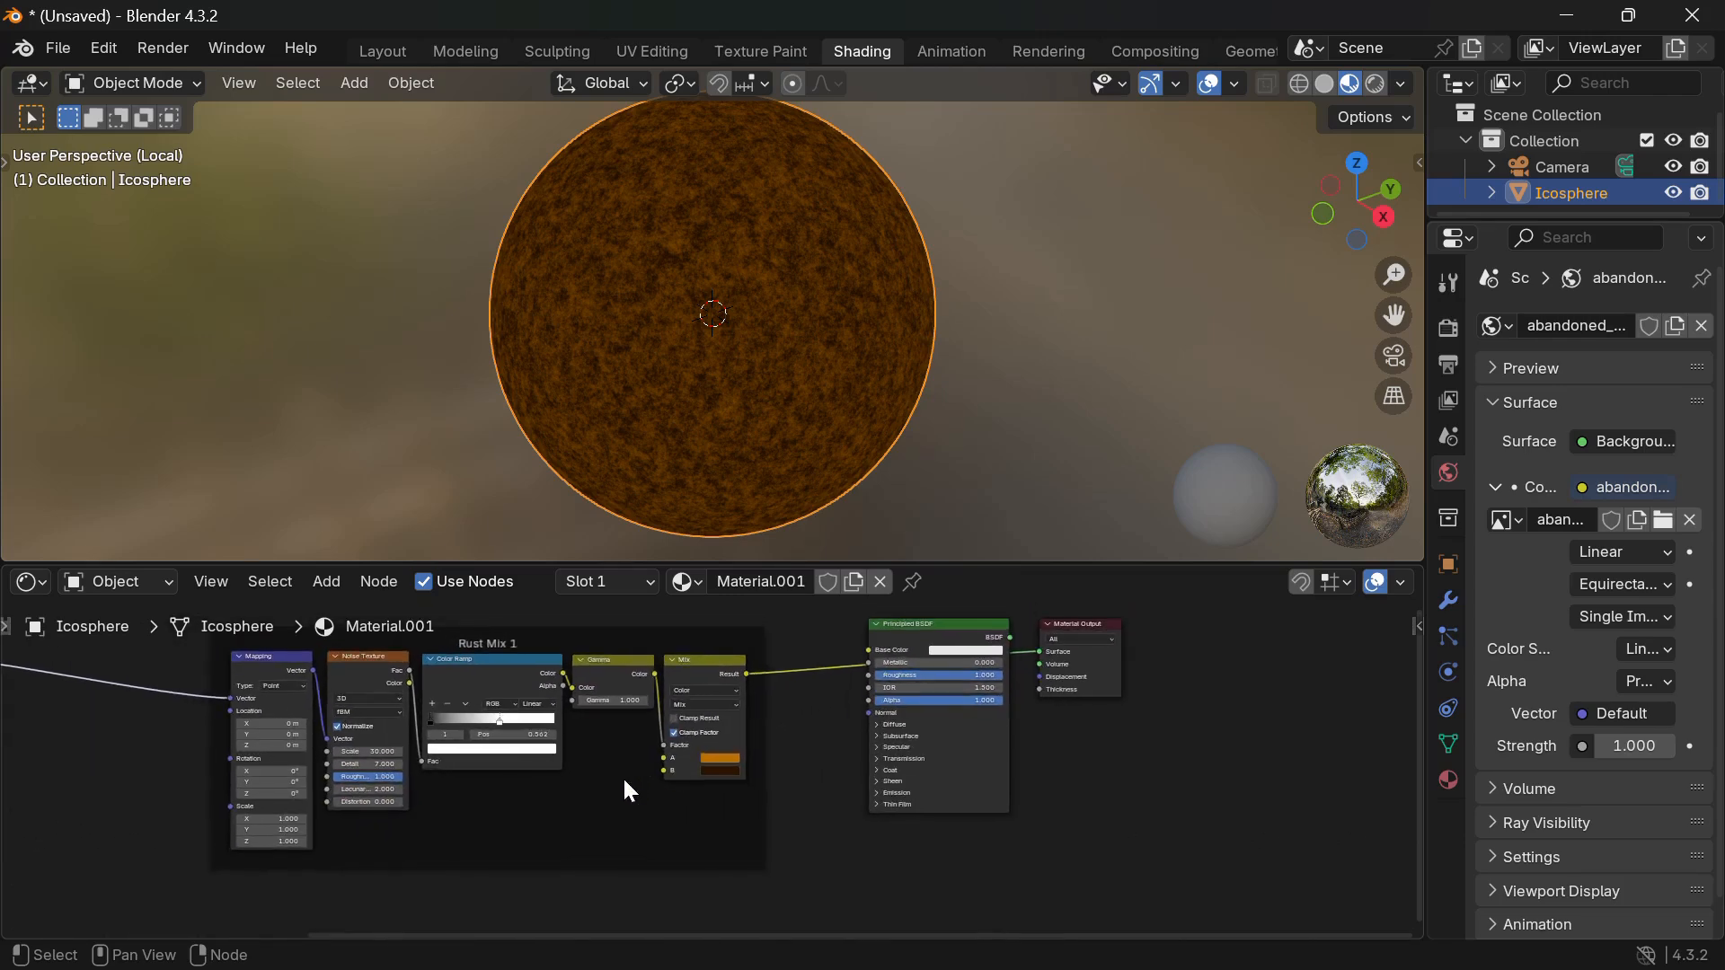
Try Gamma values 0.5 and 2, then settle on 1.000.
left_click(624, 699)
key("BackSpace")
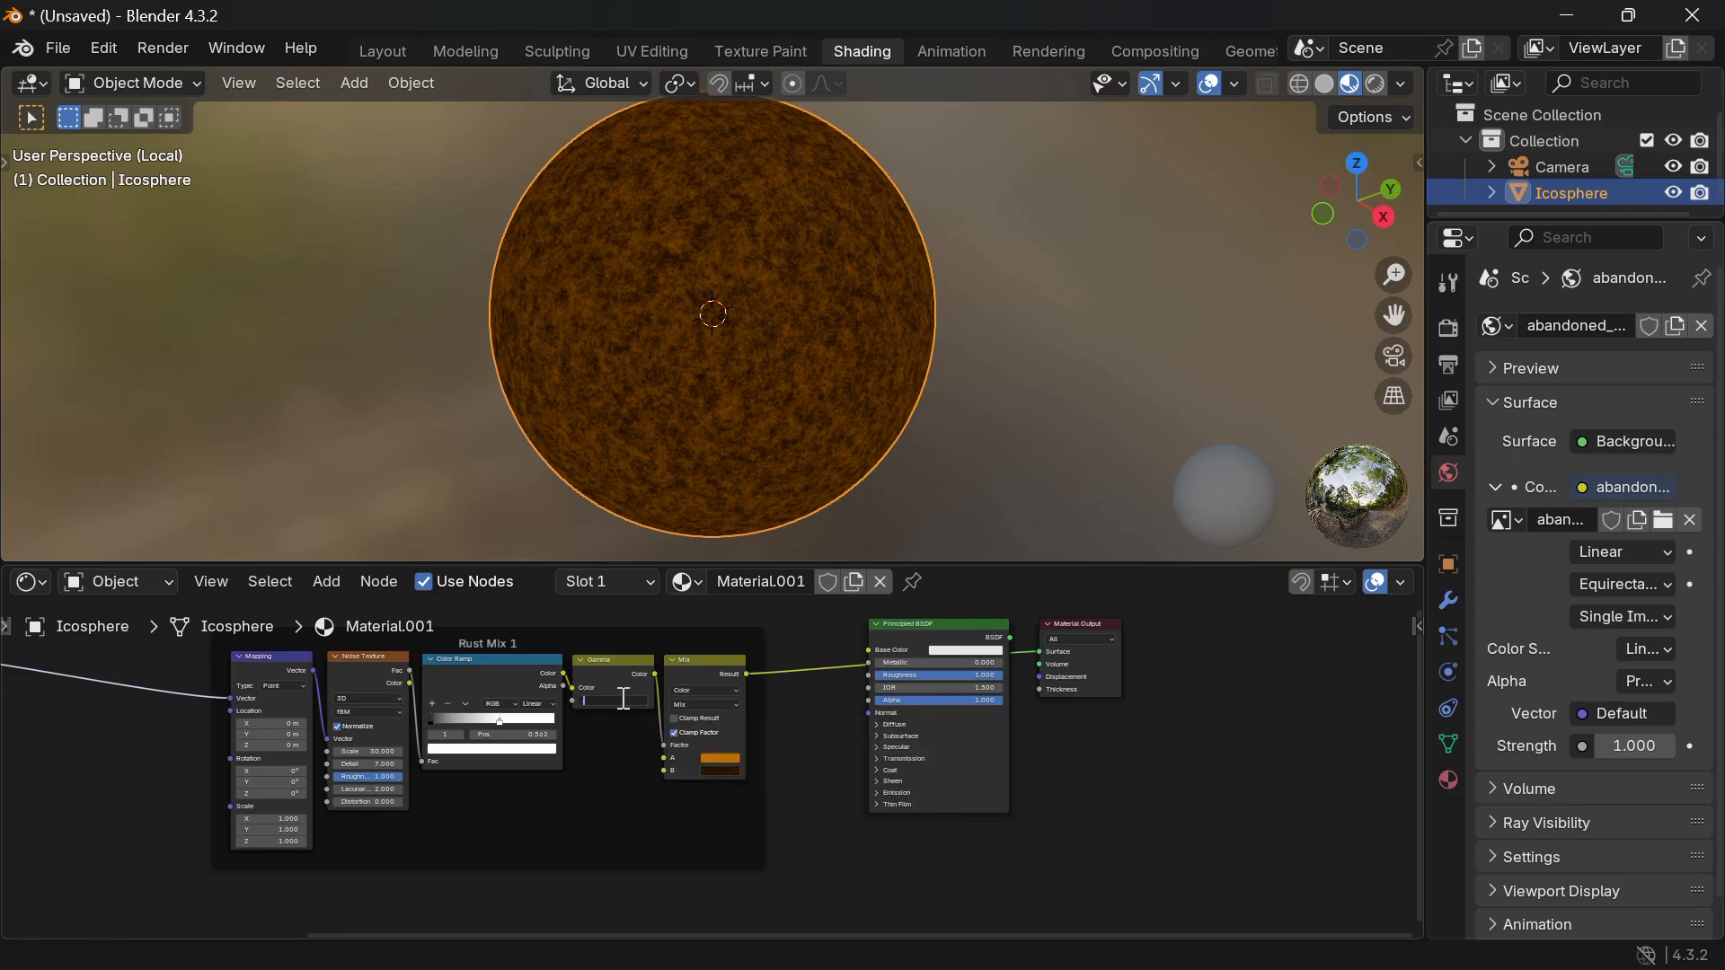
key("Return")
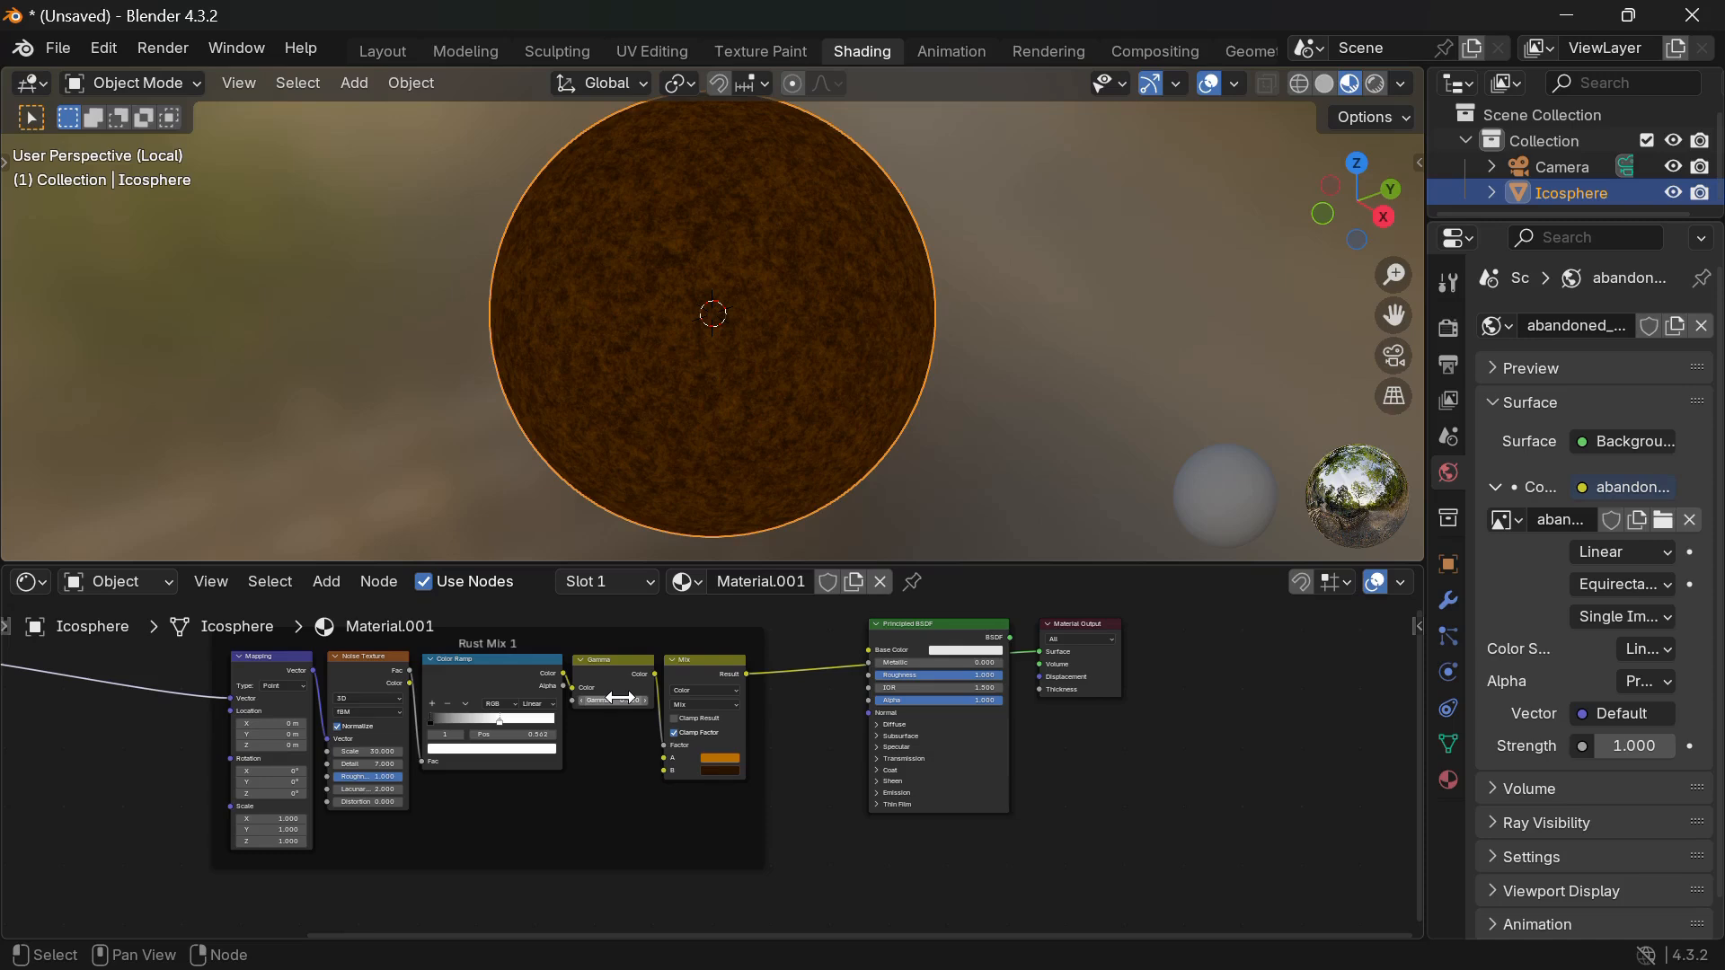
left_click(620, 699)
type("2")
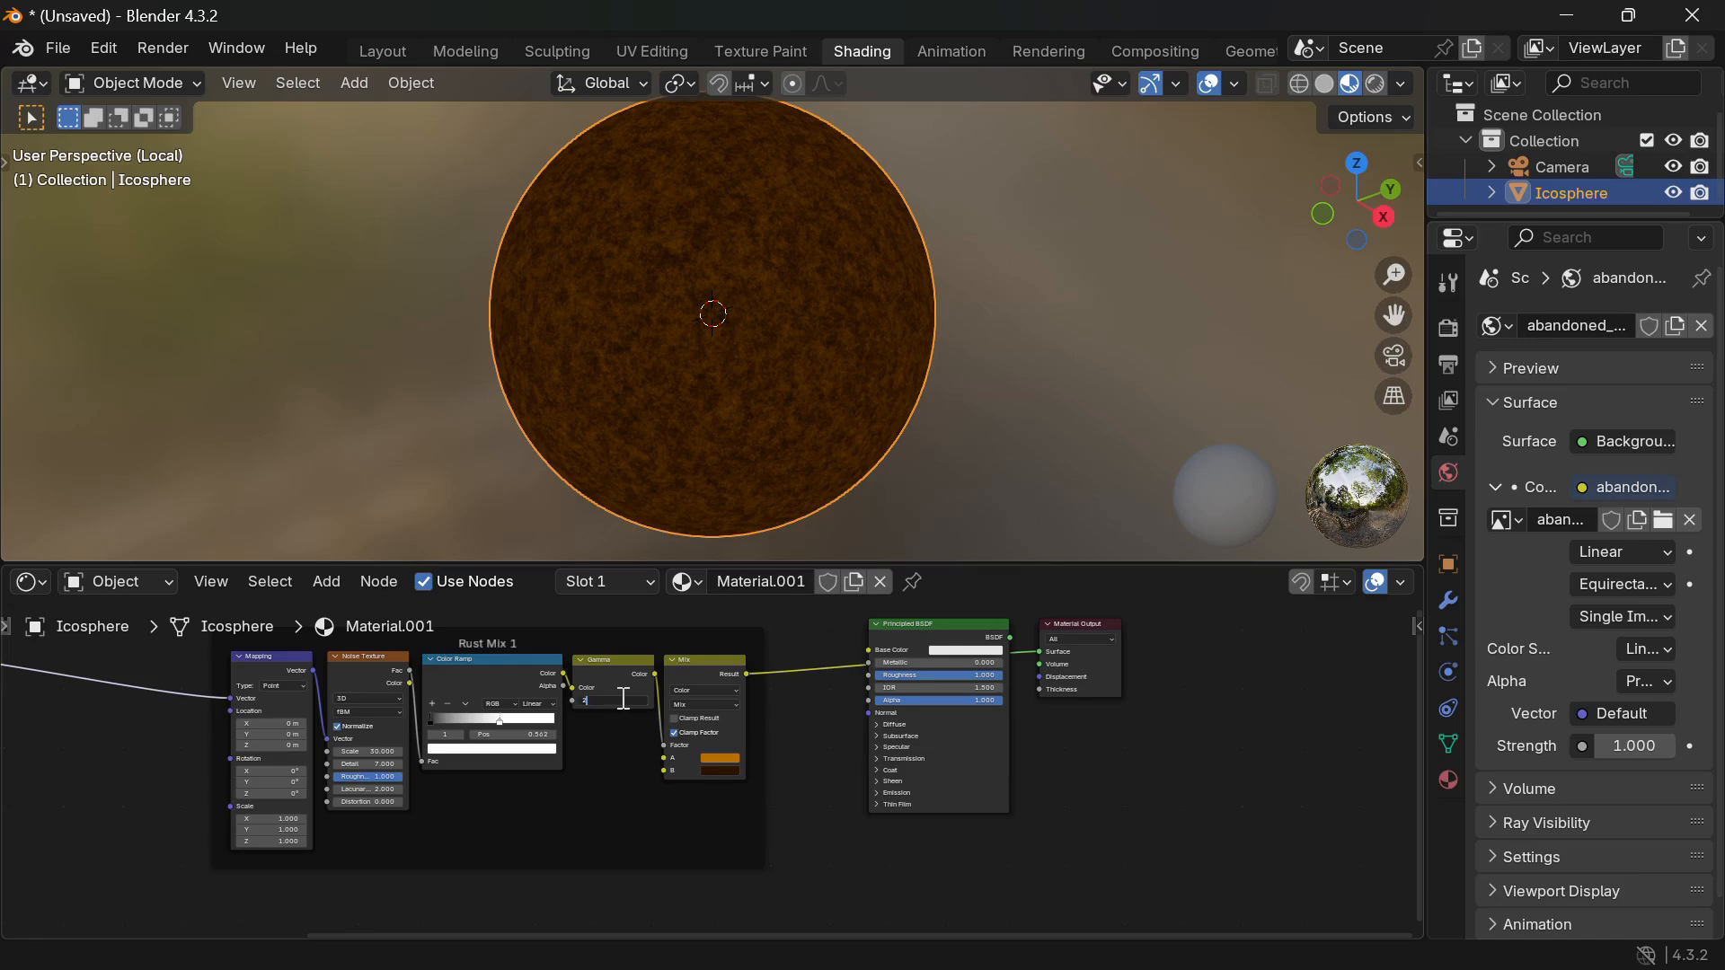
key("Return")
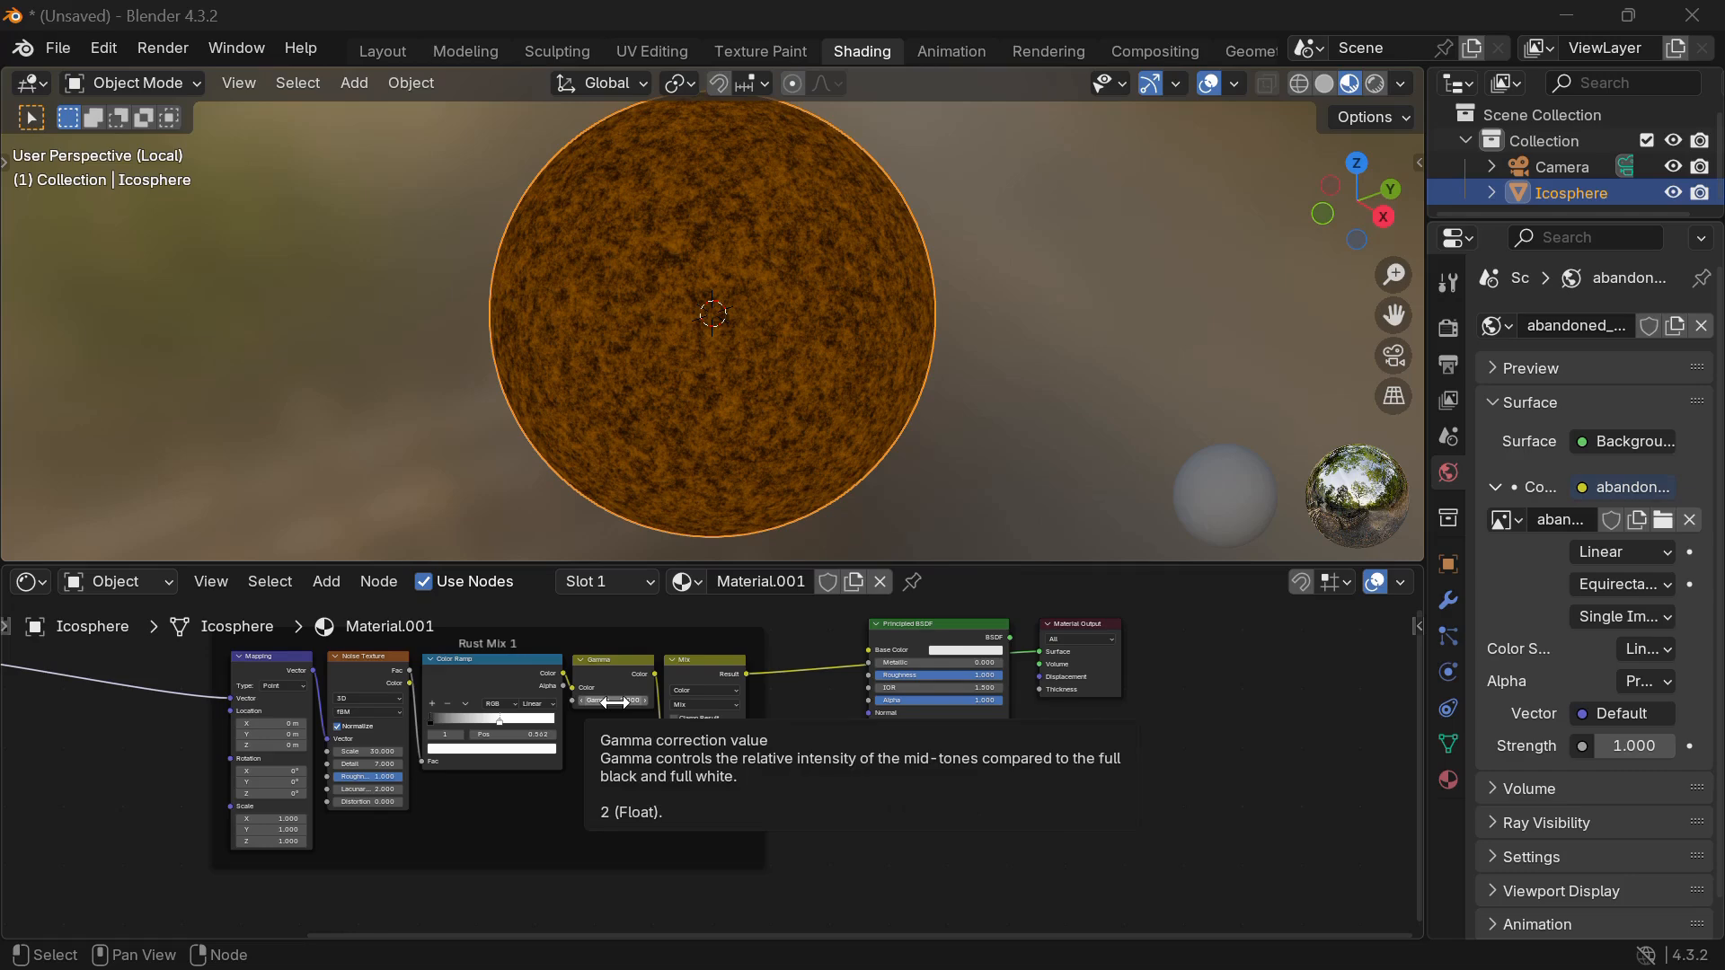
left_click(618, 701)
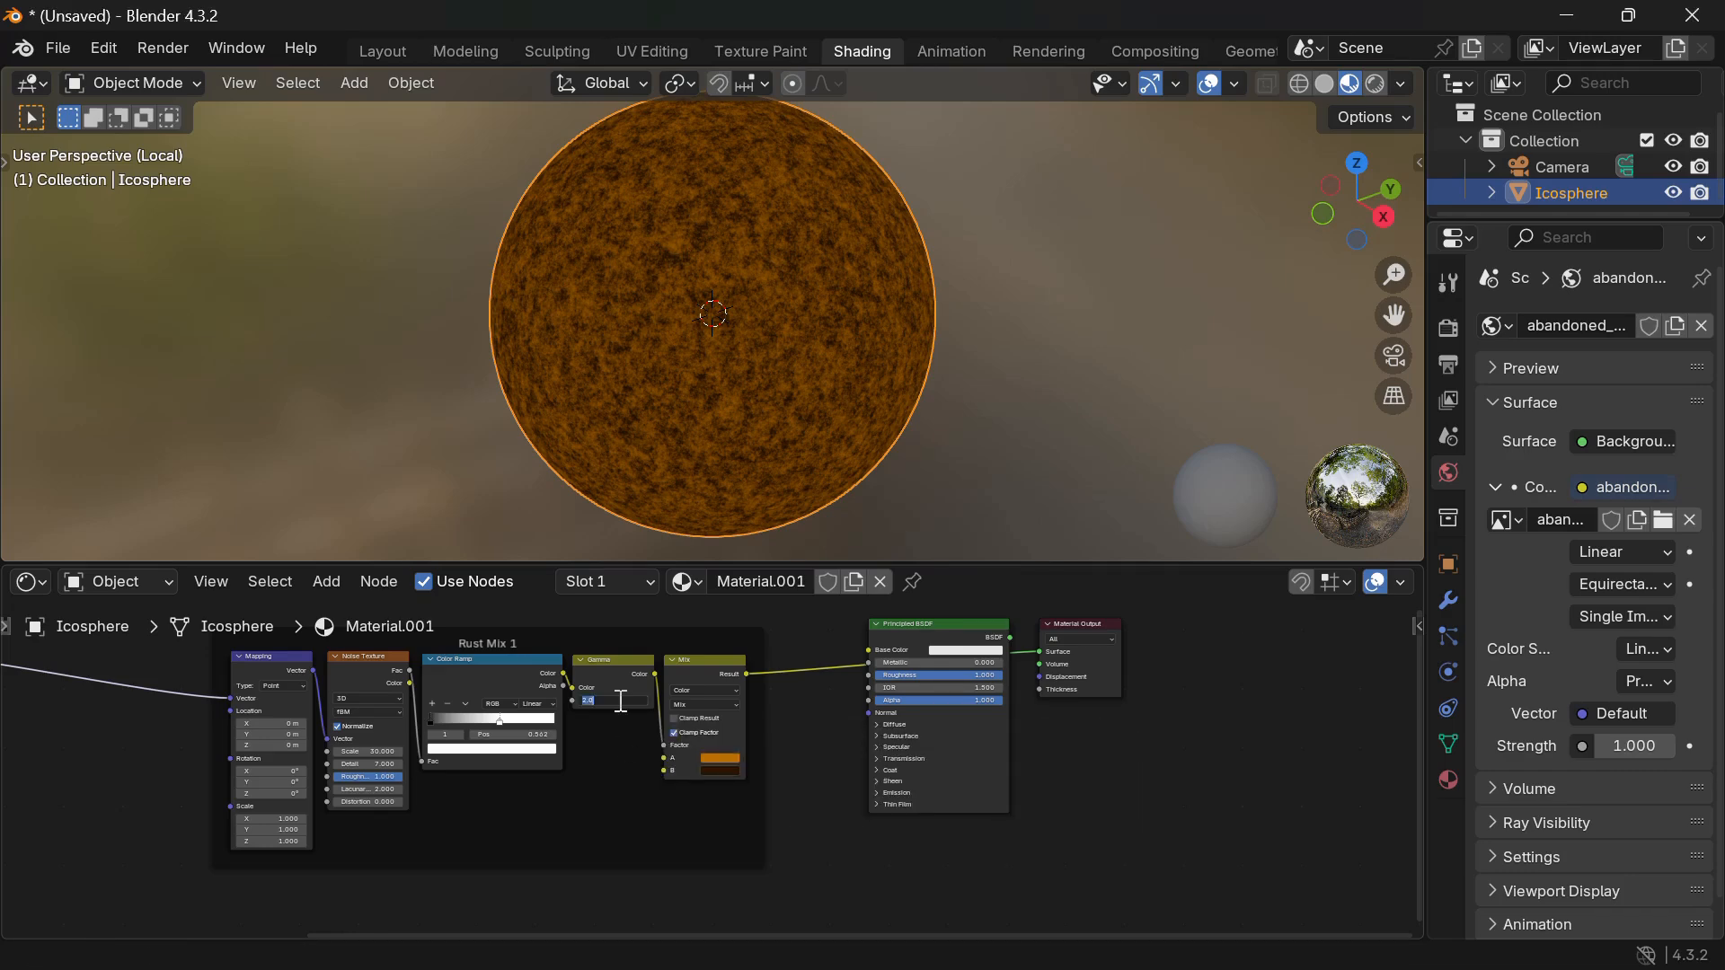
type("1")
key("Return")
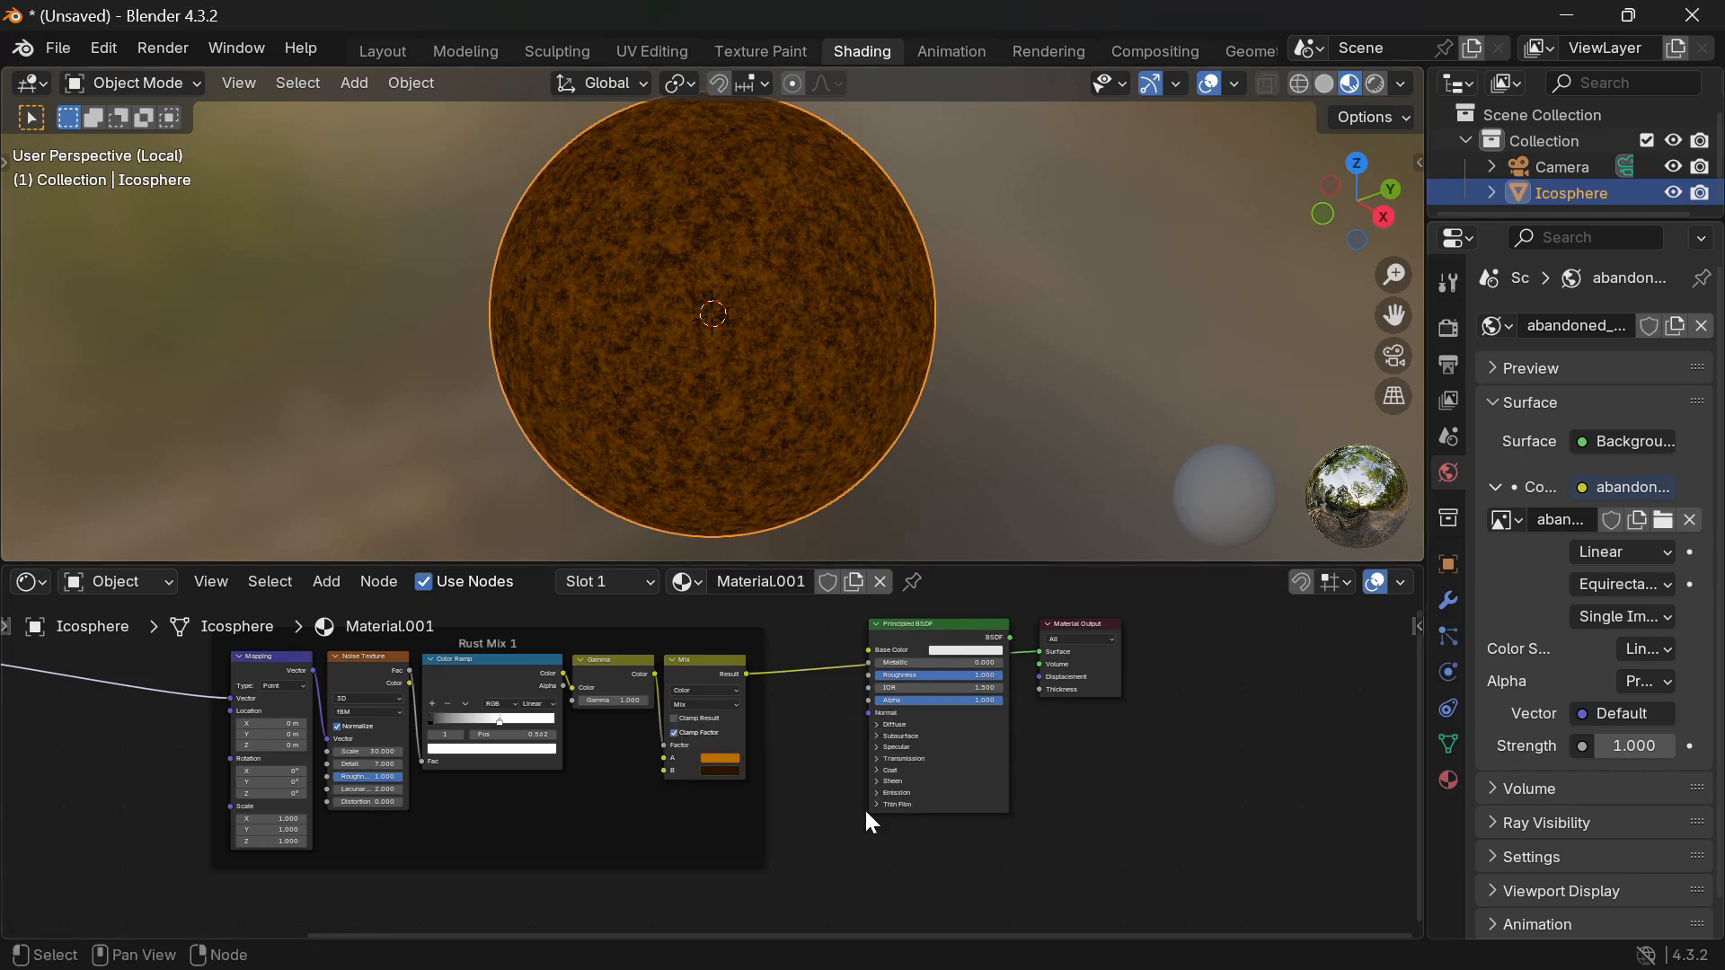
Give the node editor more height and shift the Rust Mix 1 frame left and up.
scroll(803, 764, "left", 5, "ctrl")
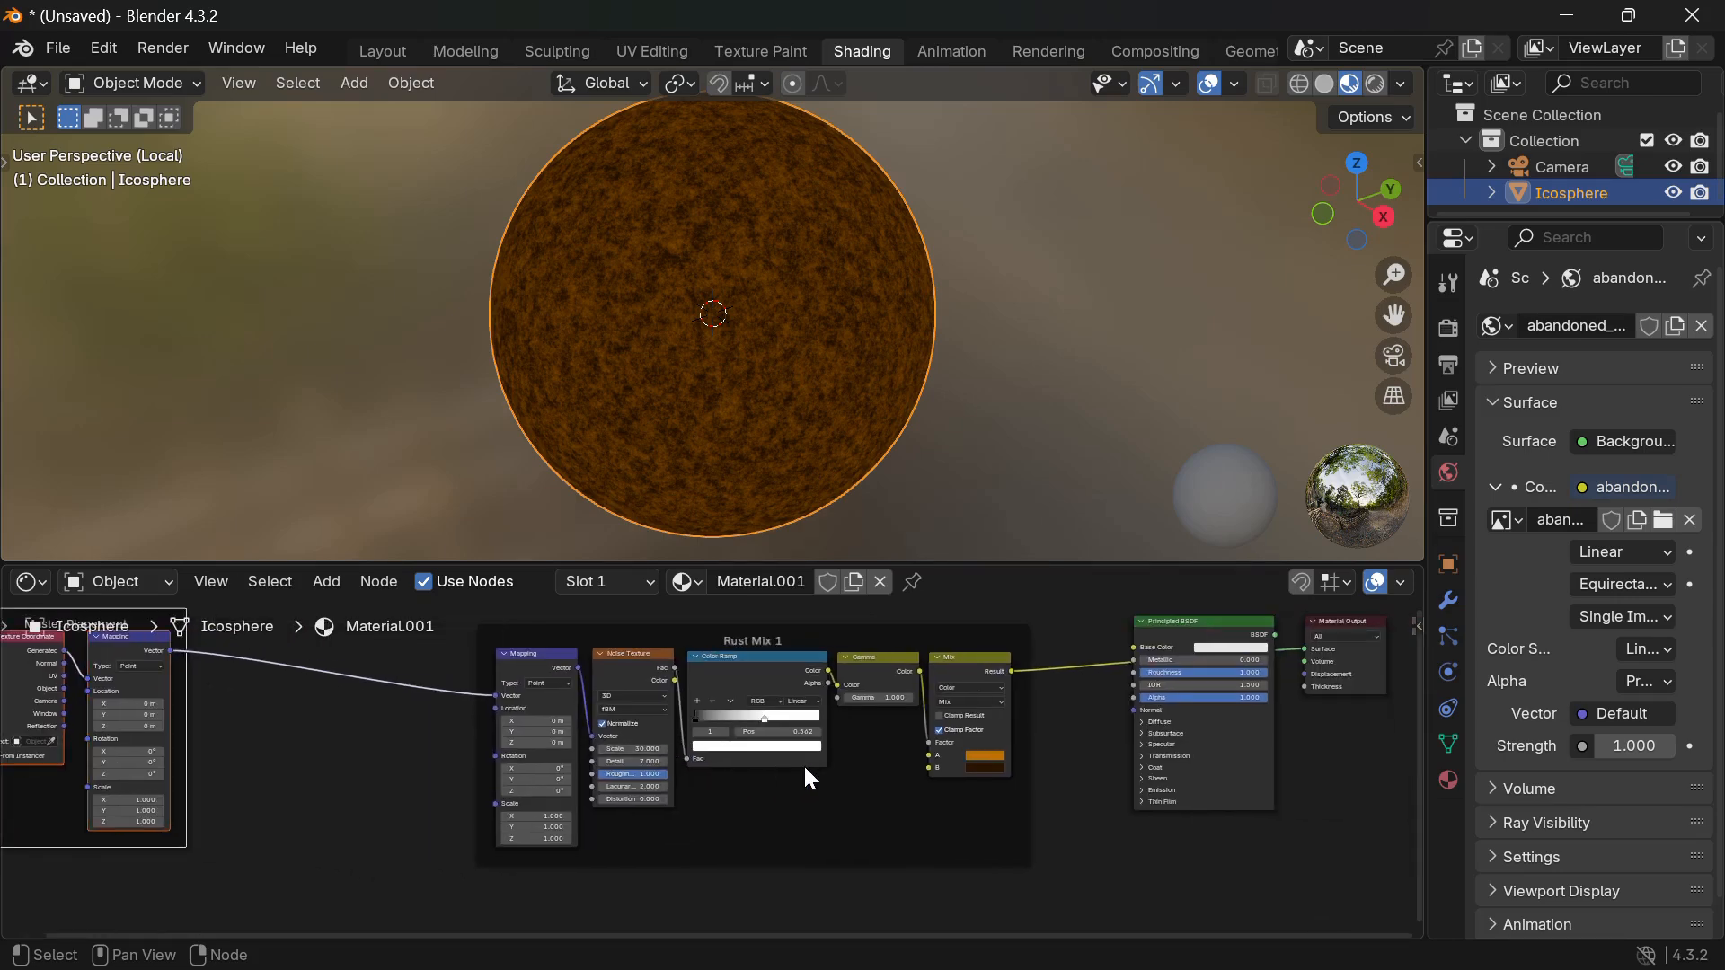
left_click_drag(964, 564, 965, 396)
scroll(1036, 515, "right", 3)
scroll(1037, 515, "down", 1)
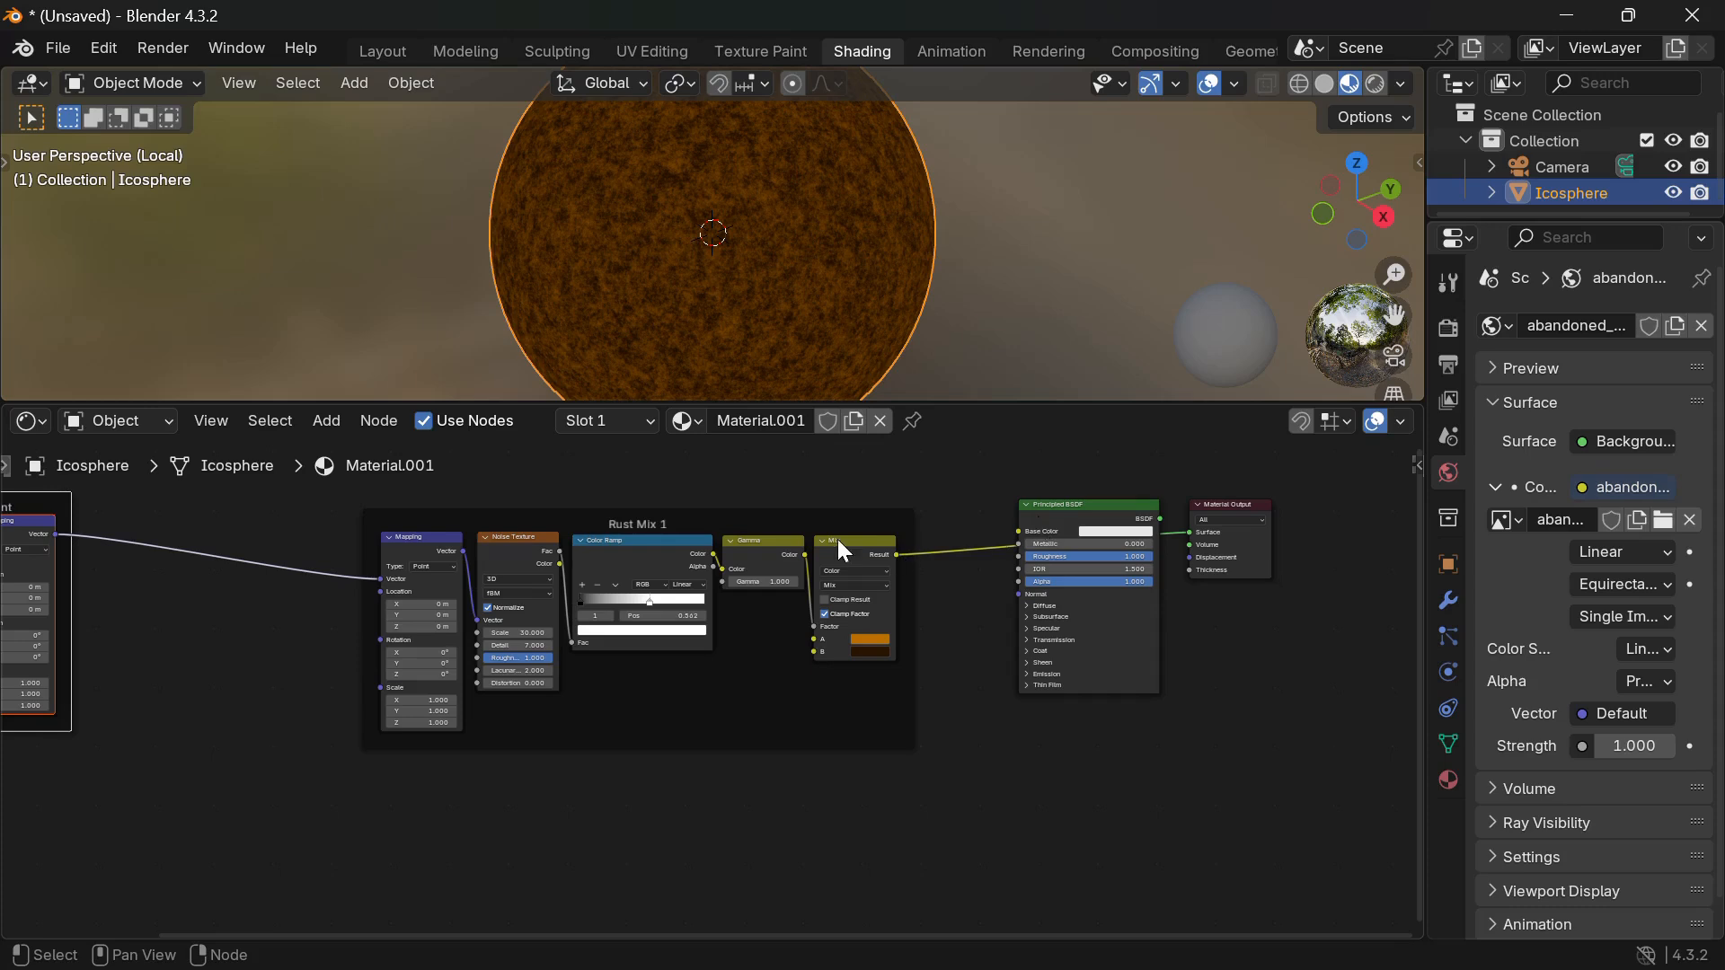
left_click_drag(719, 524, 478, 514)
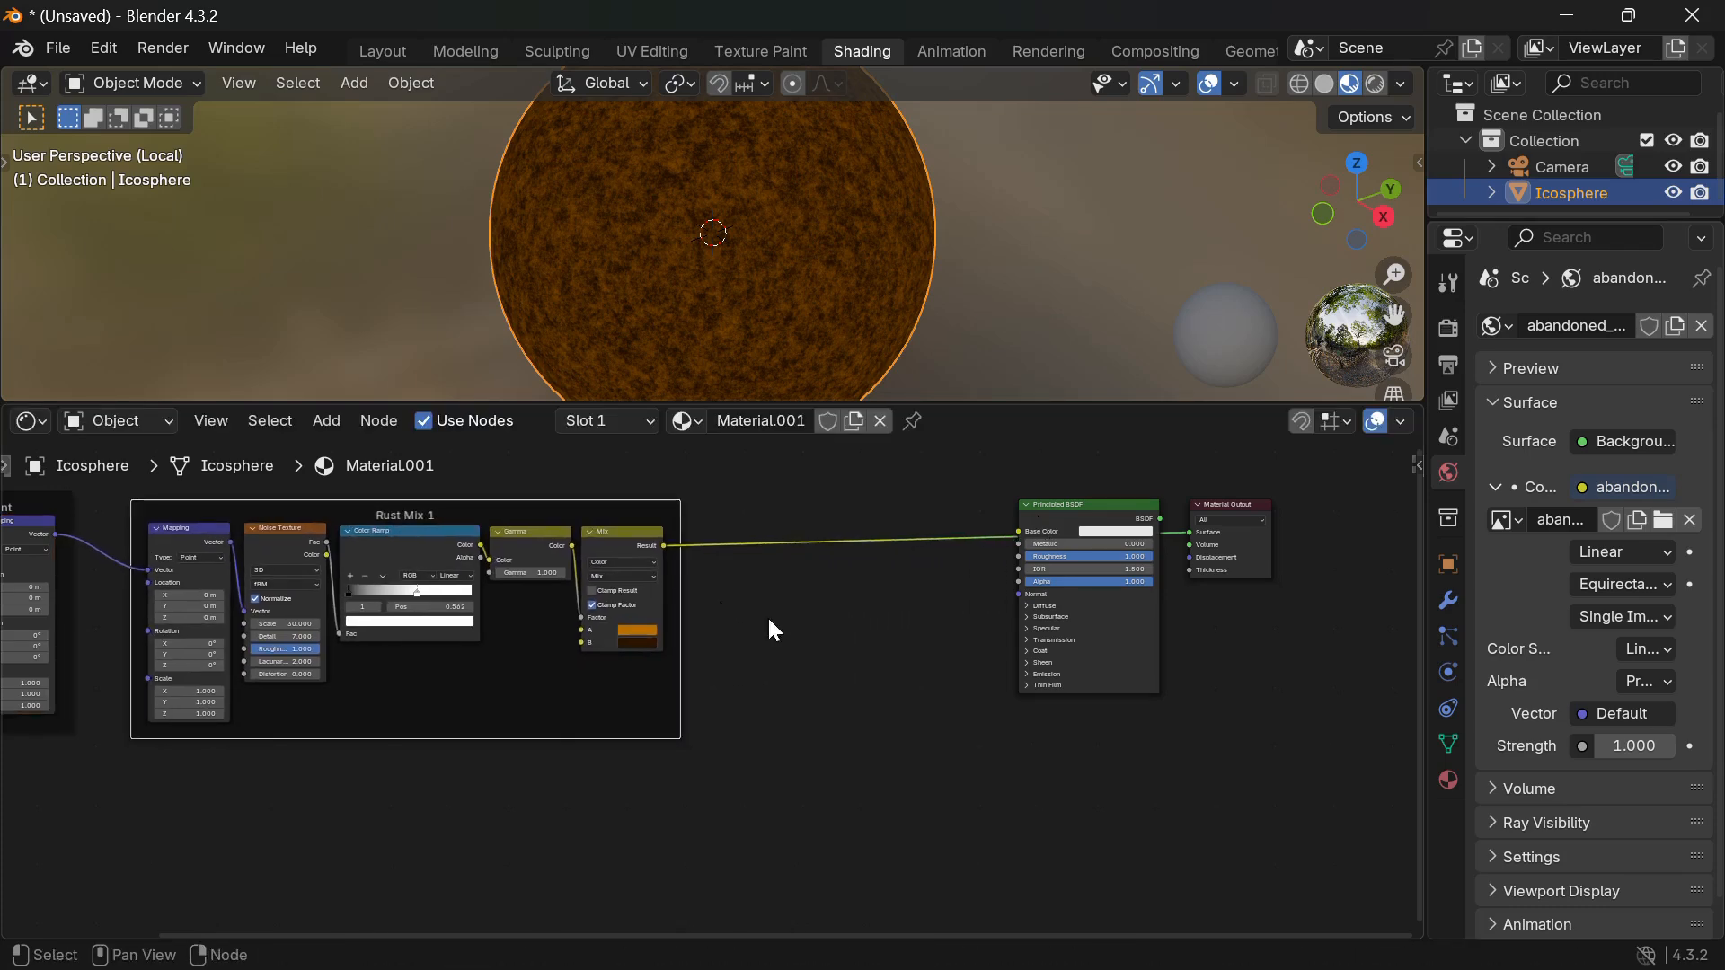
left_click(794, 633)
scroll(795, 633, "left", 4)
scroll(794, 632, "down", 2)
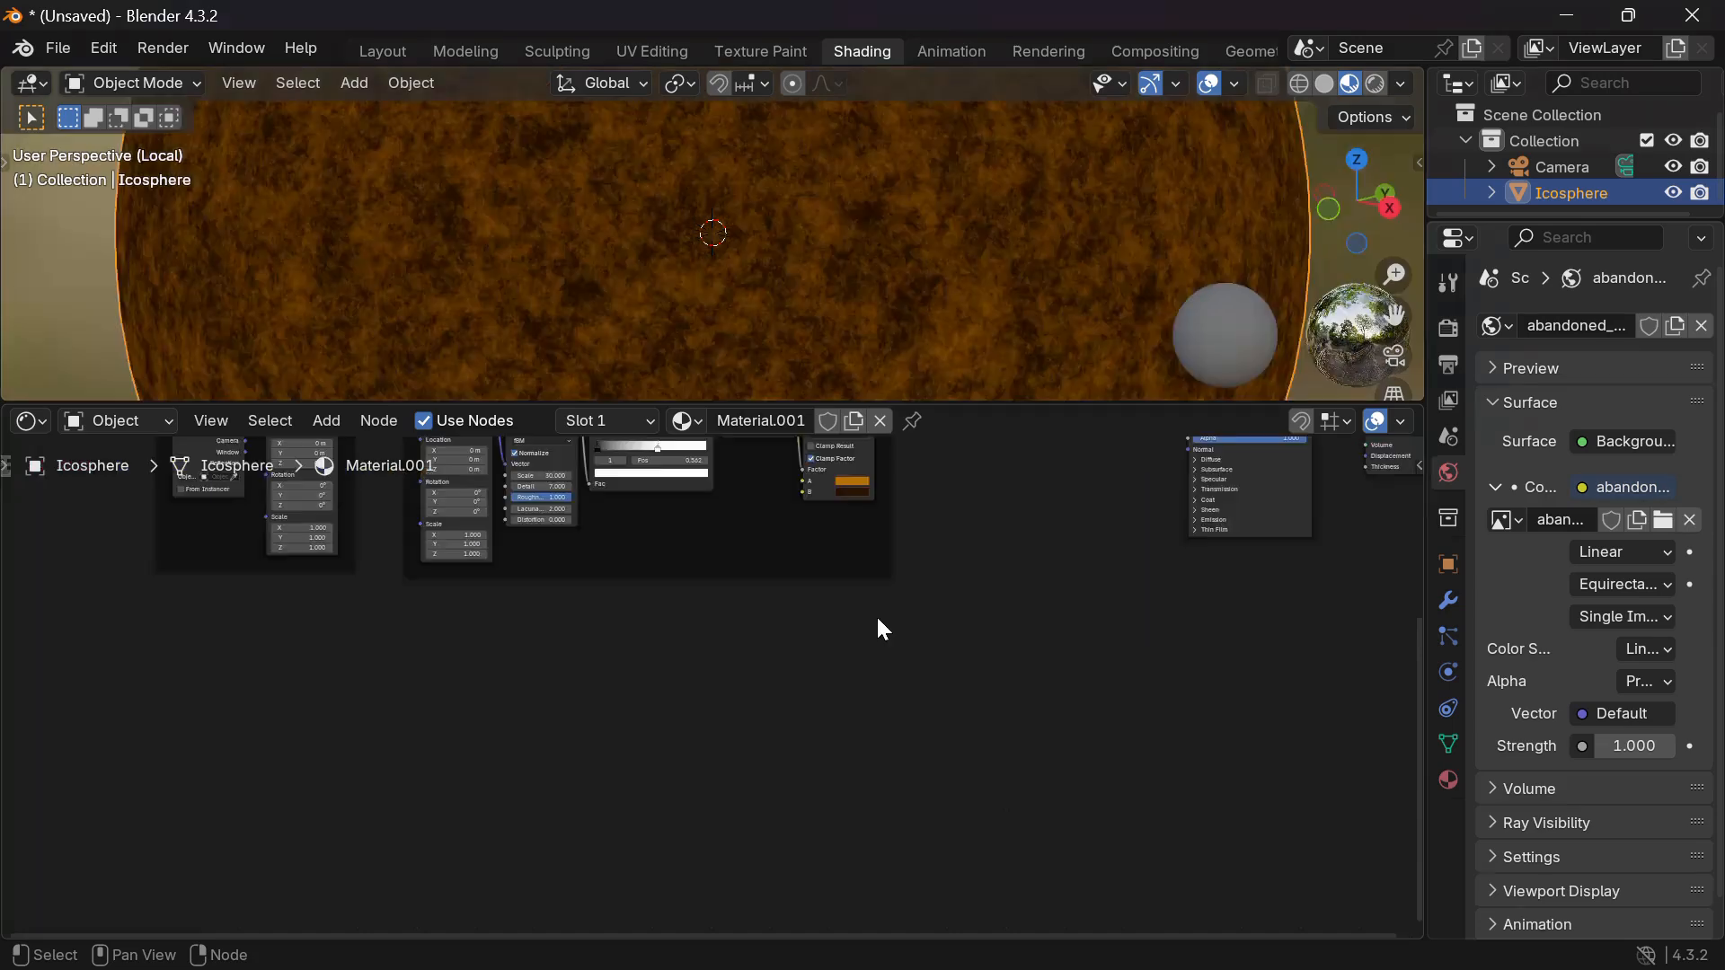
scroll(878, 618, "up", 4)
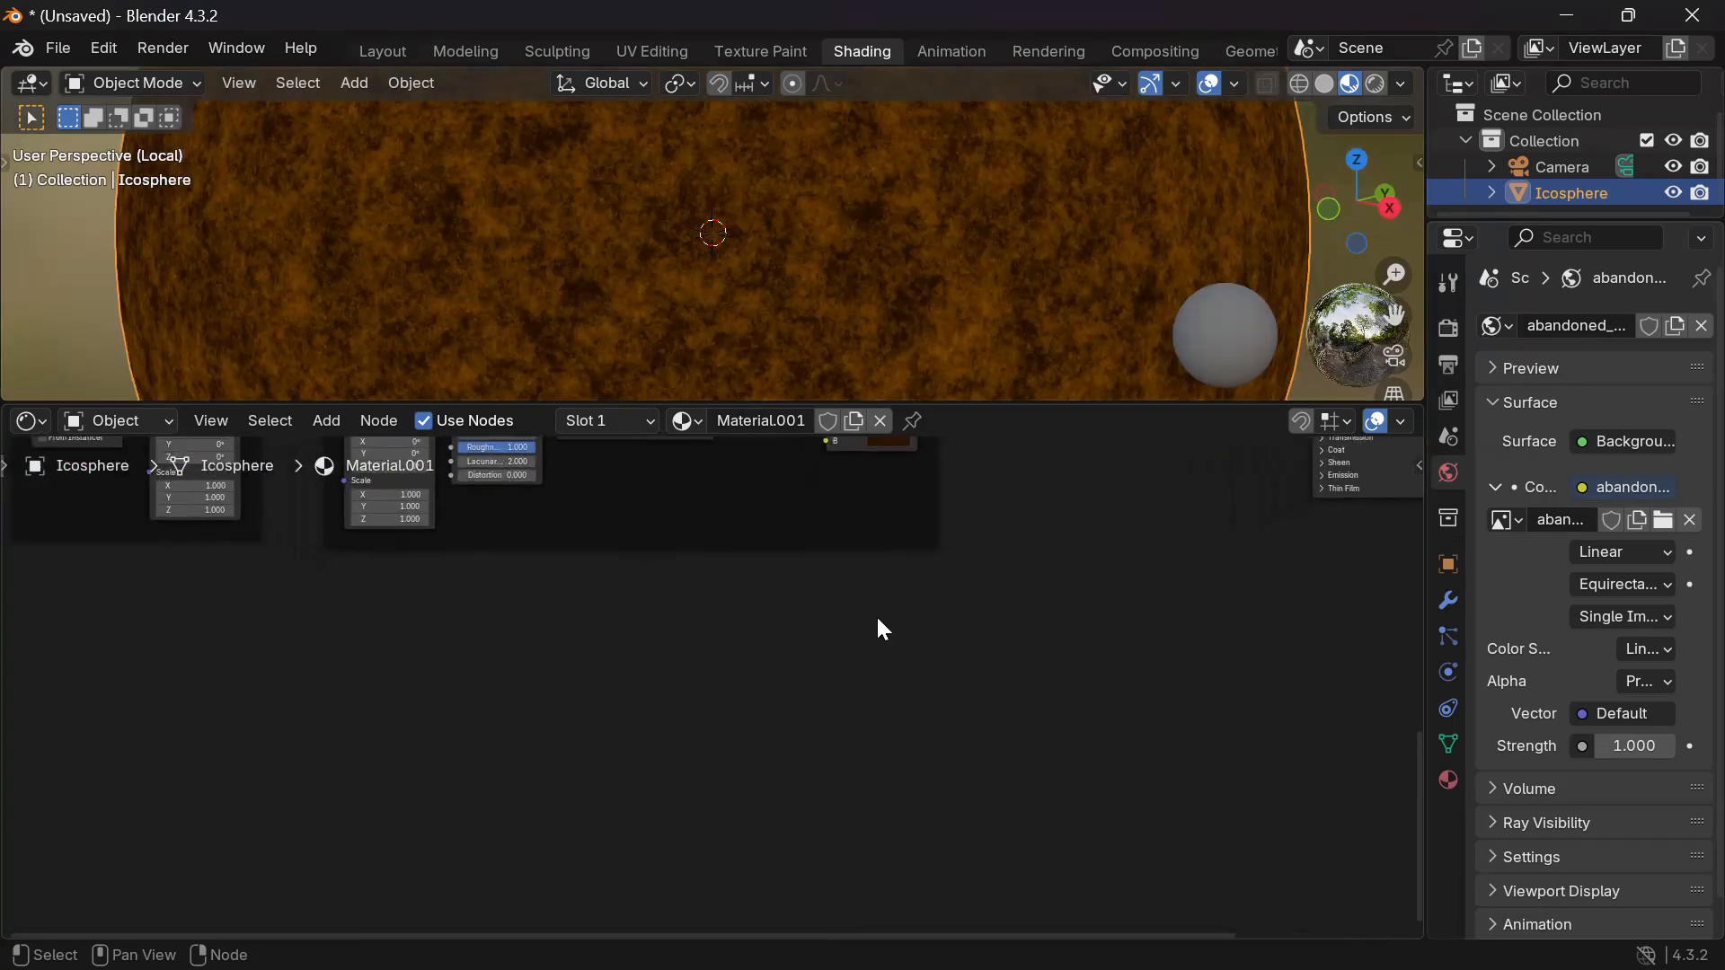
scroll(877, 618, "down", 4)
scroll(632, 567, "up", 3)
scroll(631, 568, "left", 3)
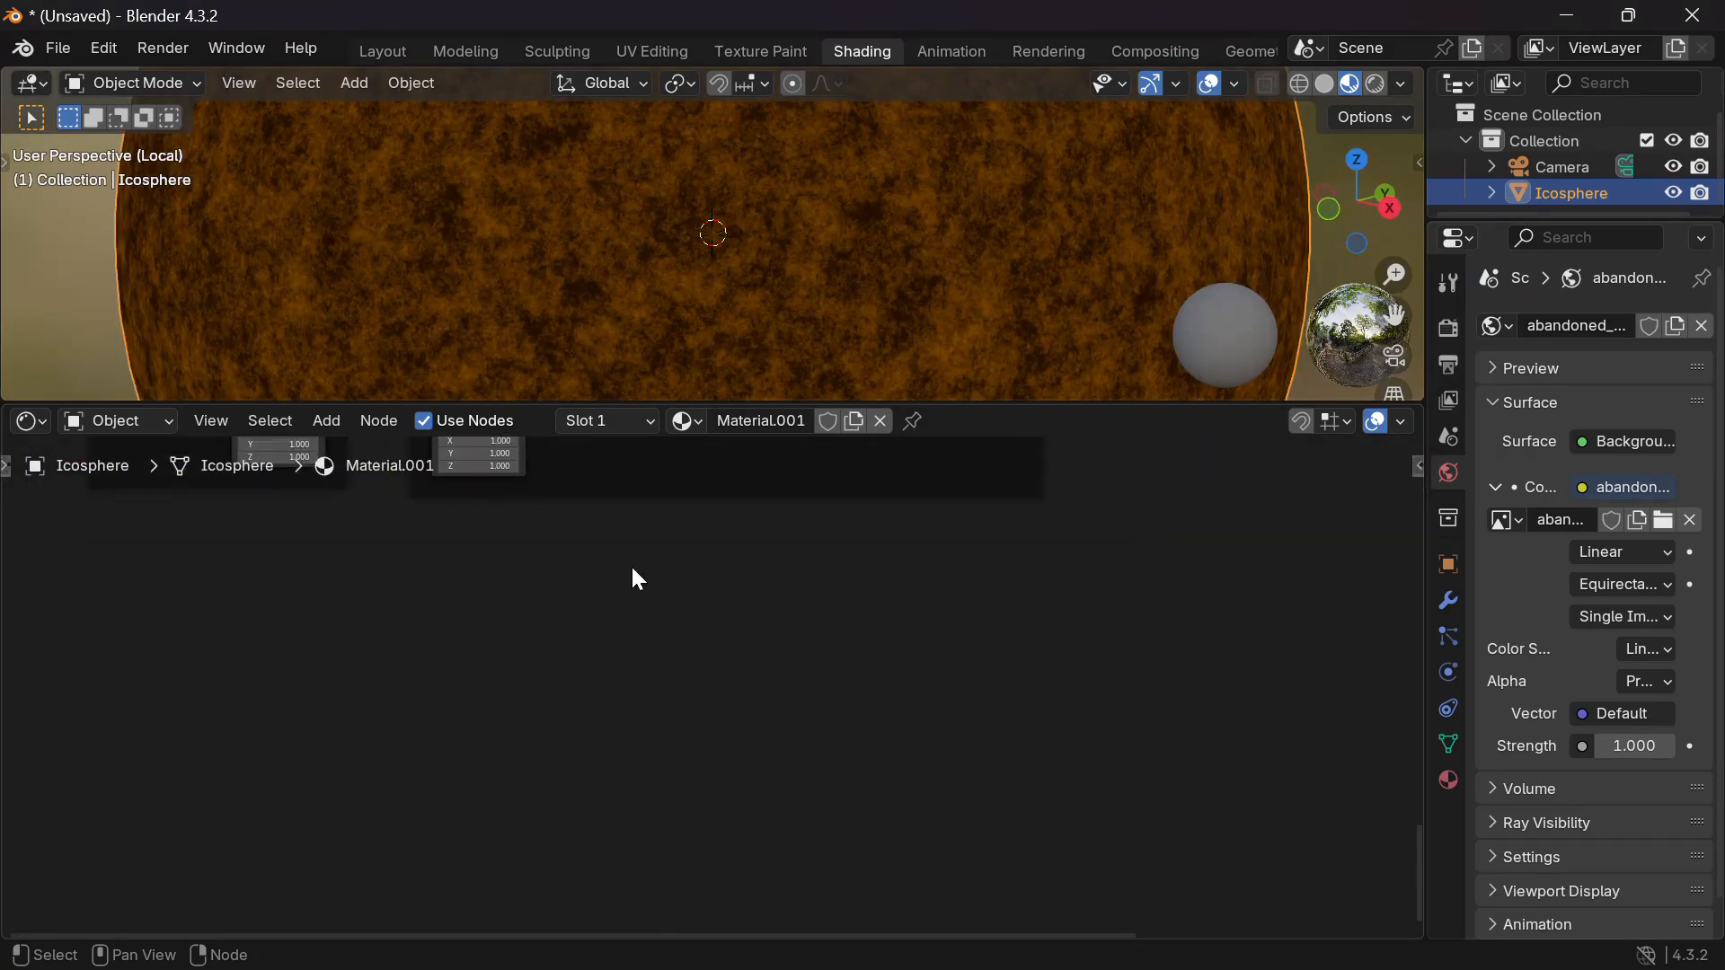
Add a Noise Texture node with a Color Ramp placed to its right.
key("shift+a")
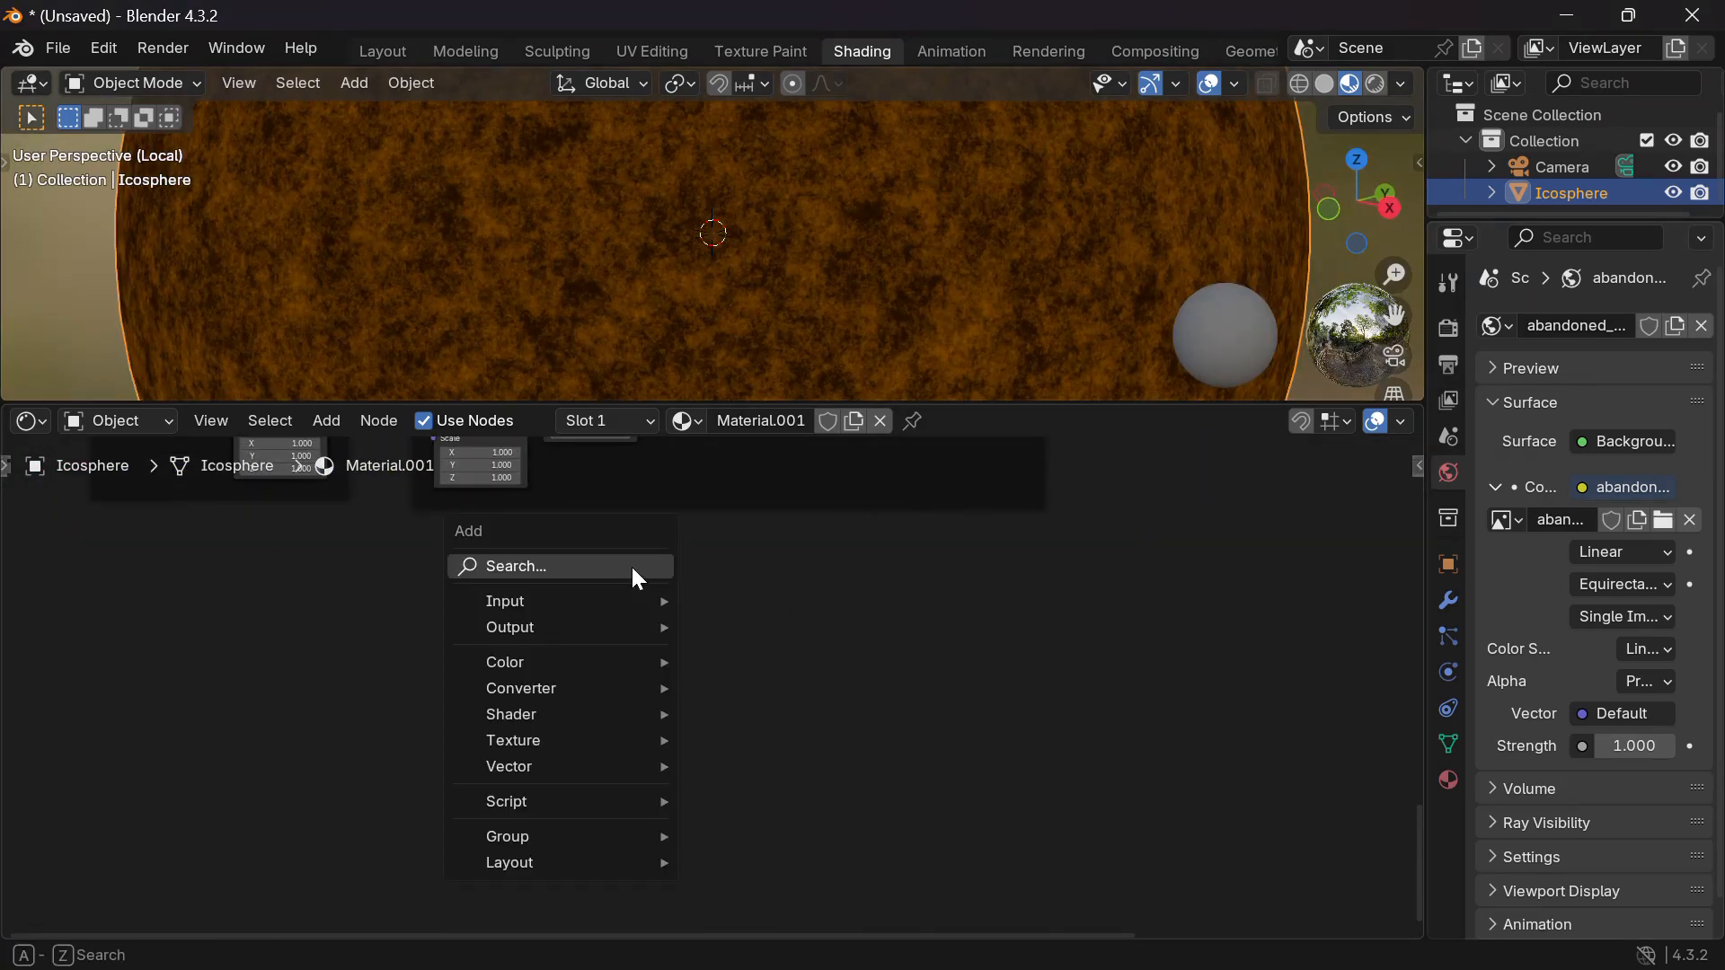
type("noise")
key("Return")
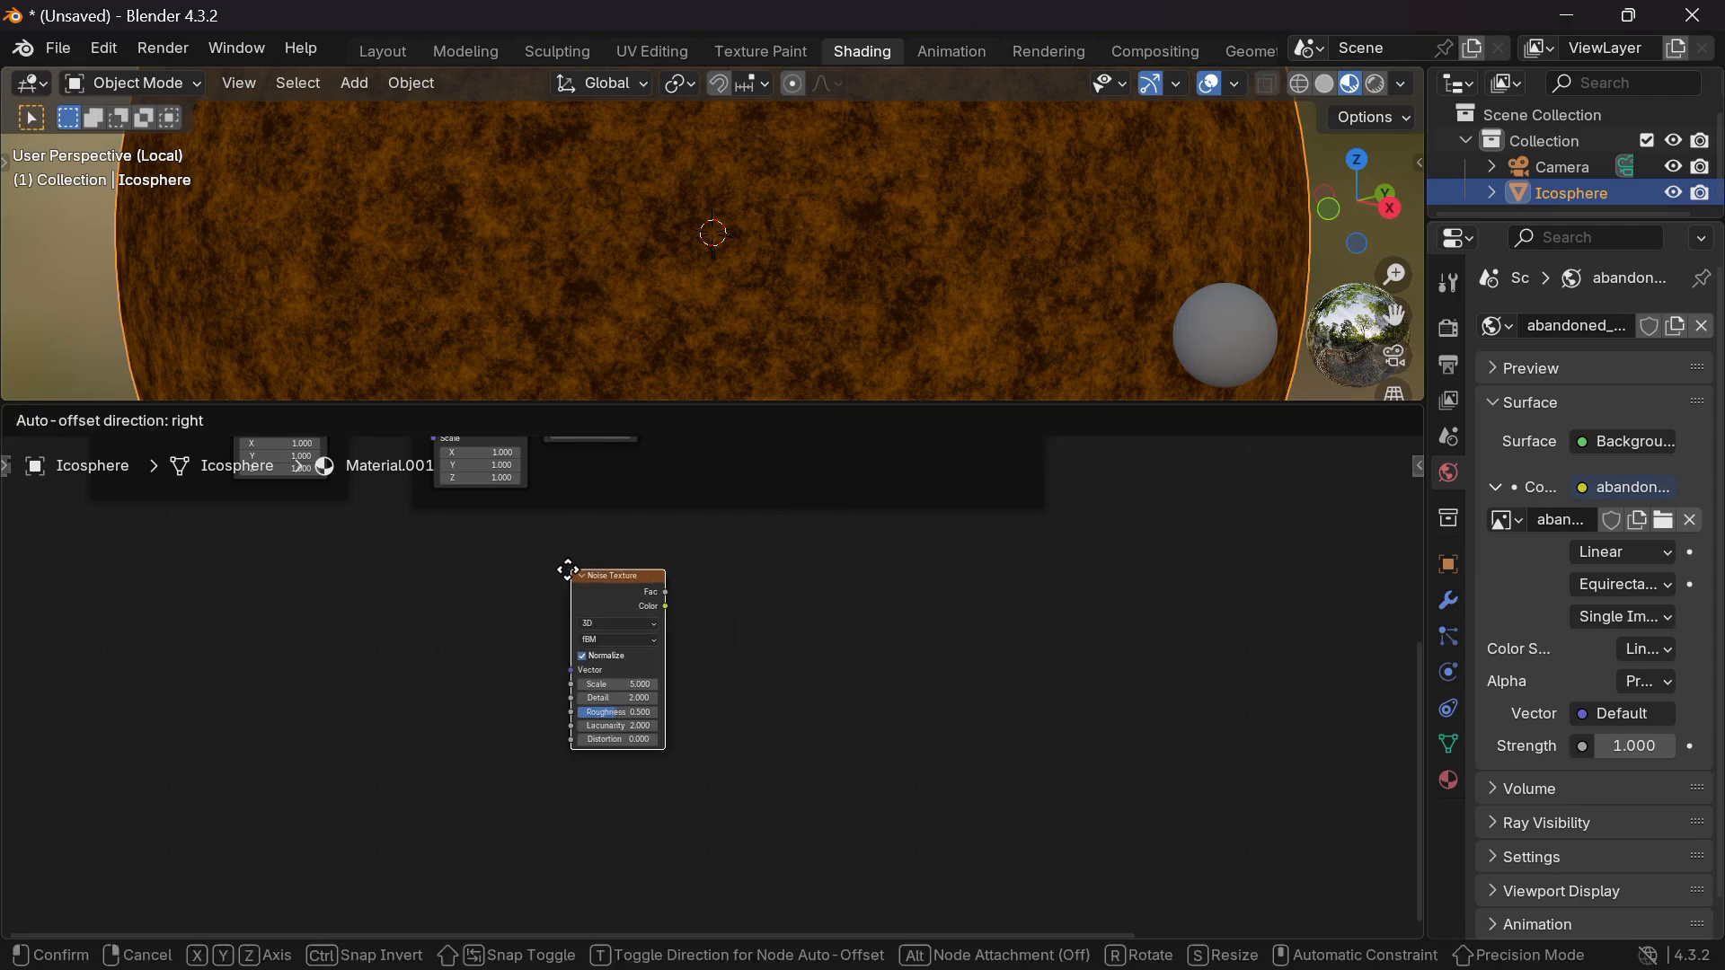
left_click(478, 586)
key("shift+a")
type("ramp")
key("Return")
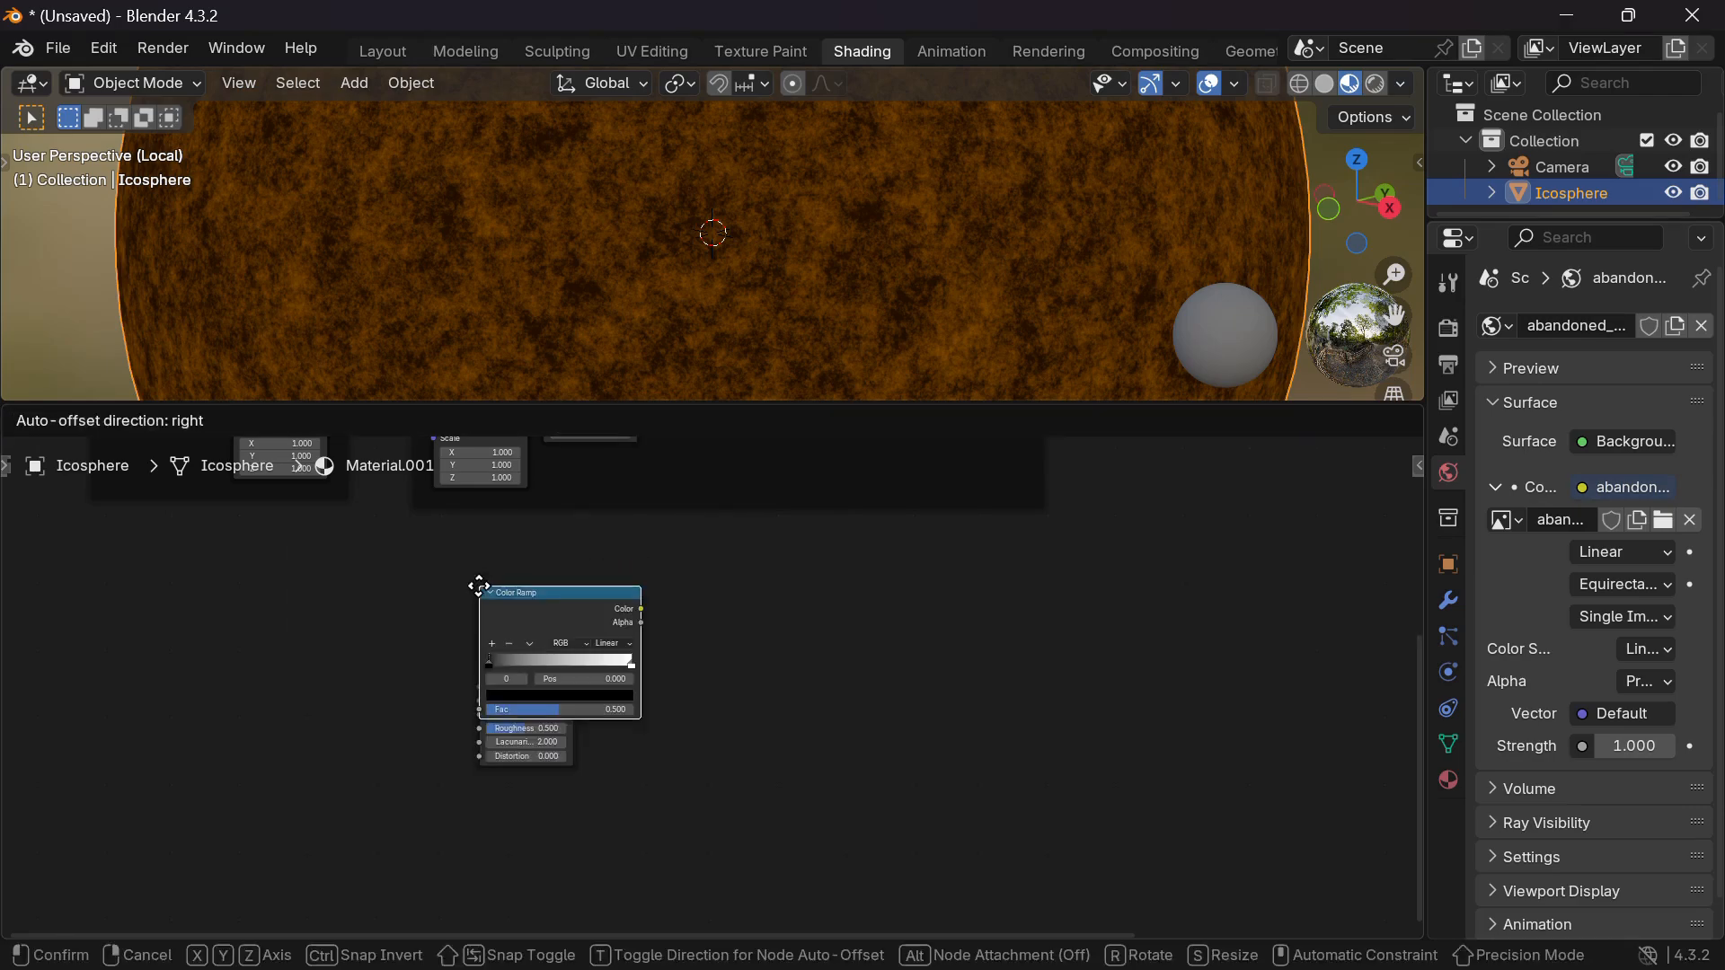
left_click(595, 586)
Add a Gamma node after the Color Ramp and a Mix node right of Gamma.
key("shift+a")
type("ga")
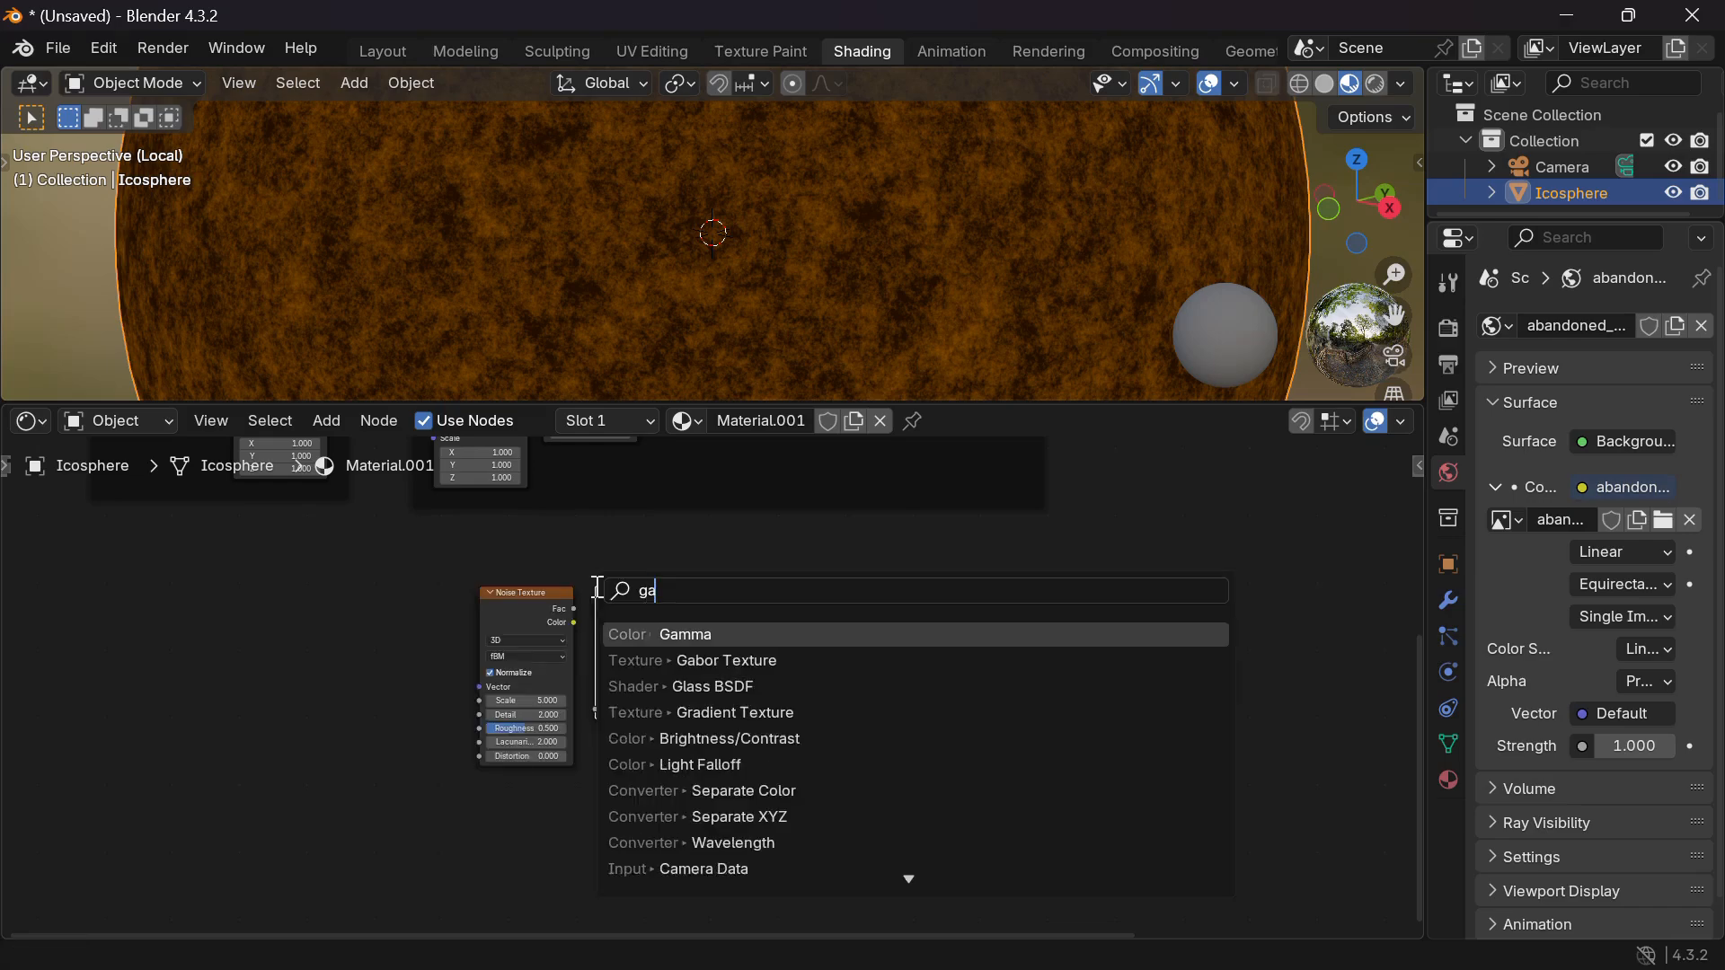
type("mma")
key("Return")
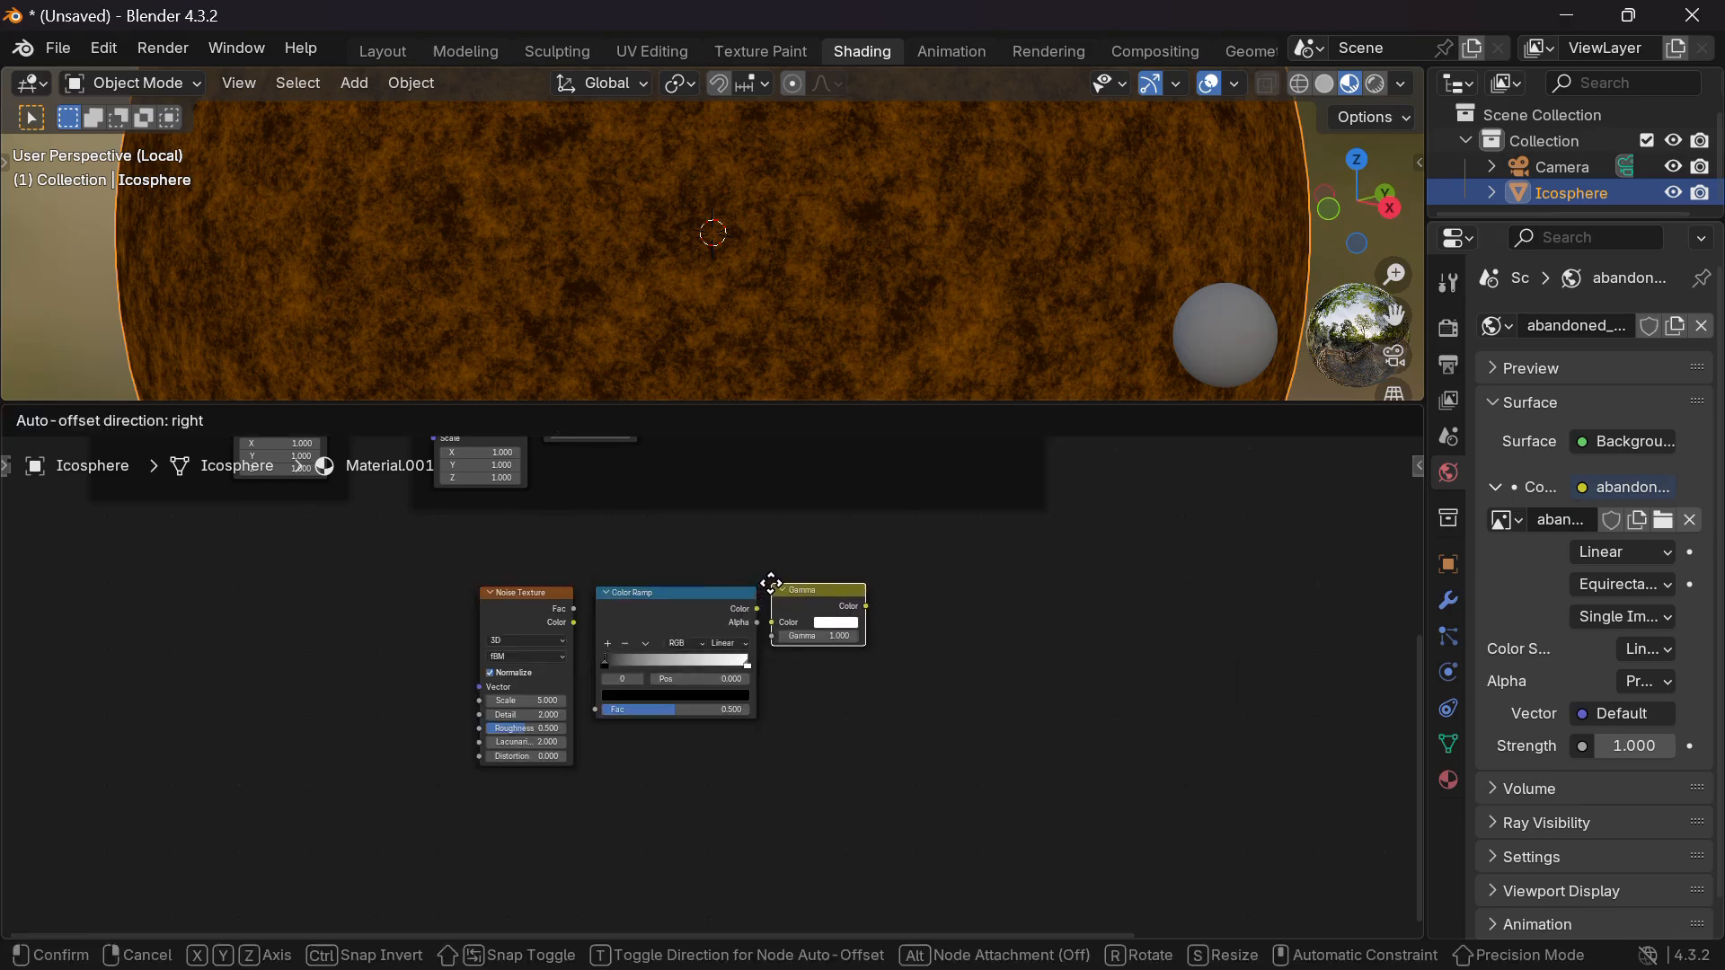
left_click(771, 584)
key("shift+a")
type("mix")
key("Return")
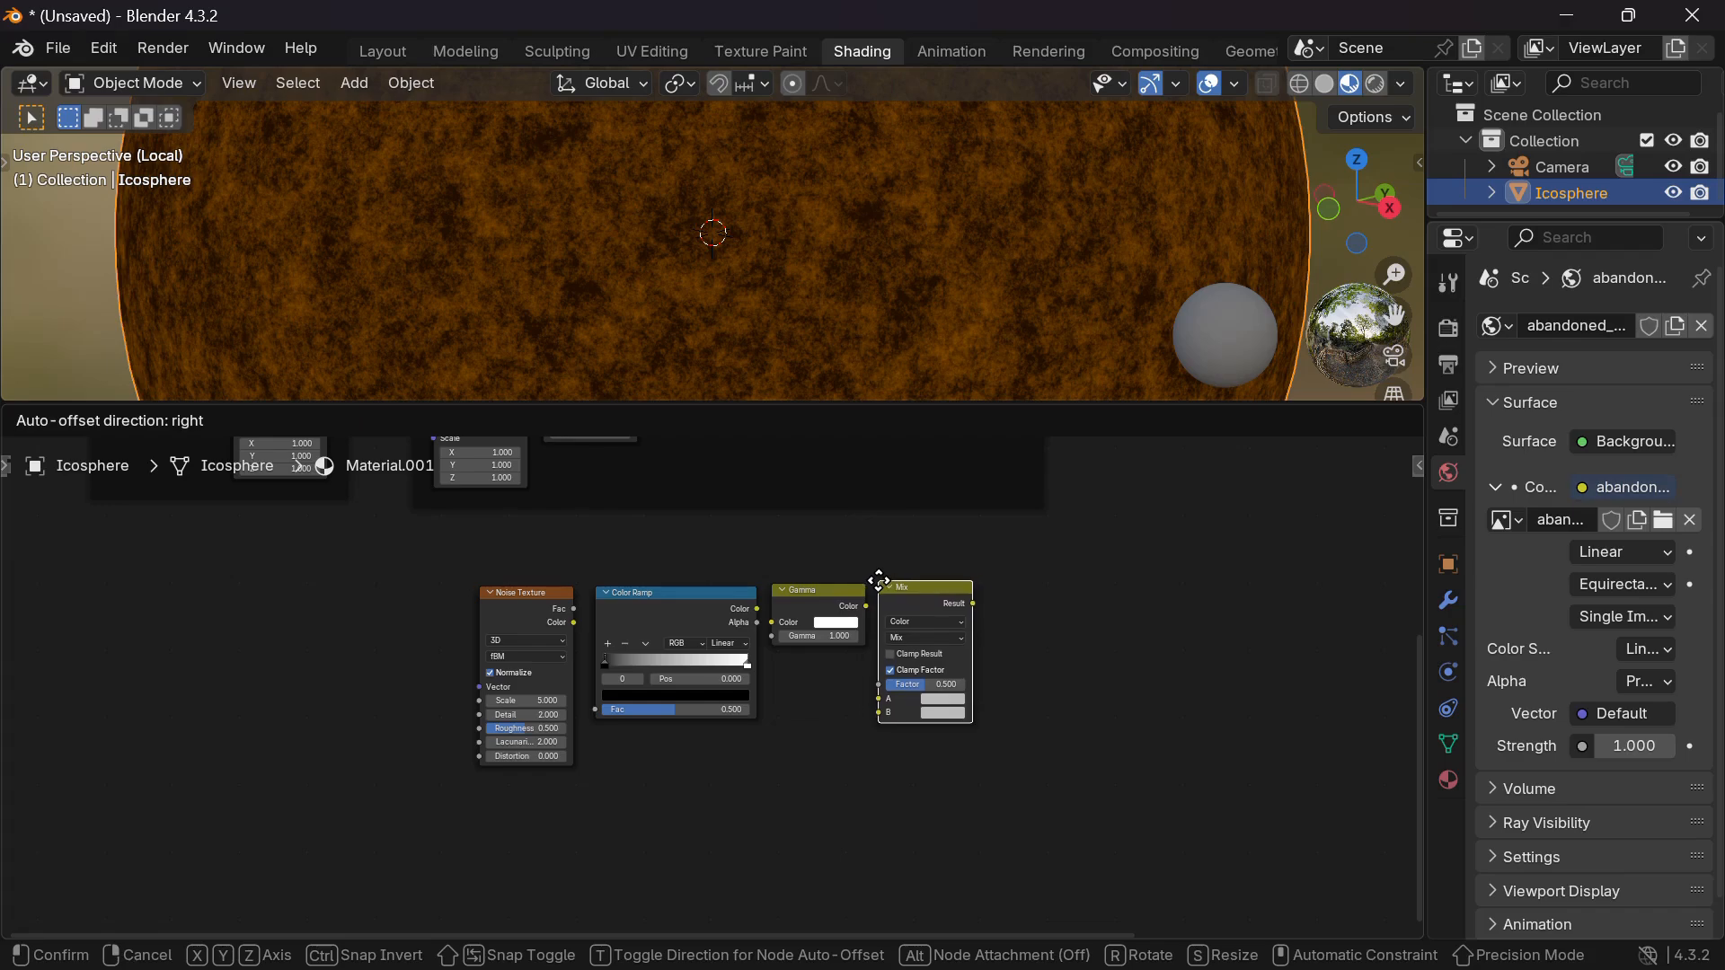
left_click(885, 591)
Add a Mapping node left of the noise and feed it Master Placement's Vector.
middle_click_drag(393, 601, 483, 668)
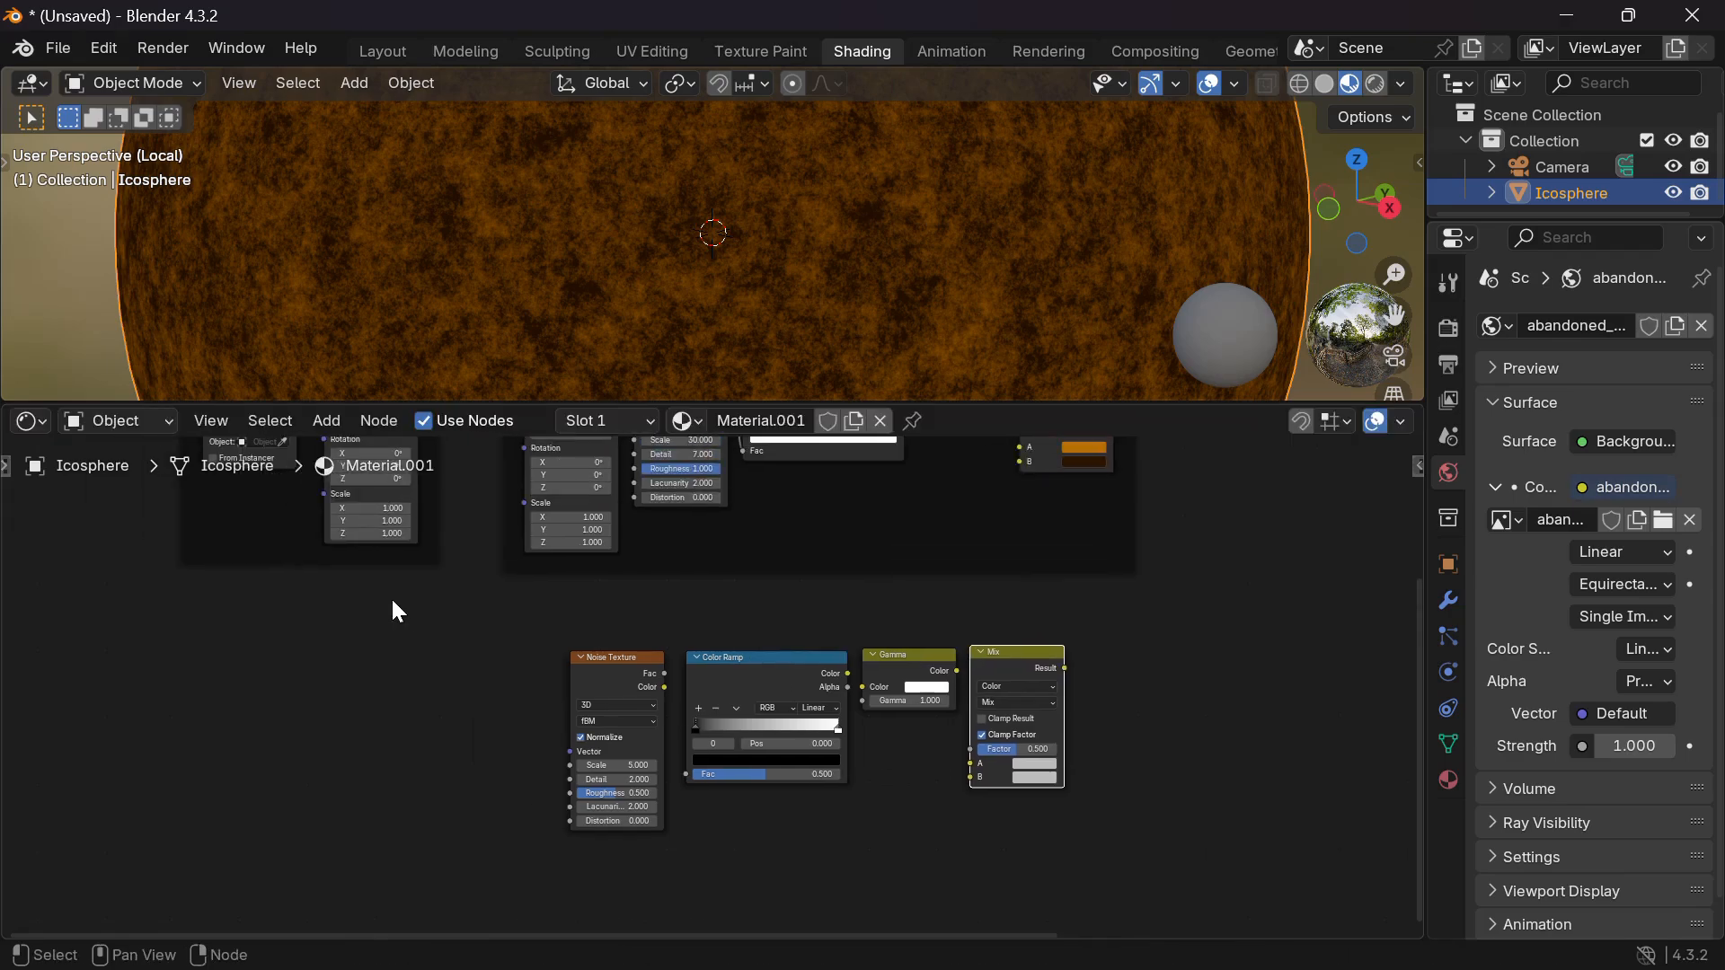
scroll(393, 601, "down", 6)
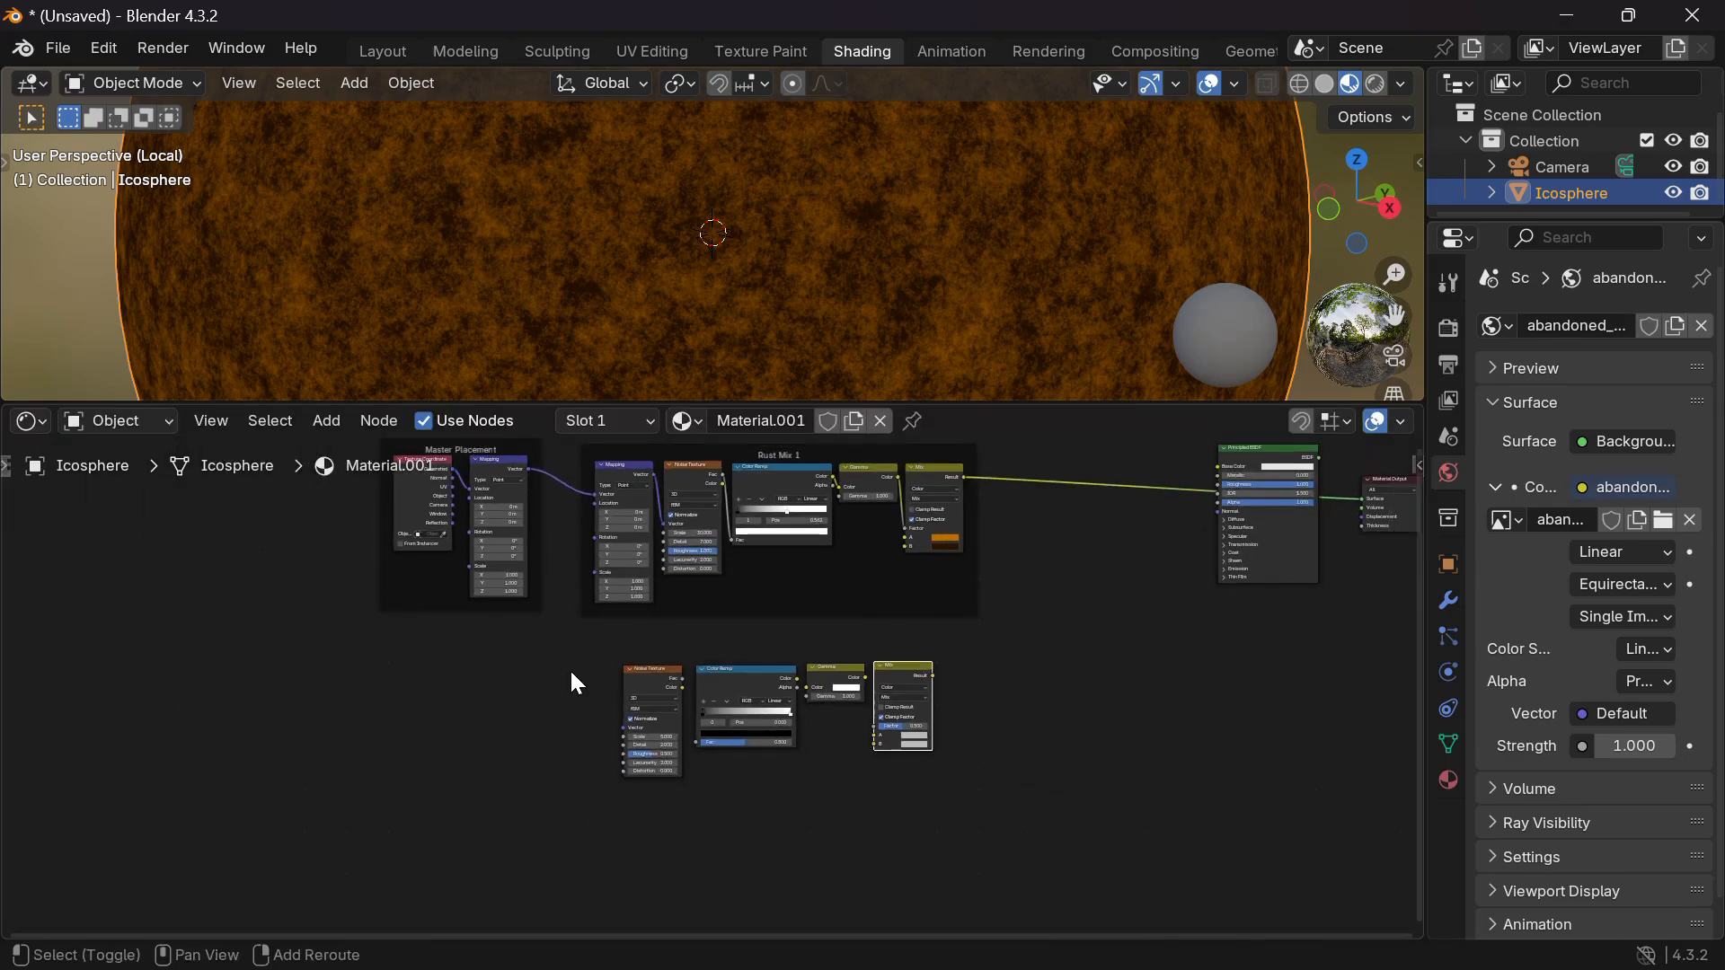
key("shift+a")
type("mapp")
key("Return")
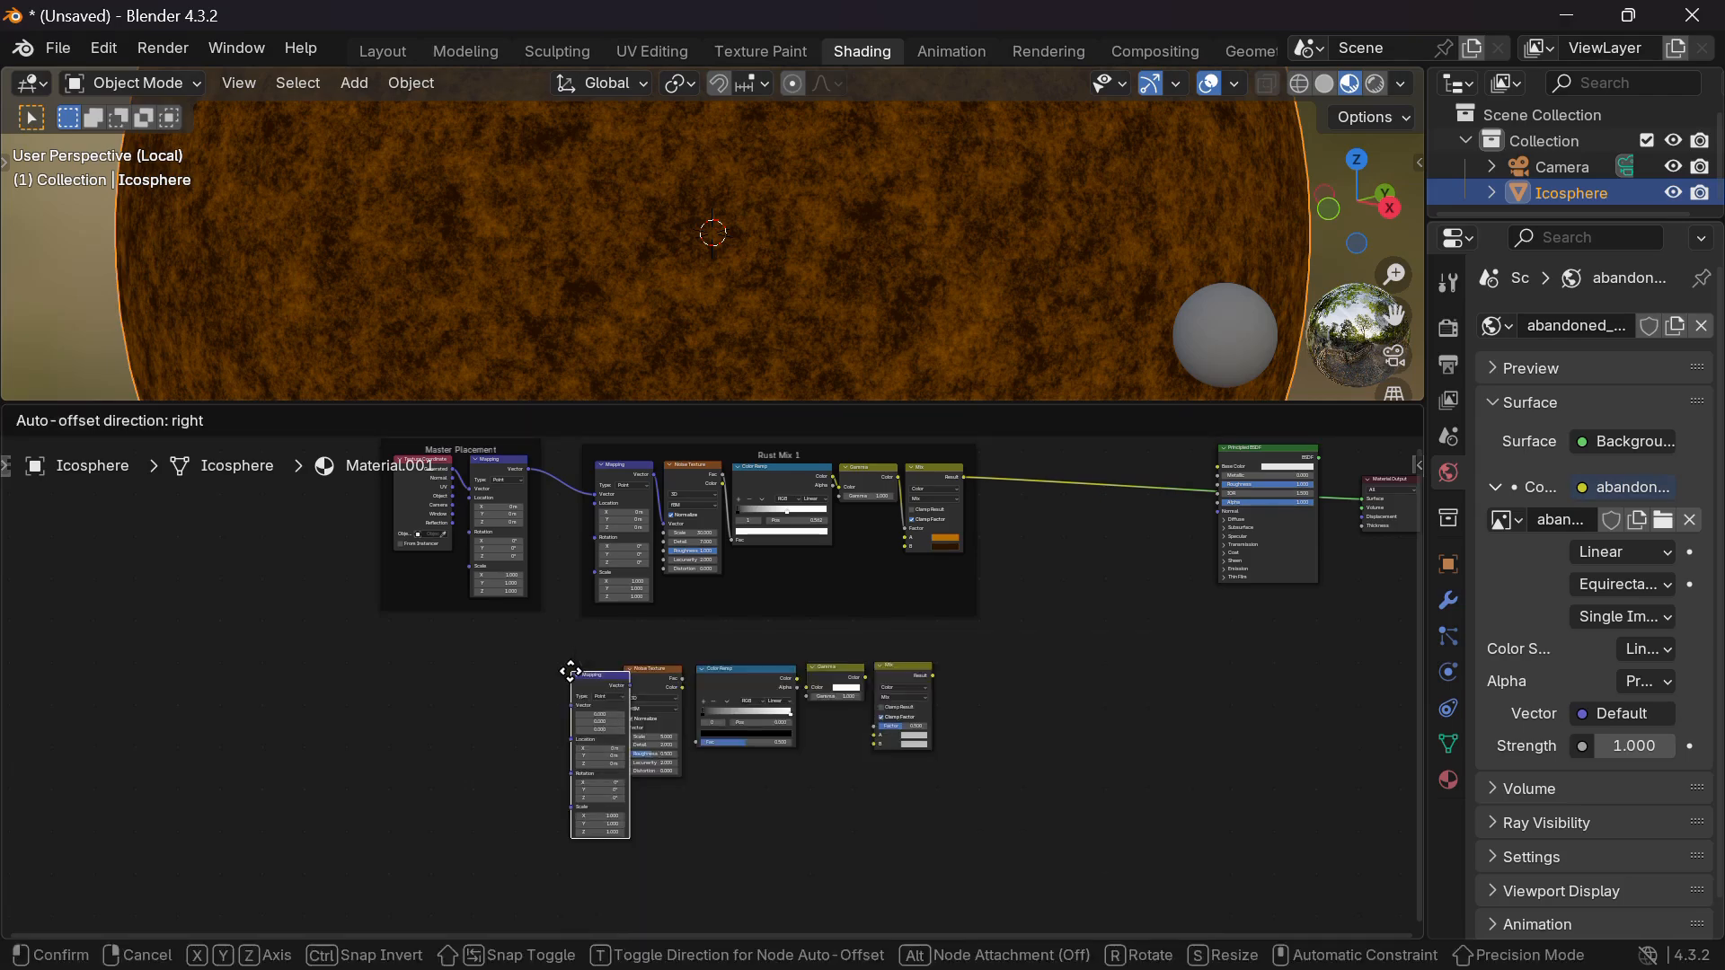
left_click(553, 668)
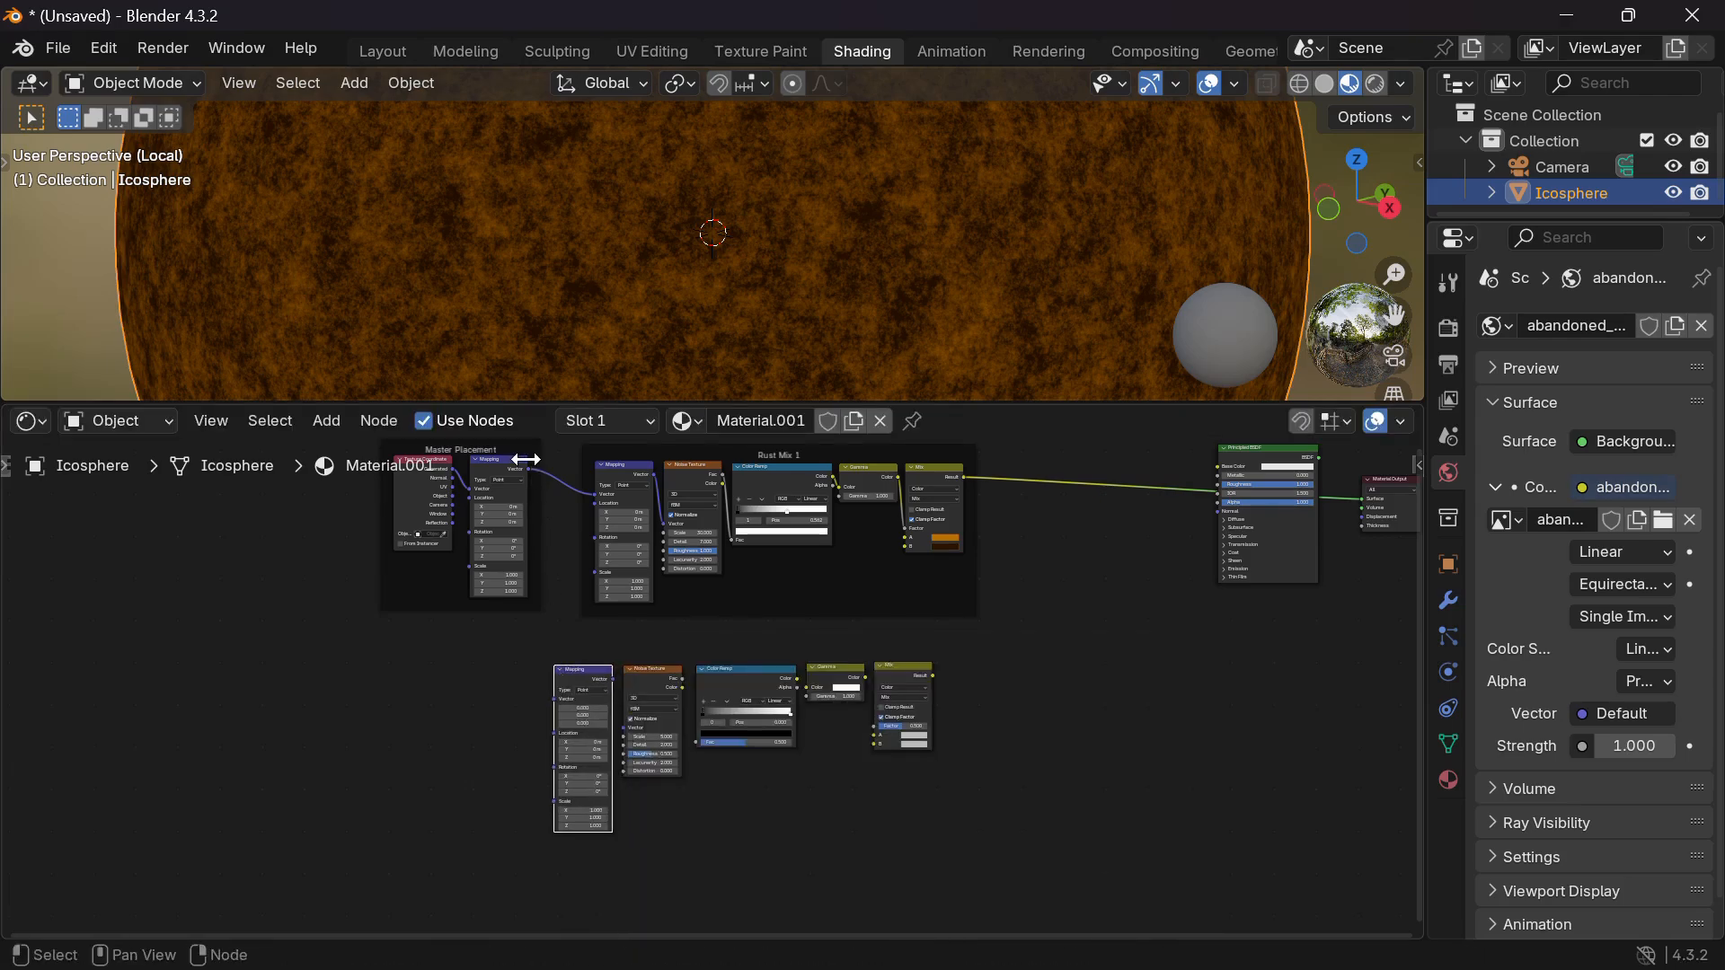
left_click_drag(527, 466, 696, 742)
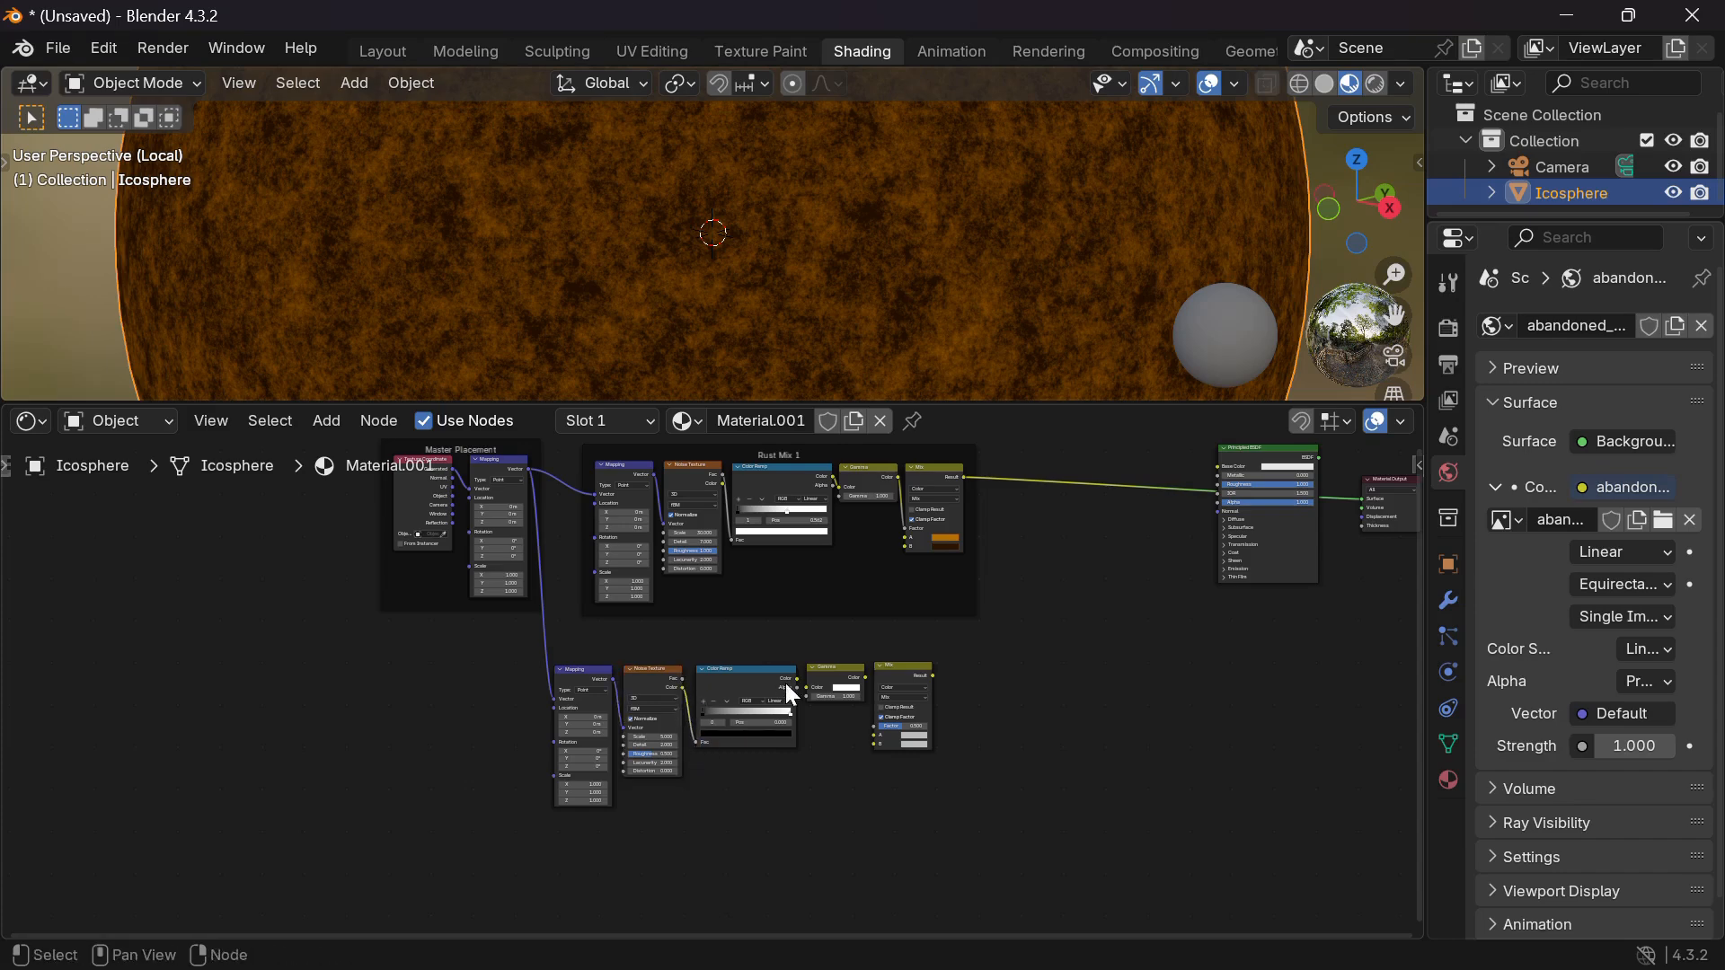
Connect the noise into the Color Ramp Fac and make the new Mix drive the output.
left_click_drag(796, 677, 1039, 633)
left_click(1032, 634, "ctrl+shift")
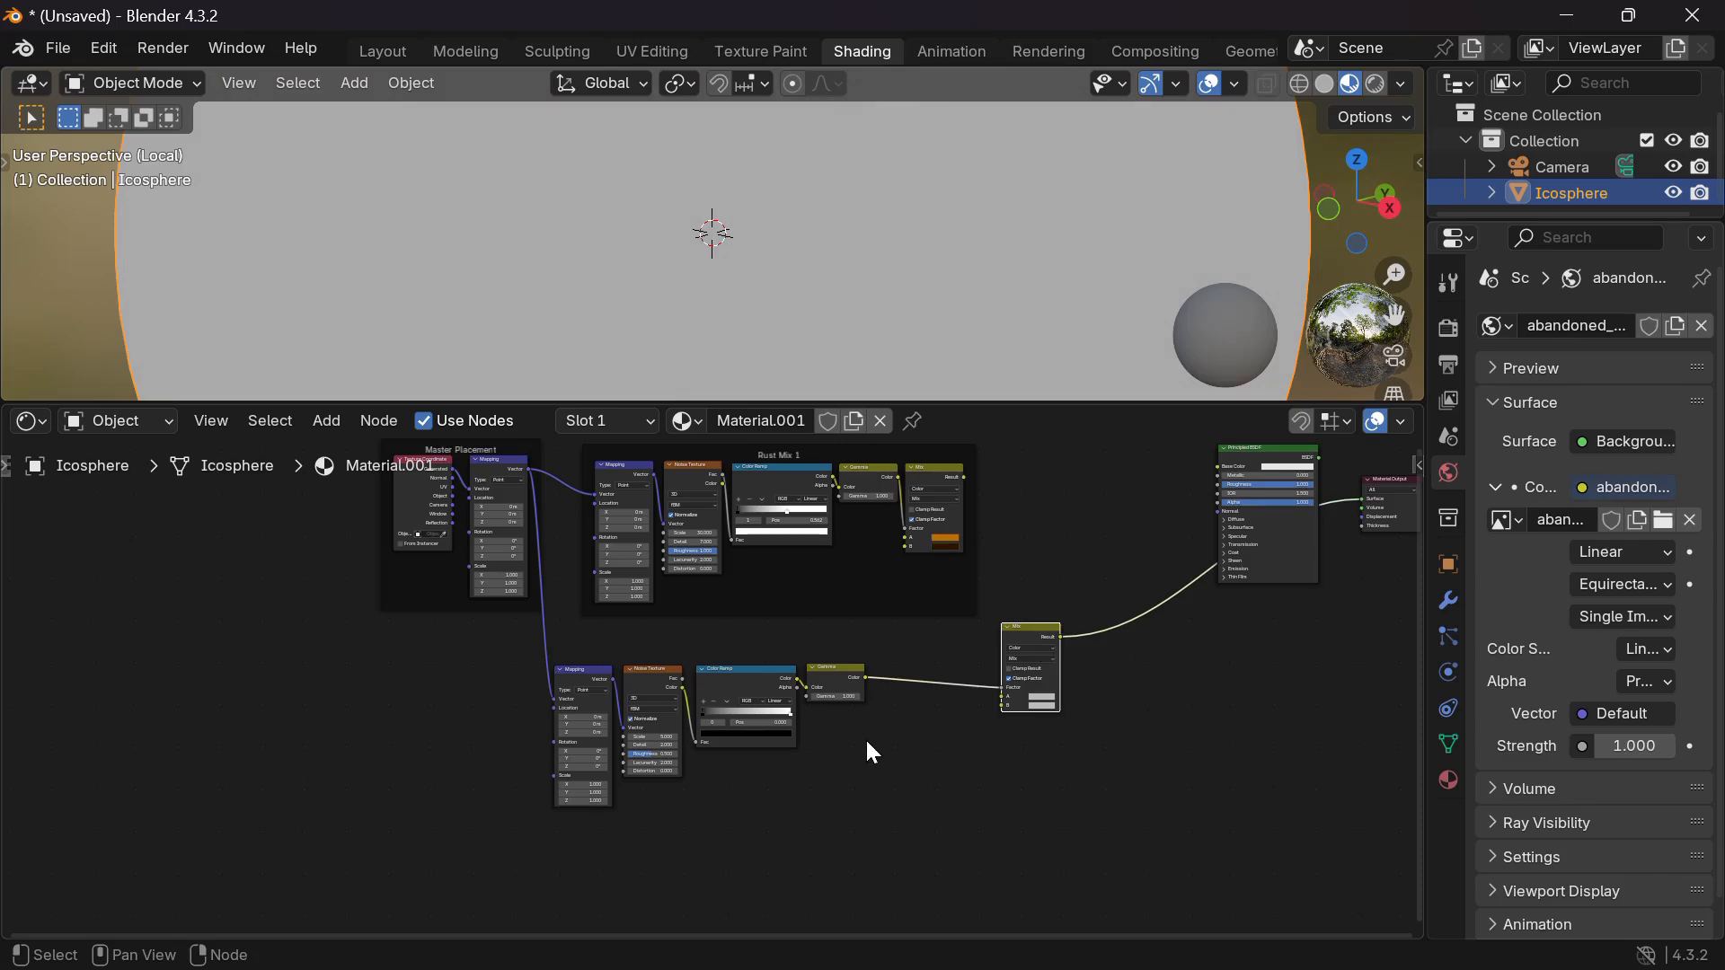
scroll(865, 737, "up", 3)
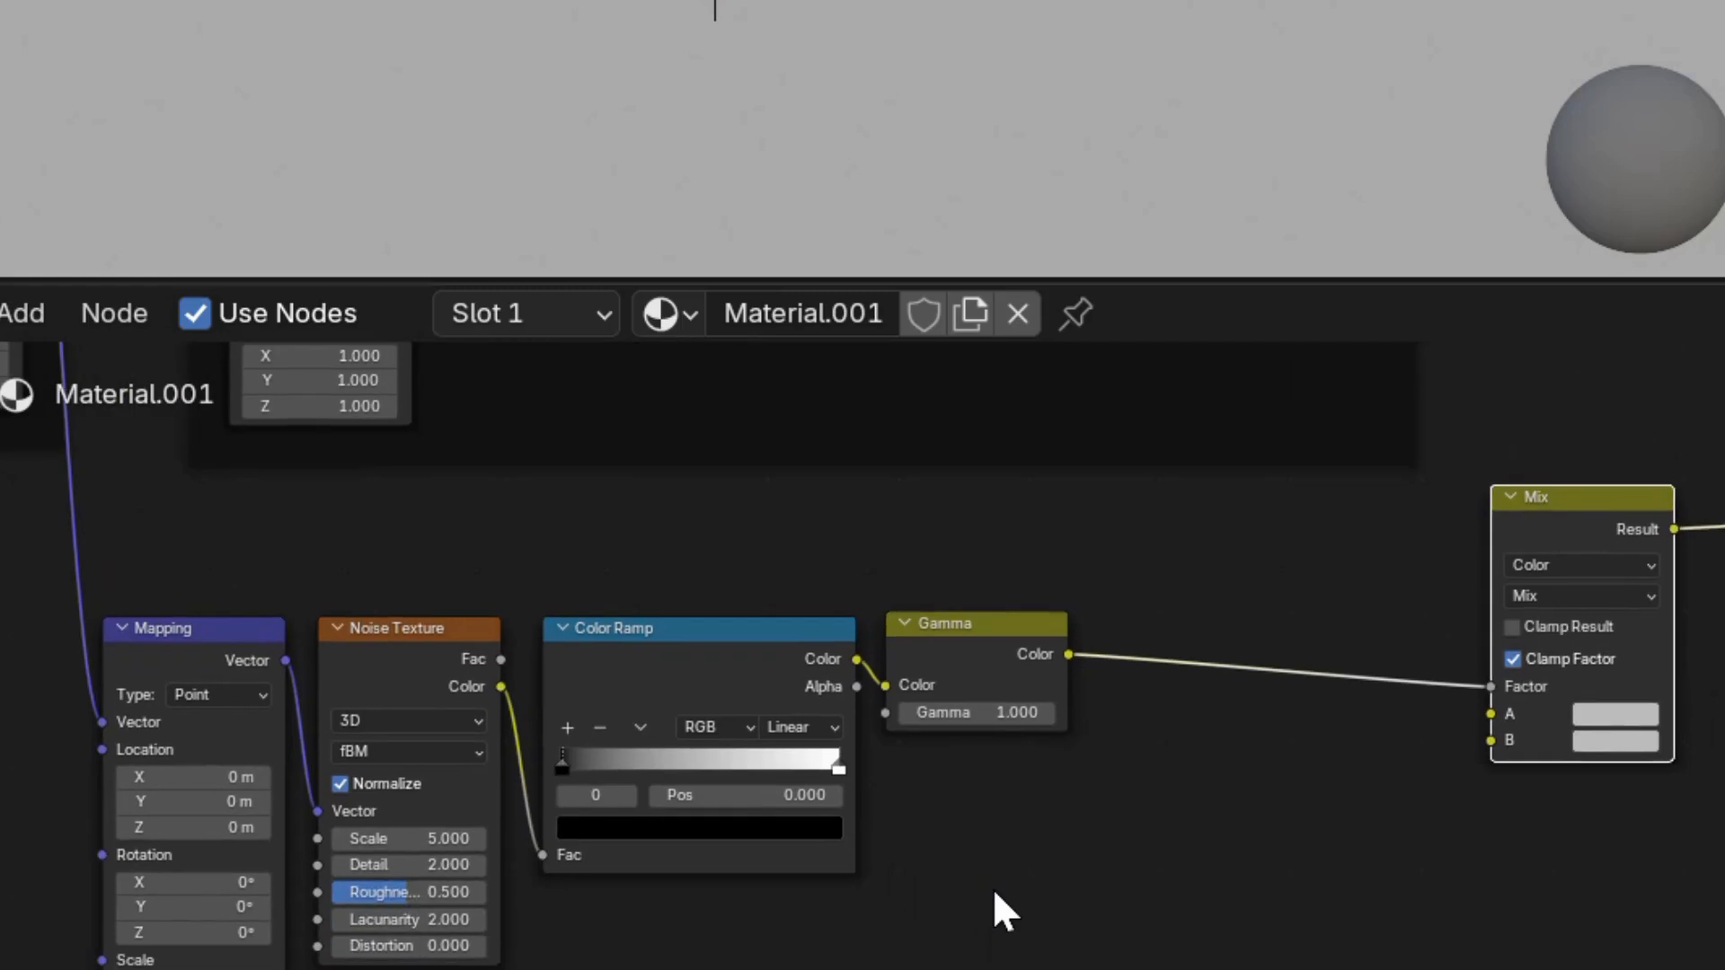
Preview the Gamma output directly on the sphere and disconnect it from the Mix Factor.
left_click(988, 670, "ctrl+shift")
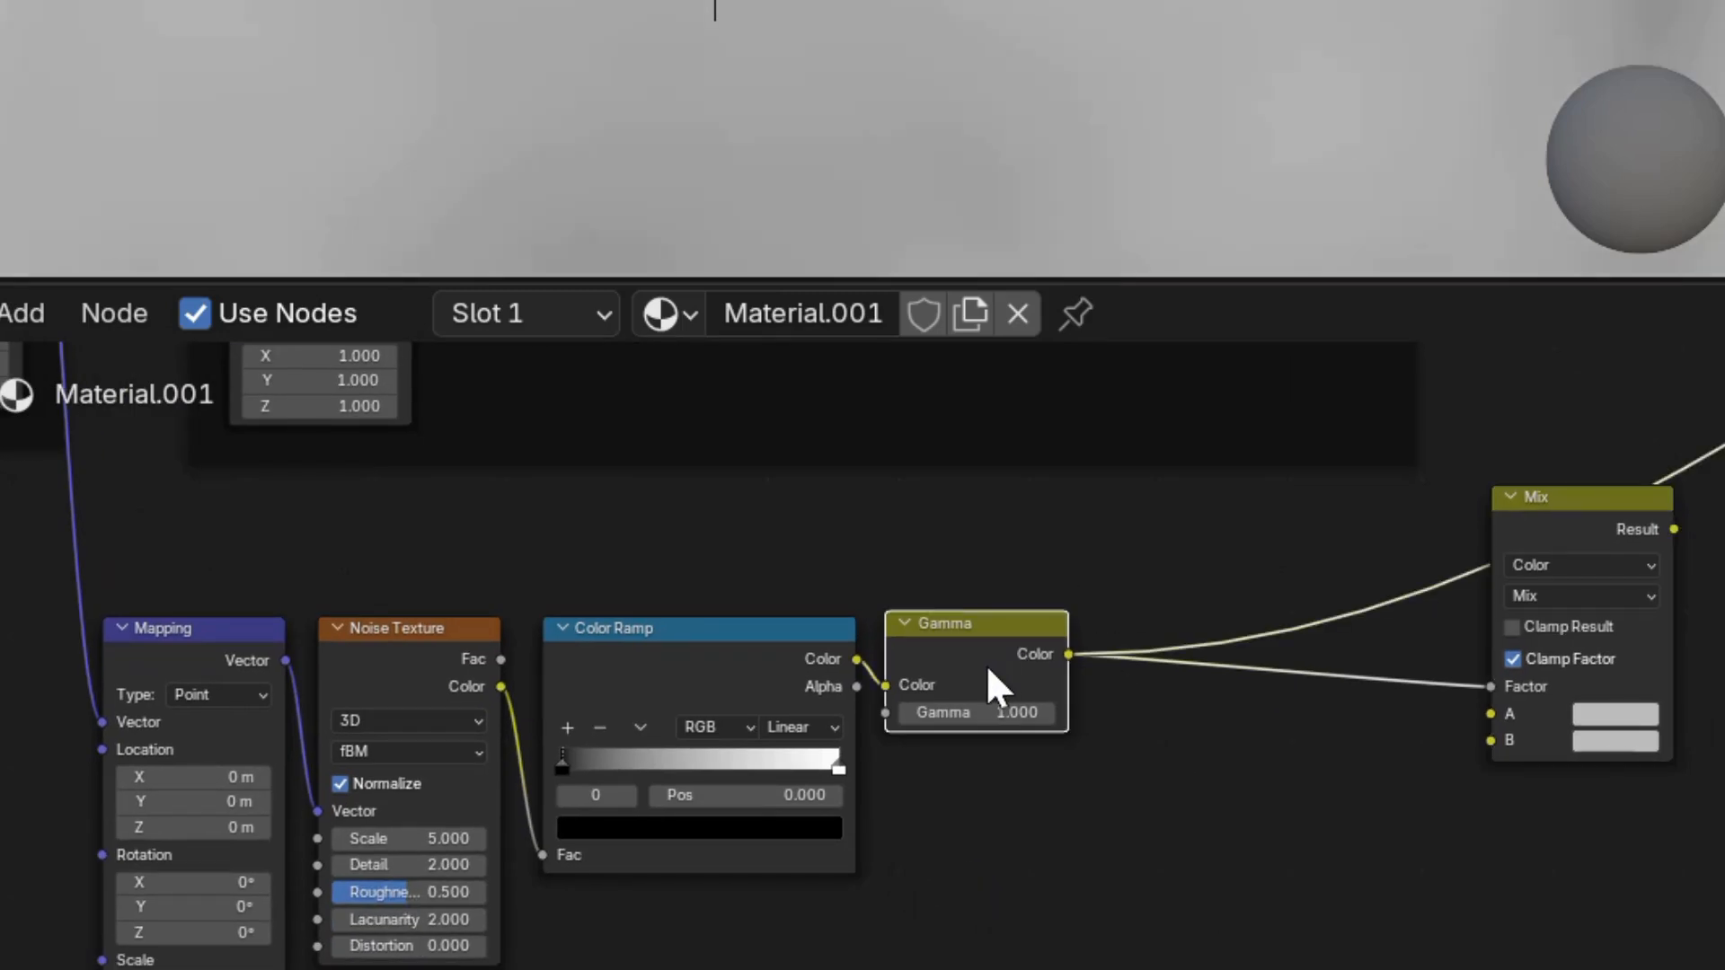
left_click_drag(1491, 685, 1307, 685)
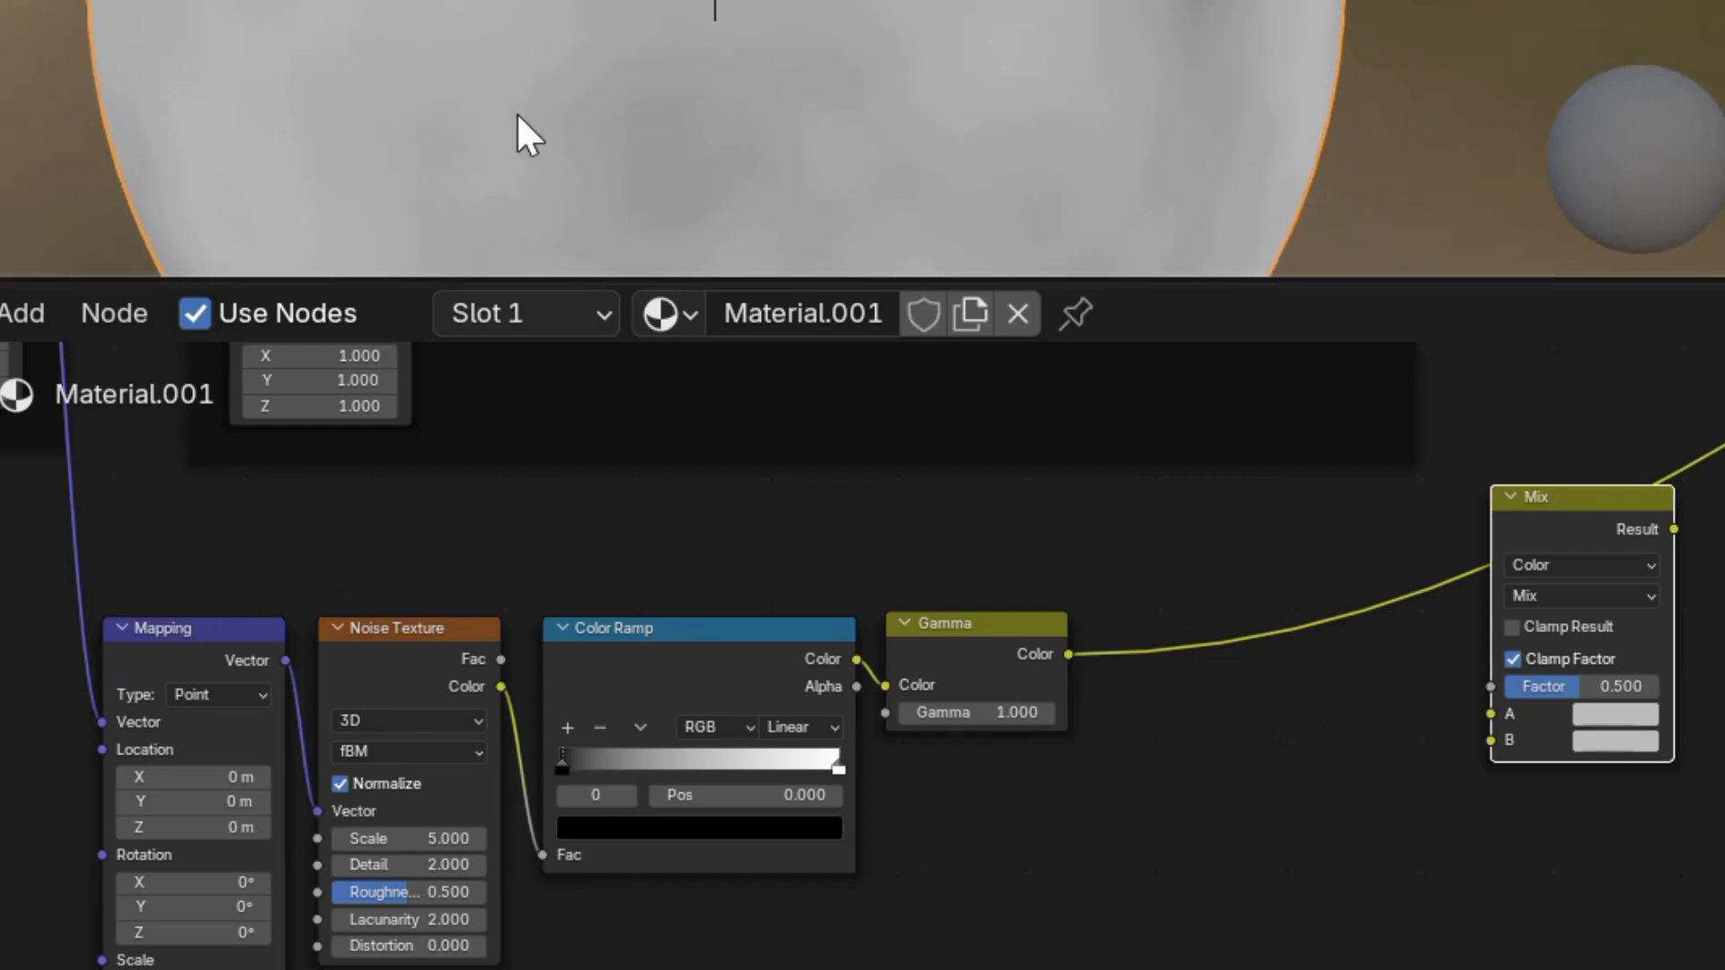
scroll(515, 112, "down", 2)
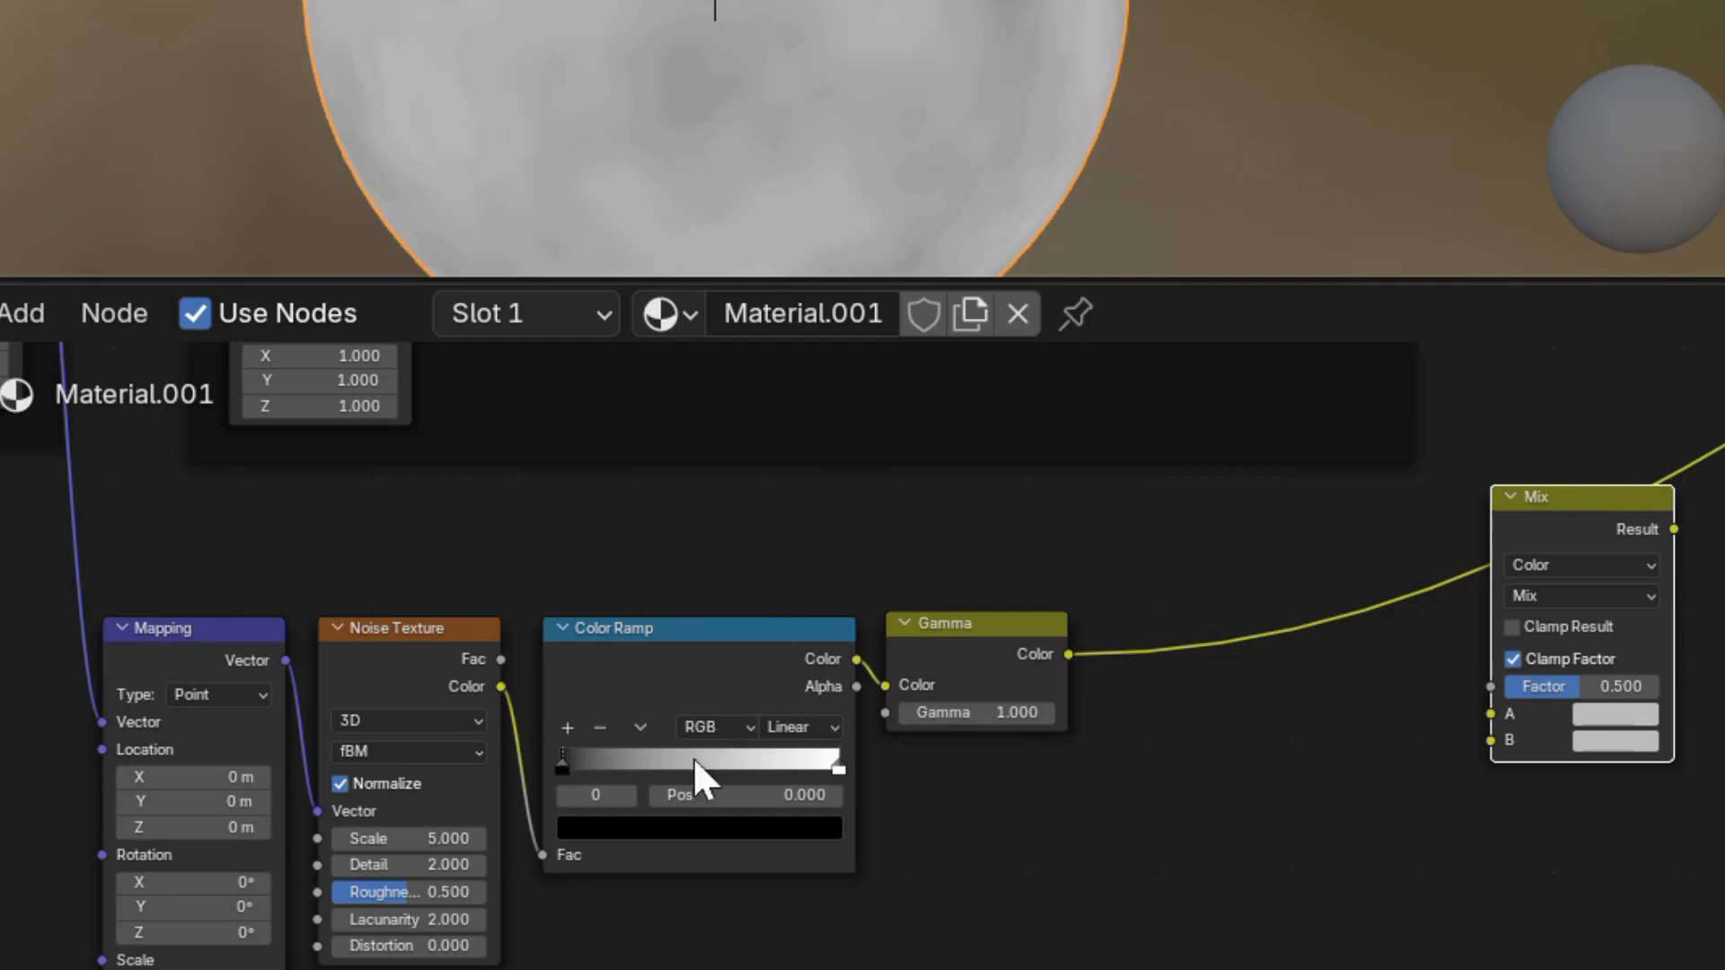
Tighten the Color Ramp: black stop to 0.613, white stop moved left past it.
left_click_drag(562, 752, 739, 755)
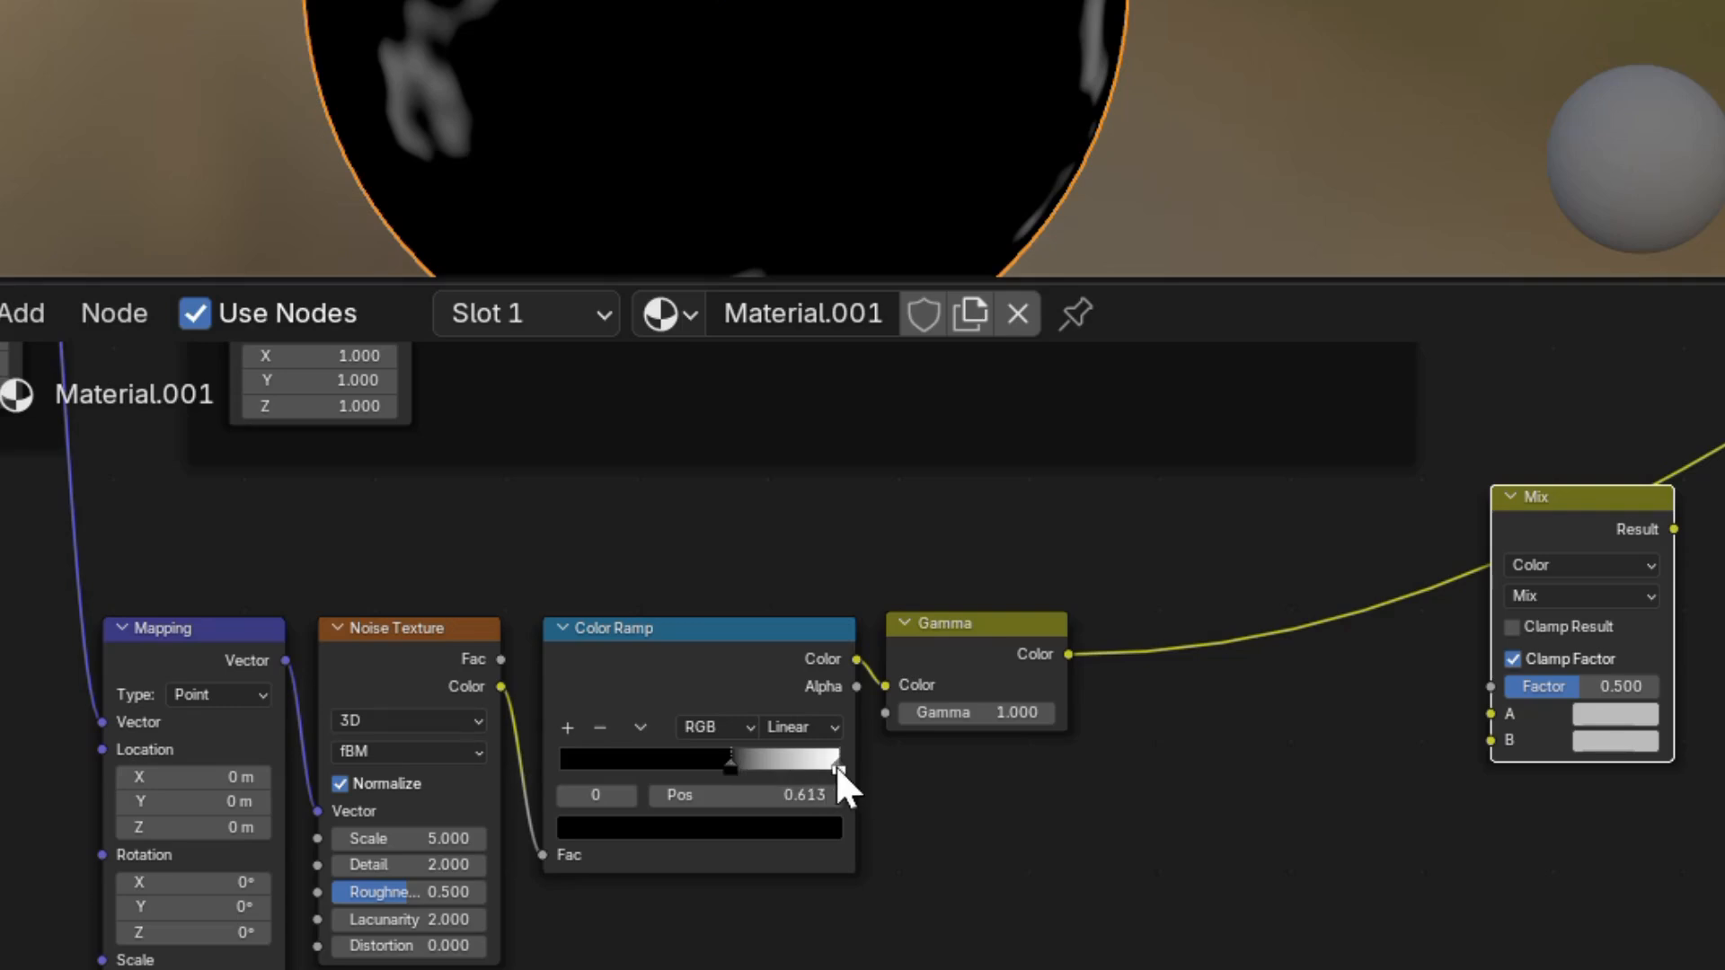
left_click_drag(836, 764, 679, 765)
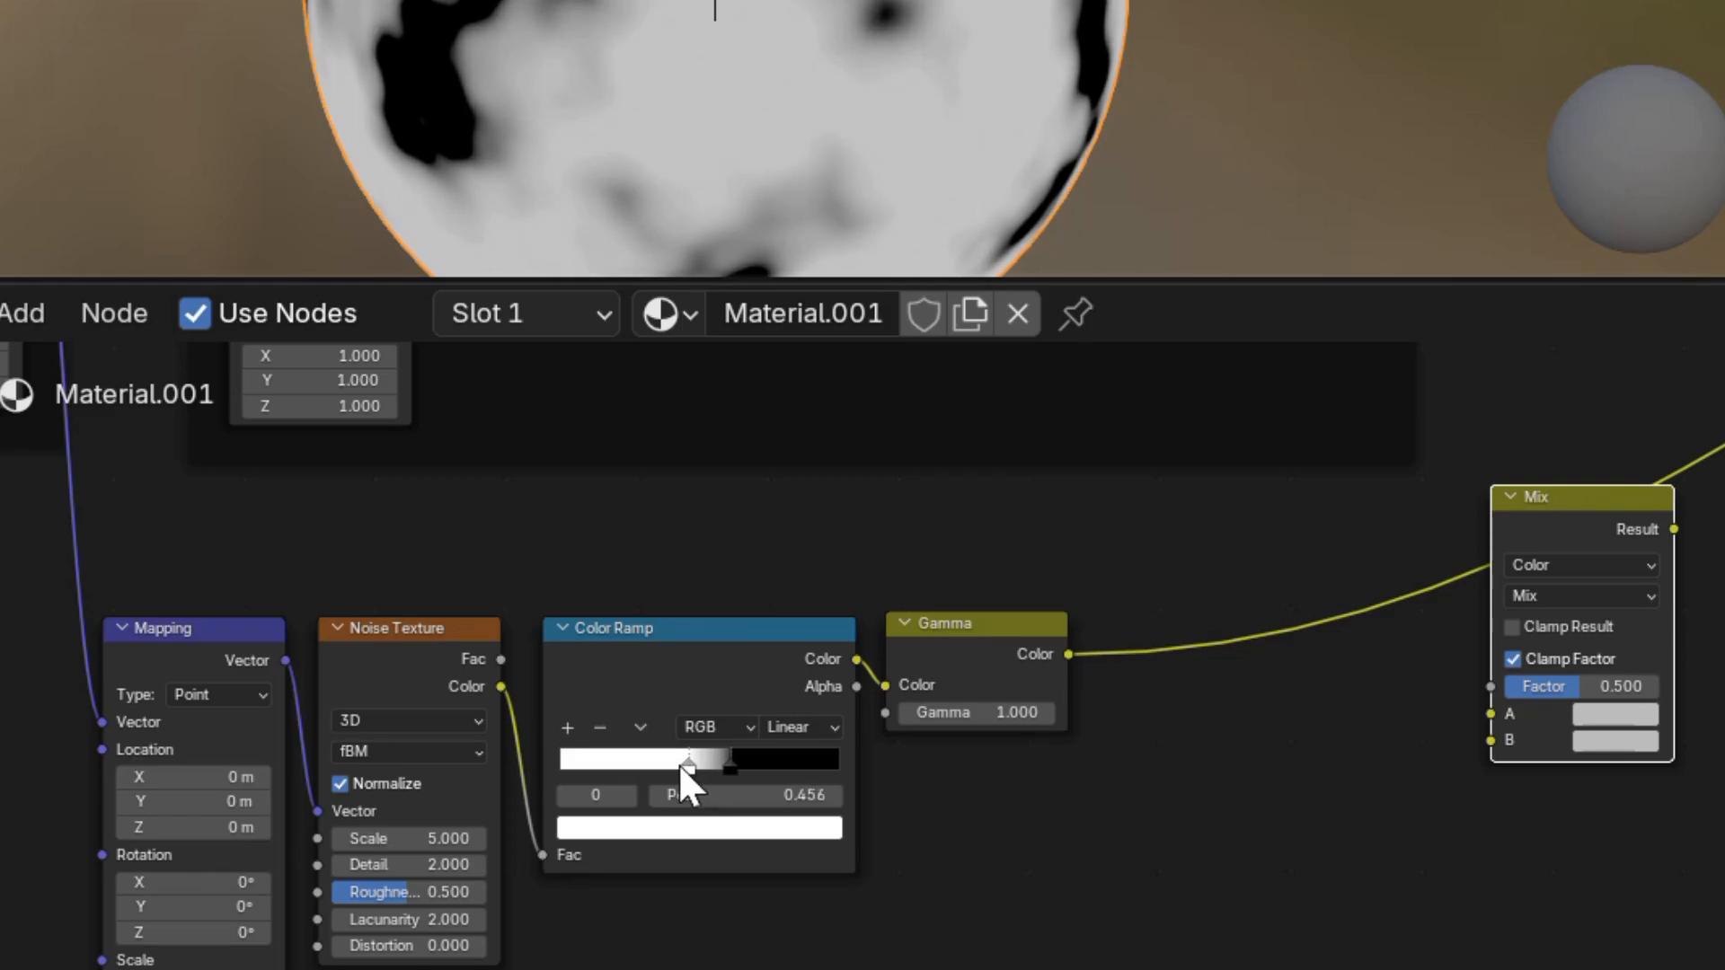
scroll(989, 758, "up", 2)
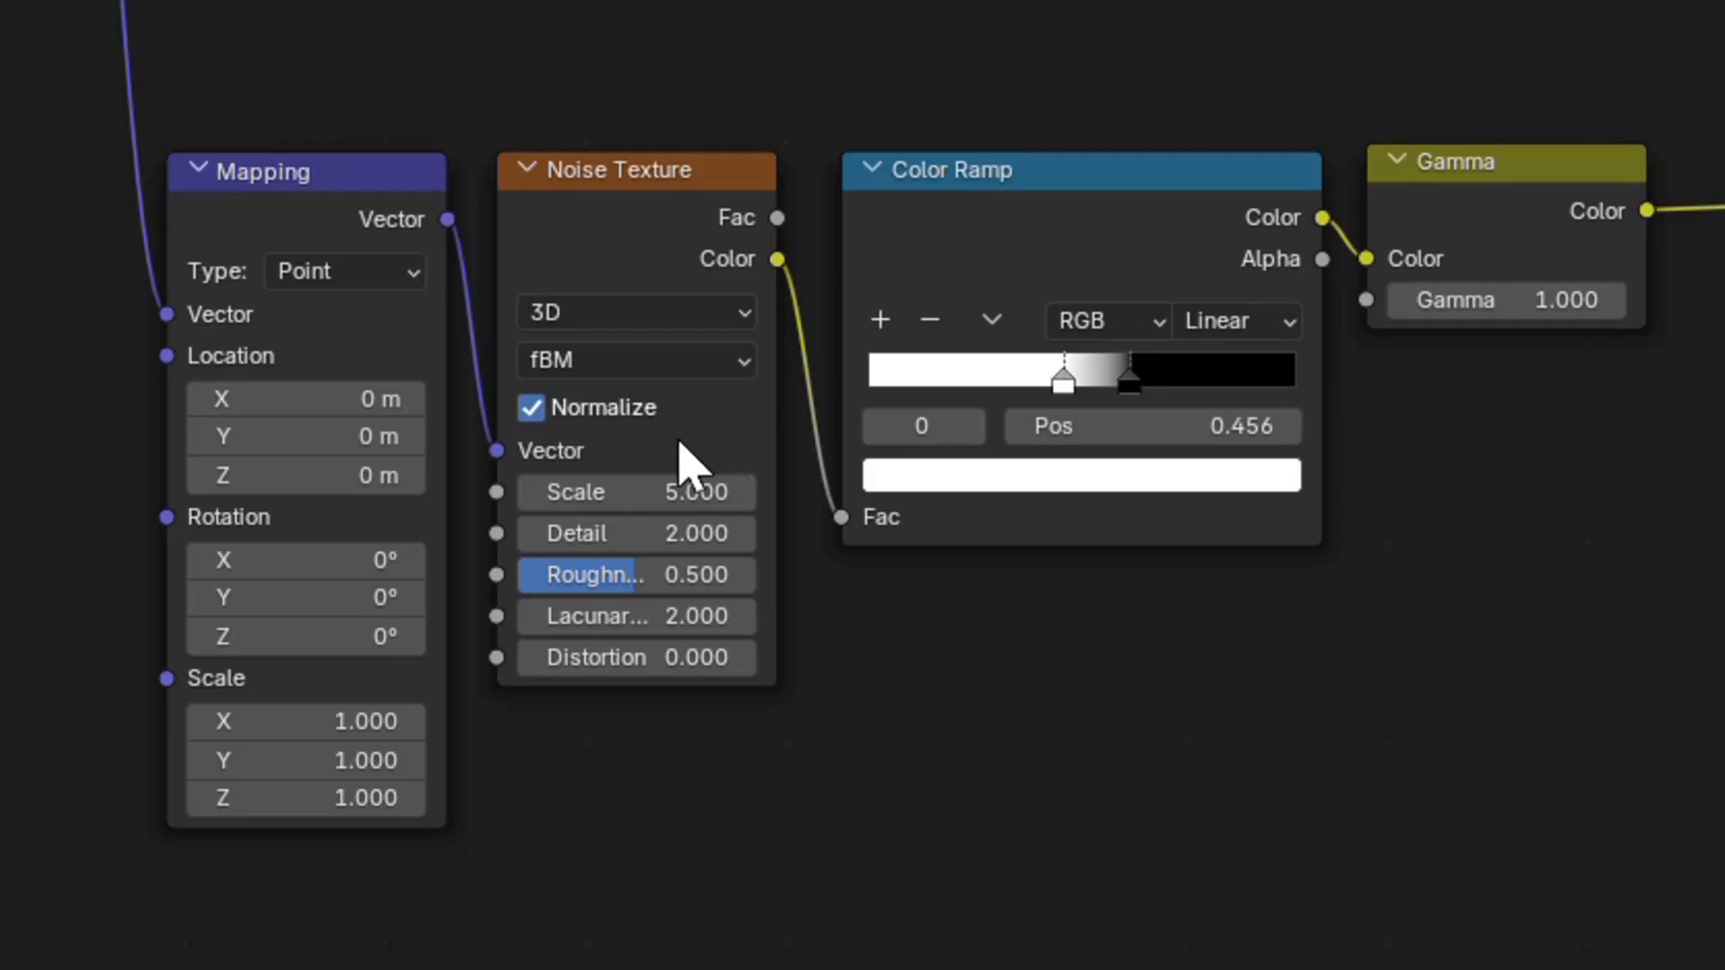
Set the second Noise Texture's Roughness to 1.000 and Detail to 7.
left_click_drag(636, 582, 763, 596)
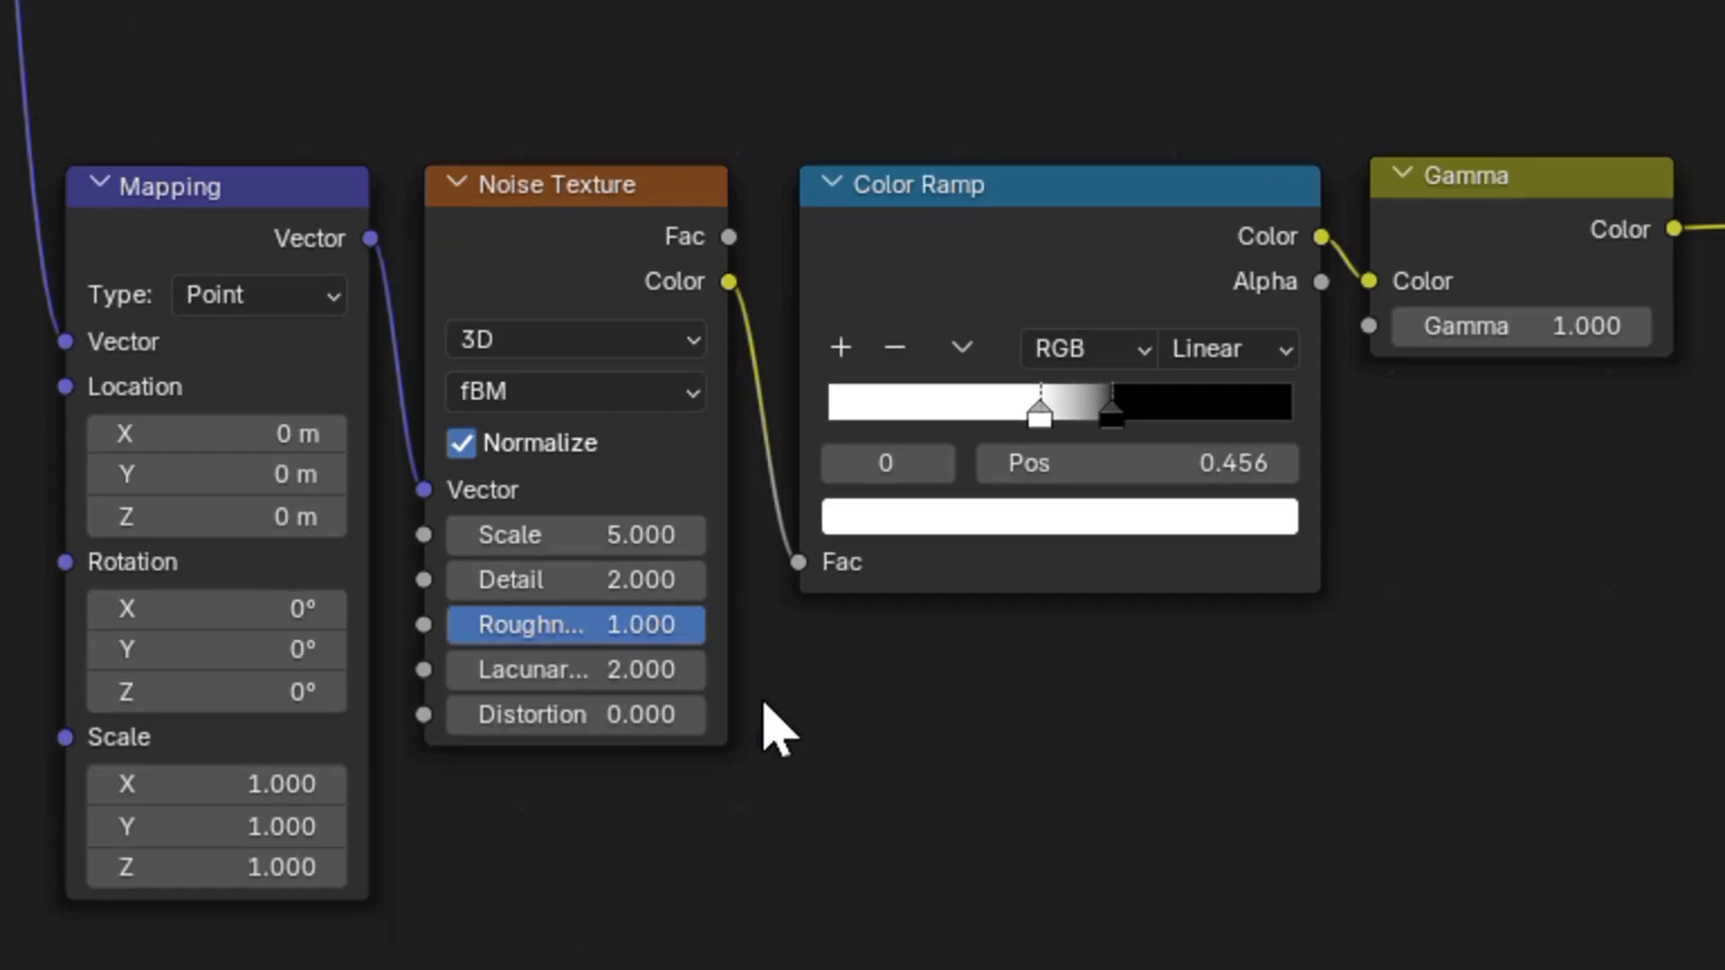
left_click(640, 579)
type("1")
key("Return")
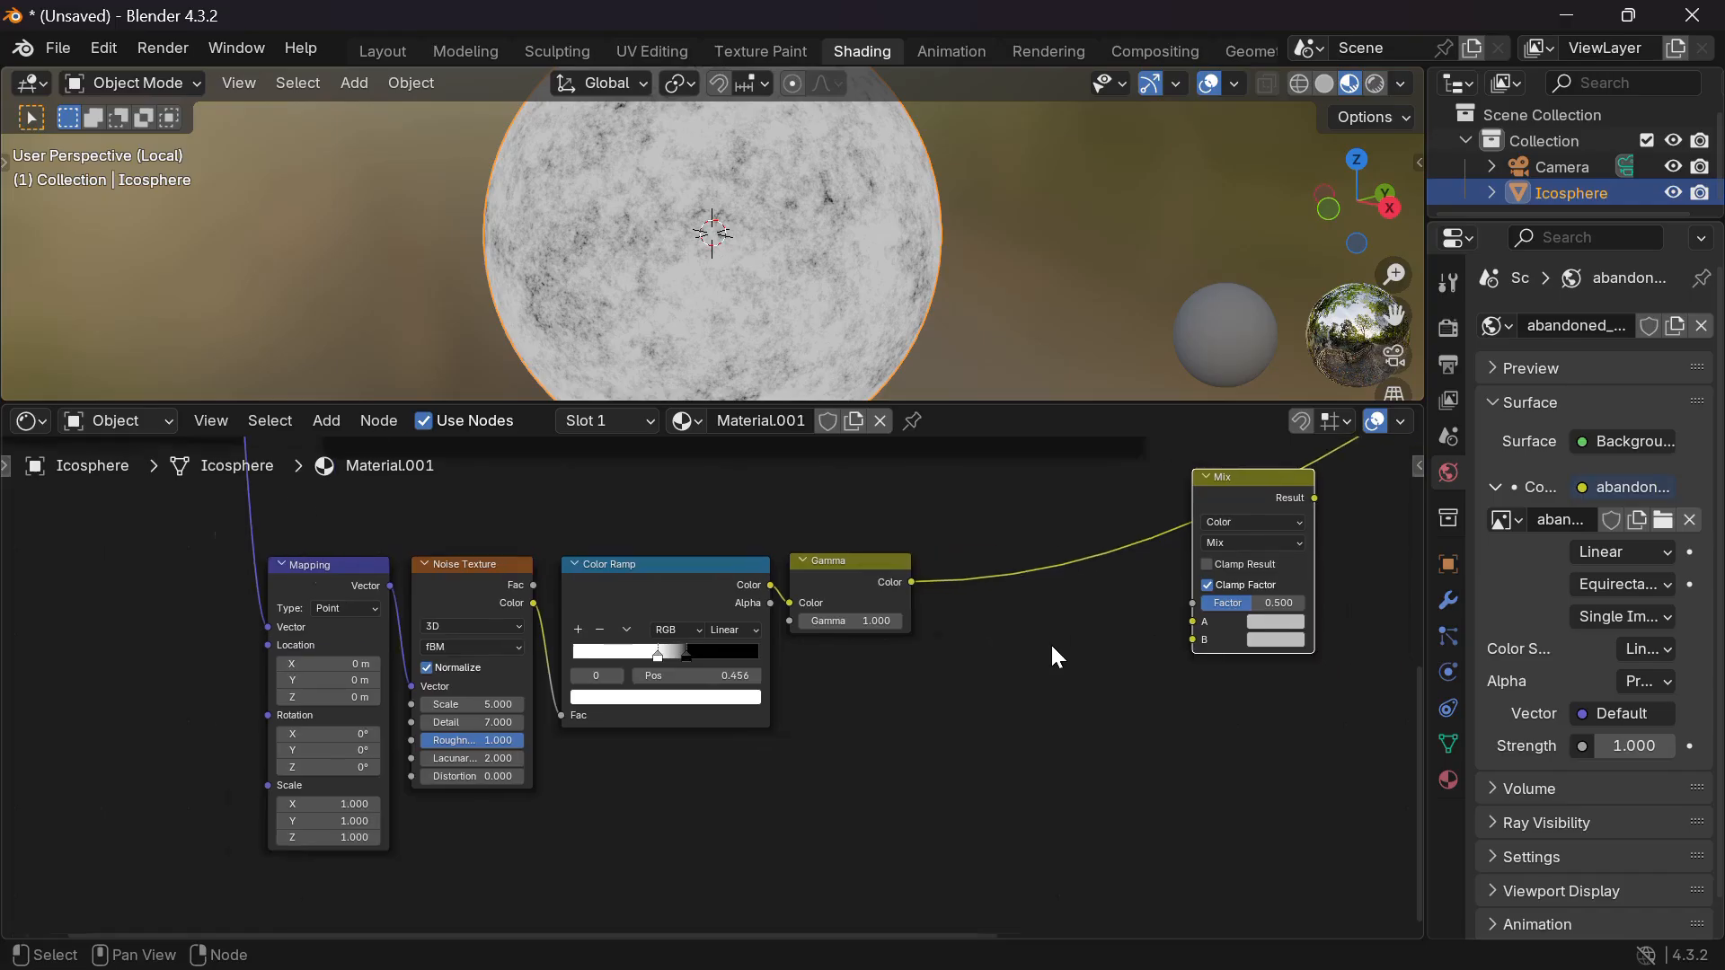
Wire Gamma's Color output into the Mix node's Factor and shift the Mix node right.
middle_click_drag(1049, 643, 880, 682)
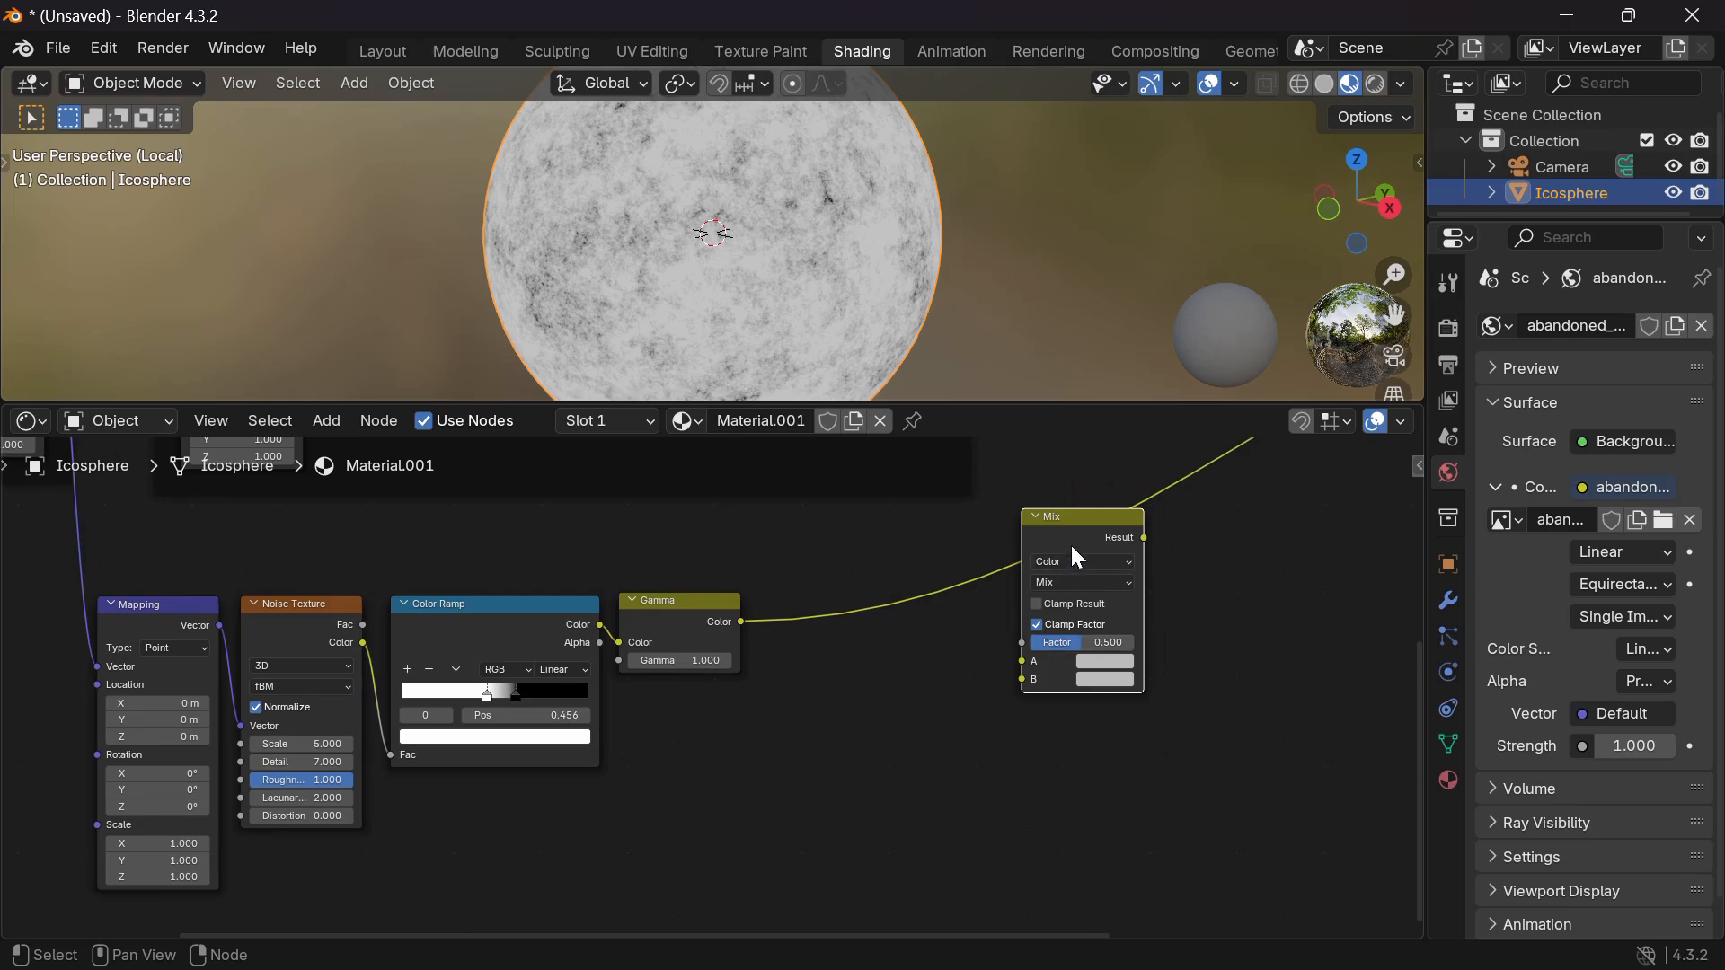
left_click_drag(1072, 548, 1016, 548)
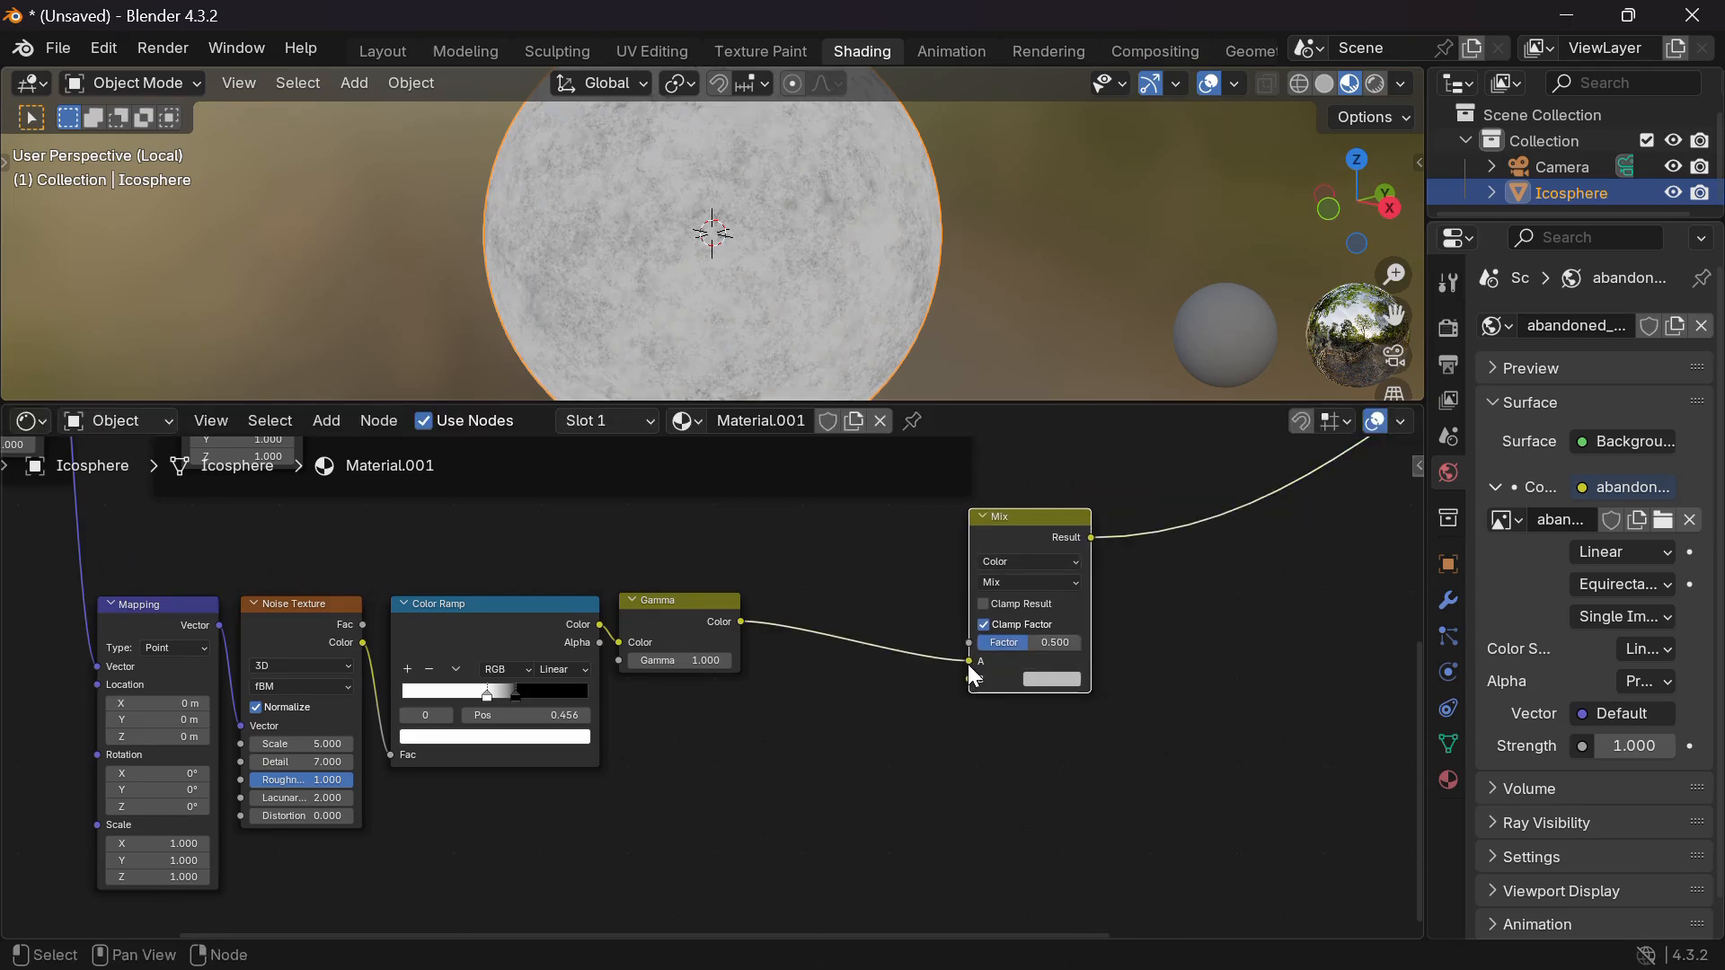
left_click_drag(968, 662, 943, 654)
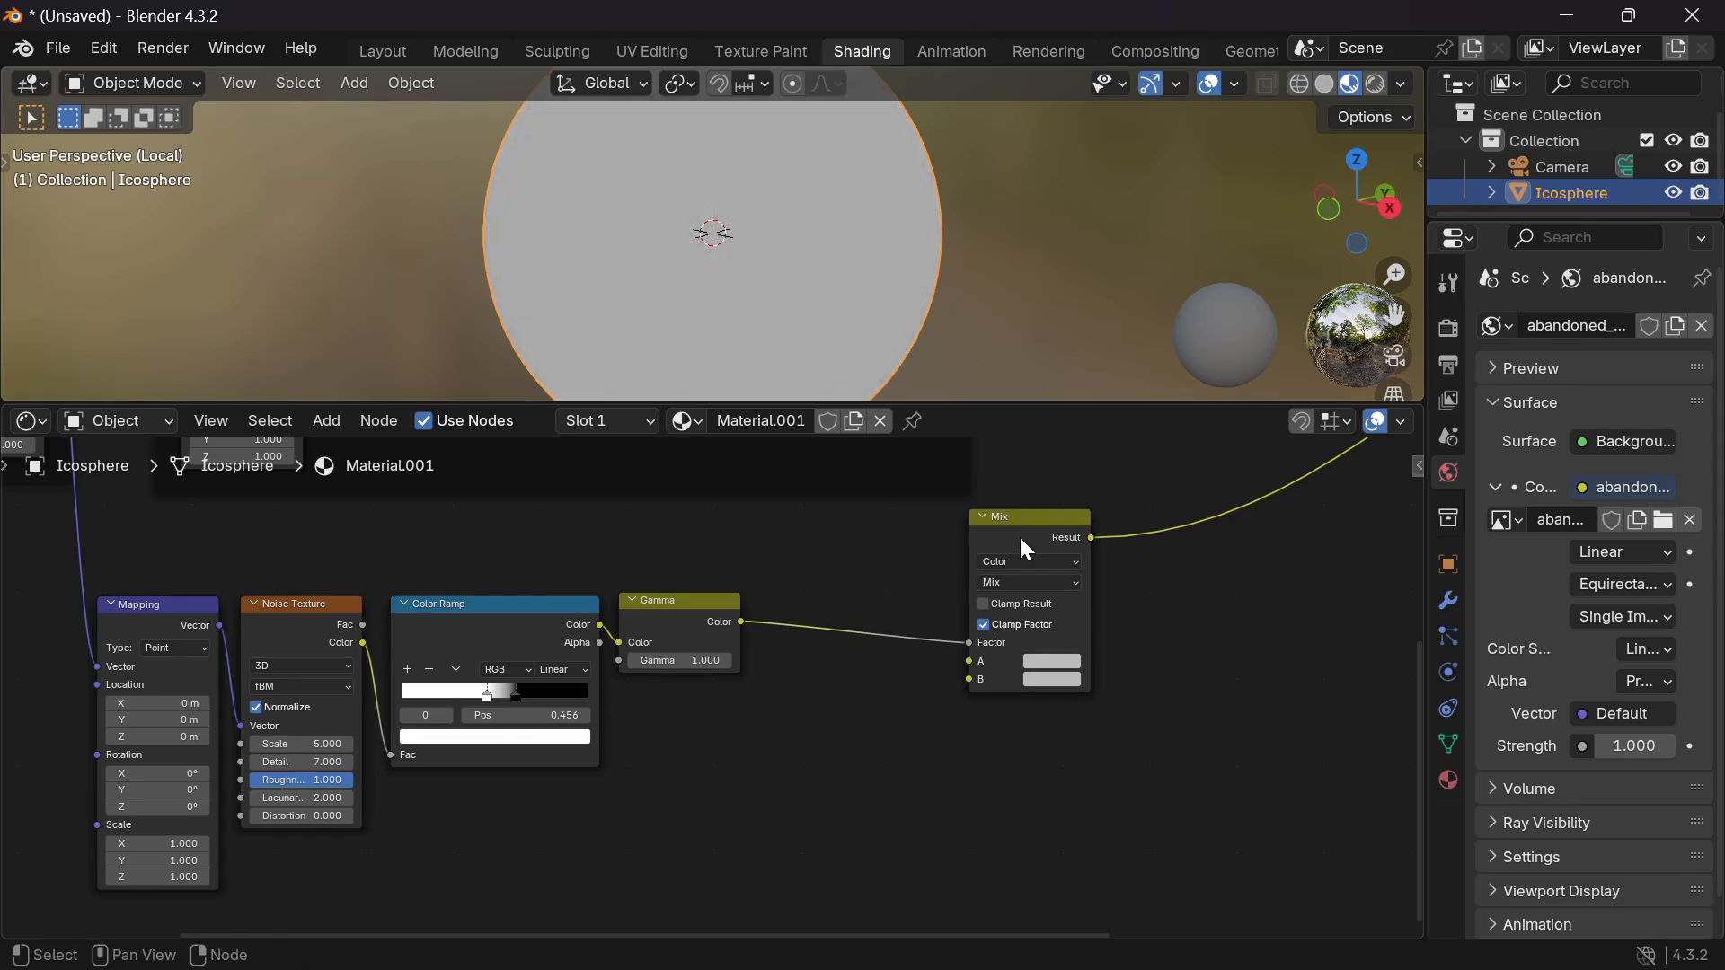
left_click_drag(1019, 535, 1073, 536)
scroll(1016, 688, "right", 3)
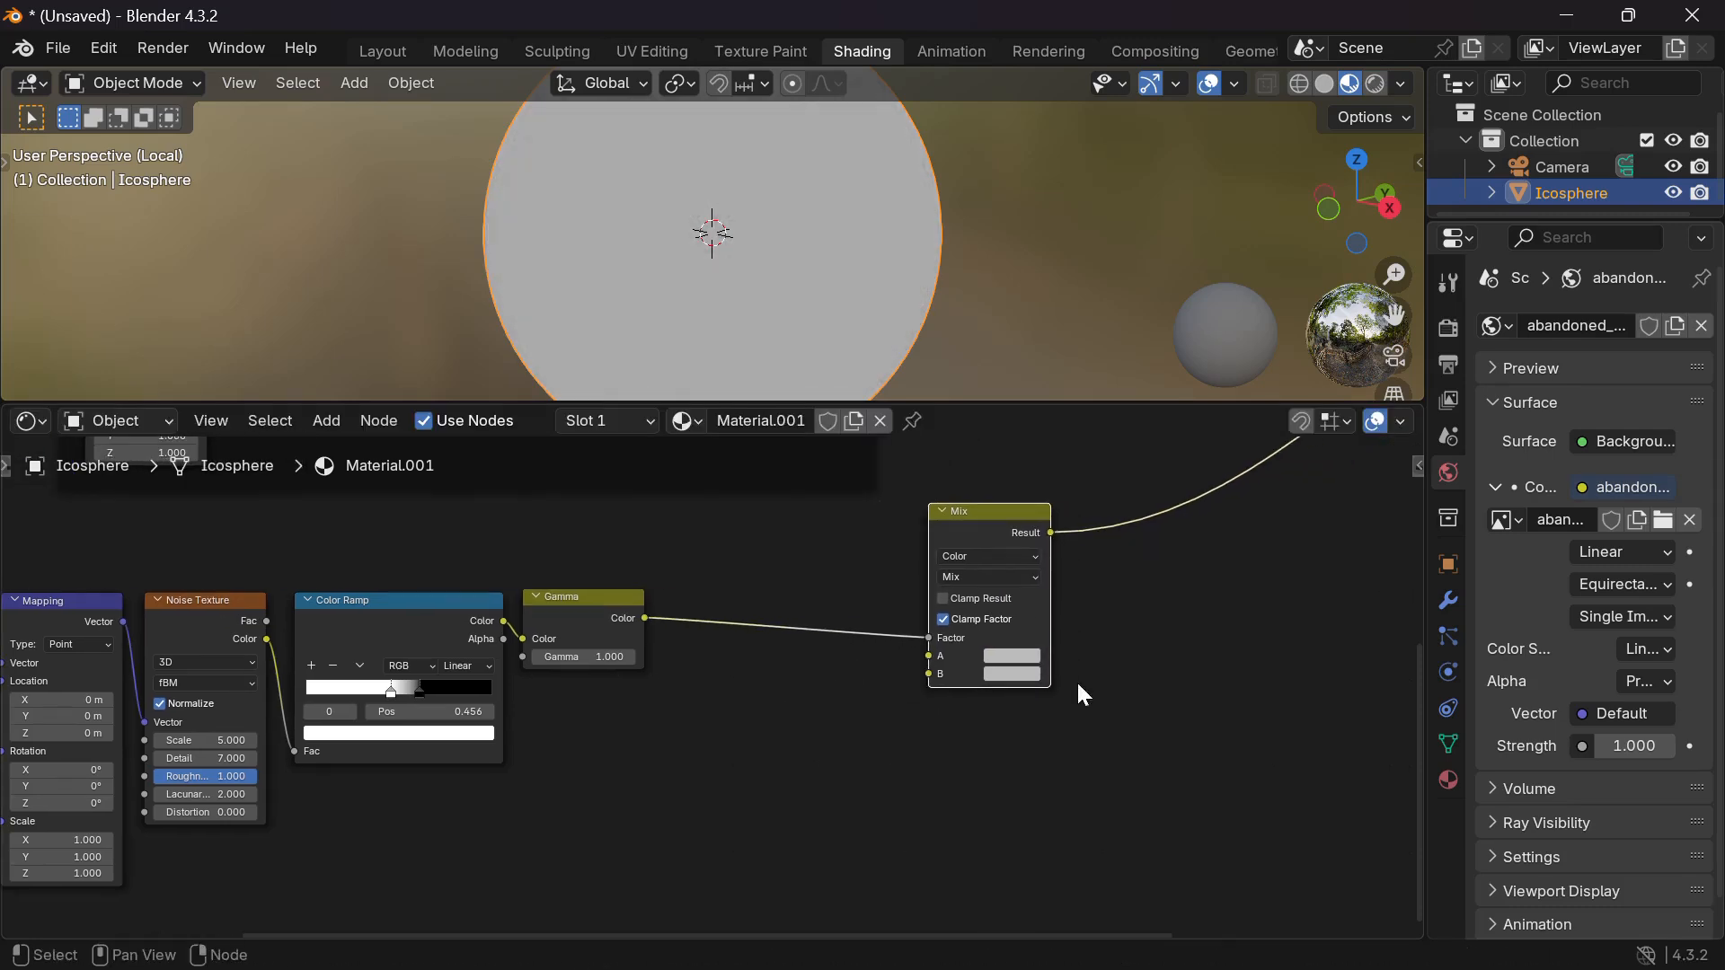
Set the second Mix node's A colour to hex 461700FF, a dark rust brown.
scroll(1109, 639, "up", 2)
left_click(992, 716)
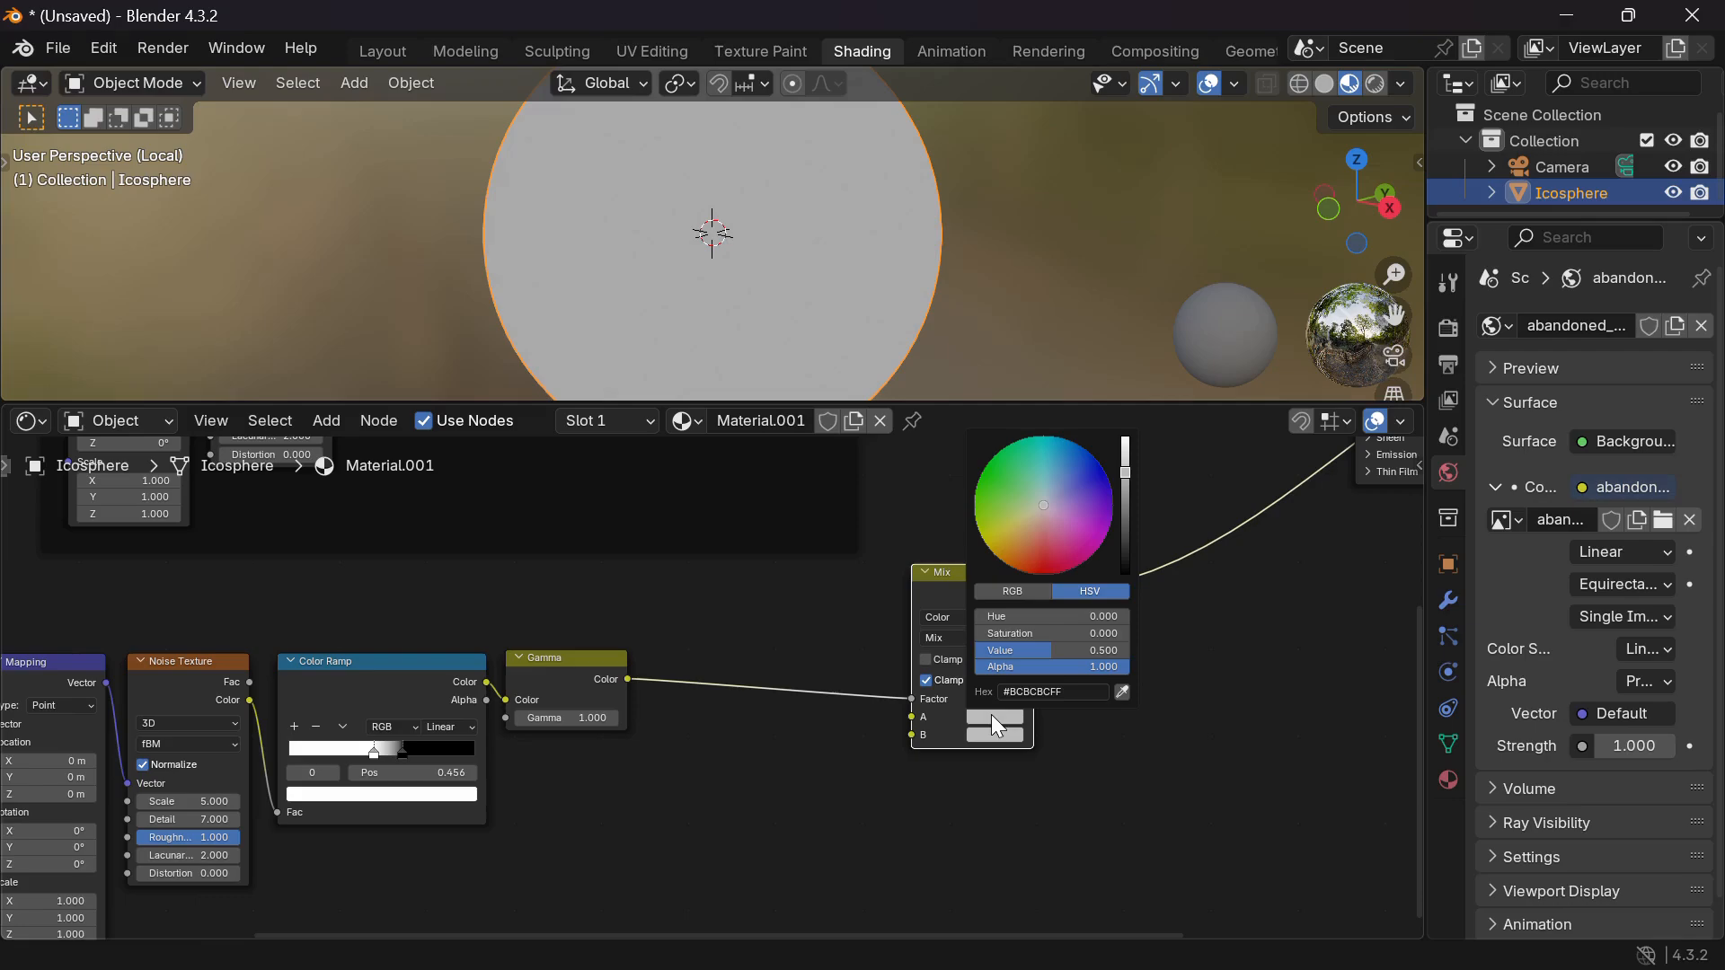
left_click(1038, 689)
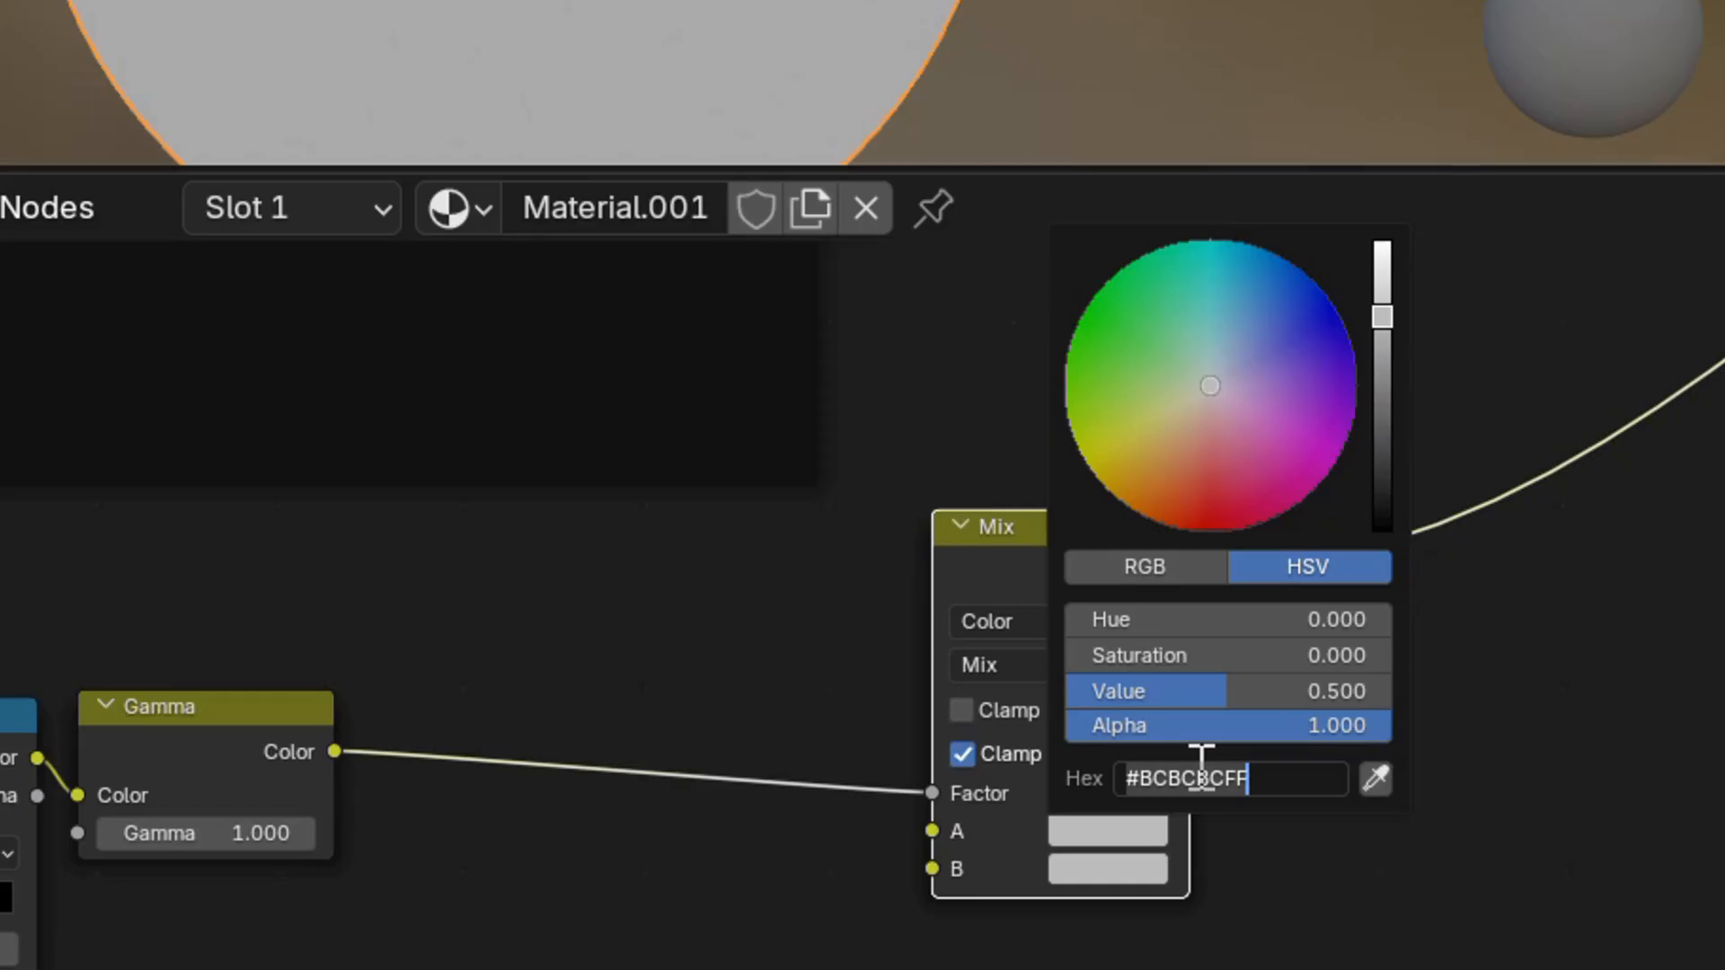
type("4")
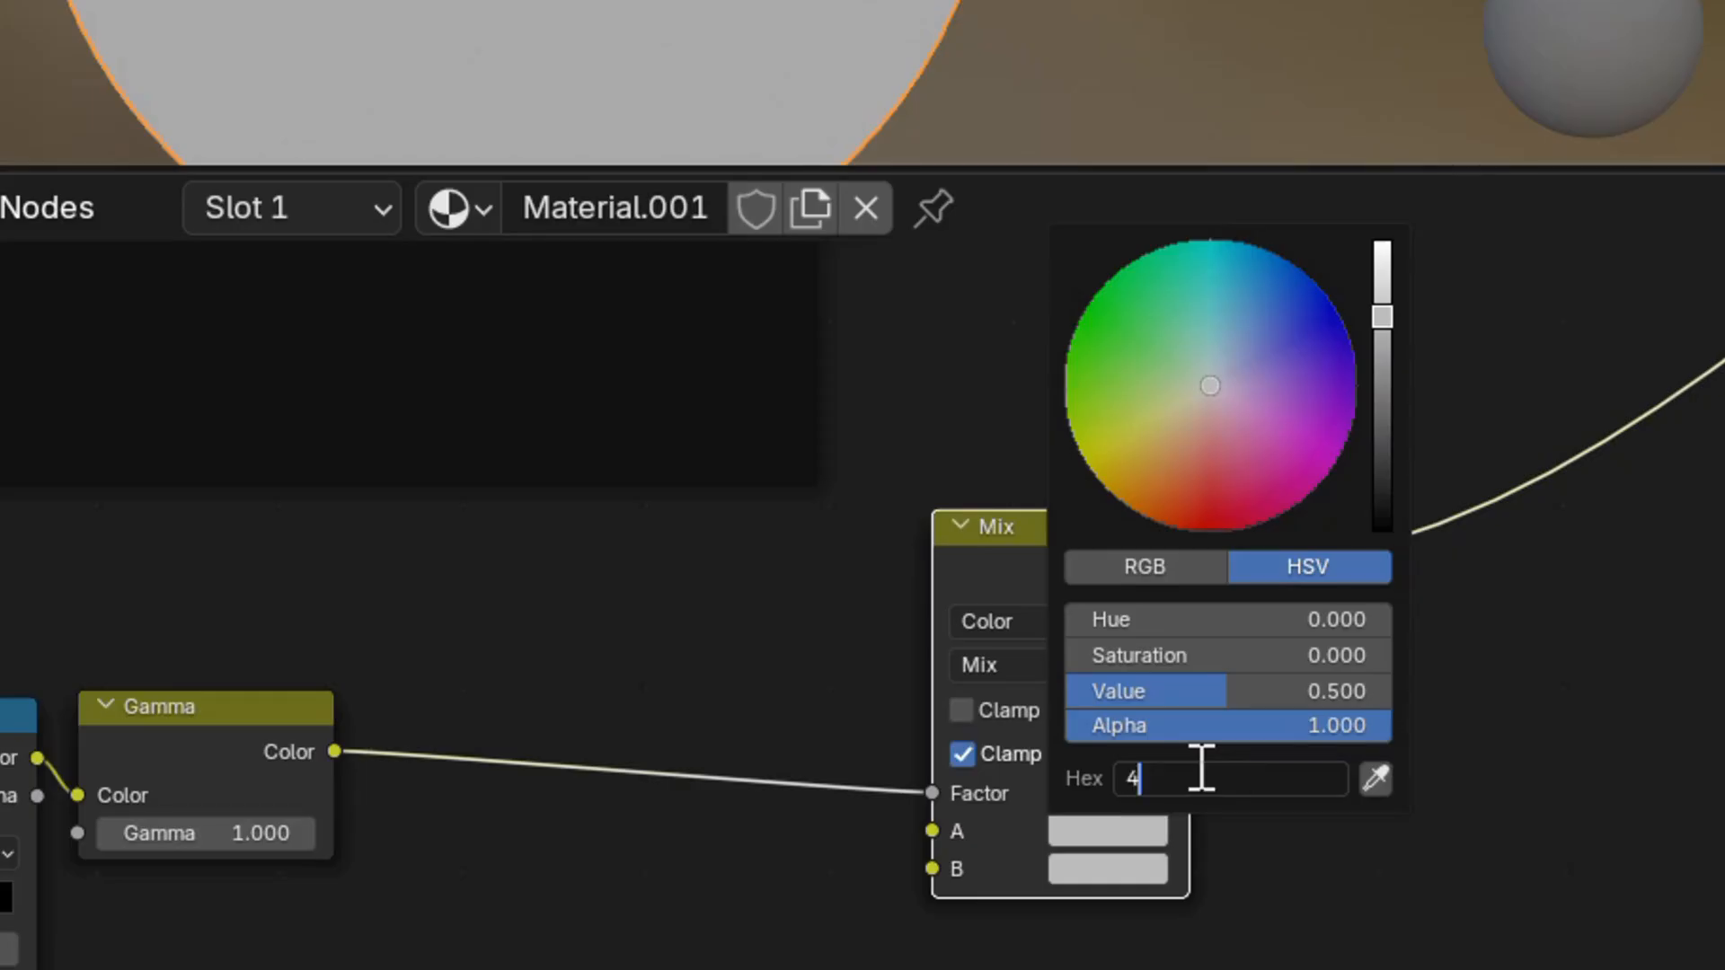
type("617")
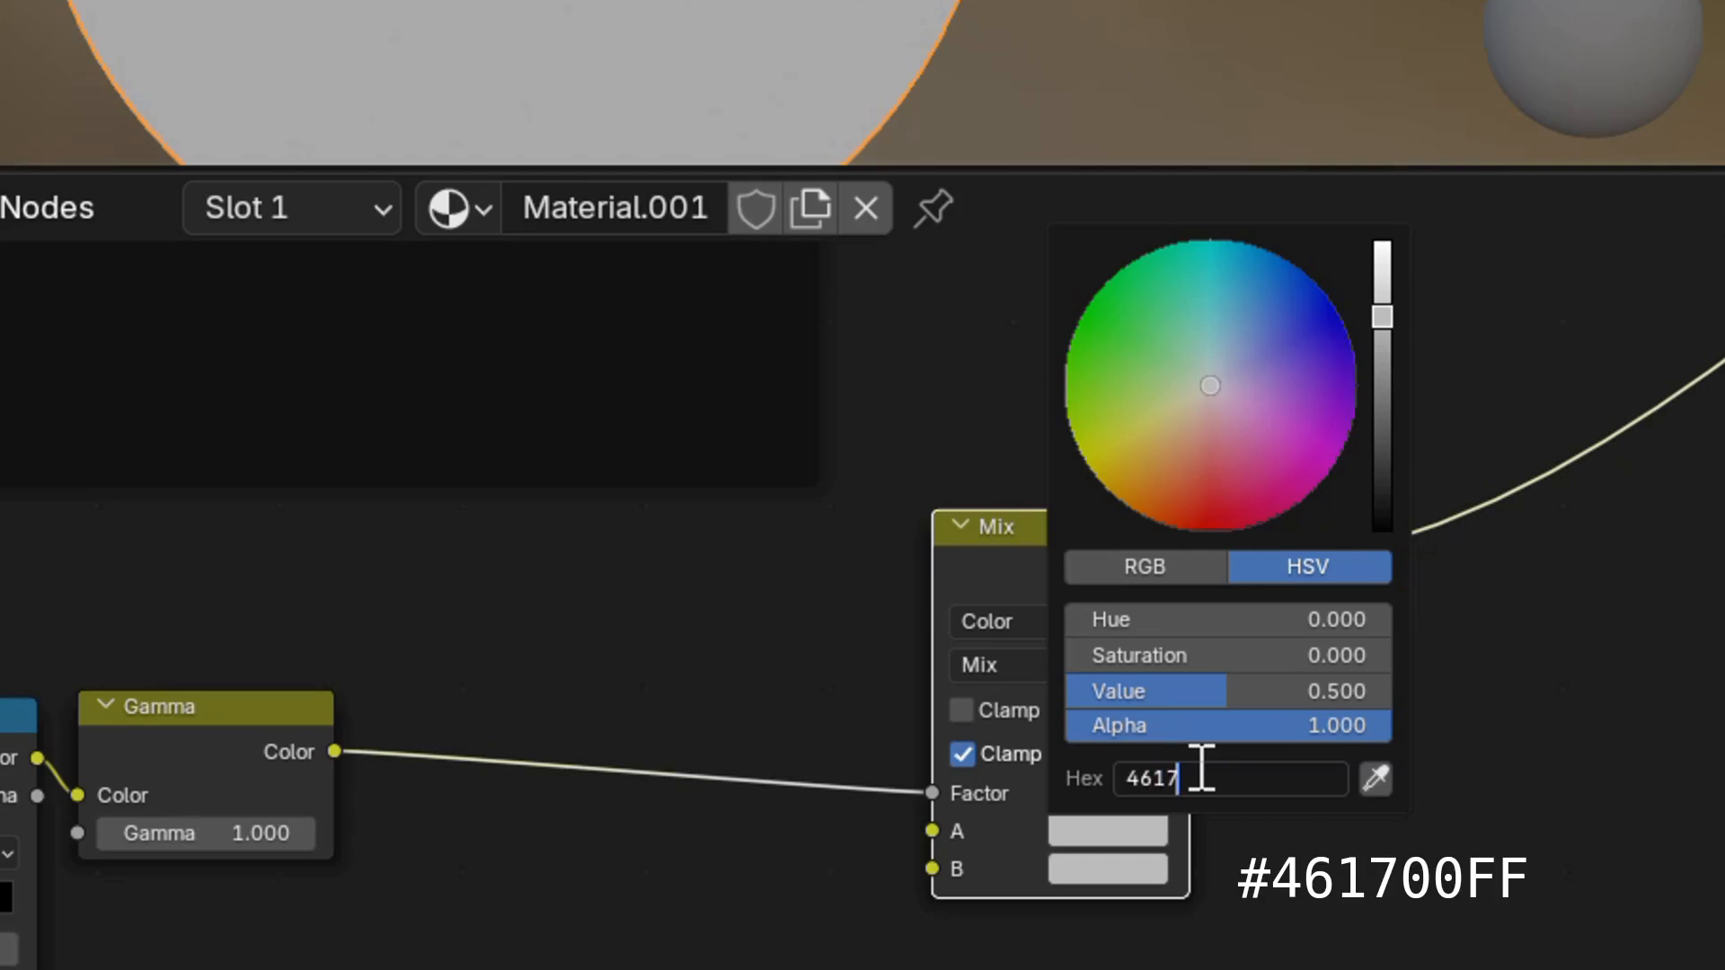
type("00FF")
key("Return")
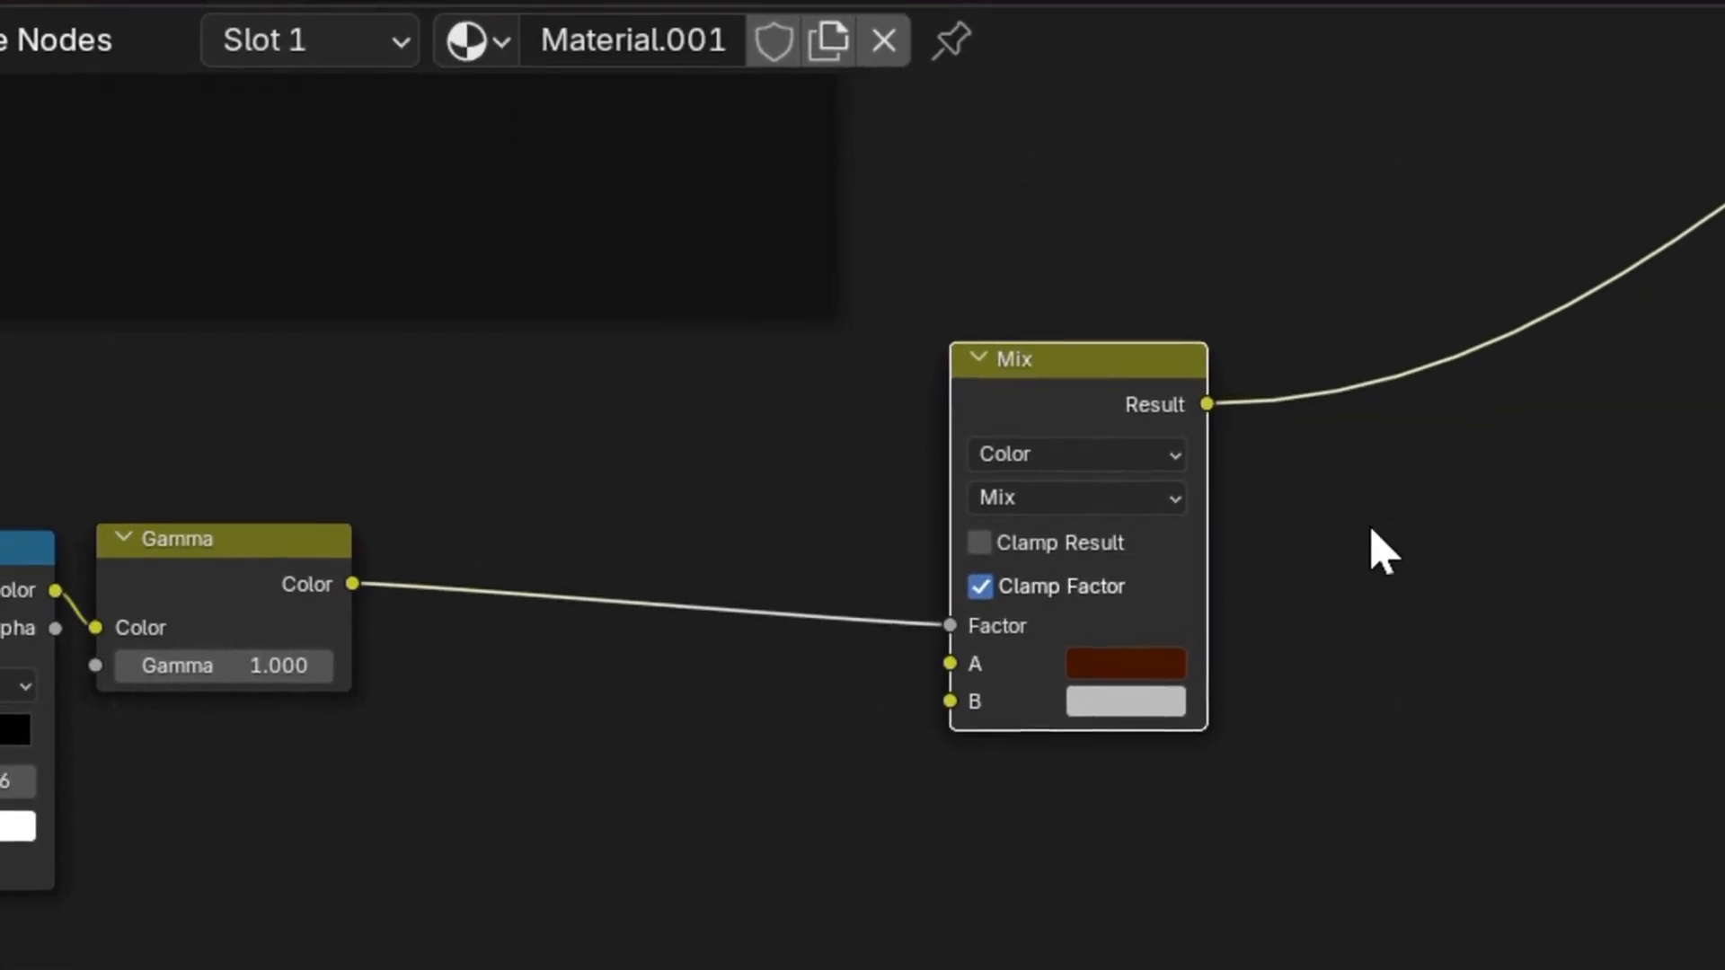
Switch the second Mix node to Add and link the upper Mix Result into its B input.
left_click(1146, 503)
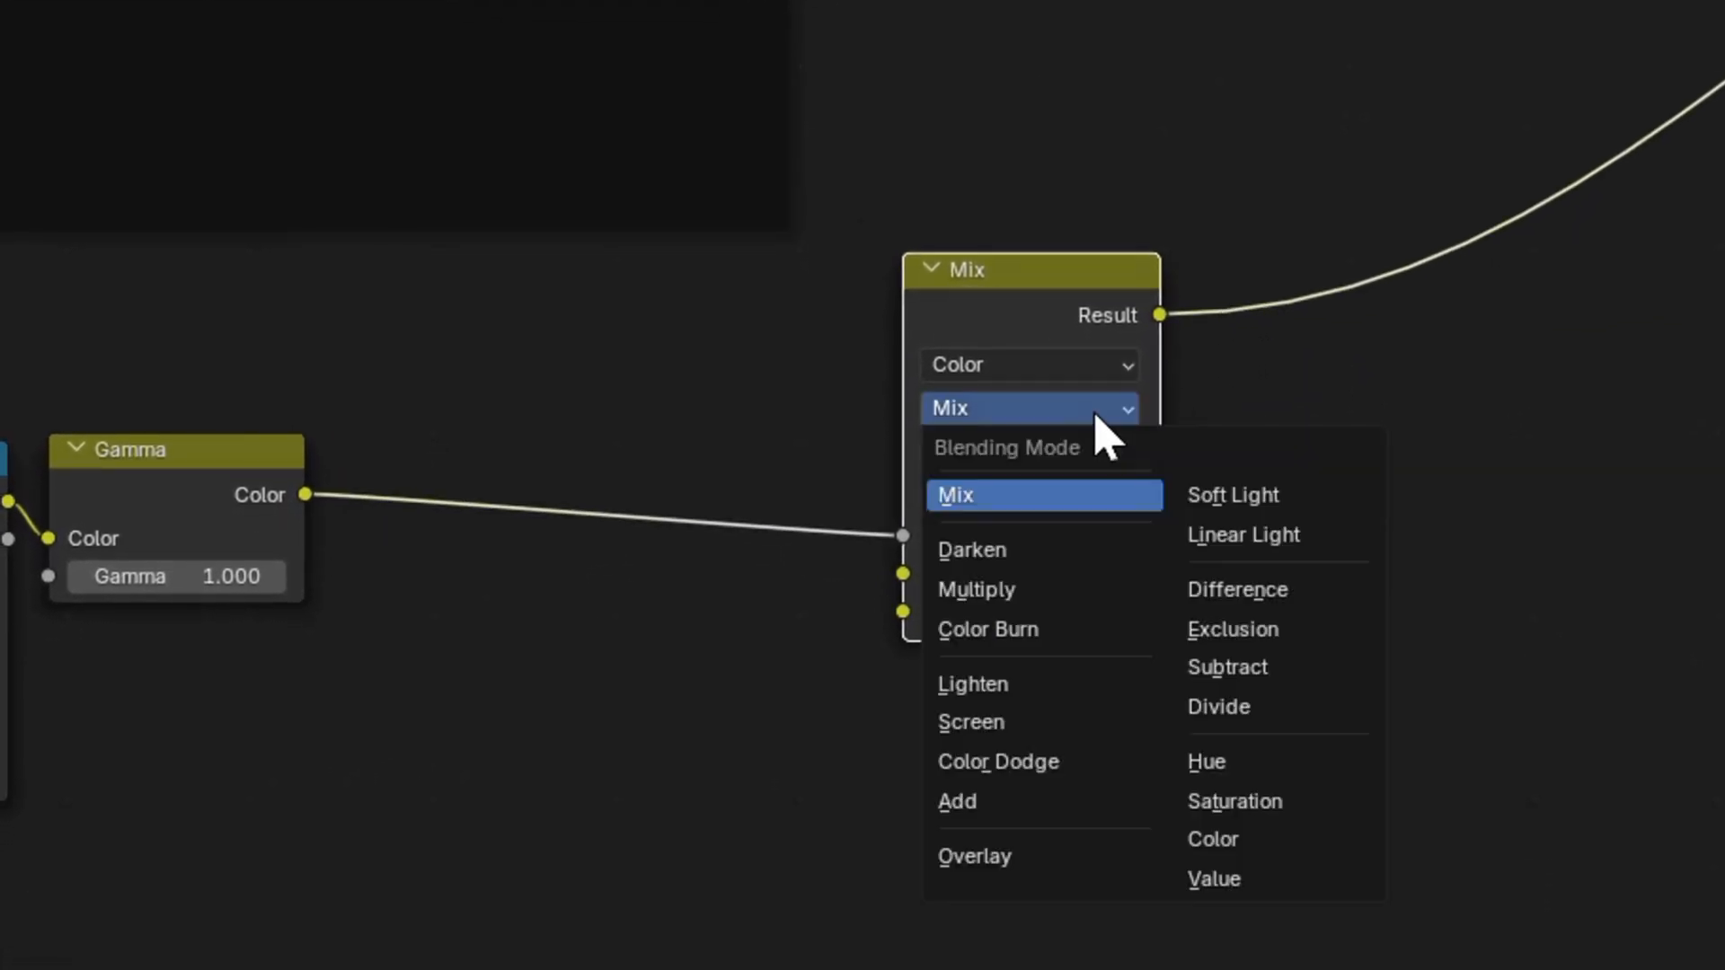
left_click(970, 800)
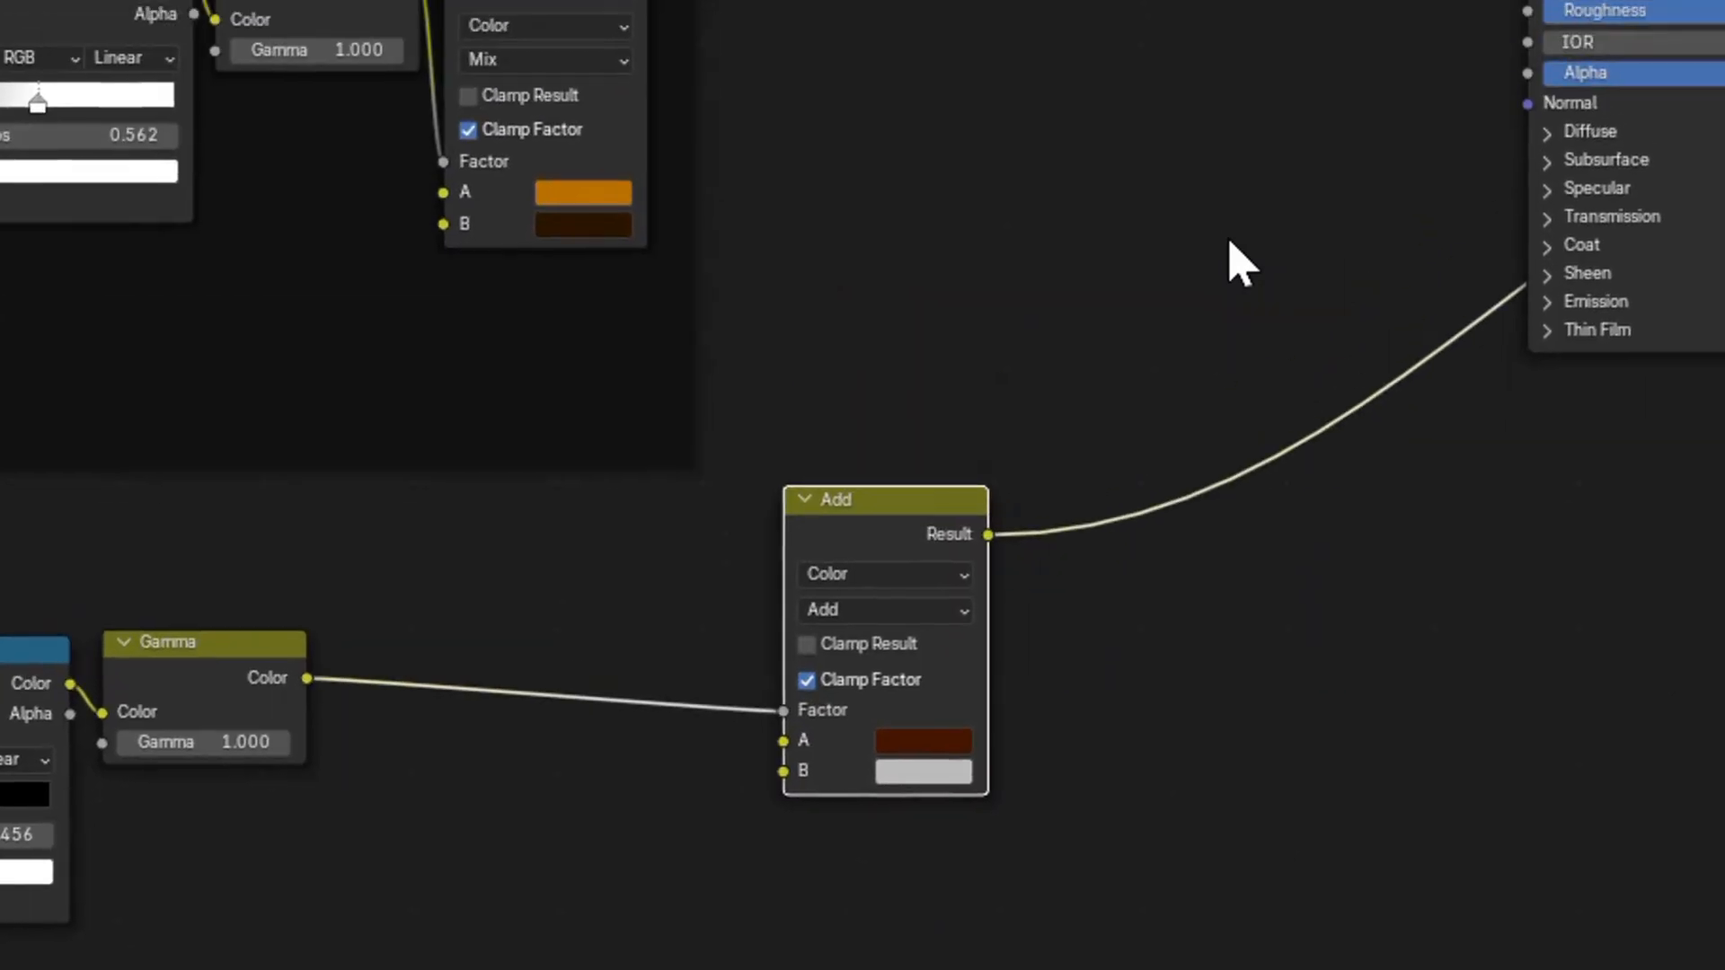
left_click_drag(651, 4, 774, 795)
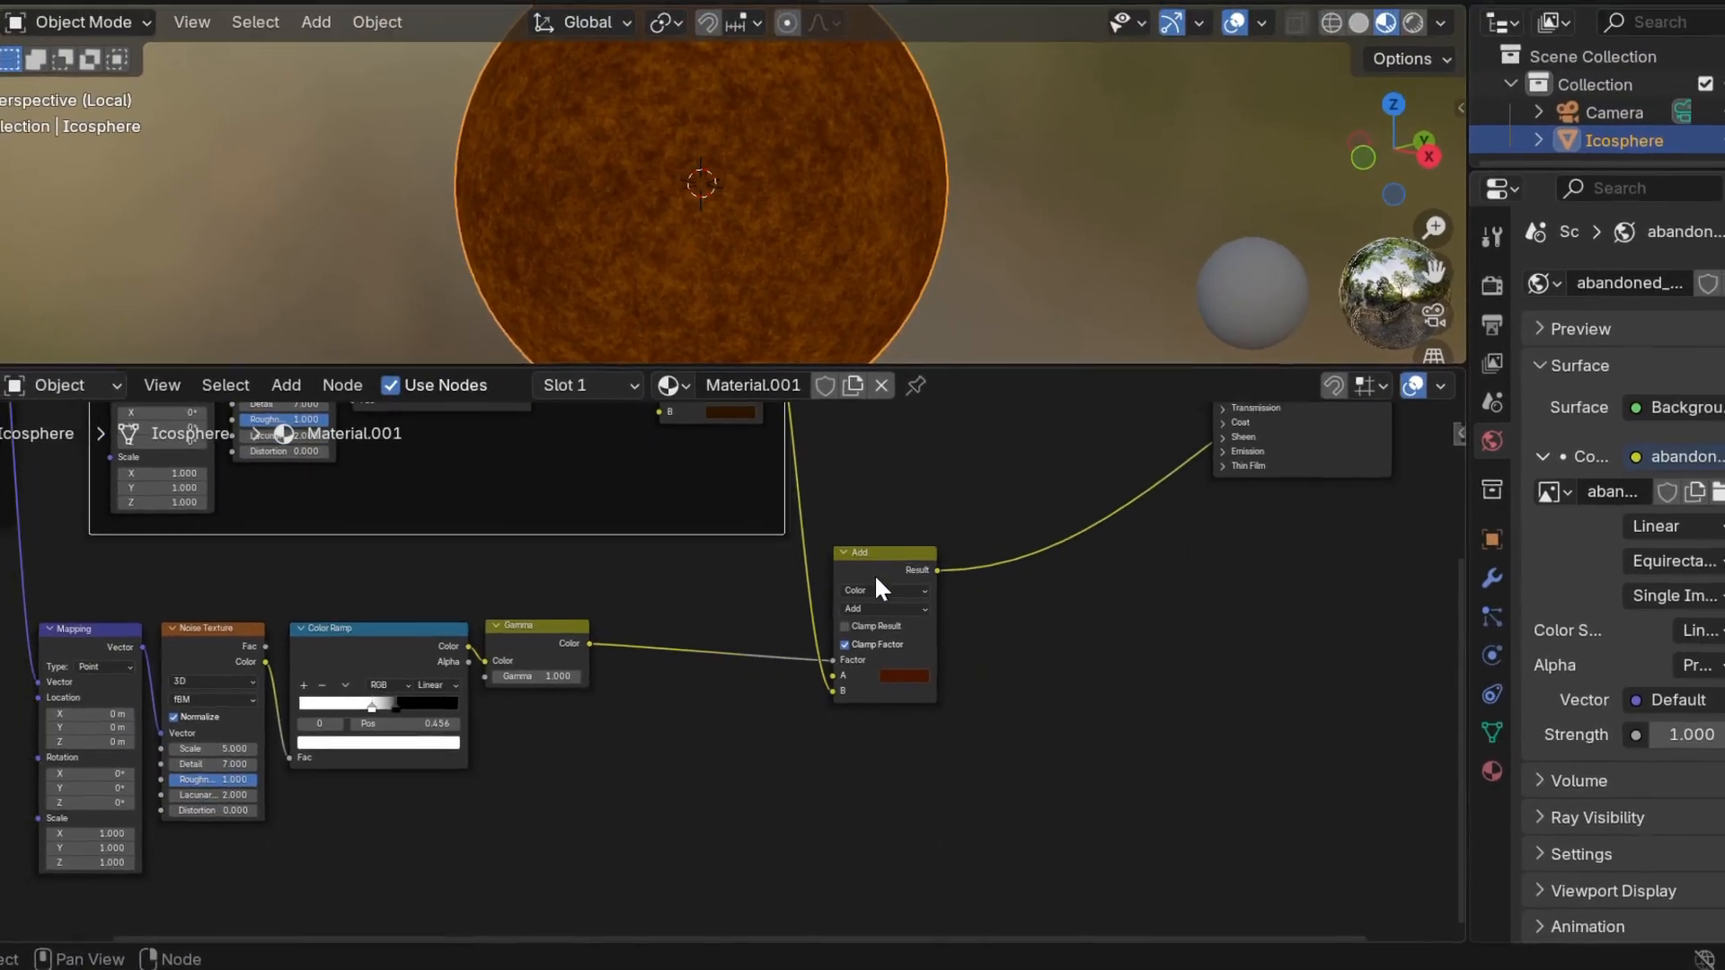
scroll(874, 590, "up", 1)
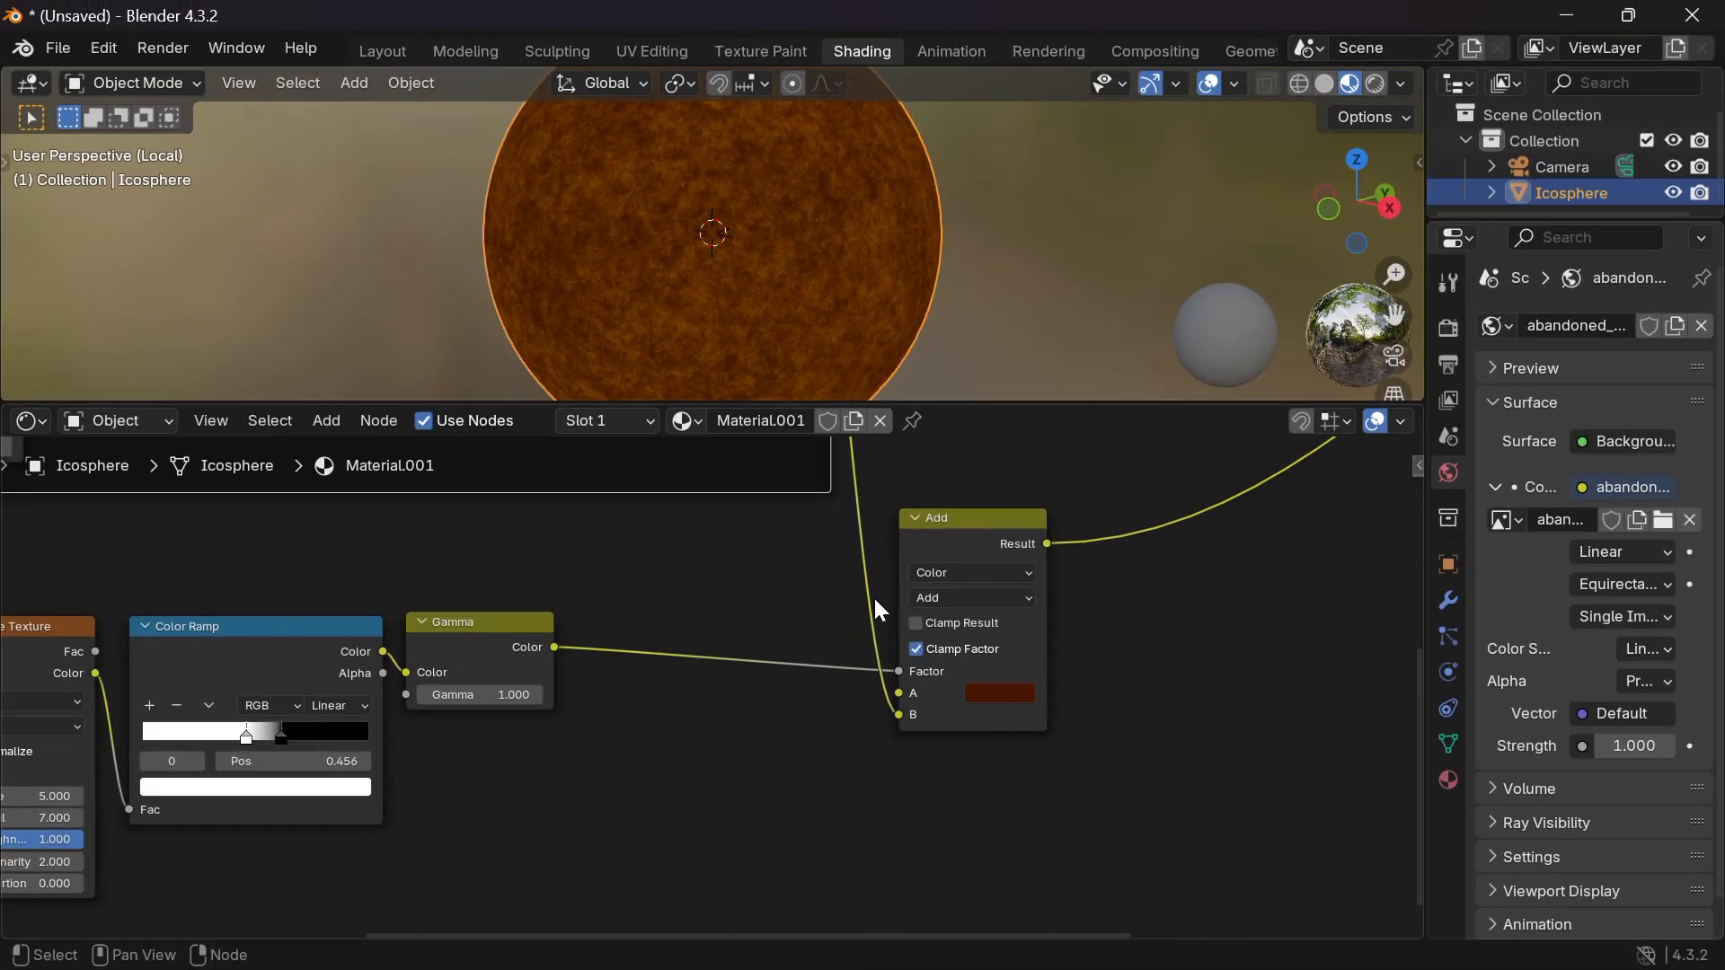
left_click(946, 598)
left_click(931, 648)
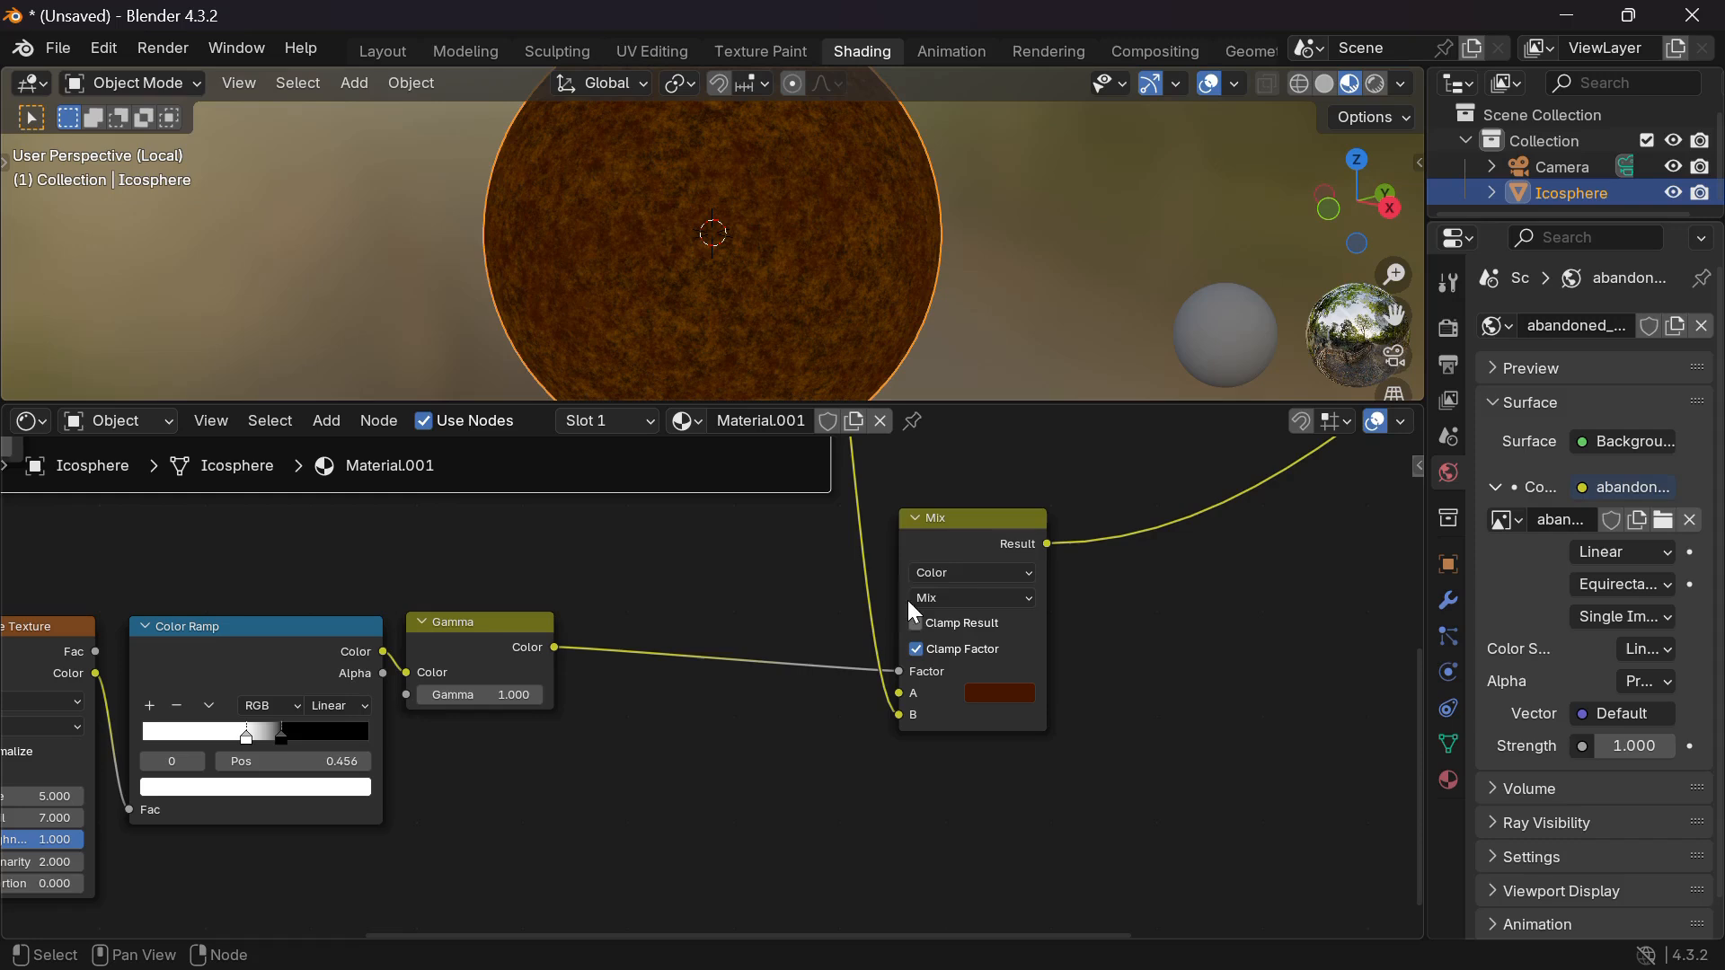
left_click(979, 599)
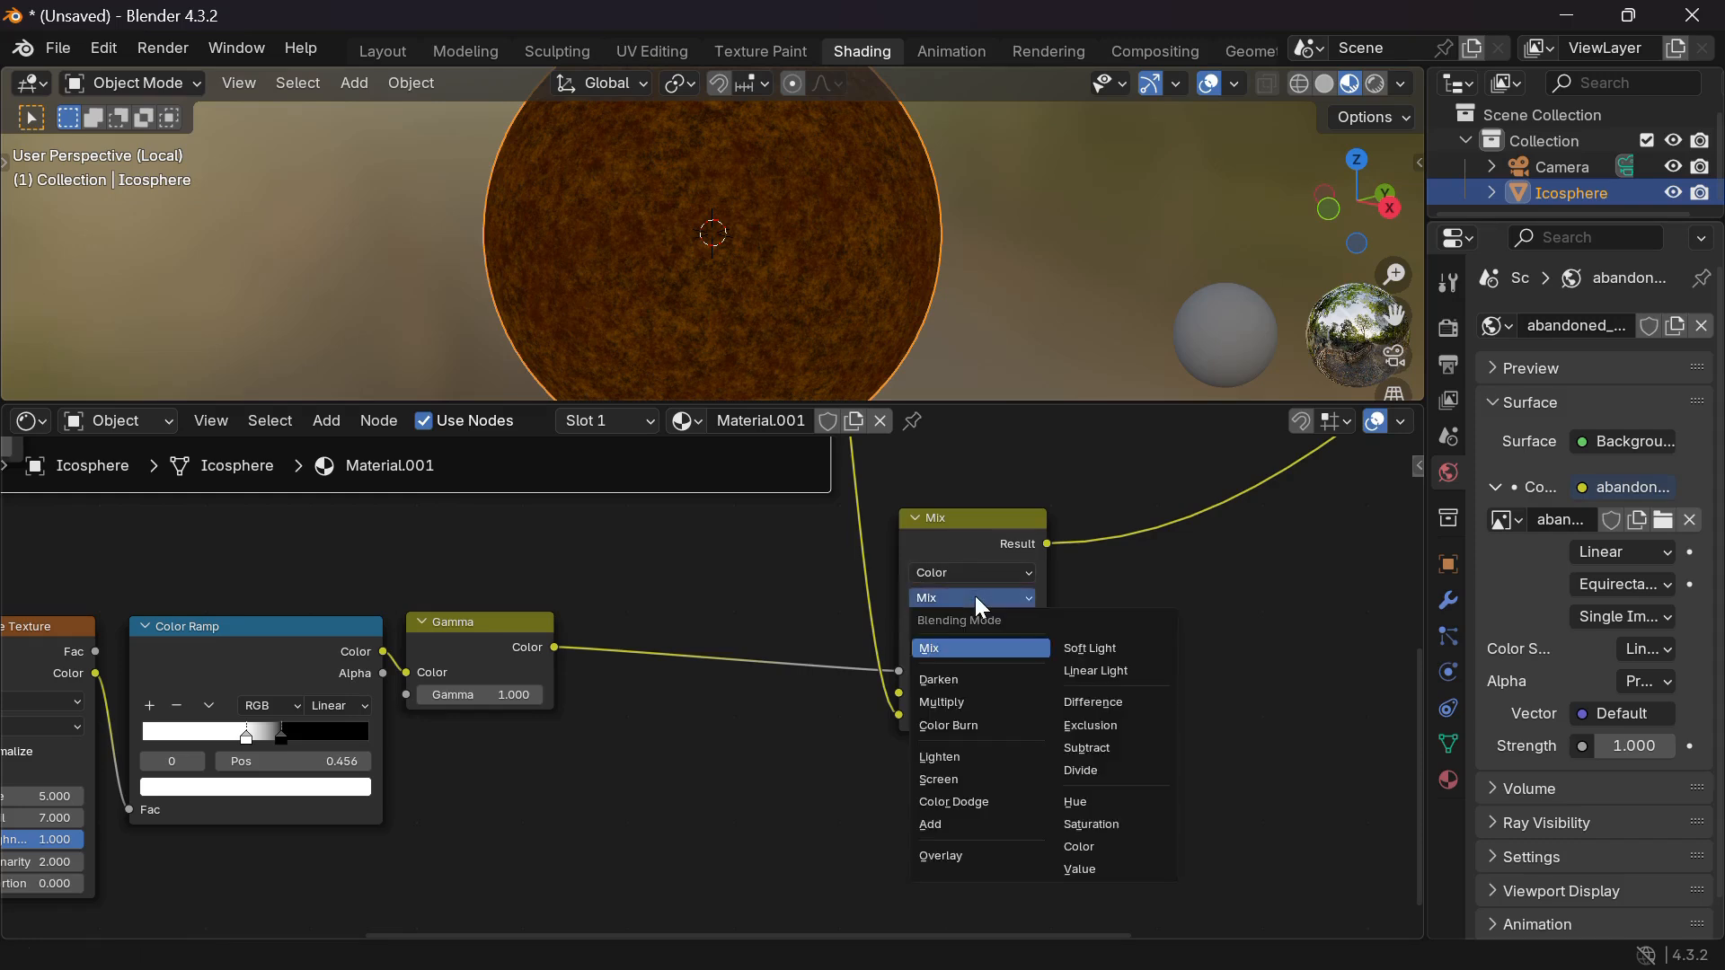
left_click(950, 827)
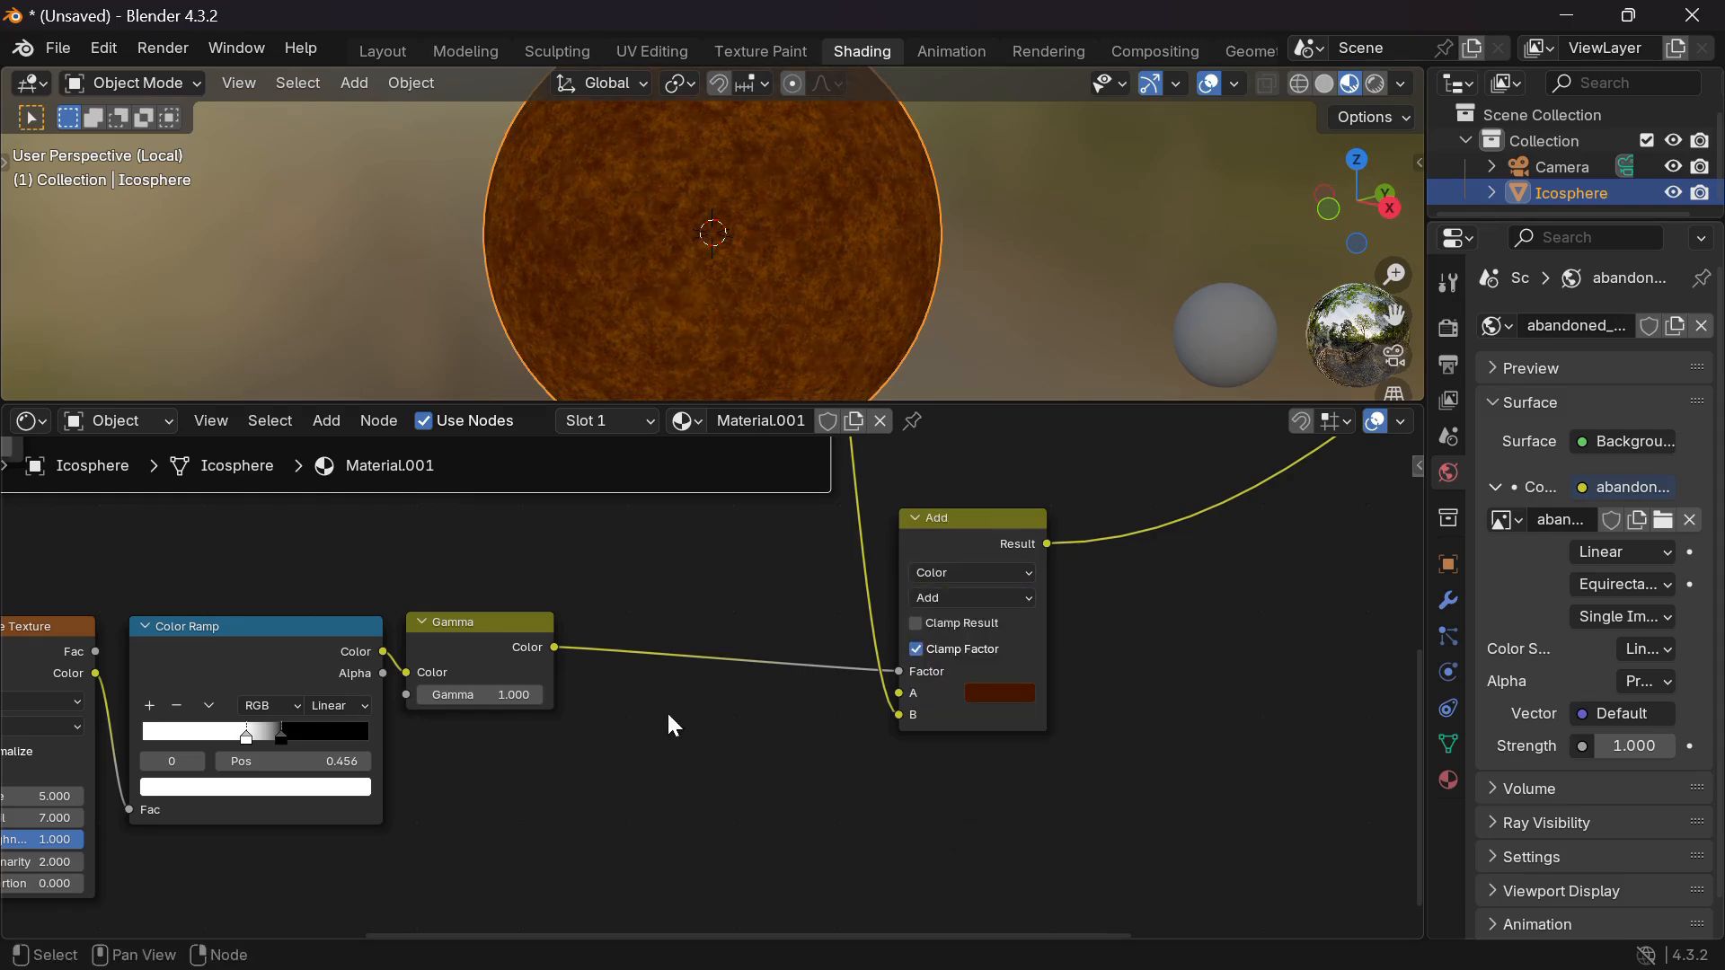
Try Gamma values 0.1 and 2, then reset Gamma to 1.000.
scroll(668, 716, "left", 3)
left_click(663, 680)
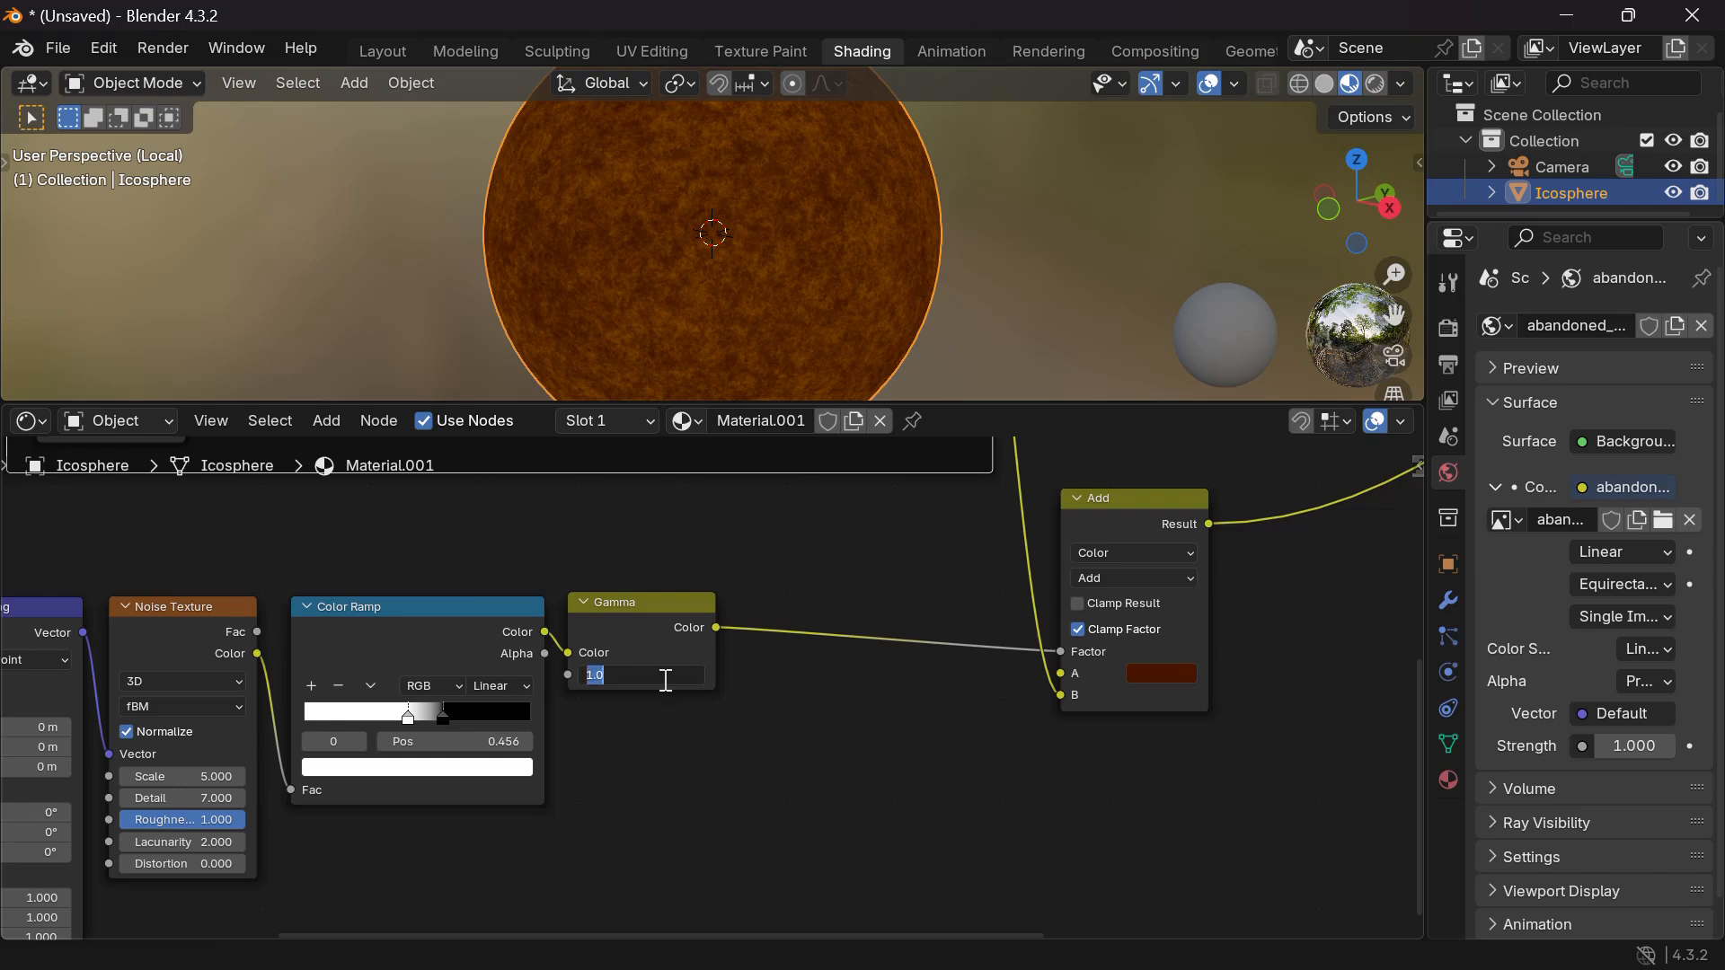
type(".1")
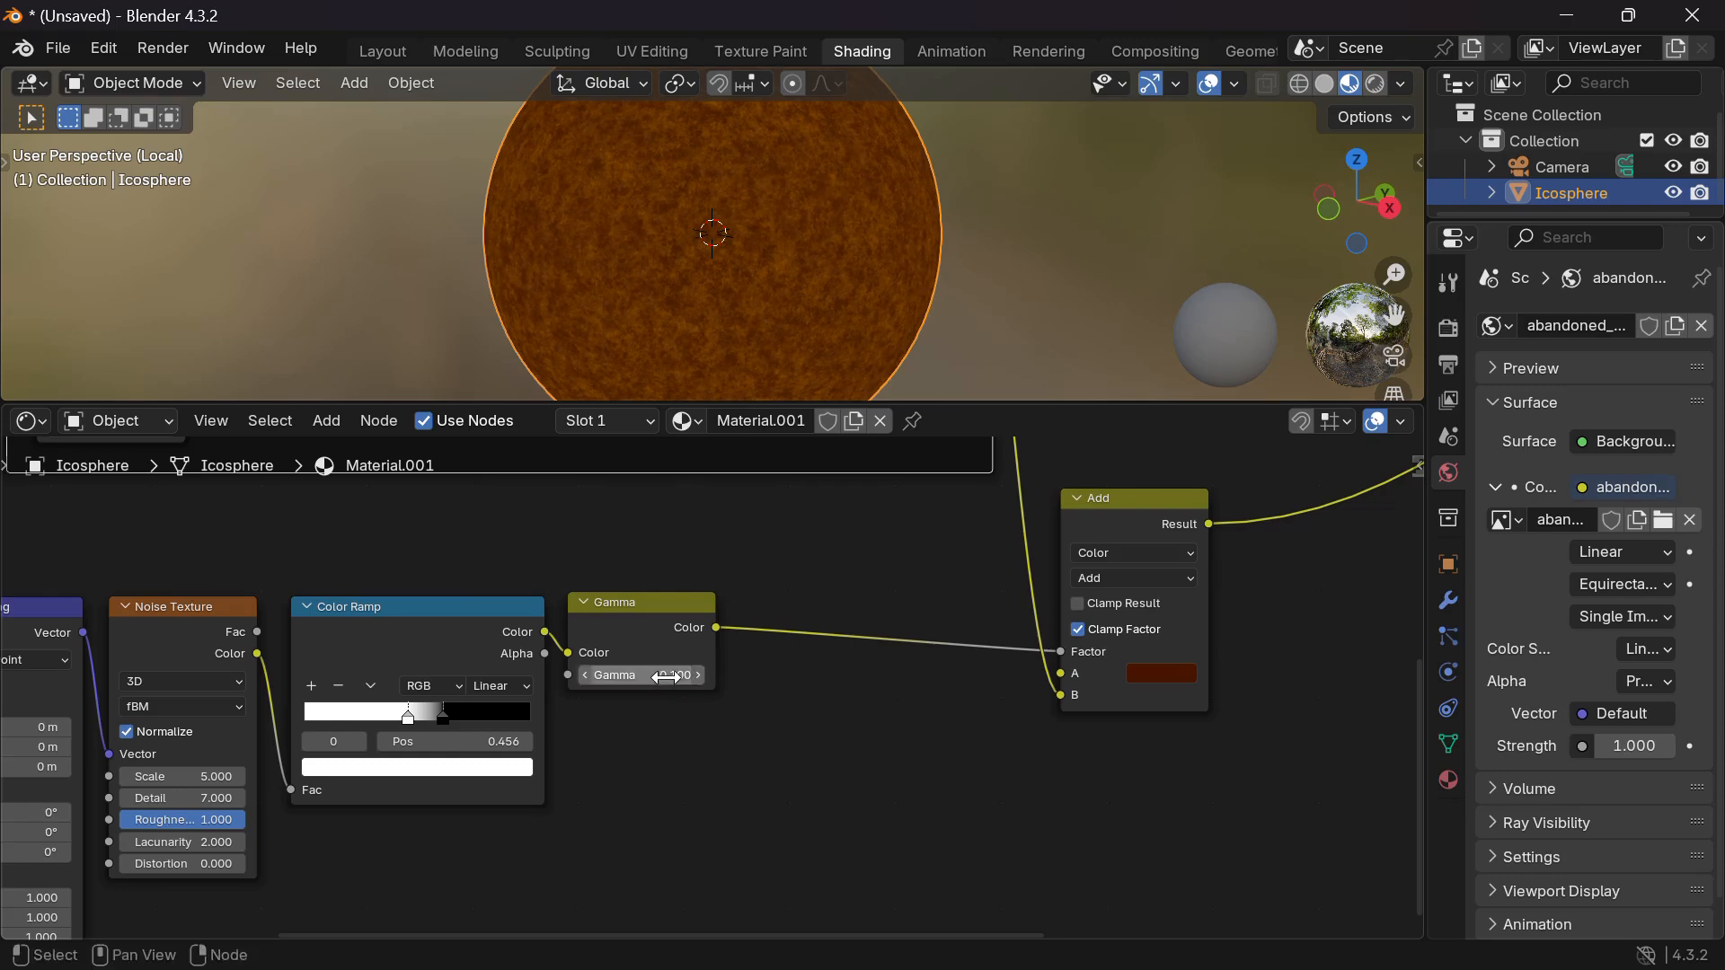
key("Return")
left_click(670, 679)
type("2")
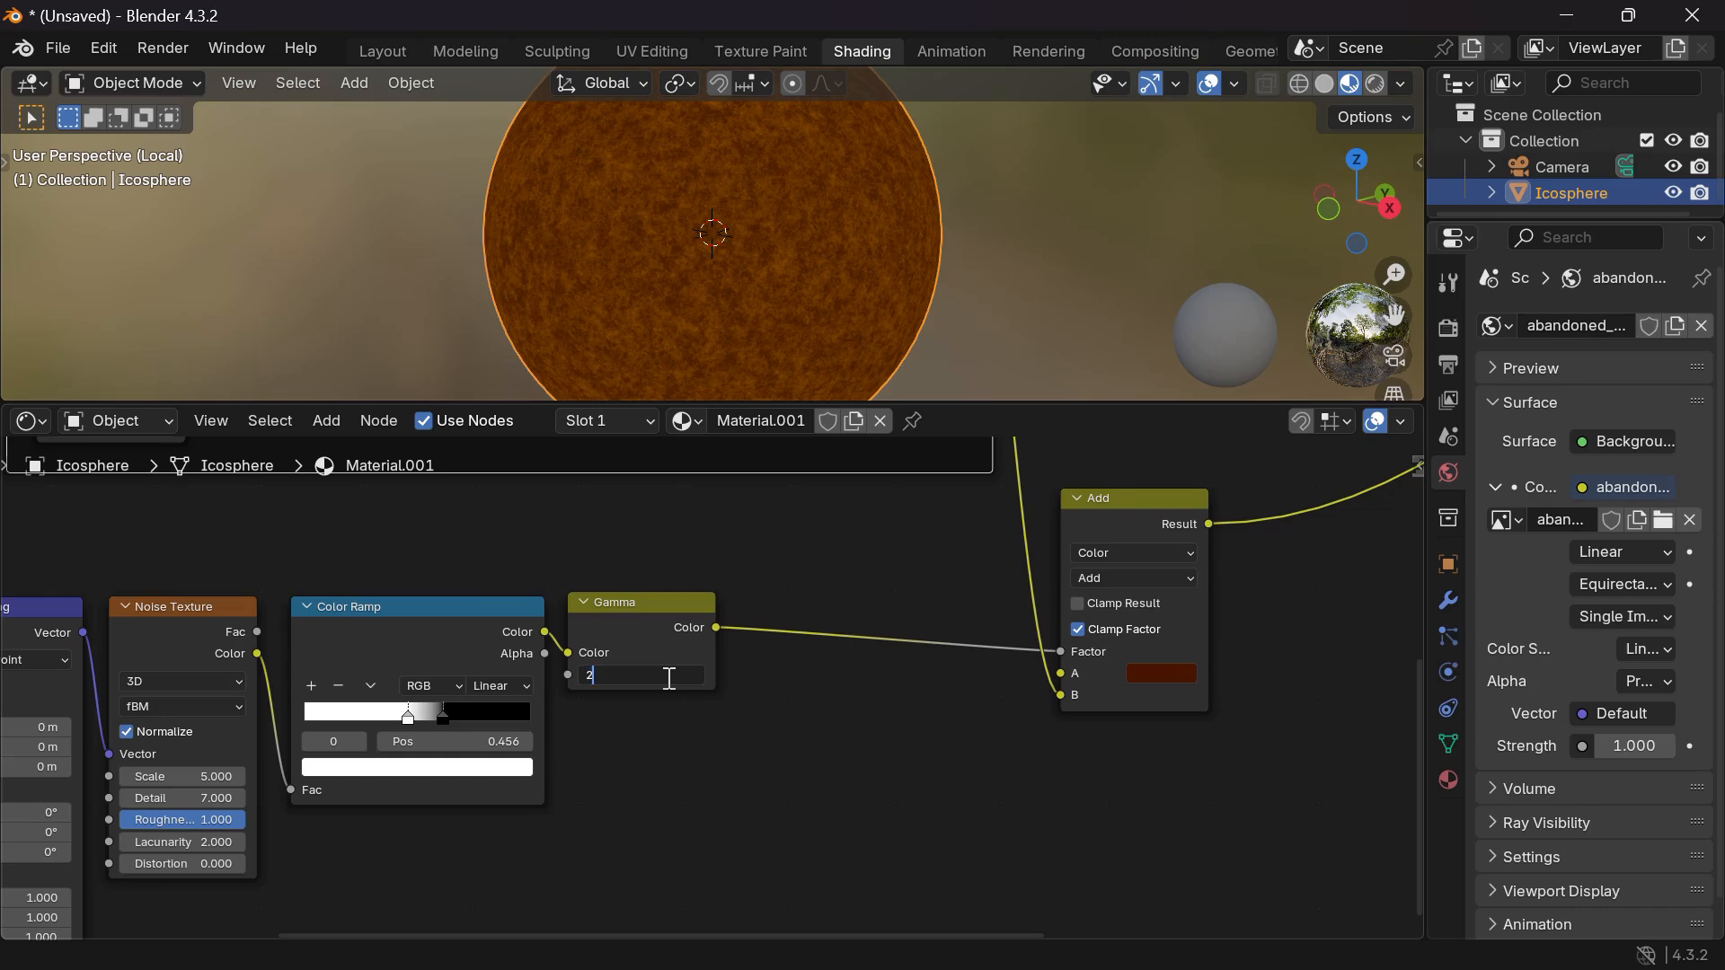
key("Return")
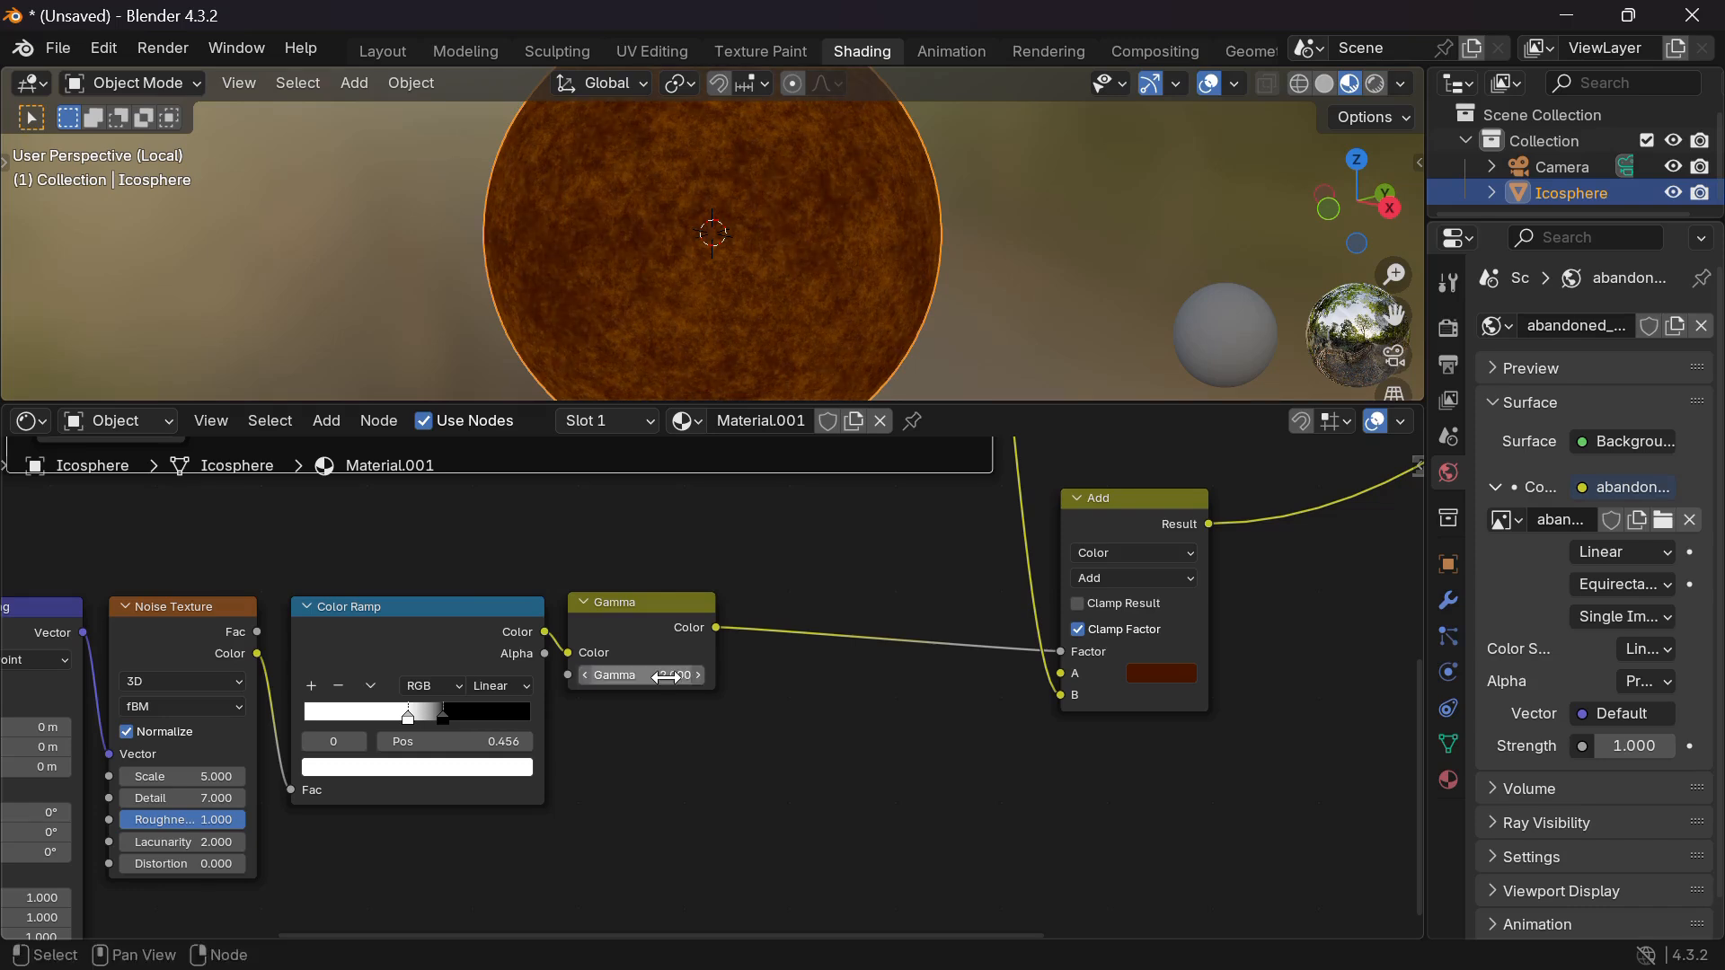
left_click(666, 677)
type("1")
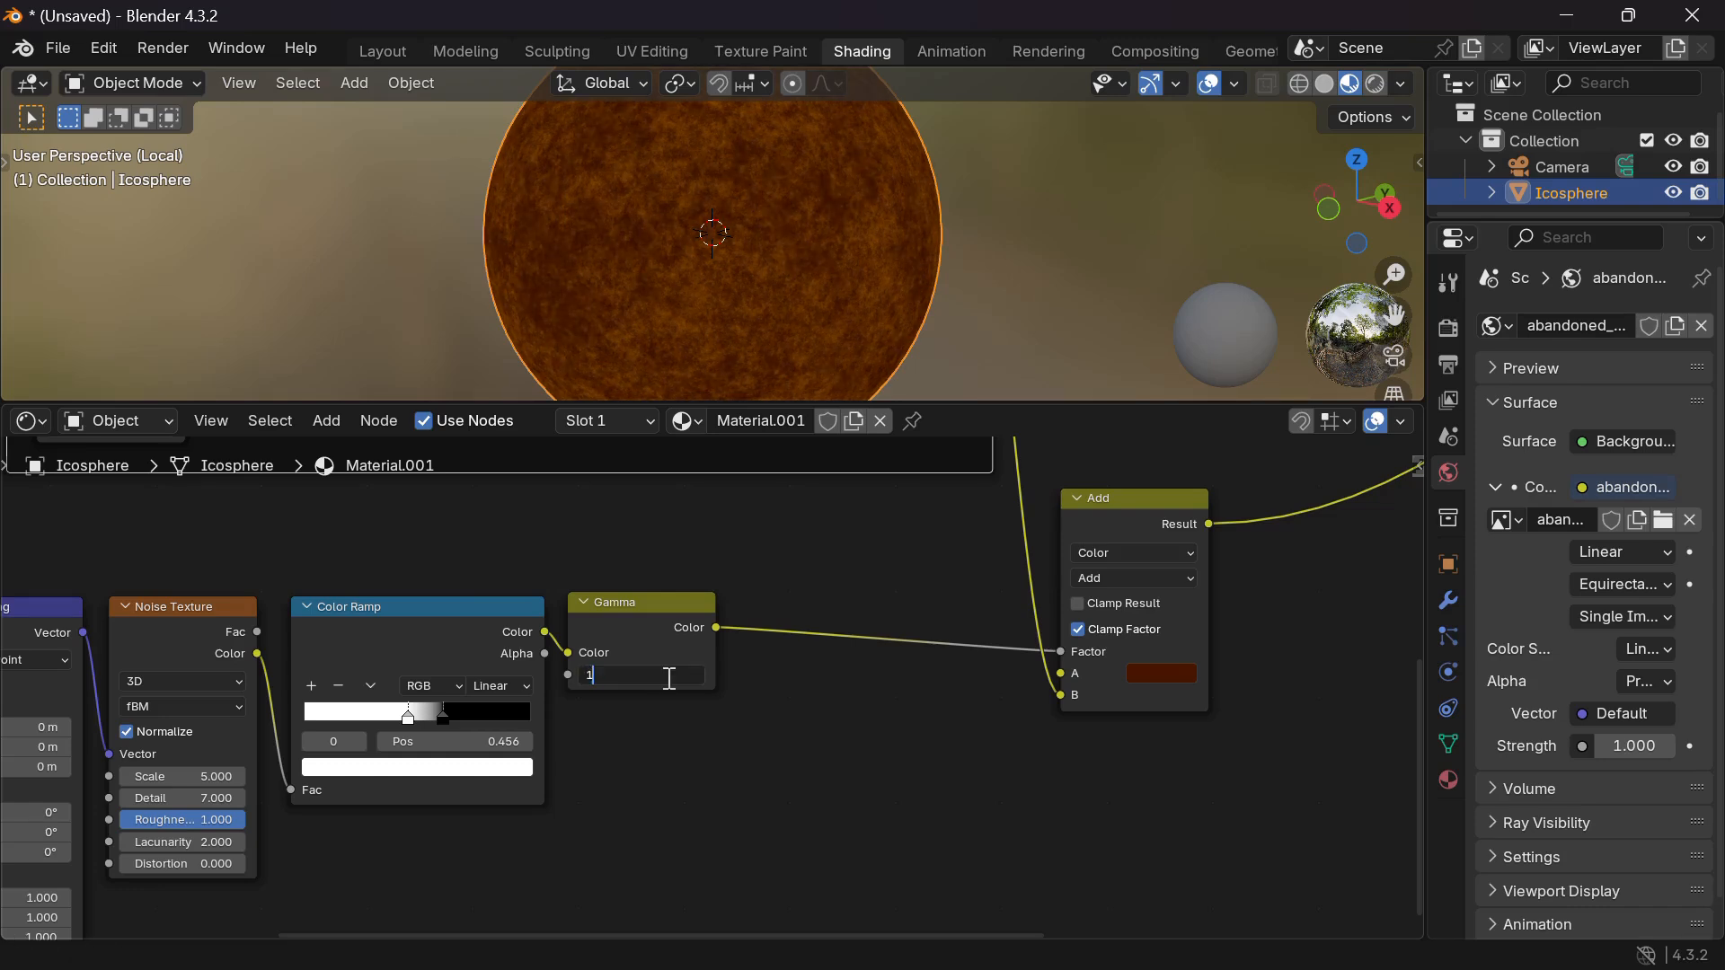
key("Return")
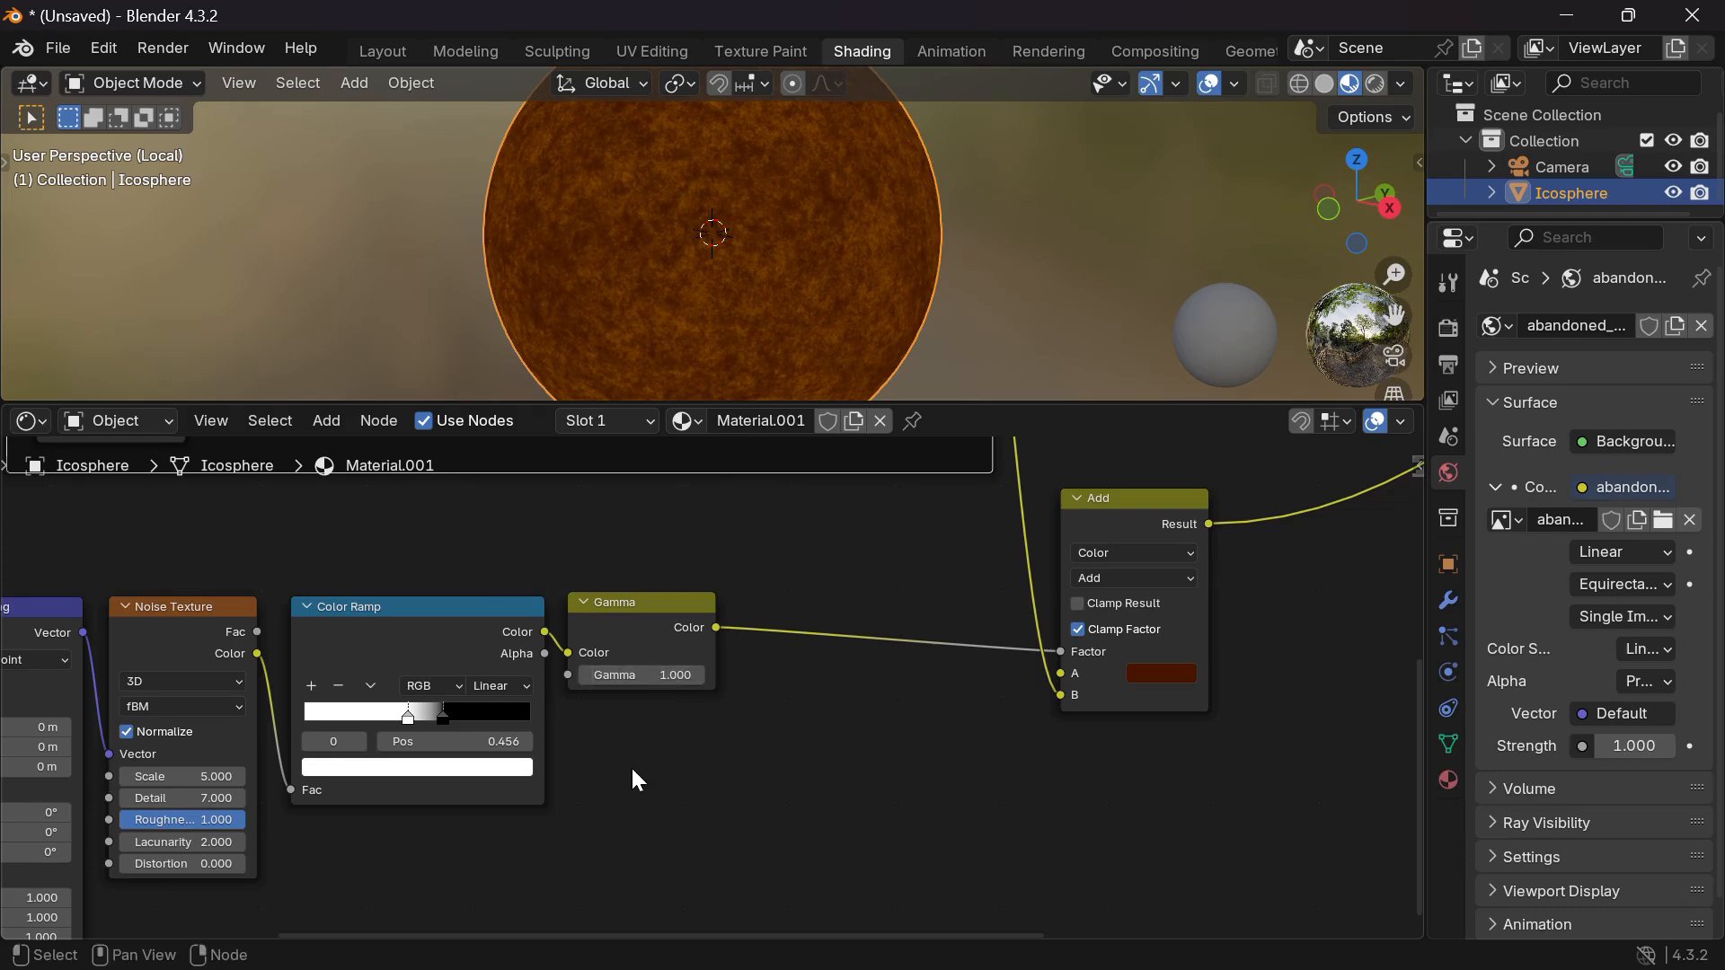
Test Mapping Location offsets, including Rust Mix 1 at 5.5 m, and undo them back to 0 m.
scroll(631, 766, "left", 10)
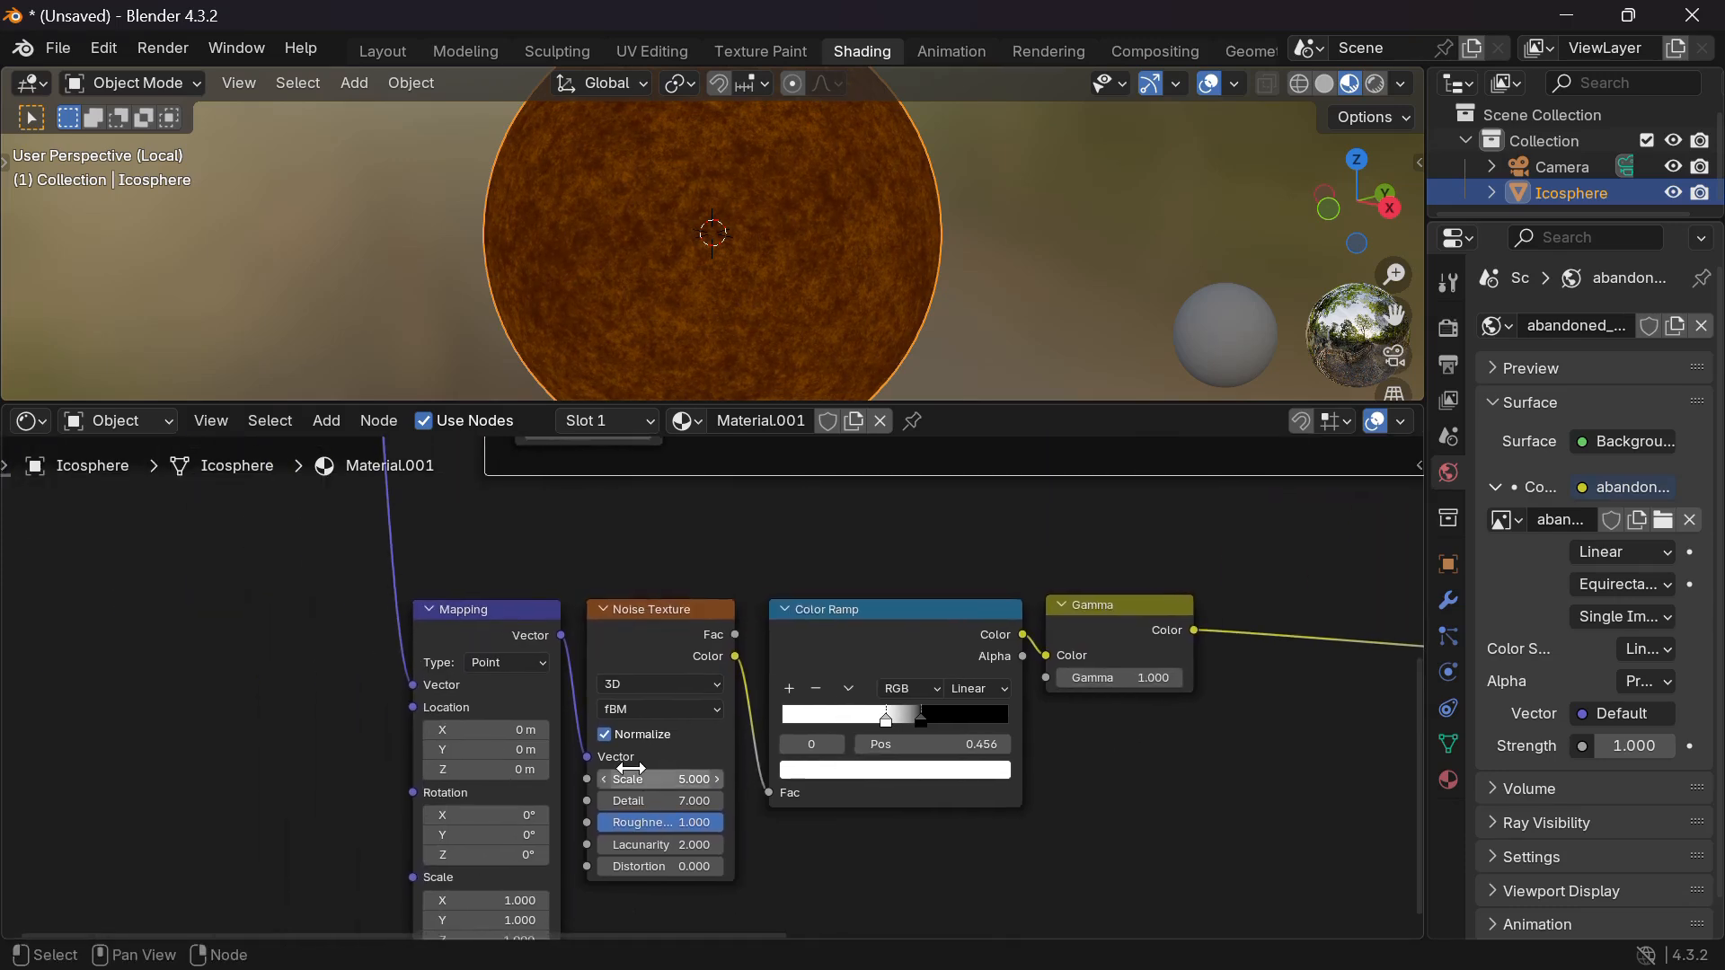
scroll(633, 768, "left", 4)
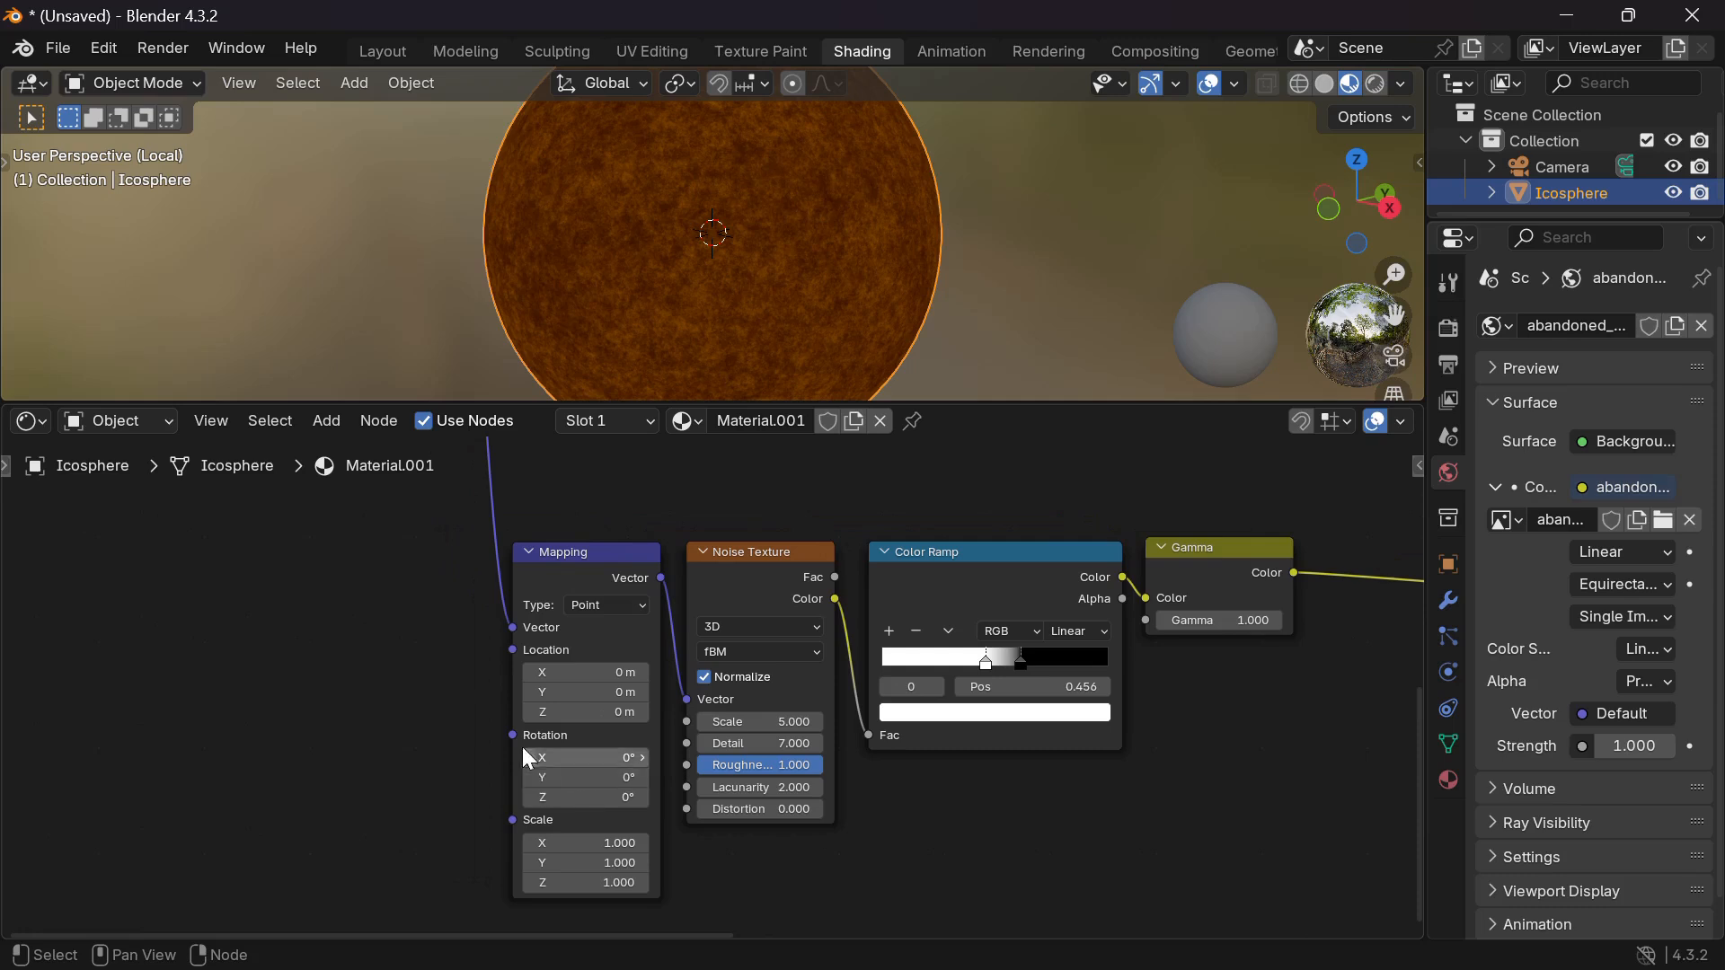
scroll(735, 289, "up", 5)
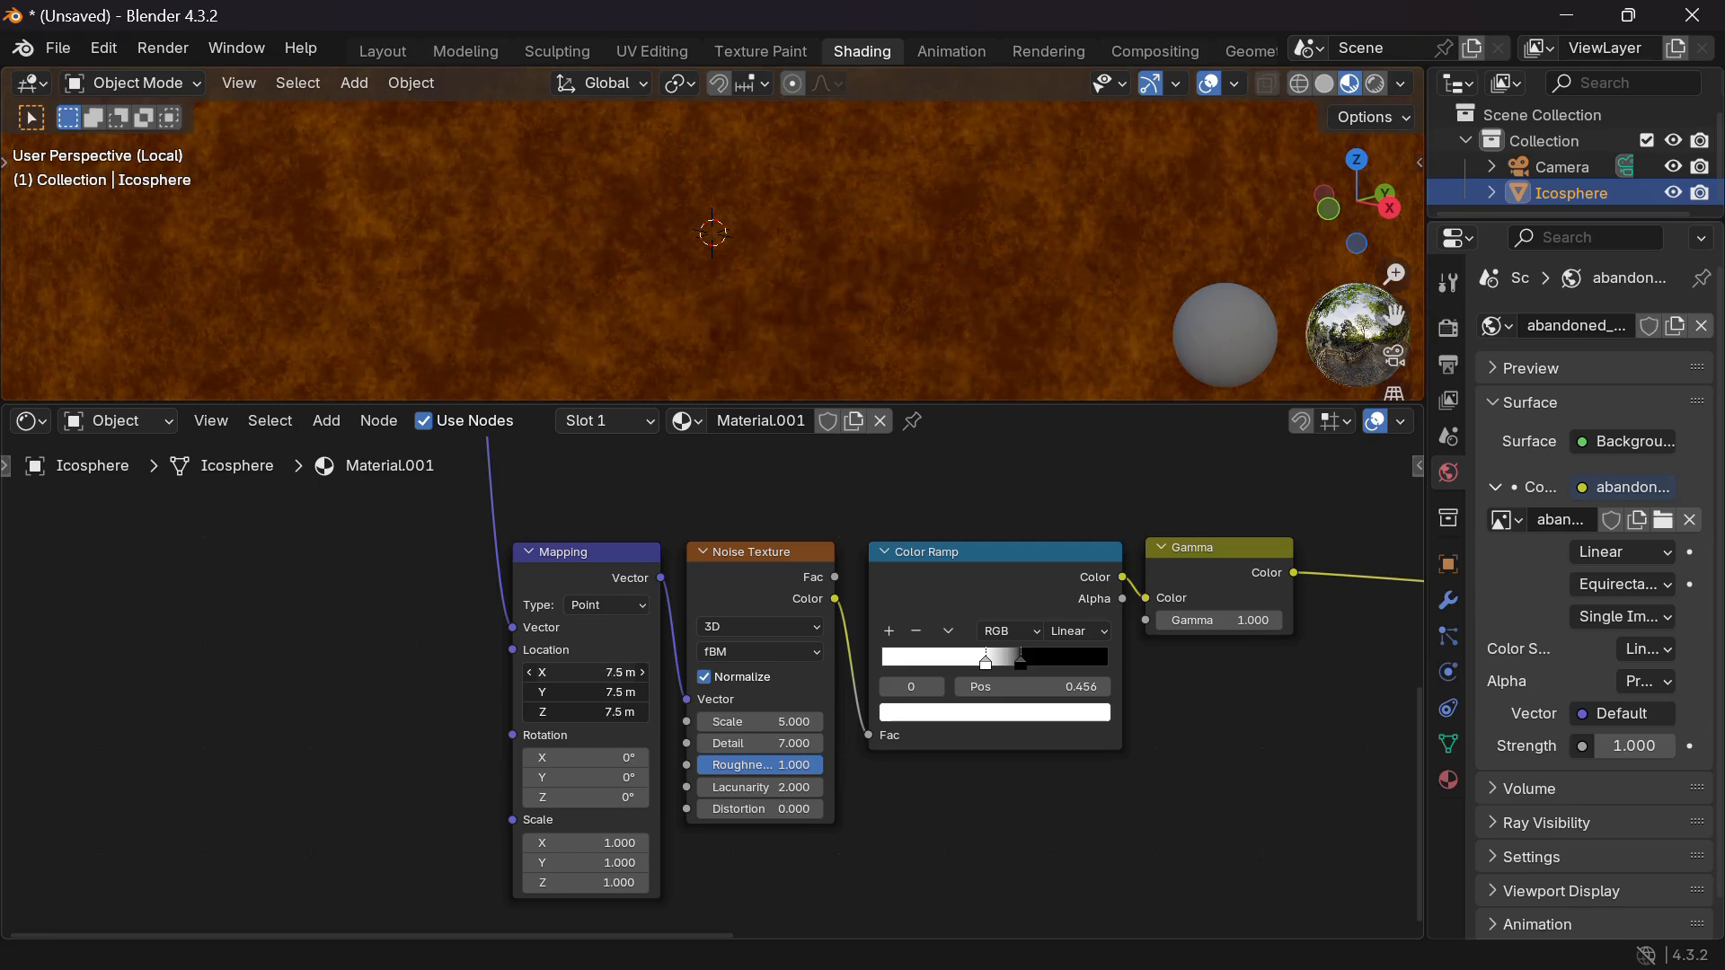
left_click_drag(566, 672, 578, 670)
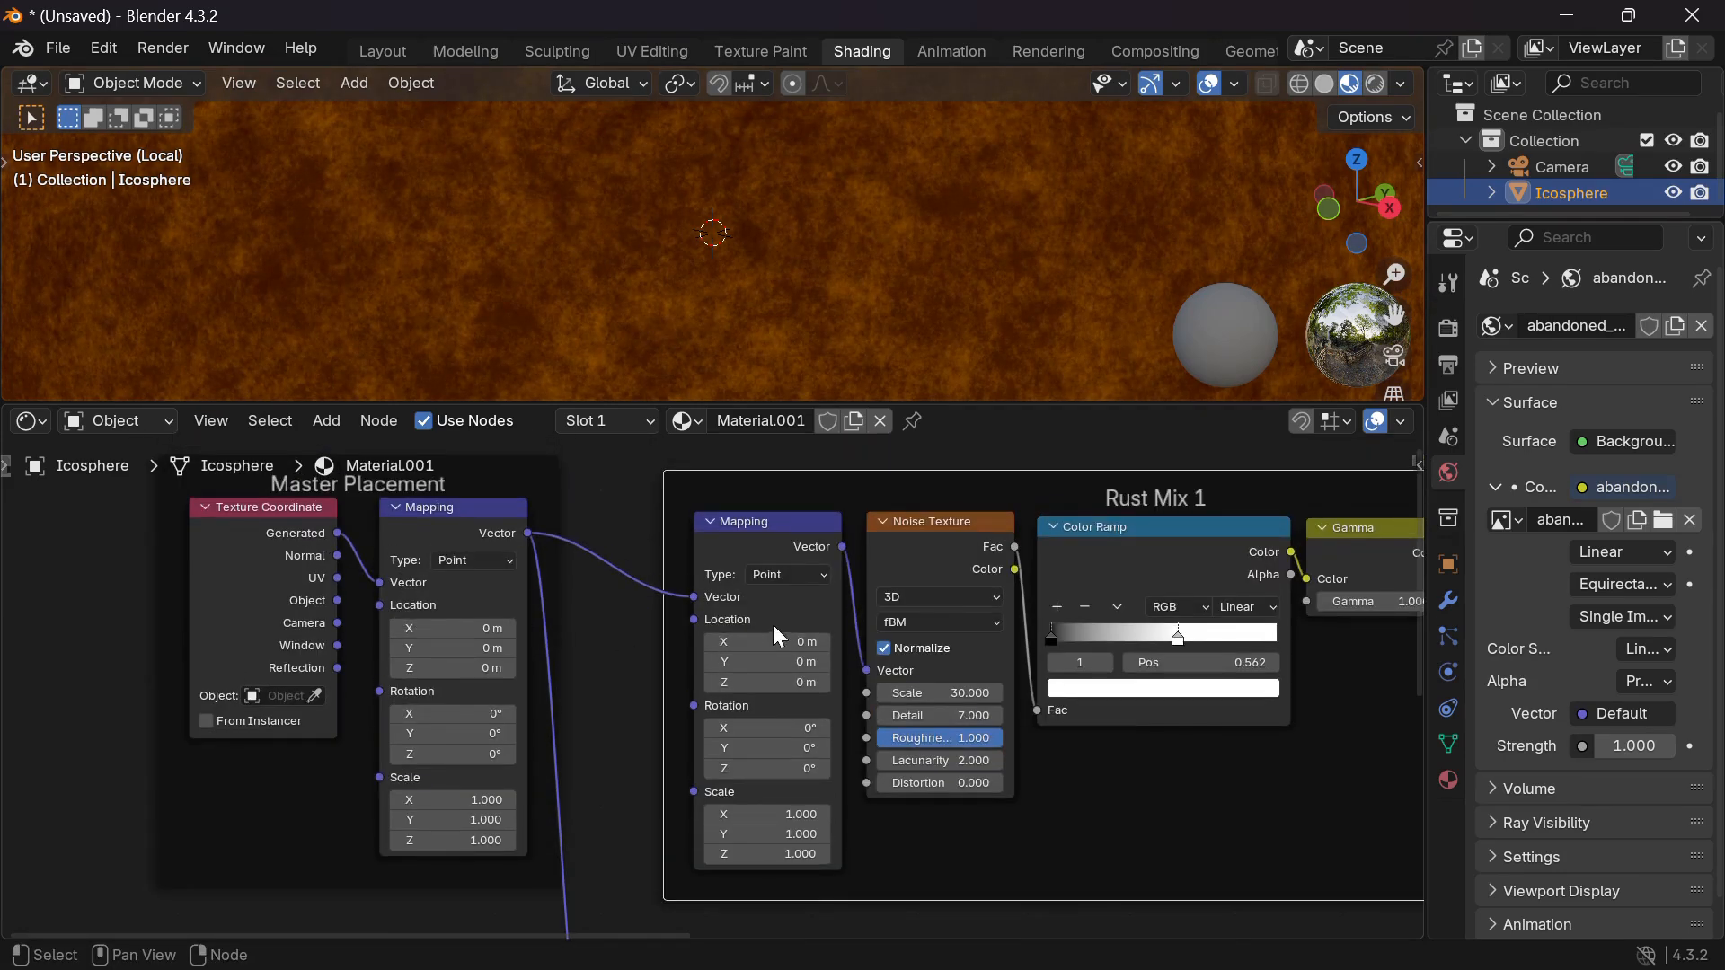
left_click_drag(780, 639, 780, 642)
left_click_drag(780, 641, 880, 640)
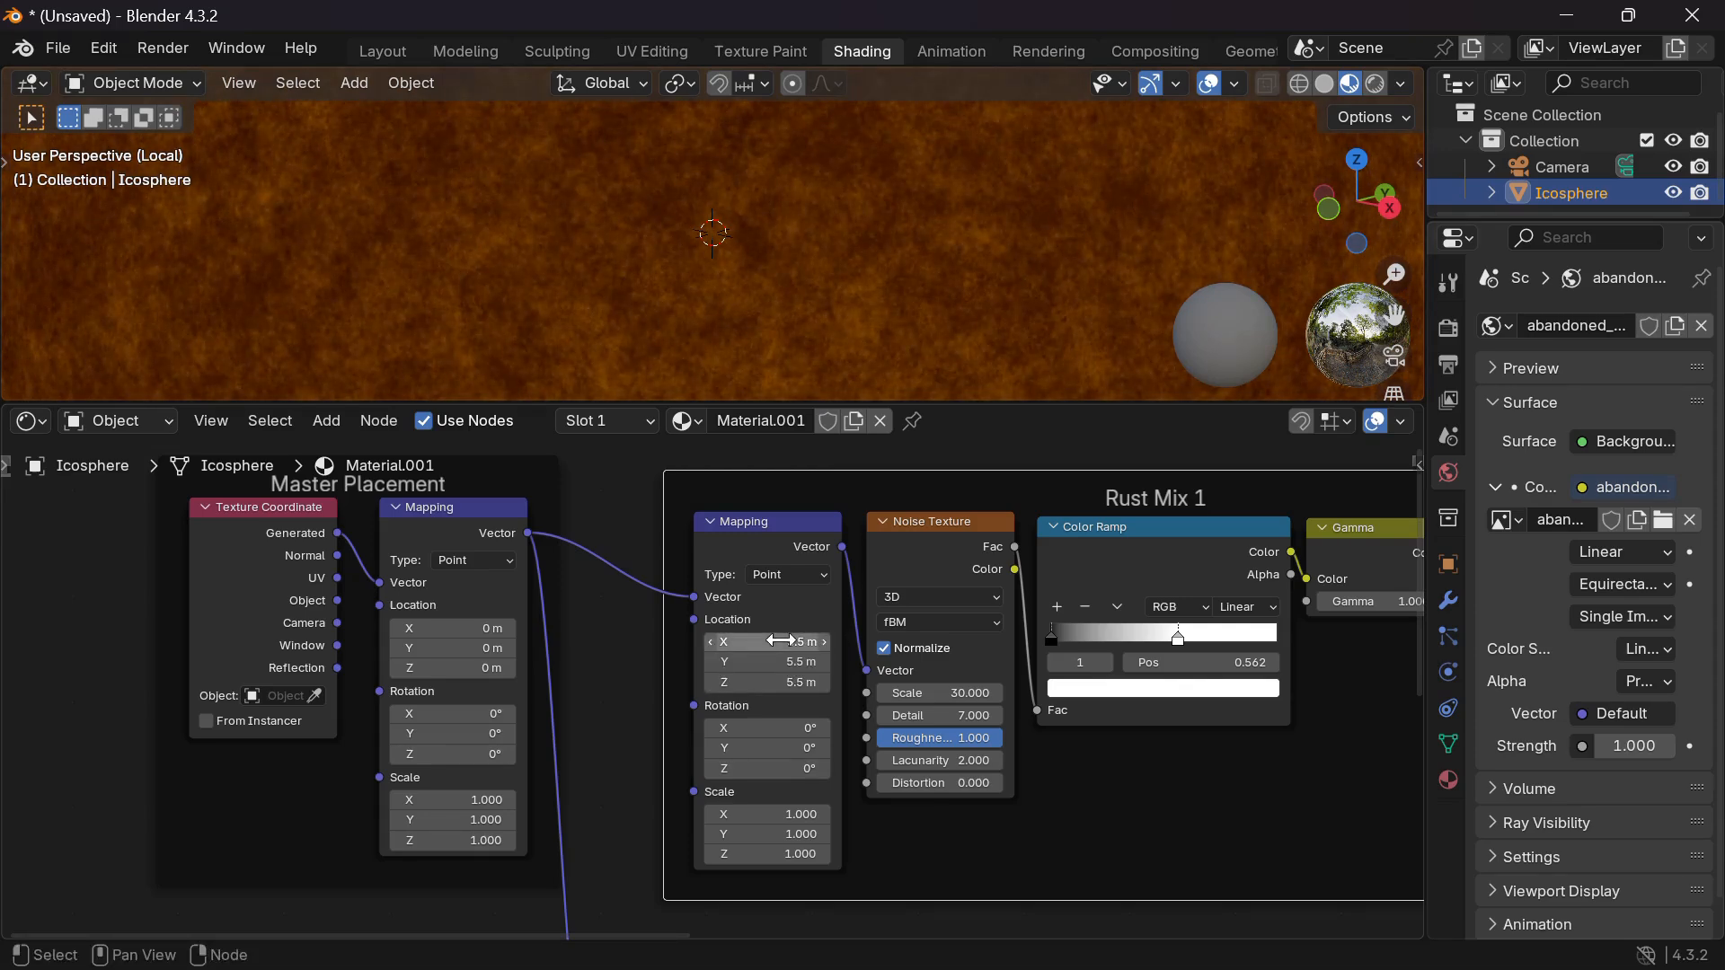
key("ctrl+z")
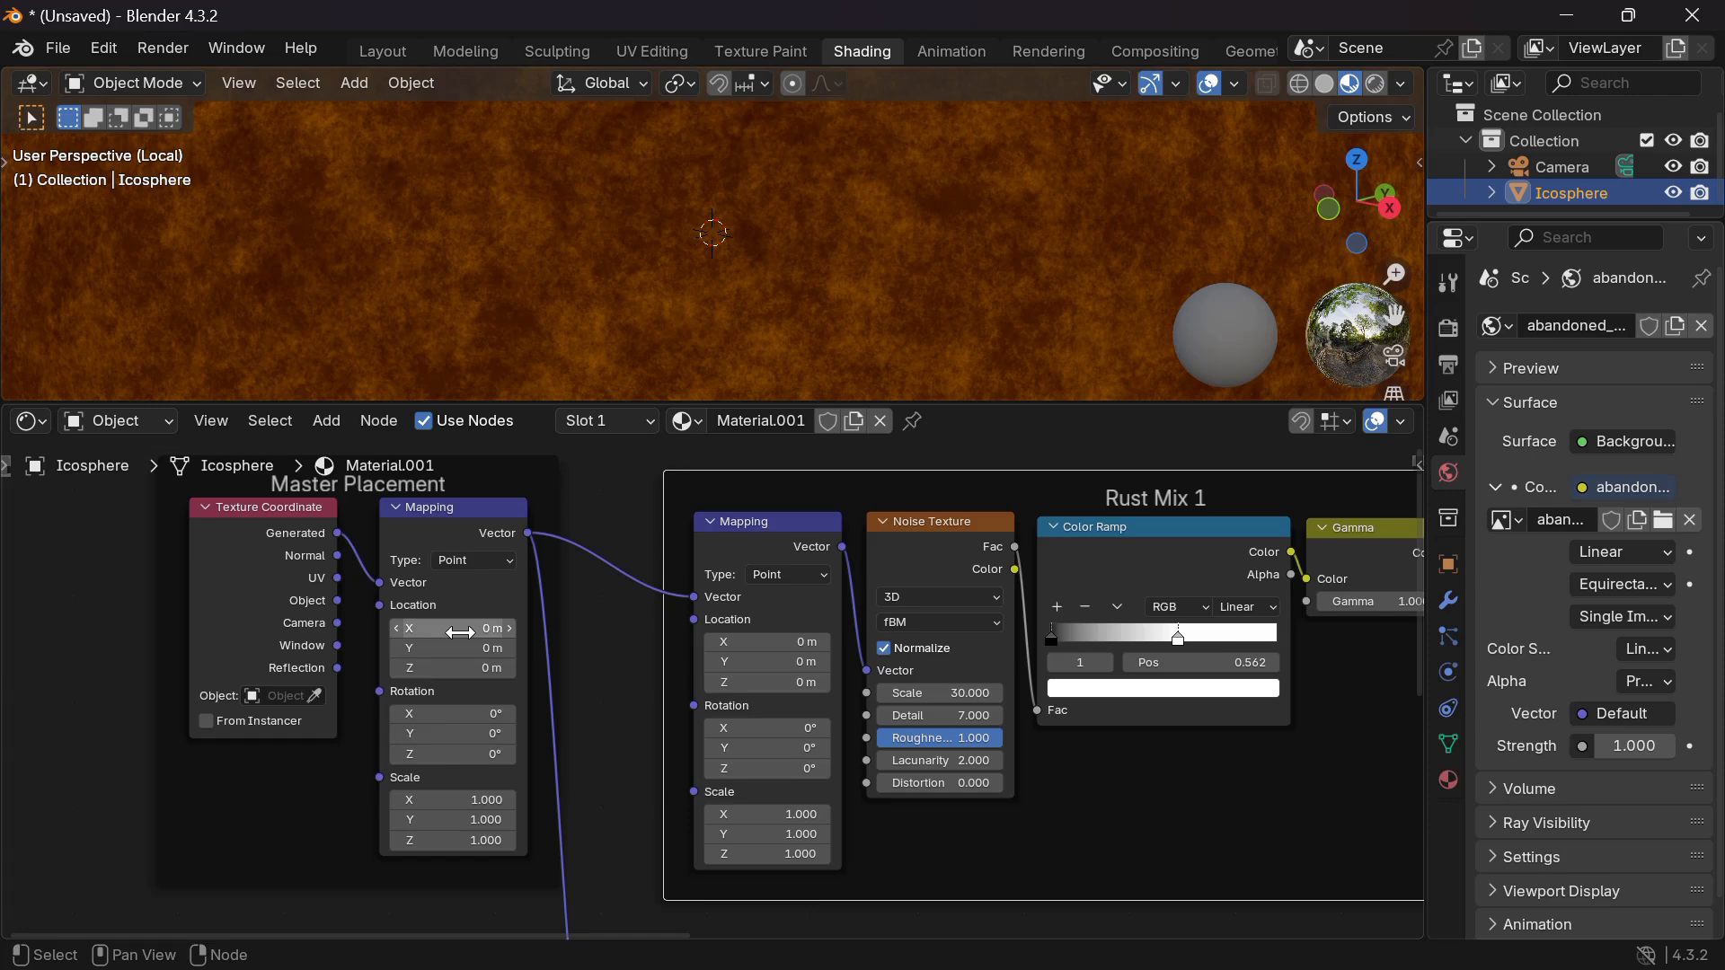
left_click_drag(462, 630, 575, 668)
key("ctrl+z")
Box-select the lower Mapping, Noise, Color Ramp and Gamma row and join it into a frame.
scroll(627, 719, "down", 10)
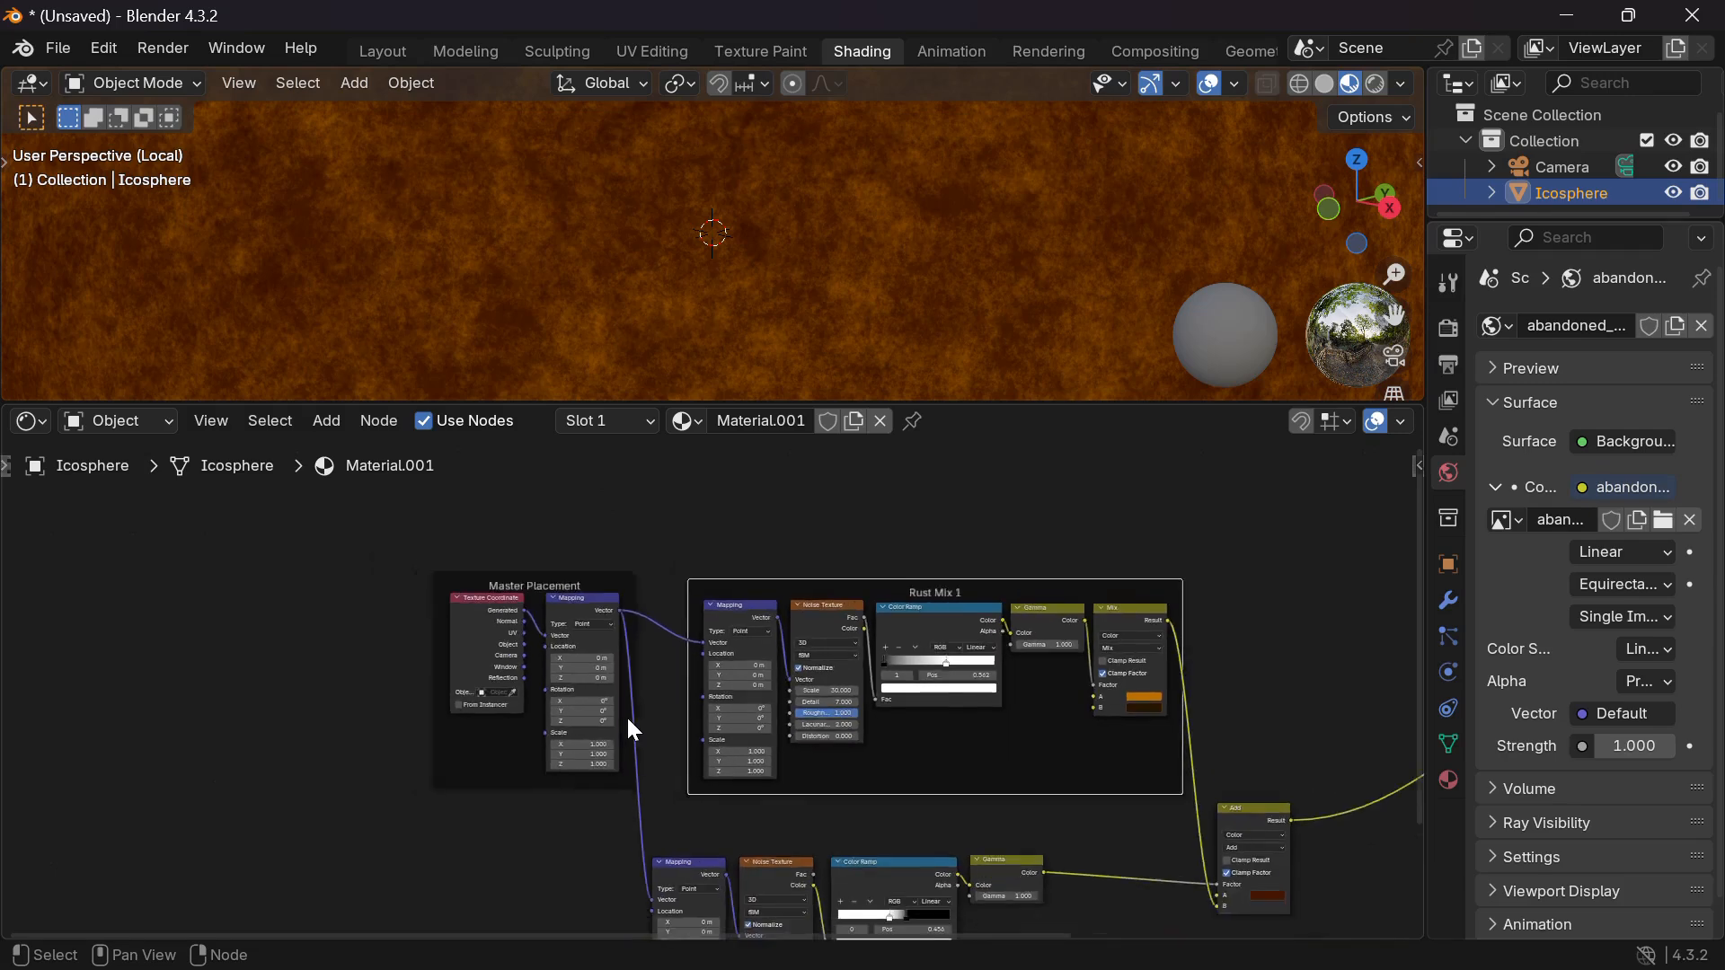
scroll(627, 719, "down", 3)
scroll(627, 719, "right", 3)
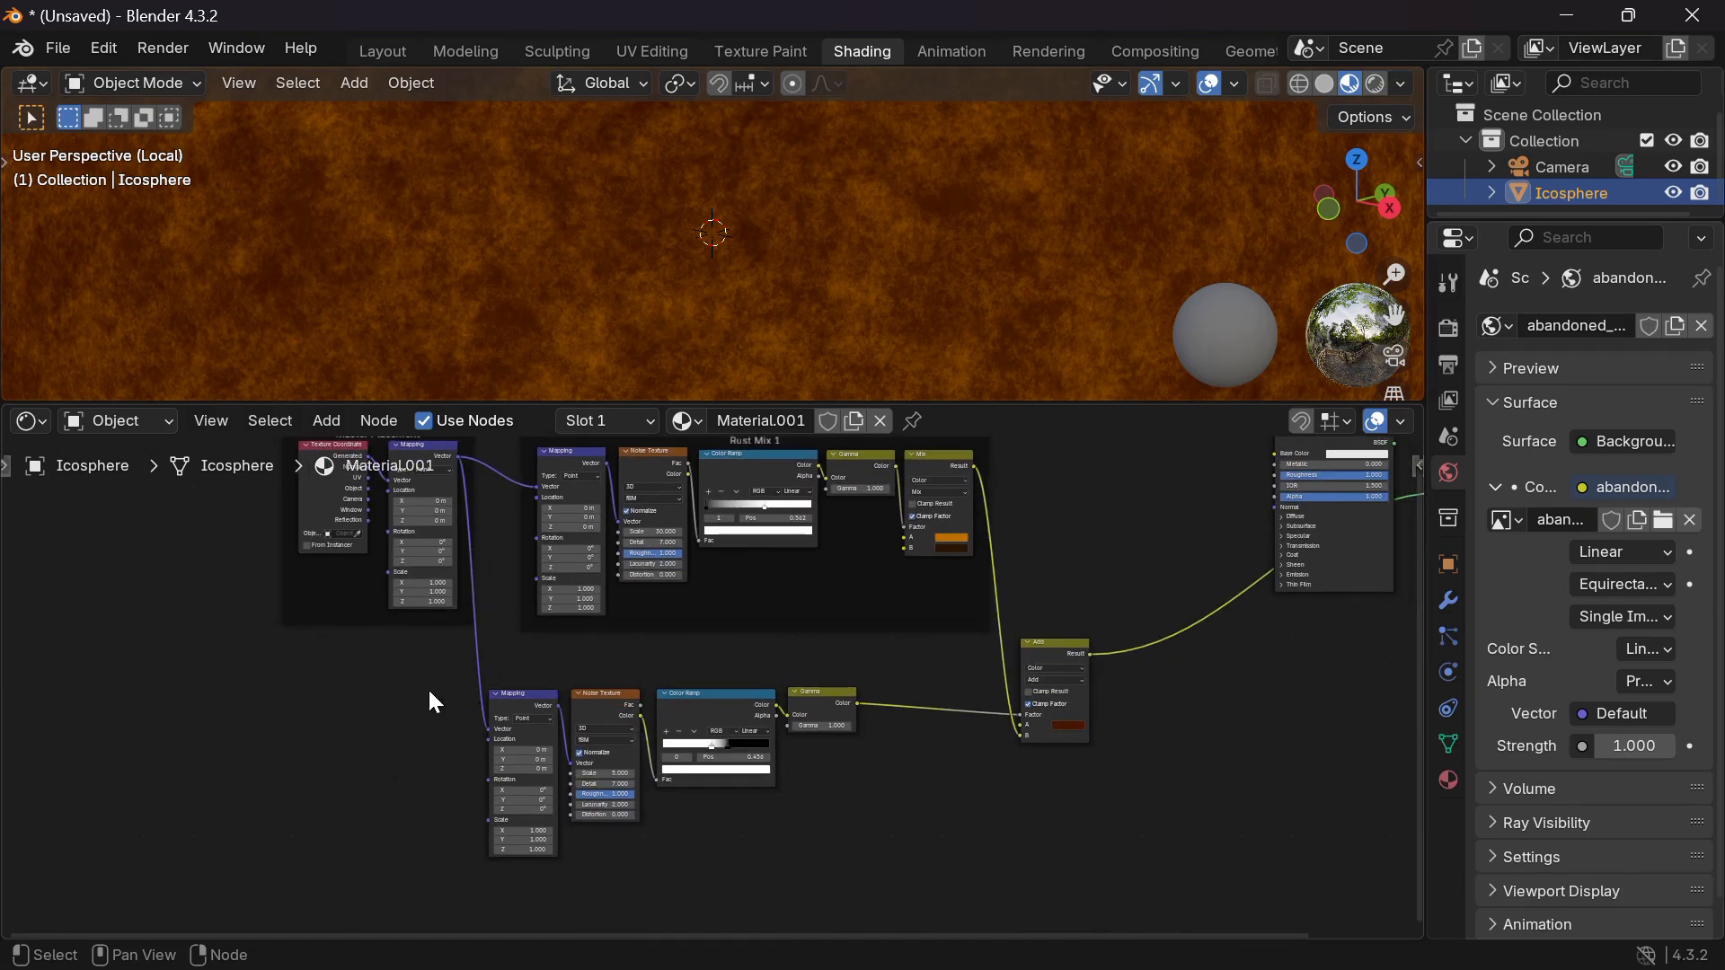
left_click_drag(428, 688, 959, 830)
key("ctrl+j")
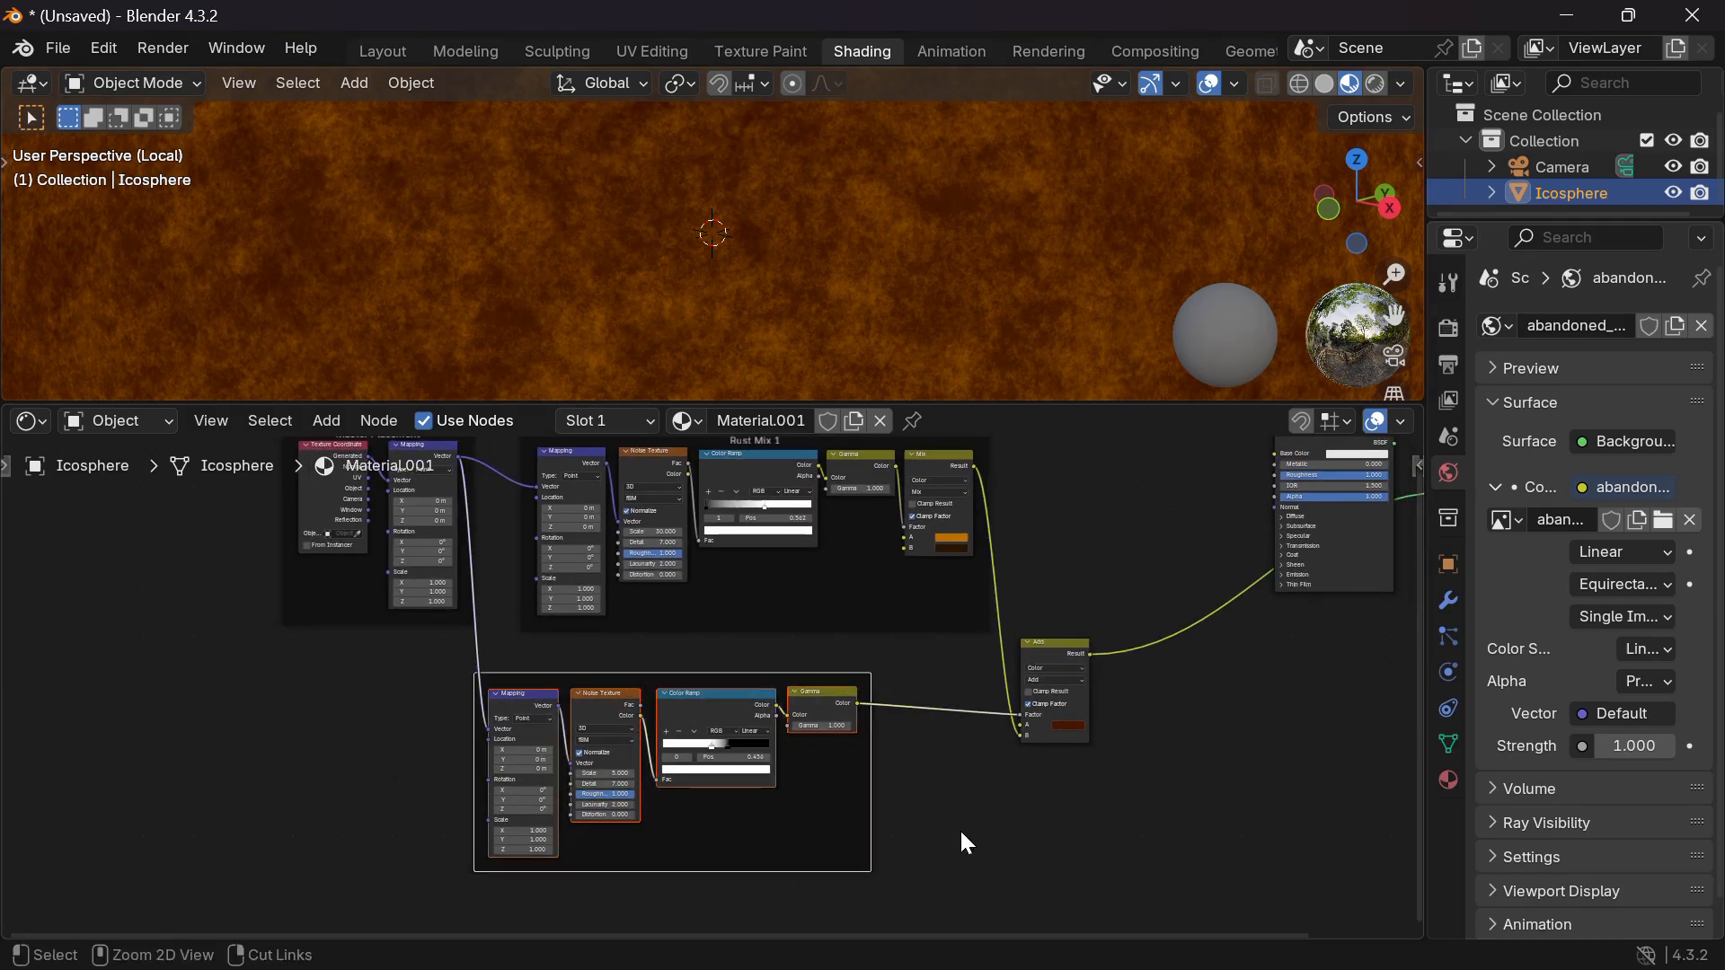
Rename the lower frame to 'Rust Red Mix' and nudge it up and right into place.
key("F2")
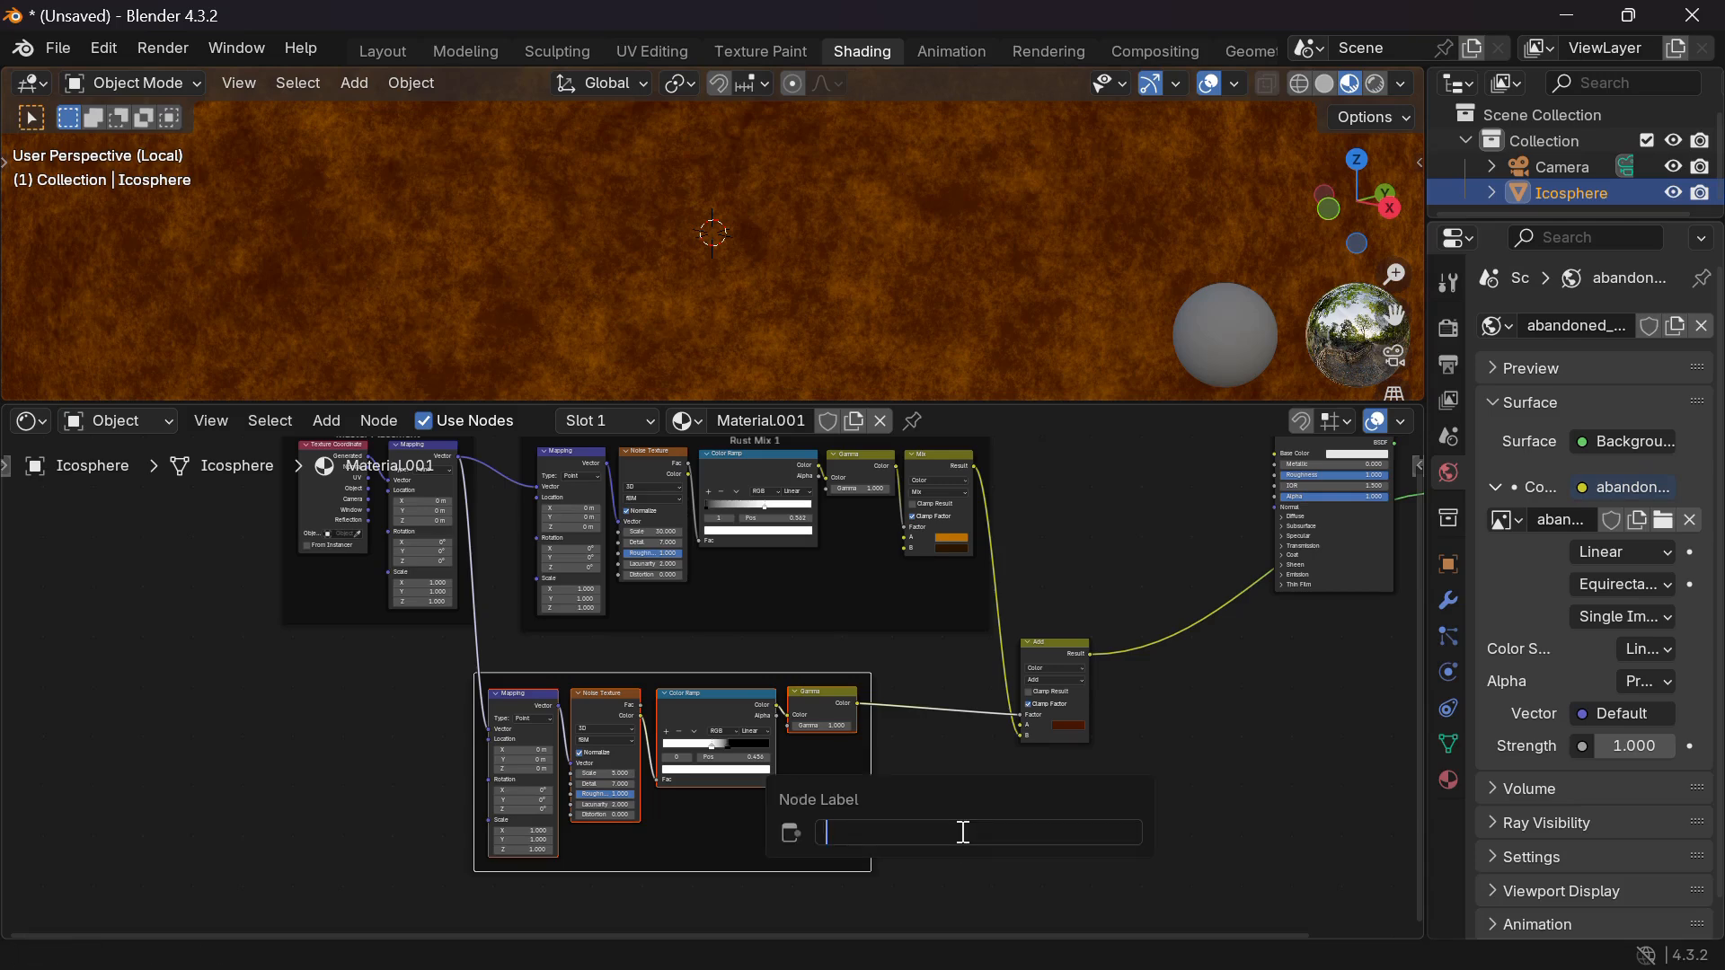
type("Rus t Red Mix")
key("Return")
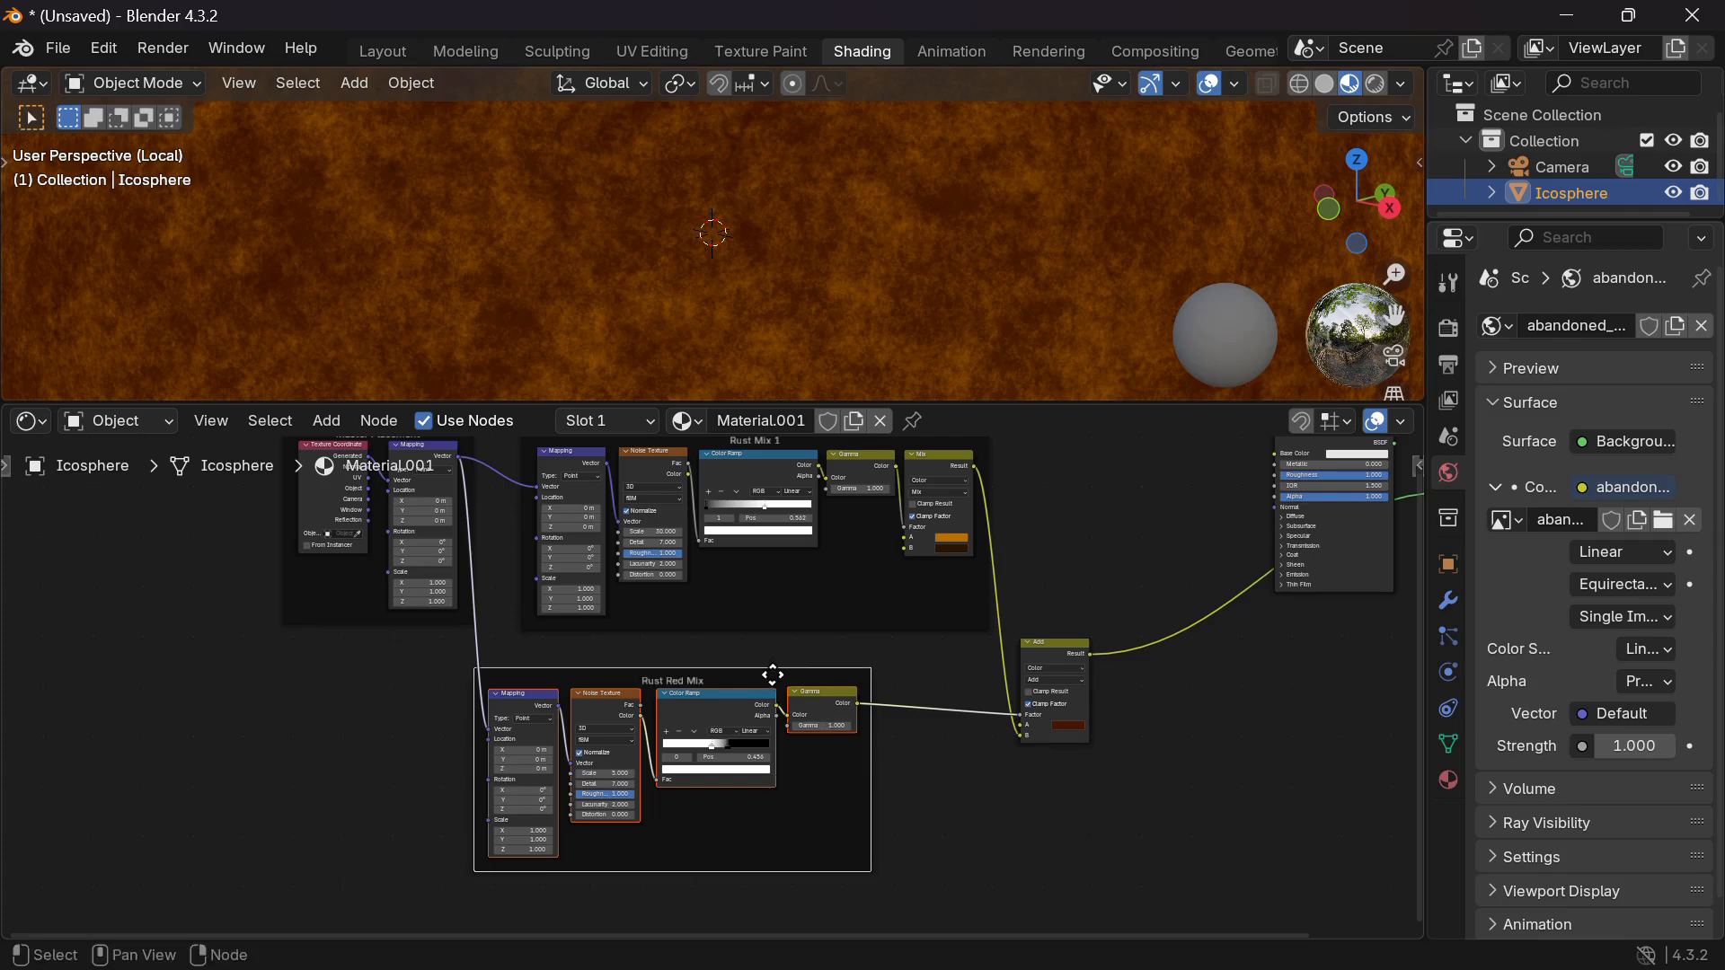
left_click_drag(763, 671, 840, 640)
left_click_drag(840, 641, 824, 649)
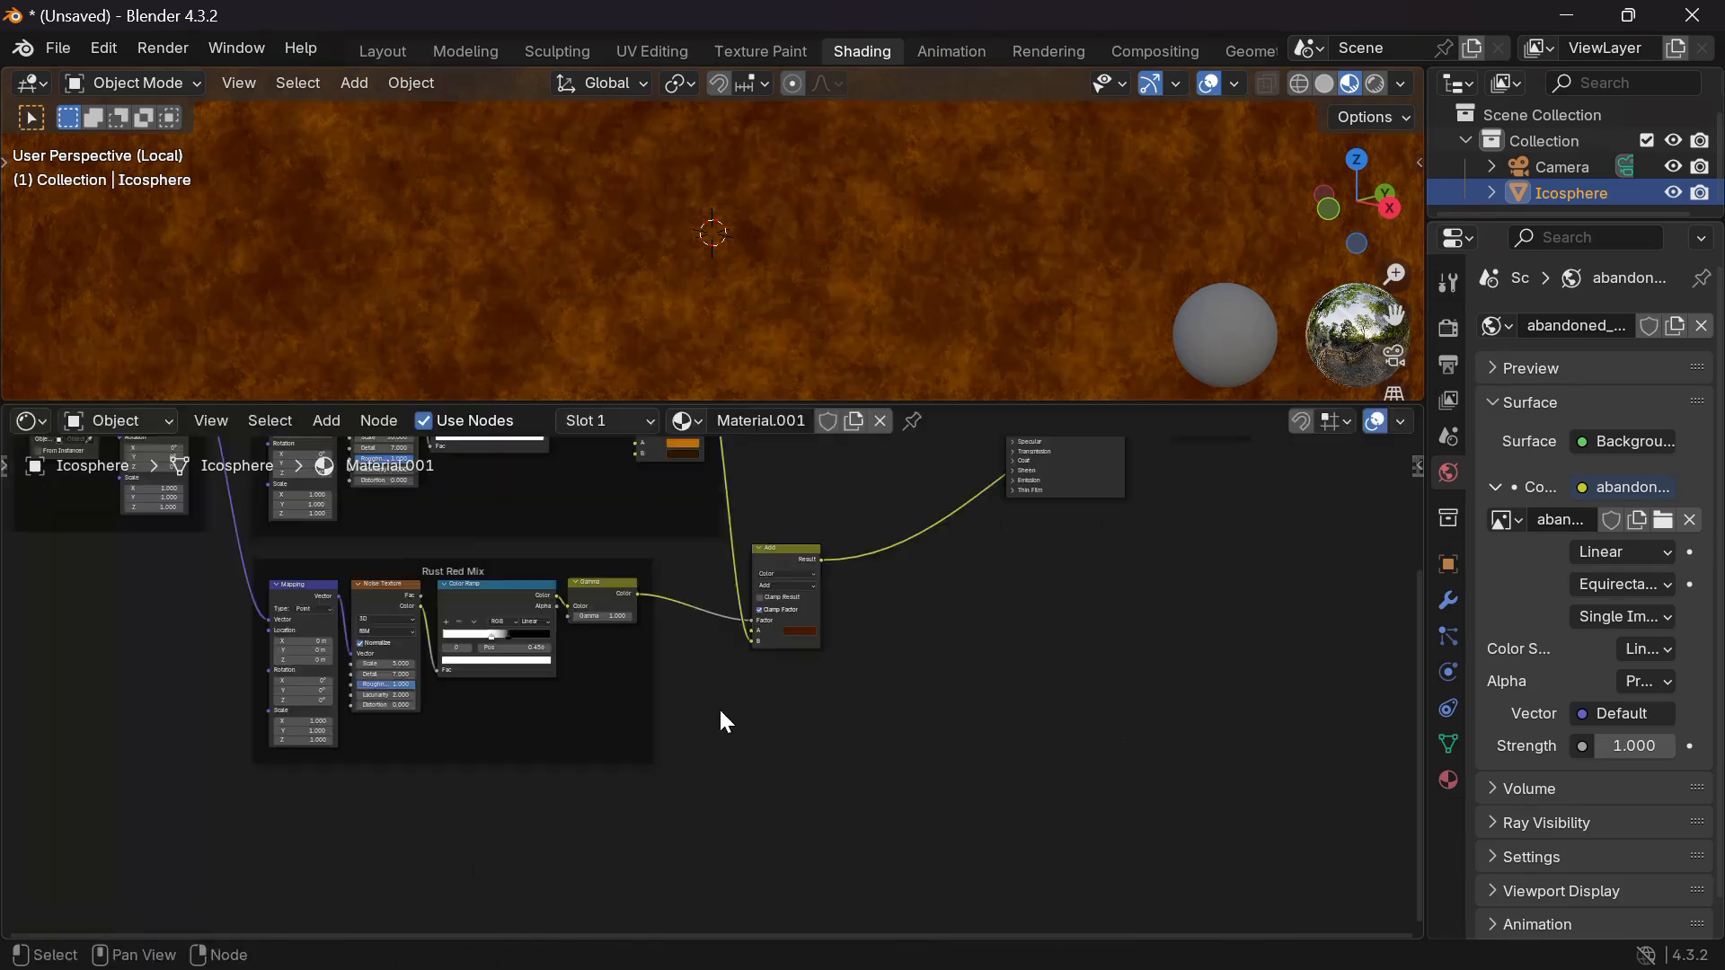
scroll(720, 711, "left", 2)
scroll(720, 712, "down", 2)
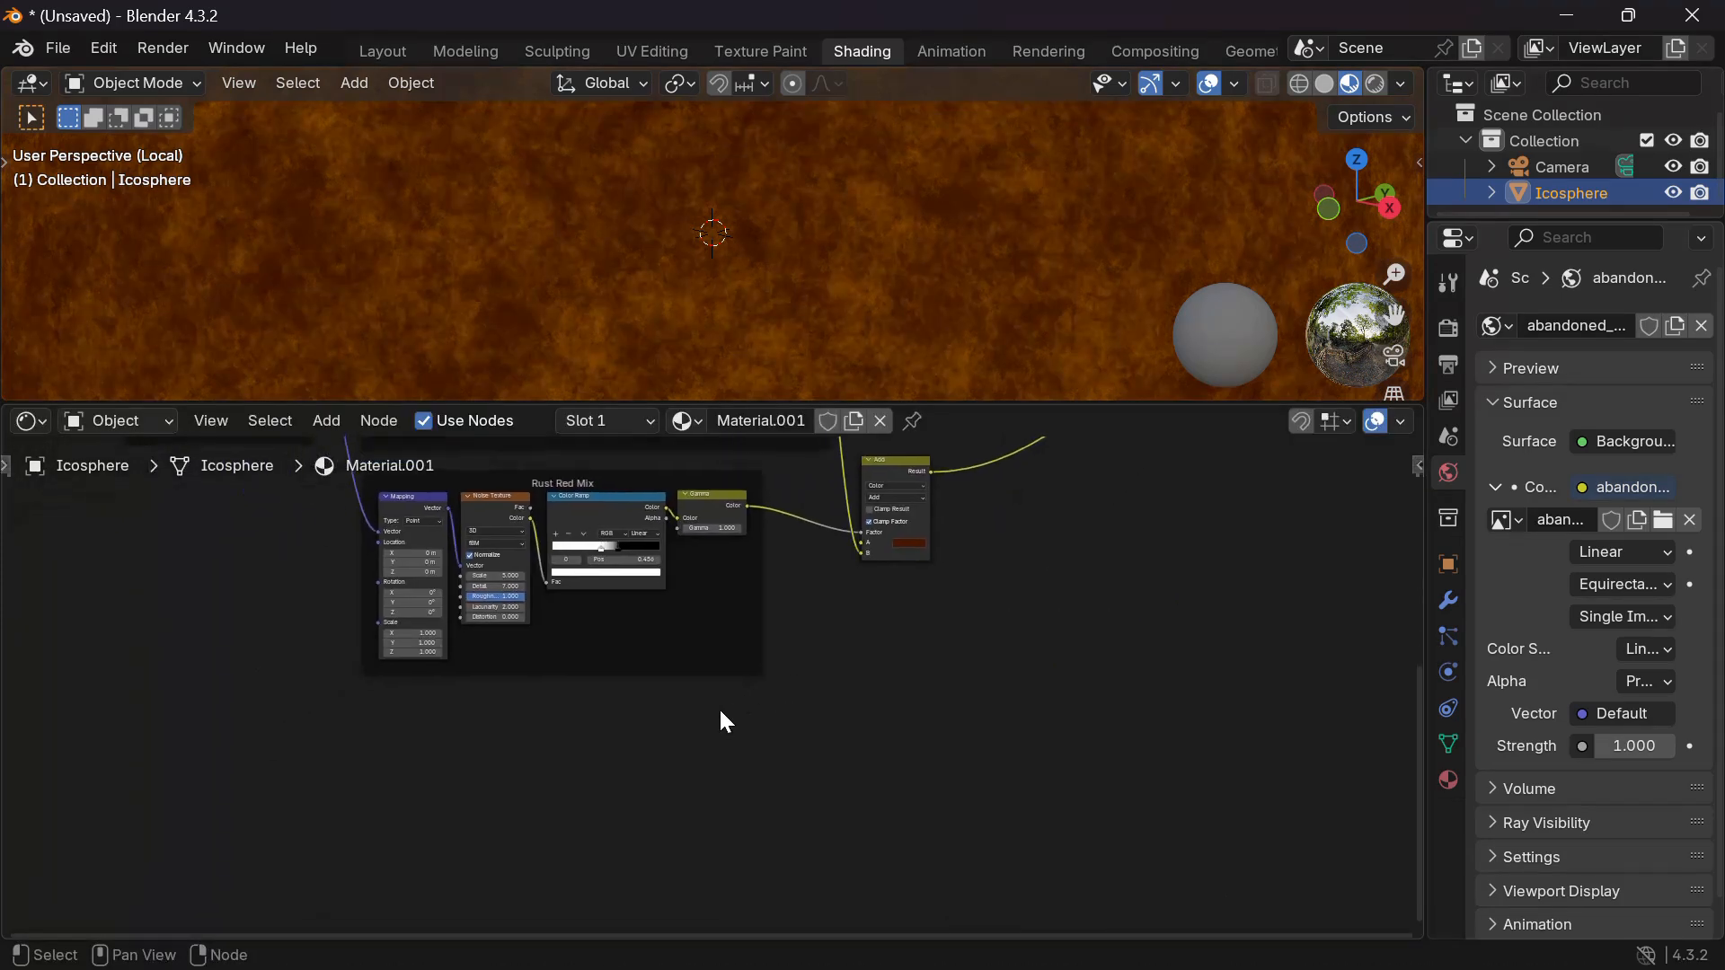
scroll(721, 712, "down", 2)
scroll(721, 713, "down", 2)
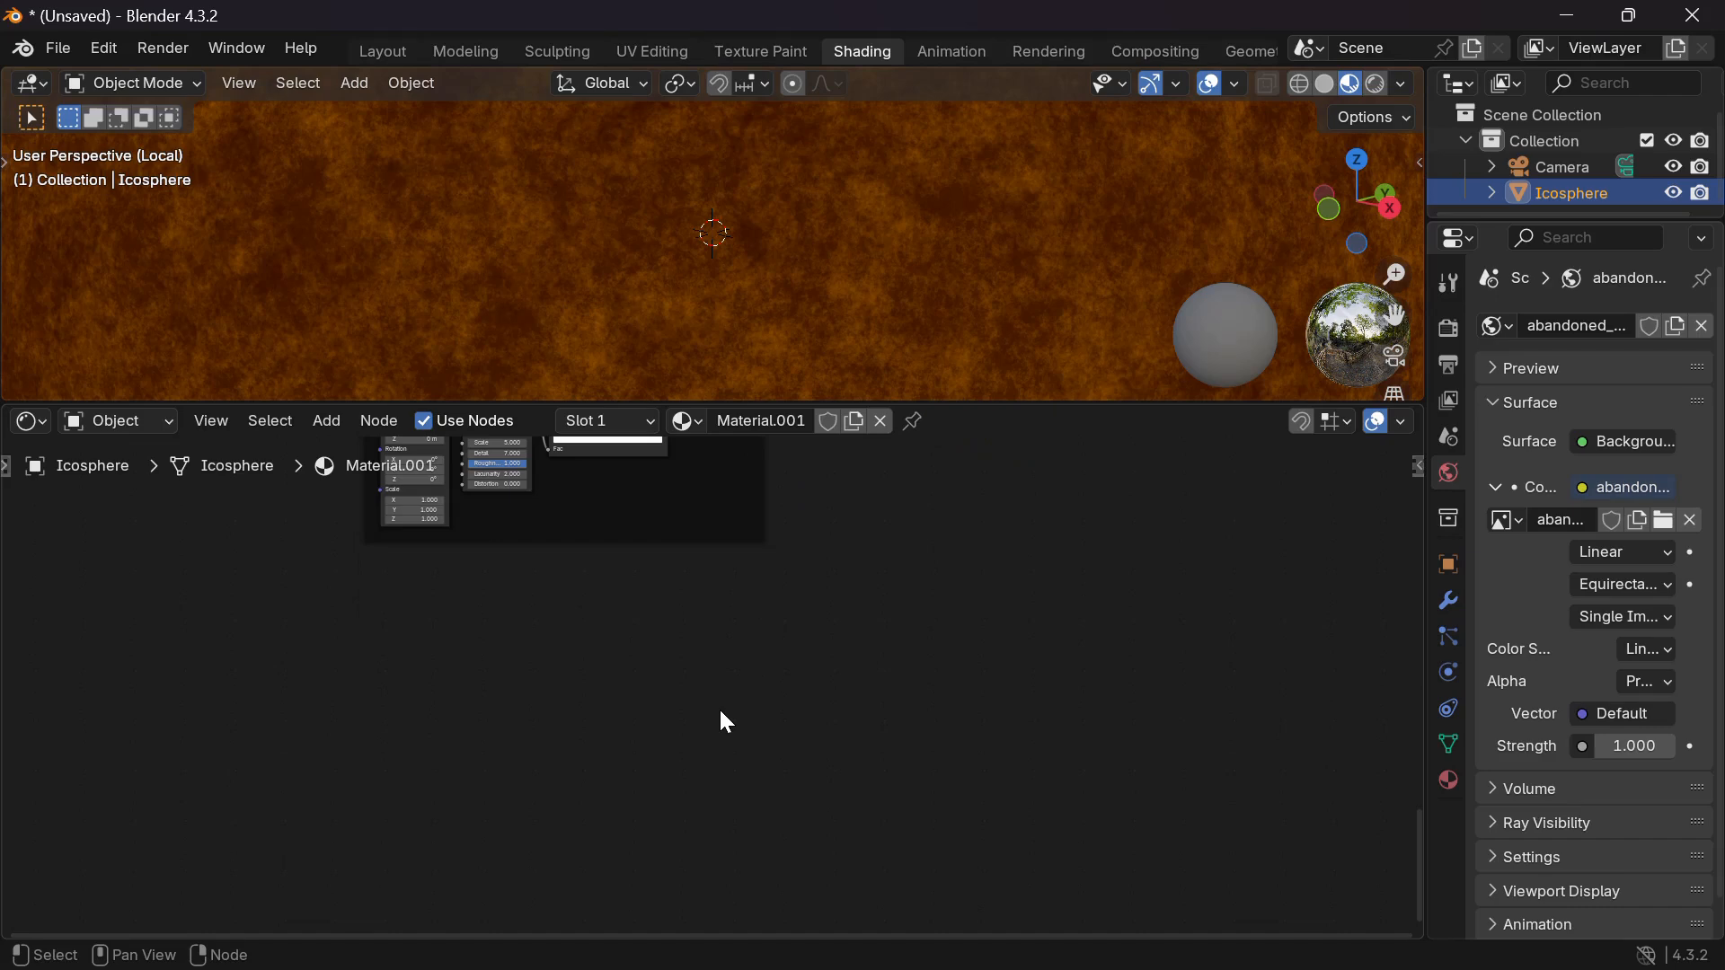
Add a Wave Texture node below the frame with a Color Ramp beside it.
key("shift+a")
type("wavet")
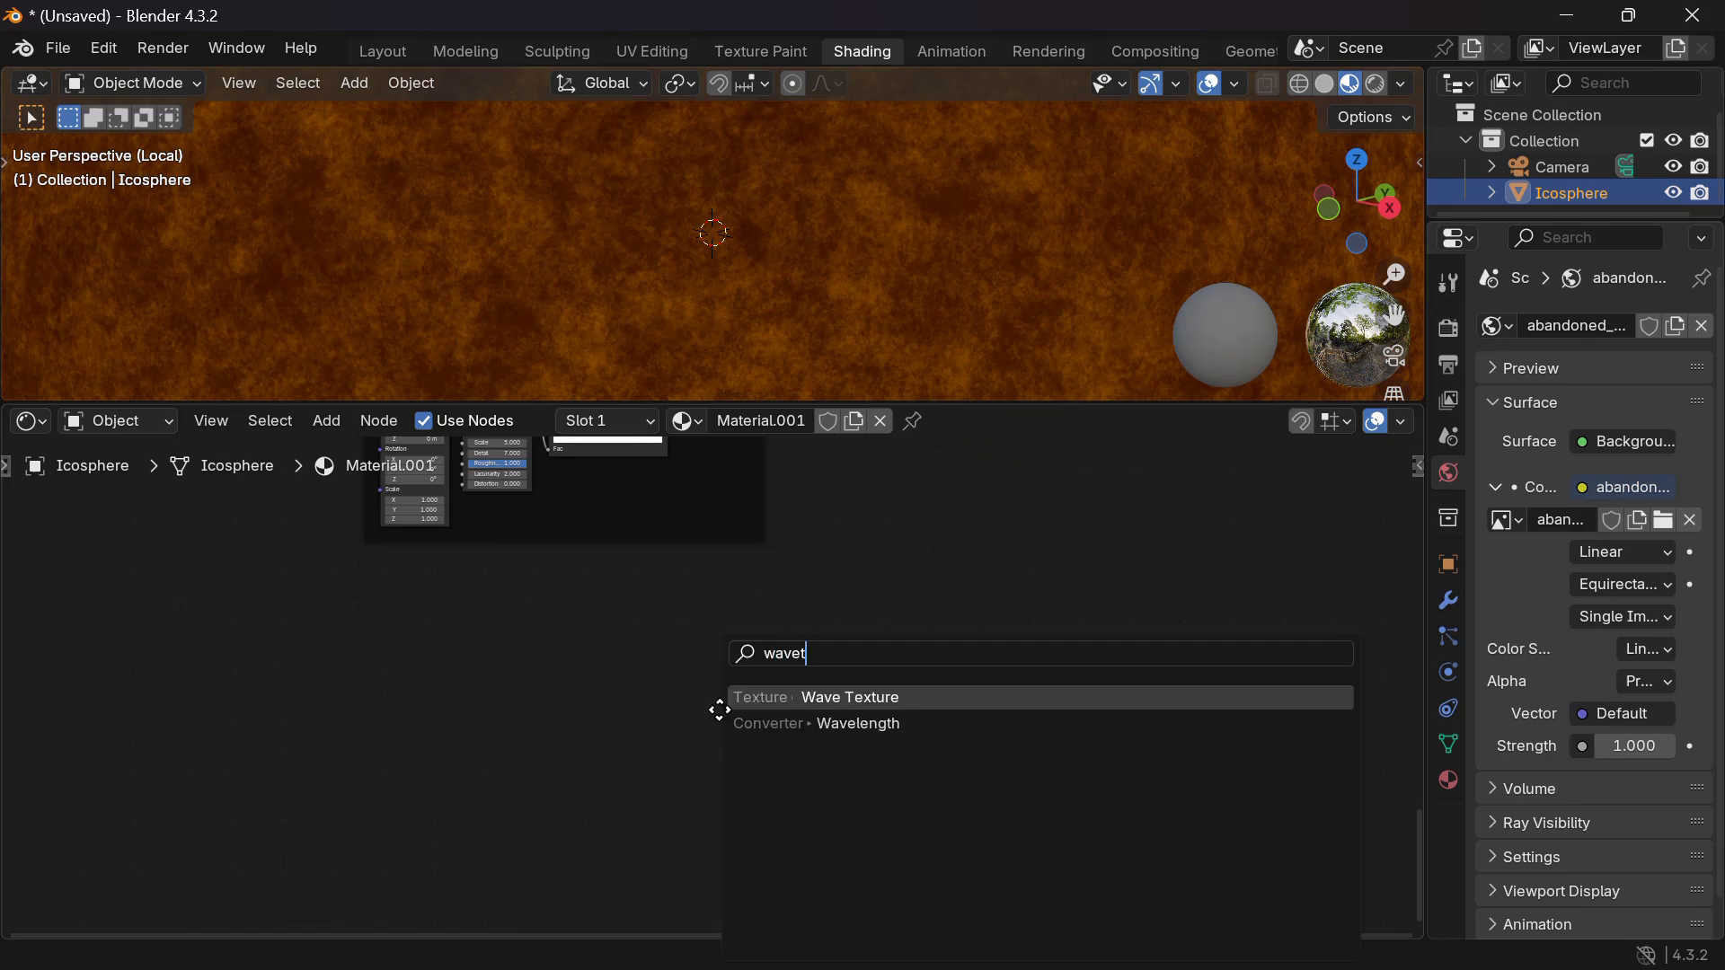
key("Return")
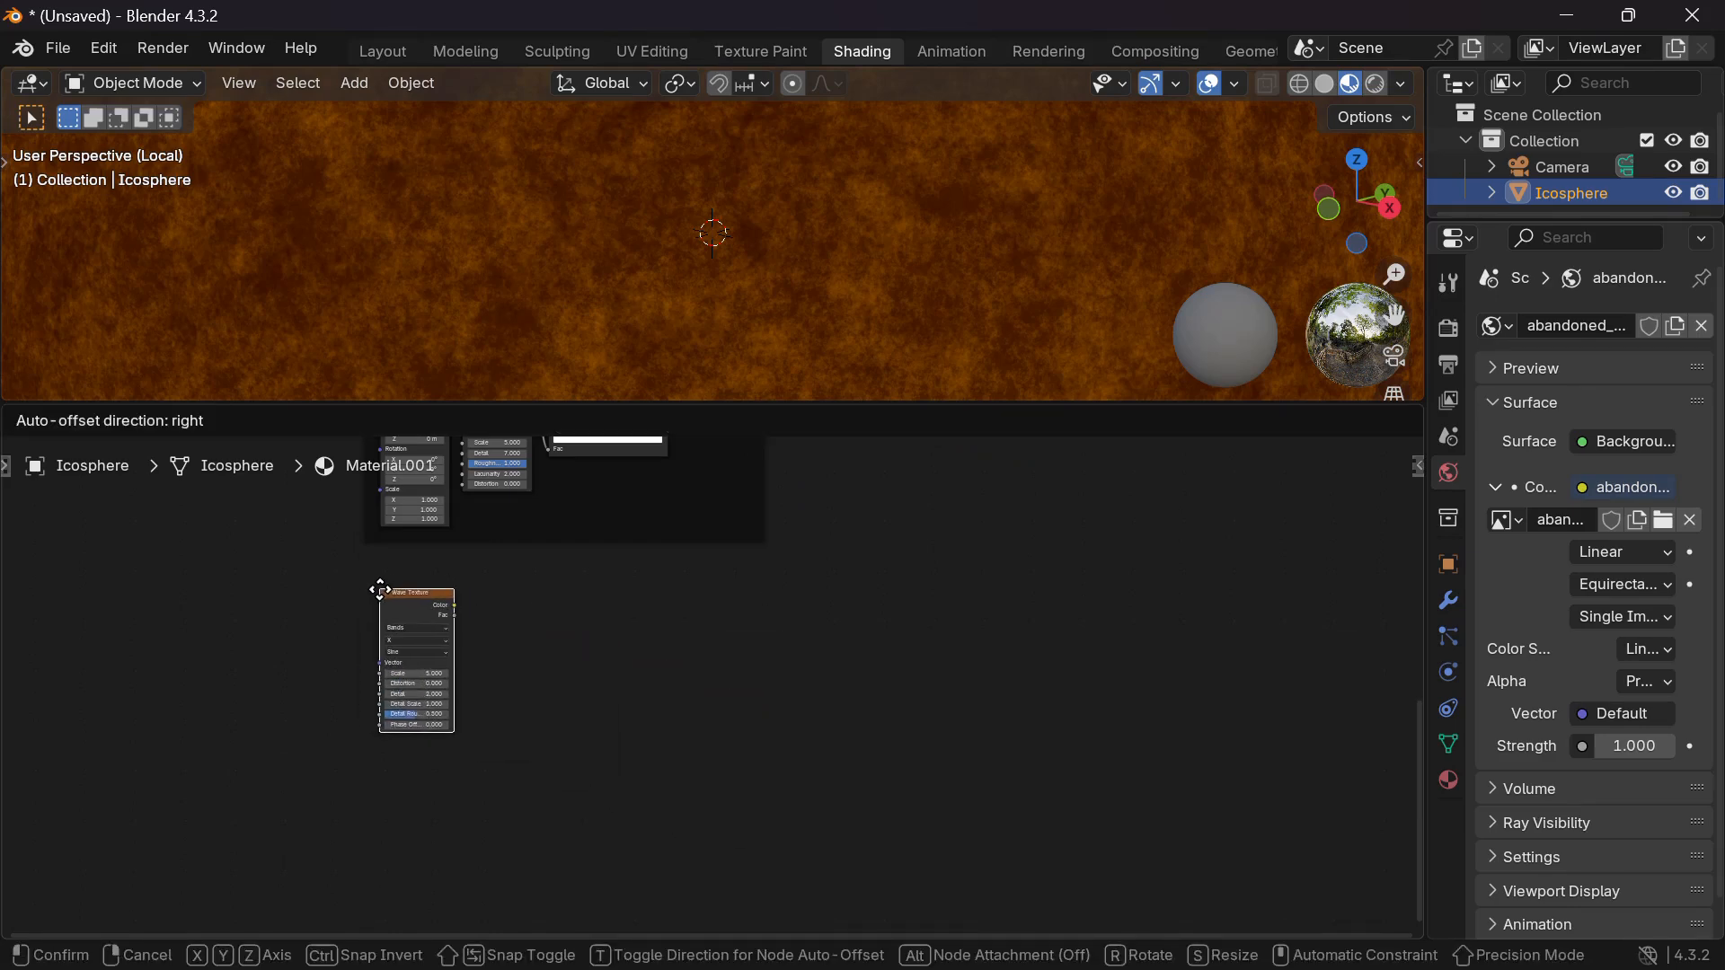
left_click(390, 597)
scroll(386, 594, "up", 4)
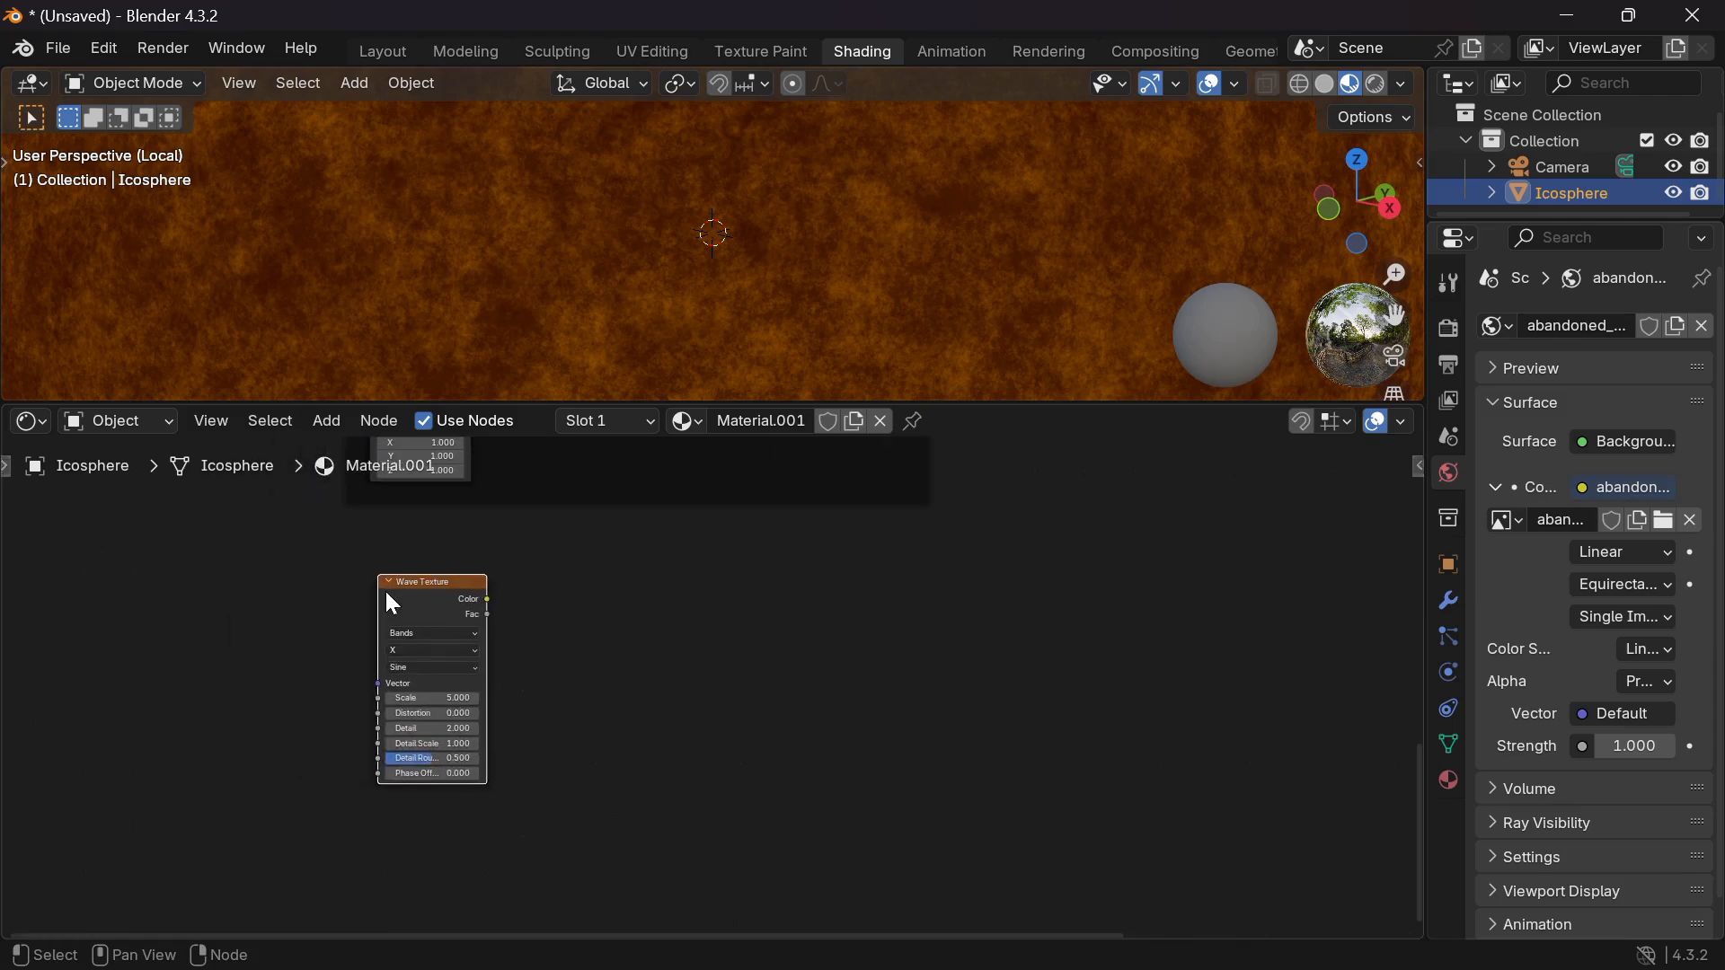
scroll(384, 589, "up", 1)
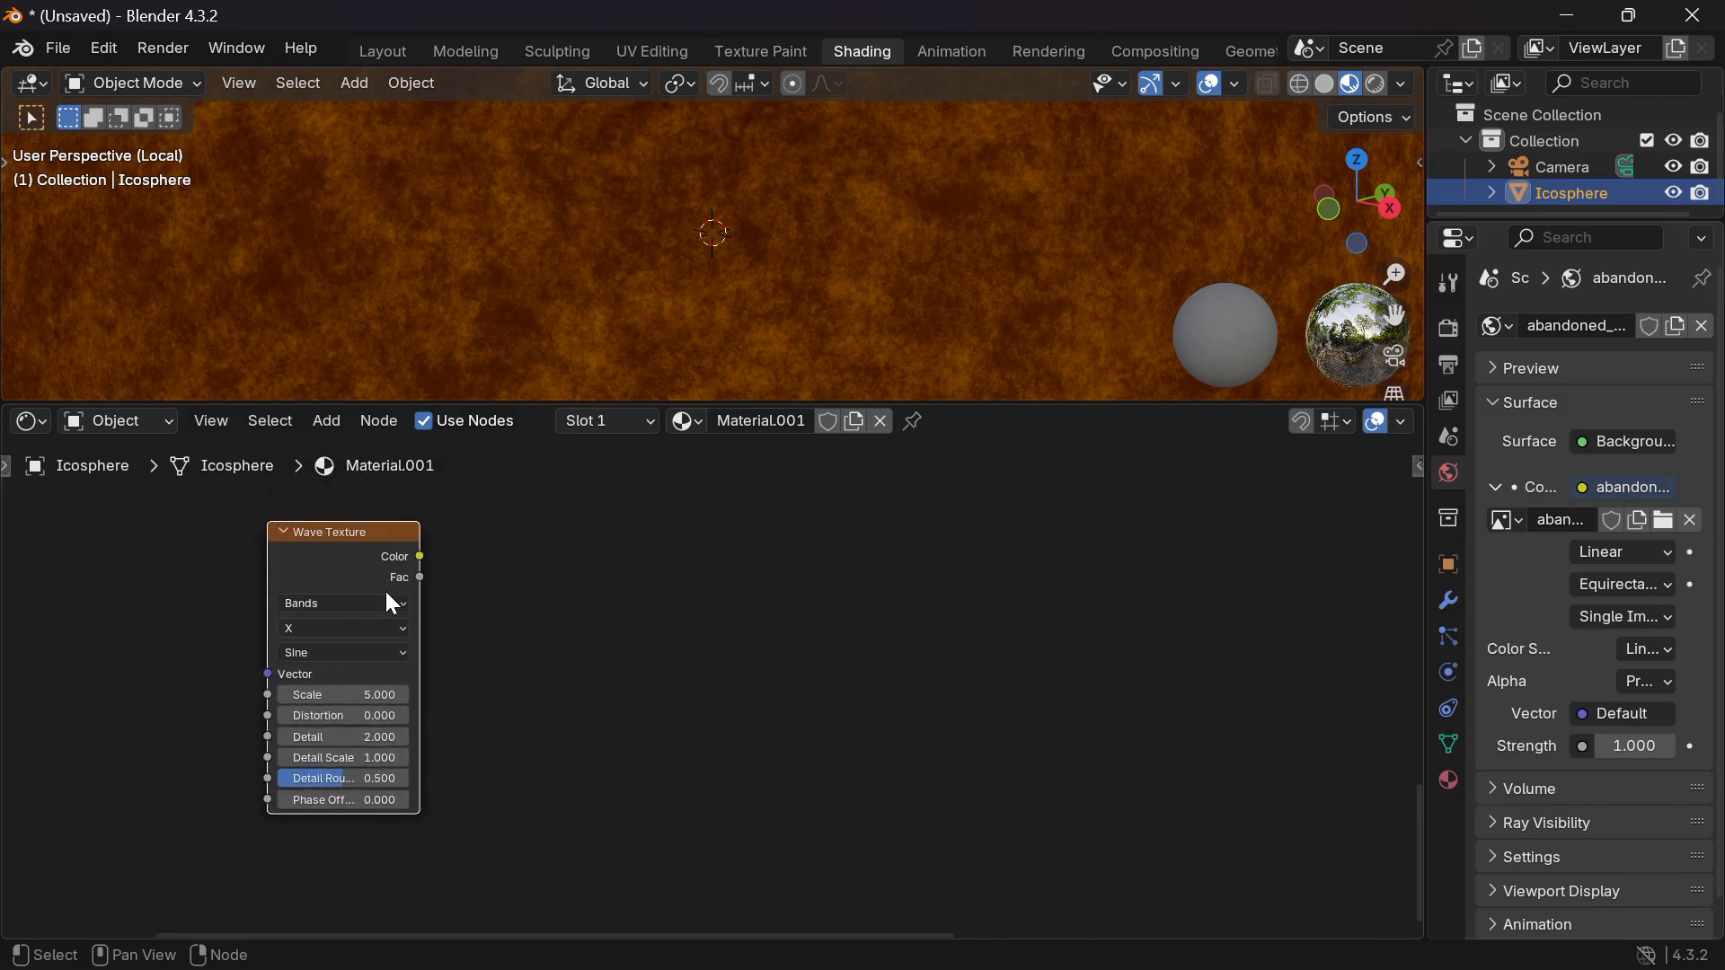
key("shift+a")
type("ramp")
key("Return")
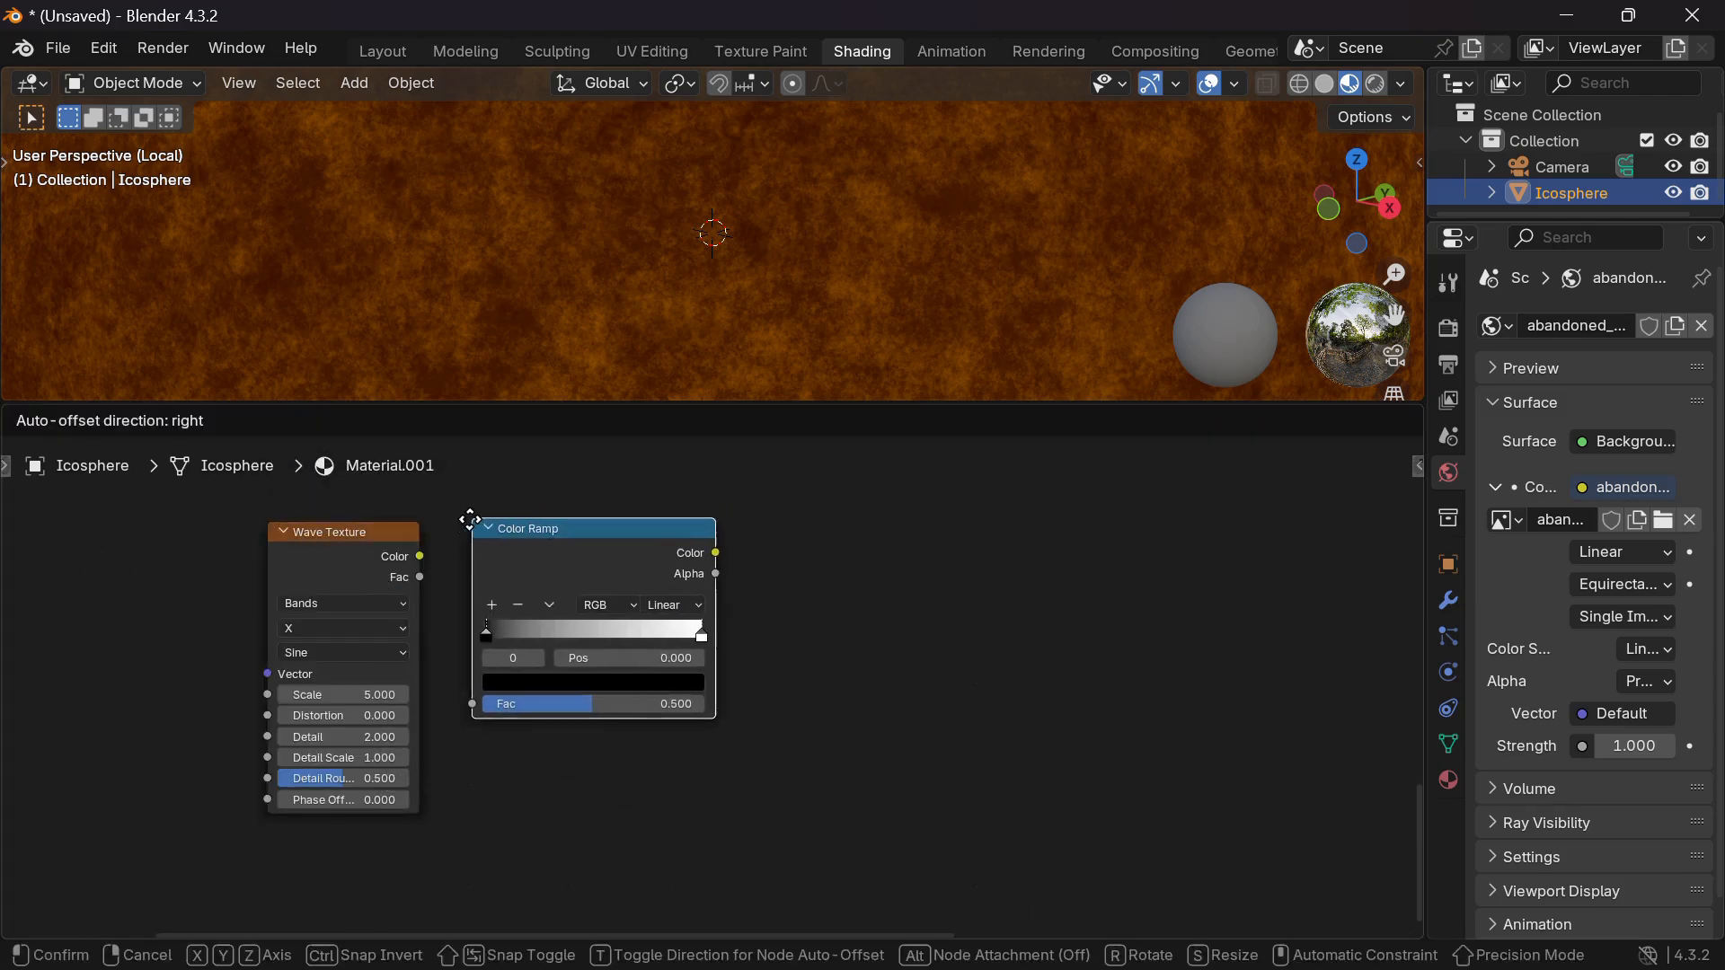
left_click(471, 518)
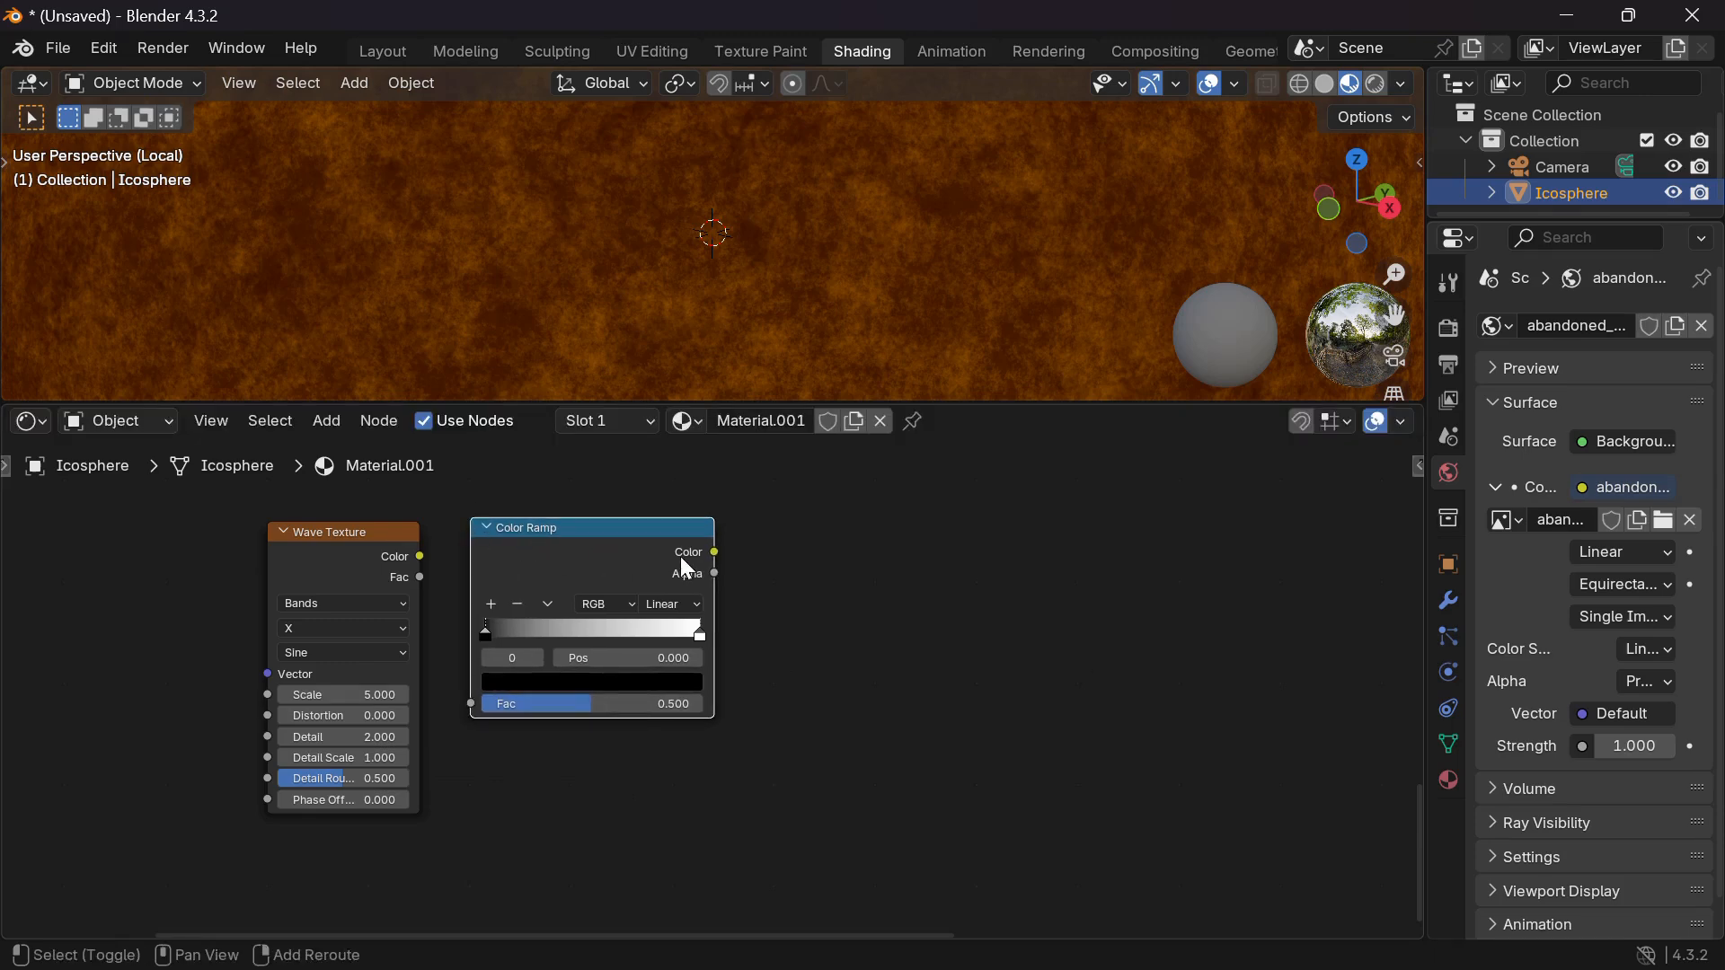
Add a Bump node, linking Wave Color to Ramp Fac and Ramp Color to Bump Height.
key("shift+a")
type("bum")
key("Return")
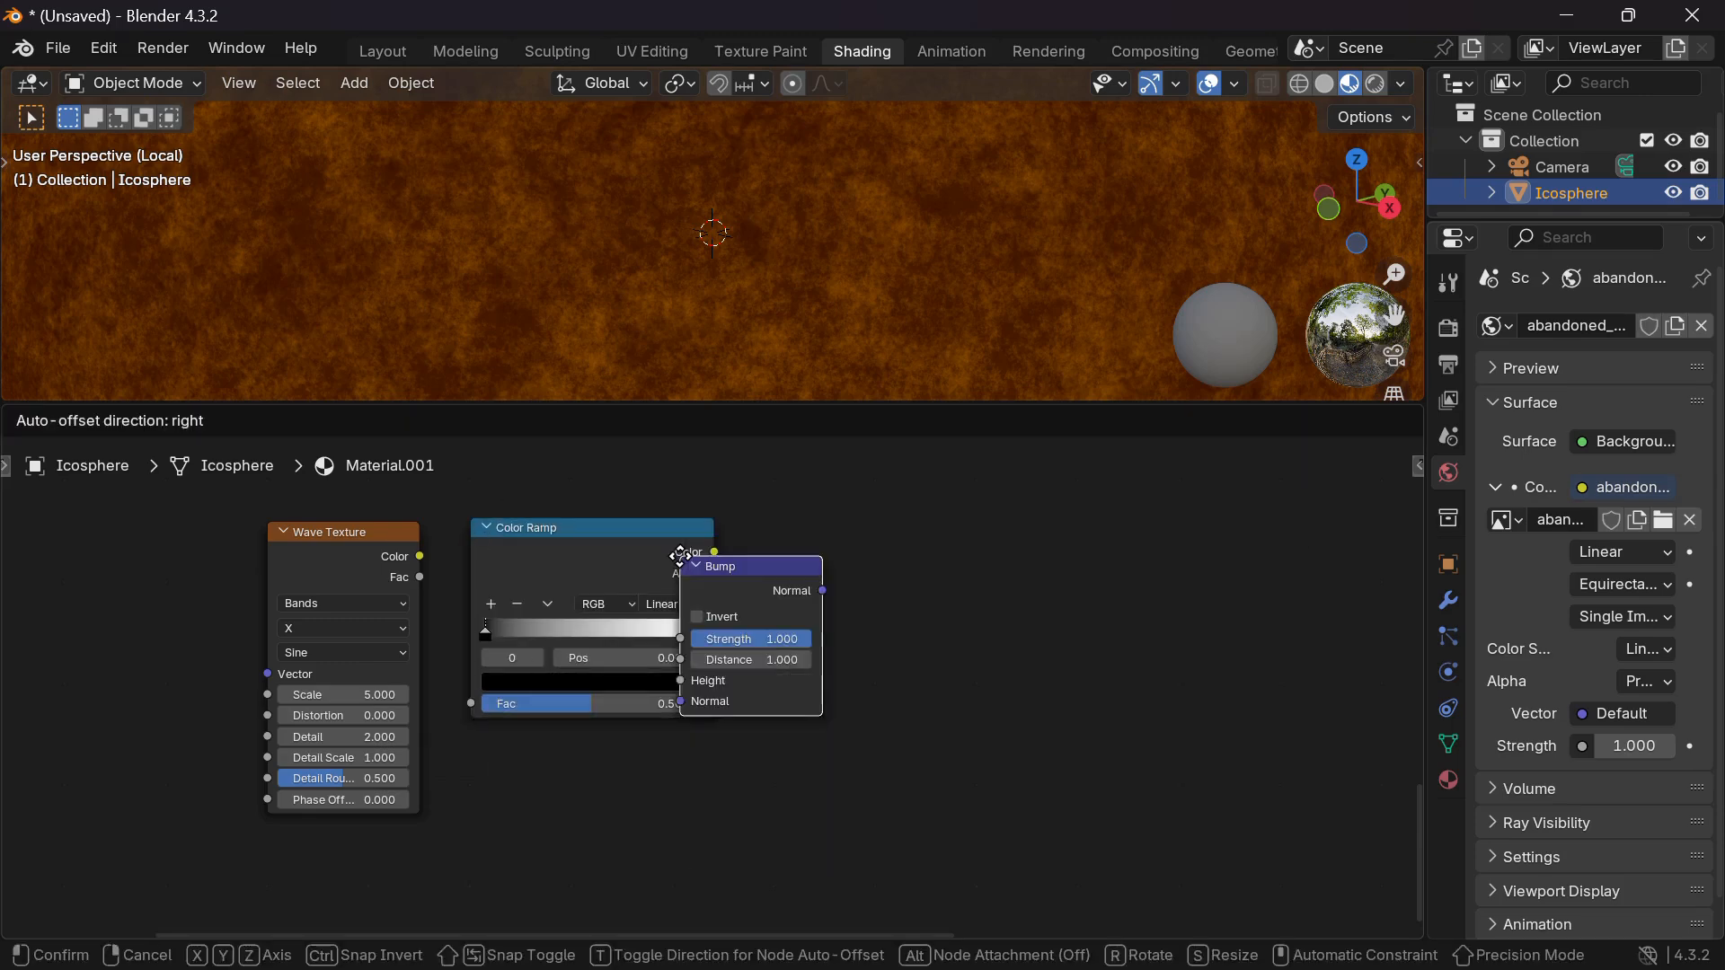
left_click(783, 512)
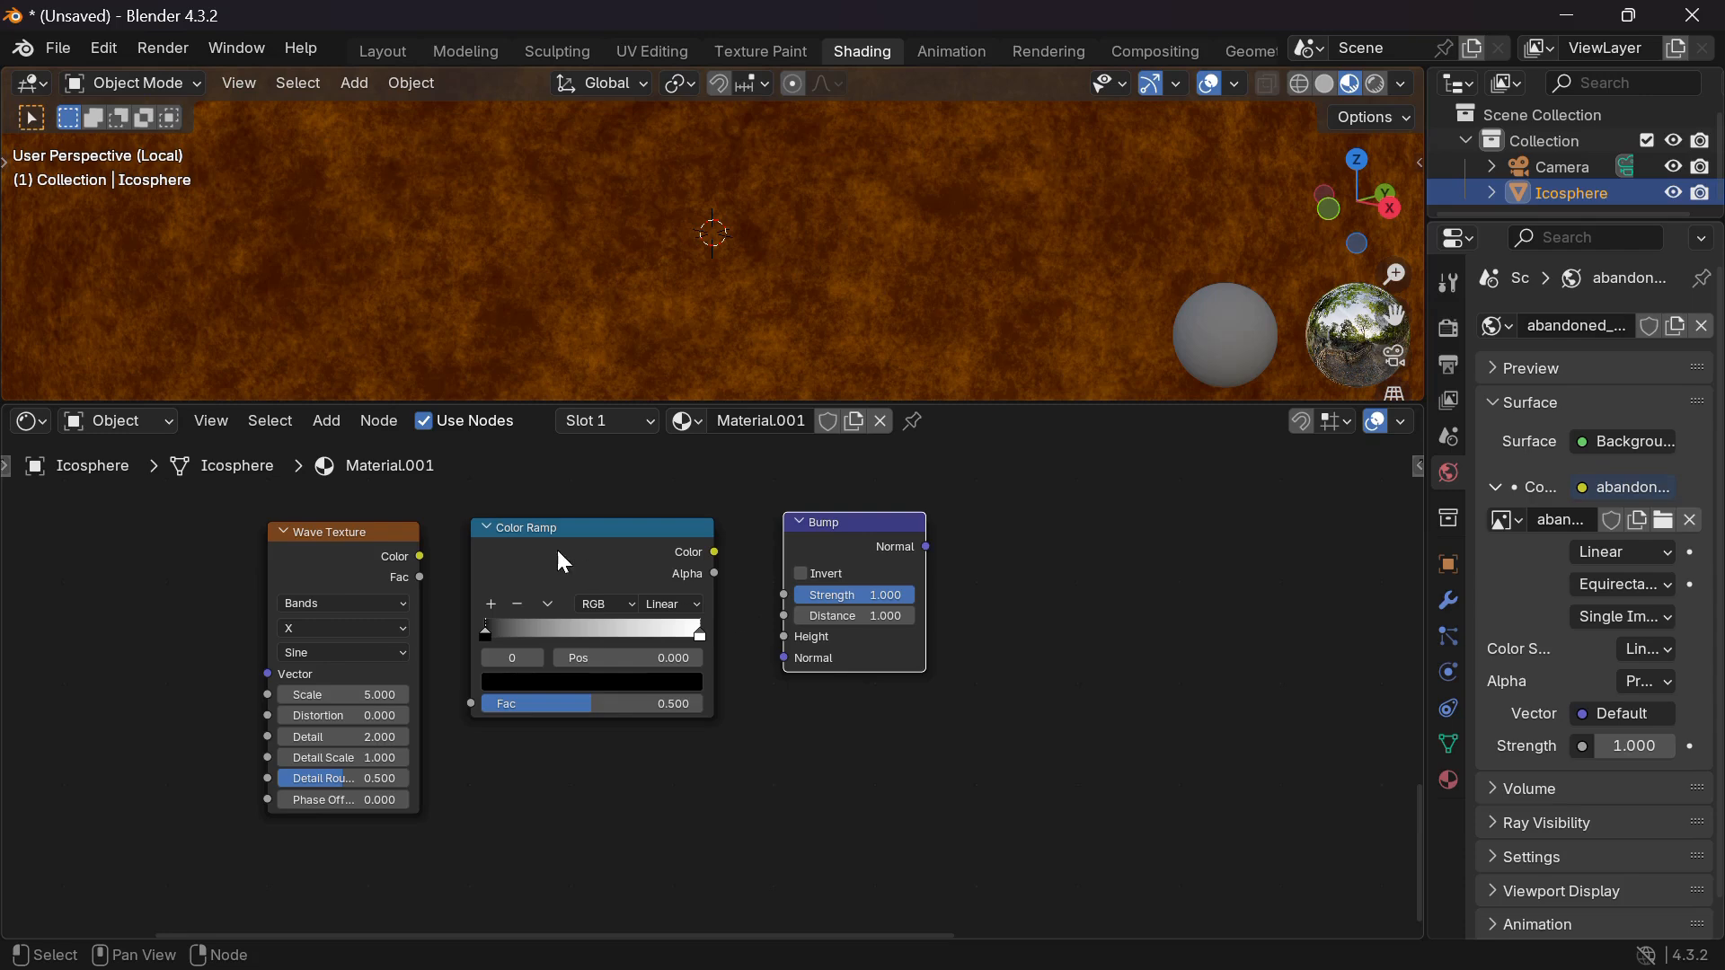
left_click_drag(421, 558, 472, 704)
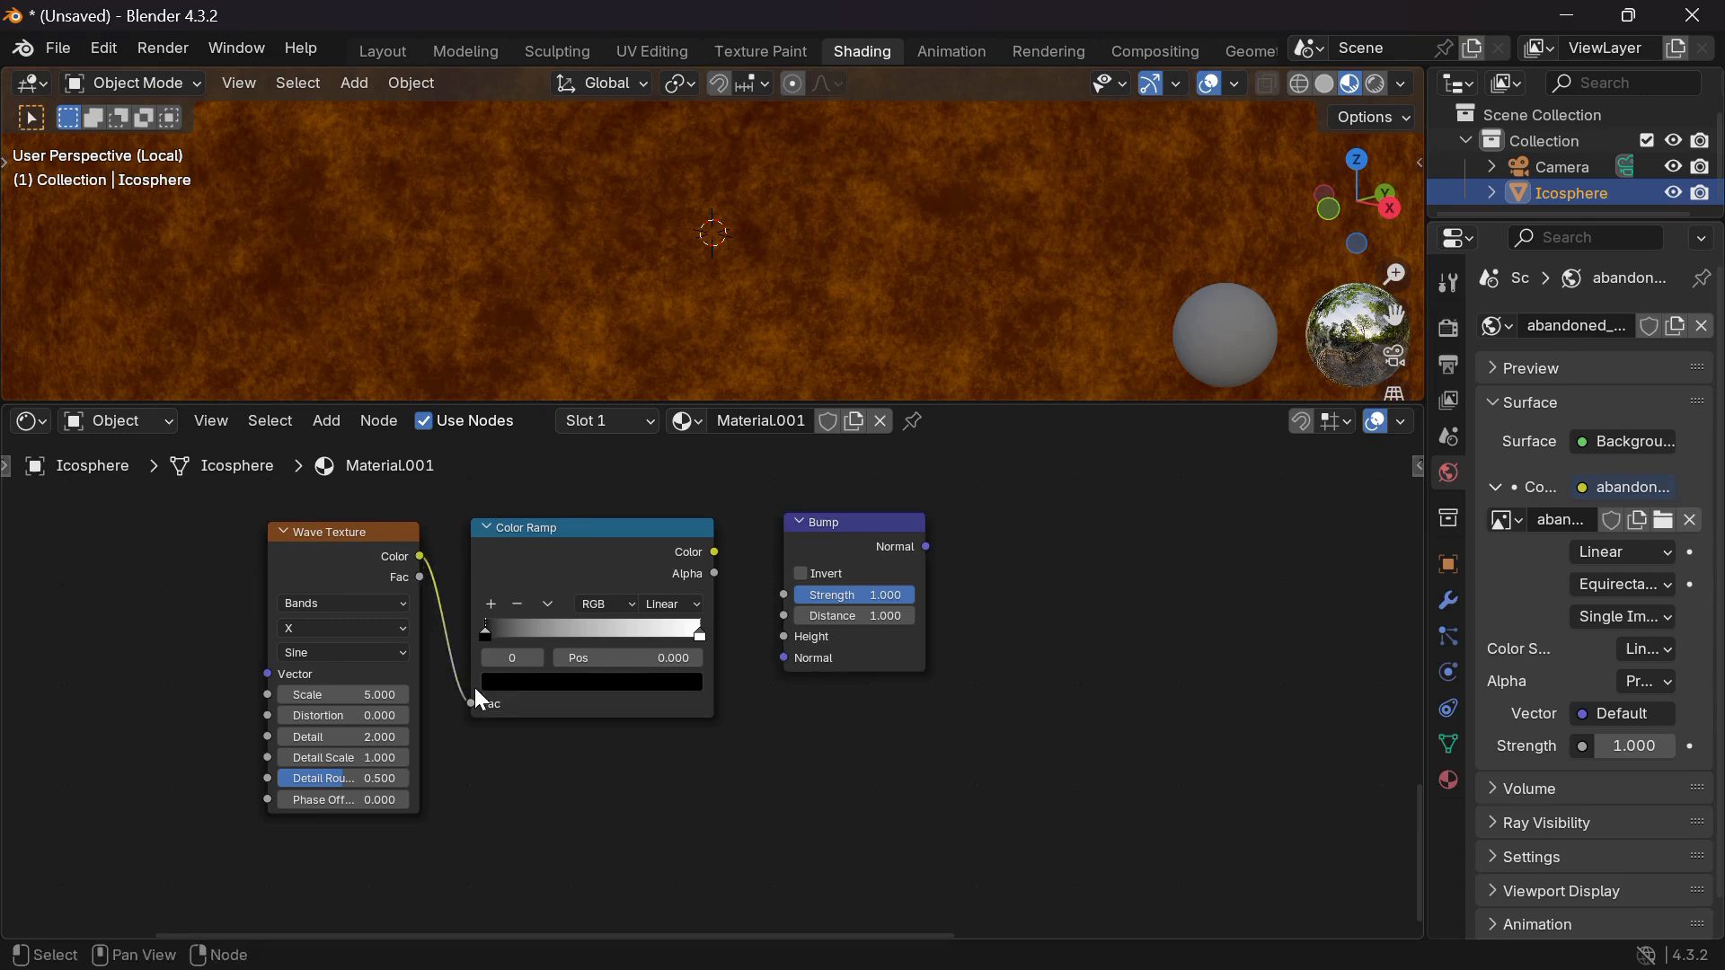
left_click_drag(717, 552, 783, 639)
scroll(198, 529, "down", 4)
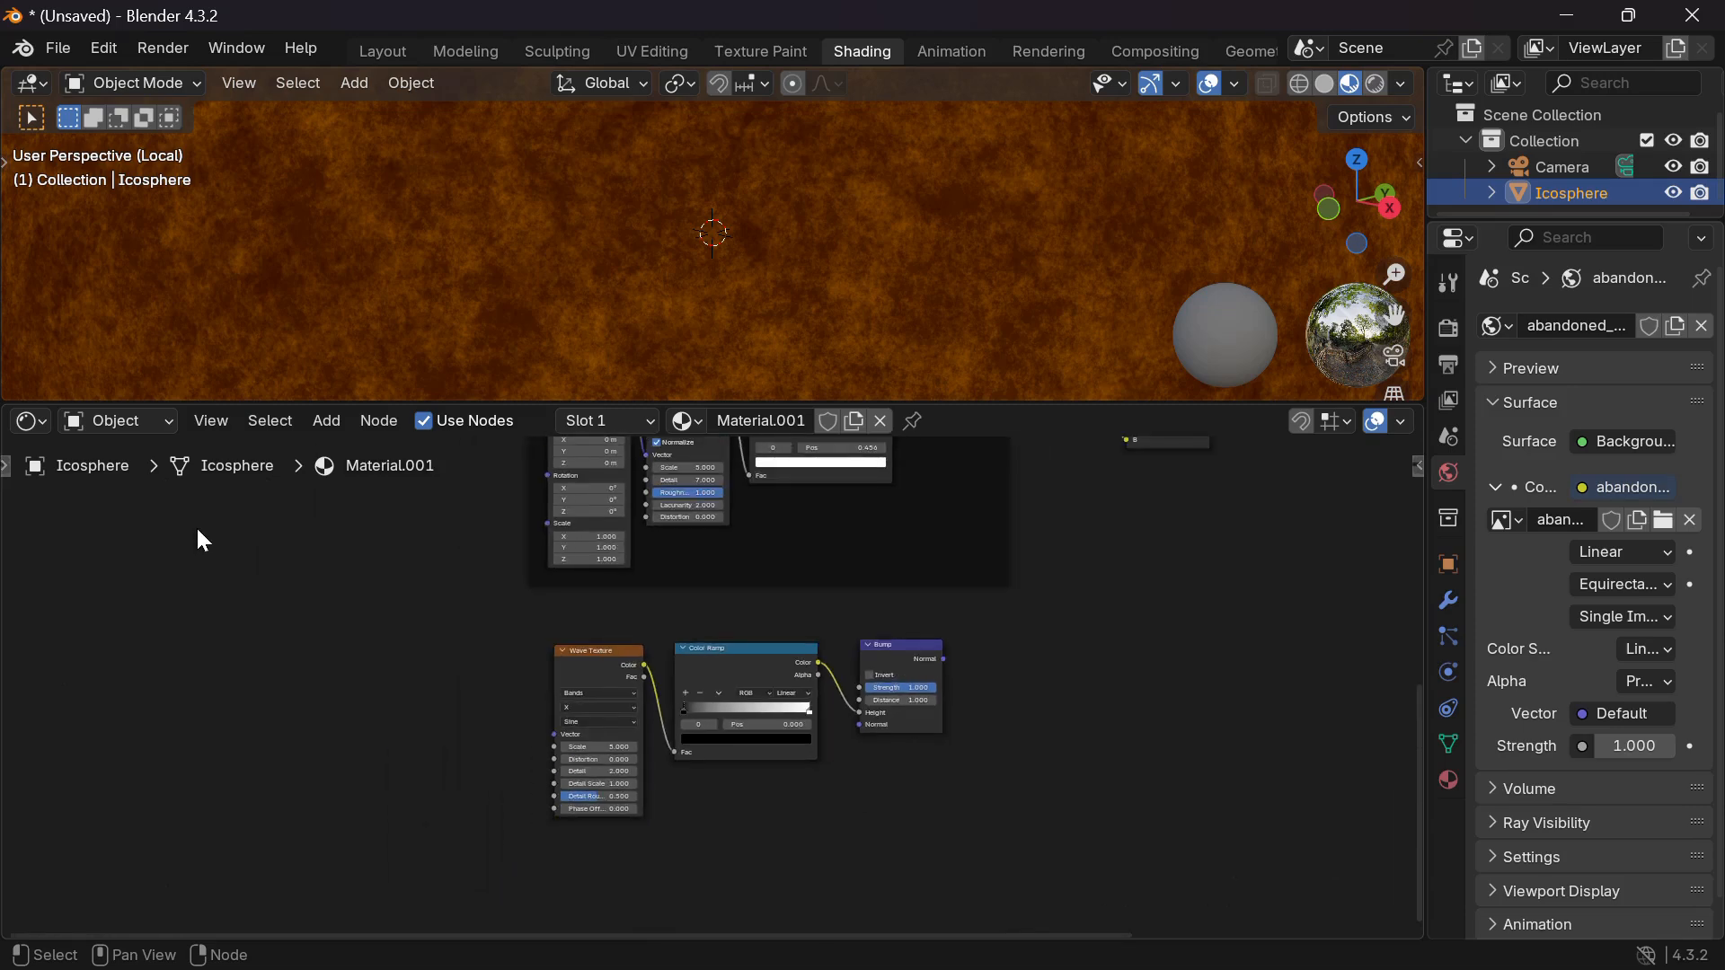
scroll(198, 529, "down", 3)
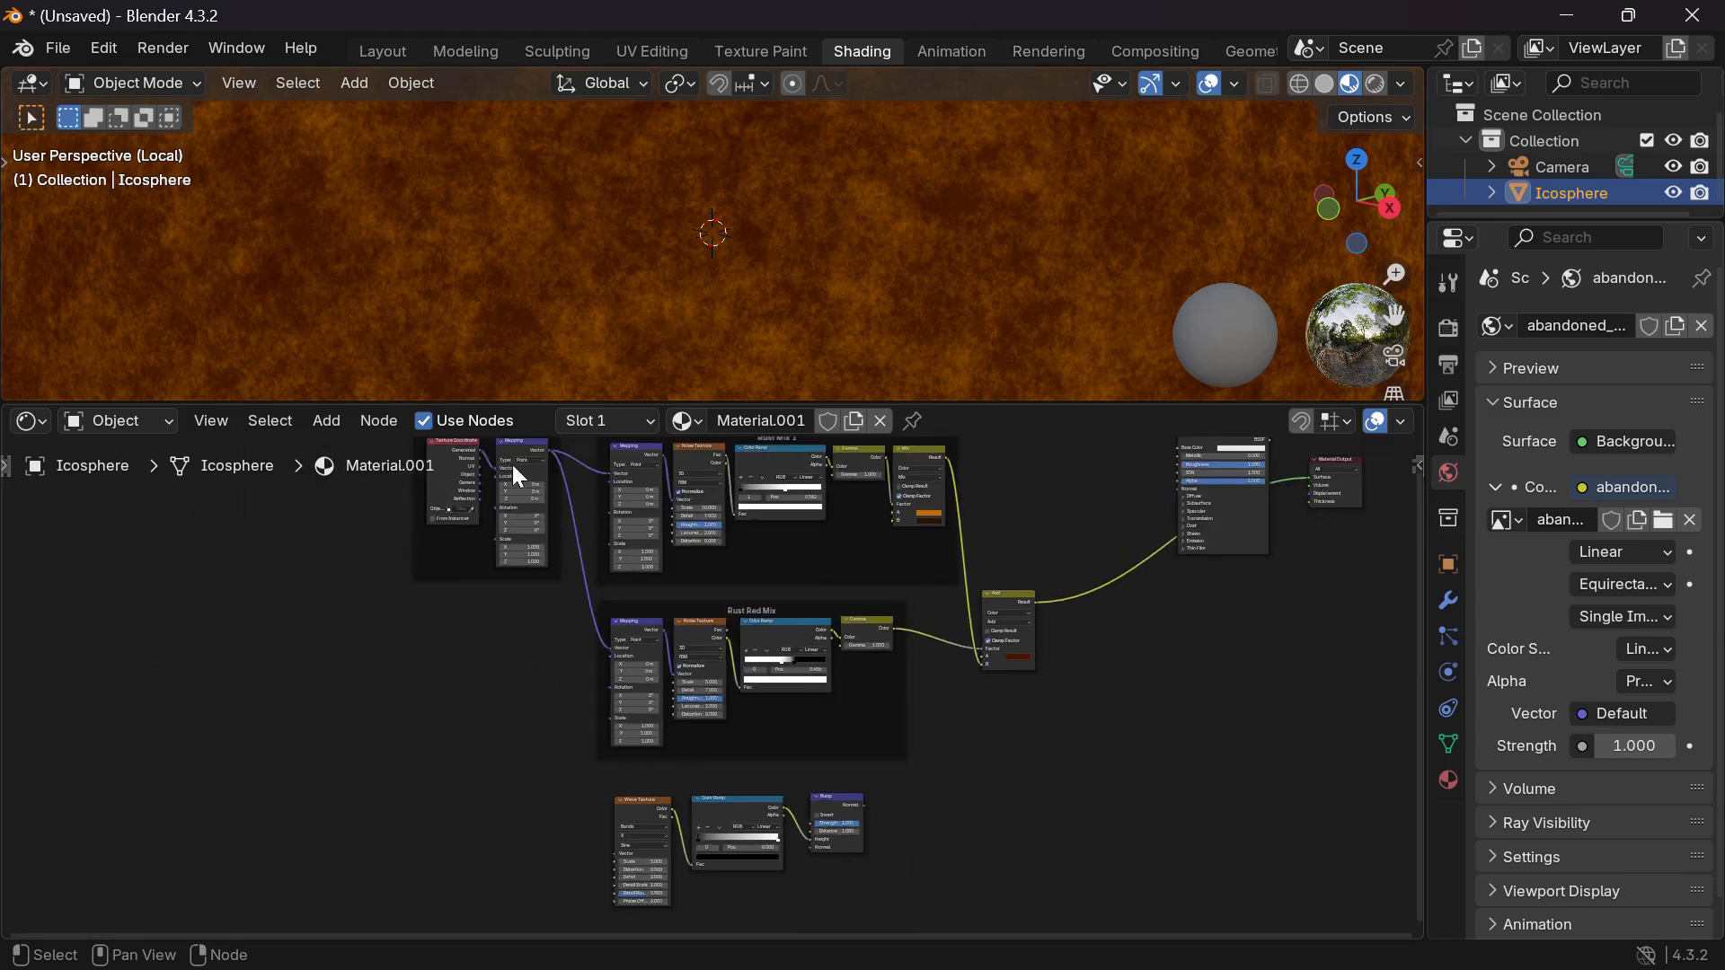
Link the Mapping vector into the Wave Texture and the Bump Normal into the shader.
left_click_drag(545, 451, 613, 858)
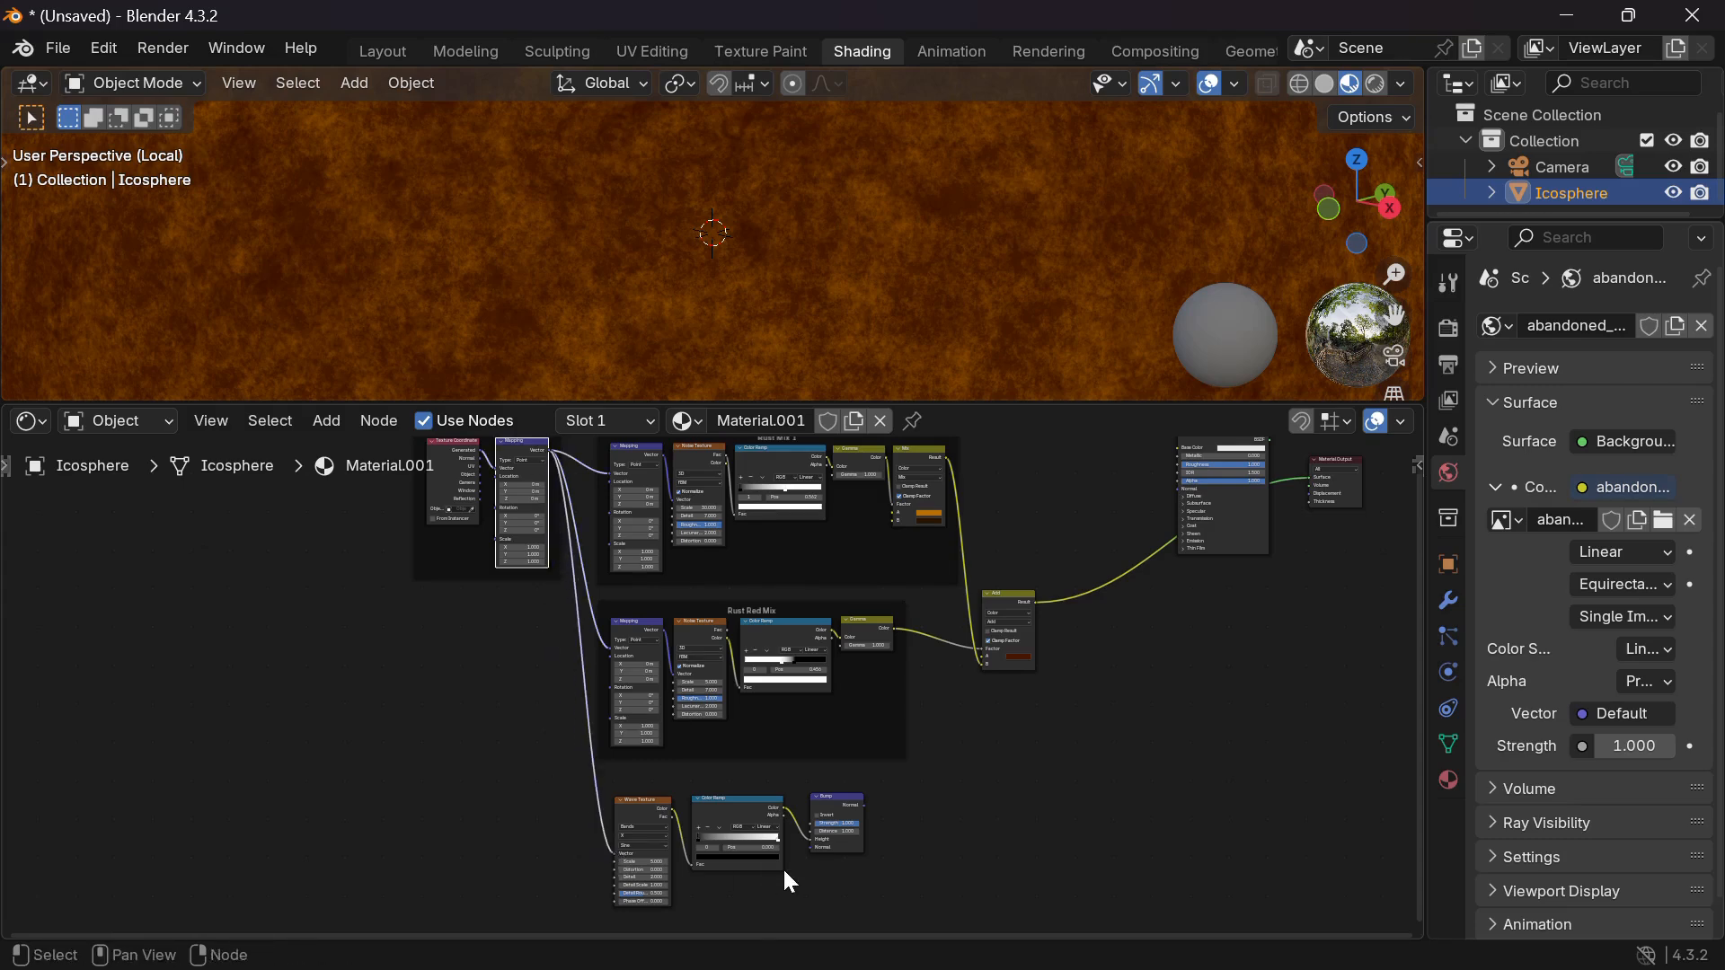
scroll(783, 866, "up", 4)
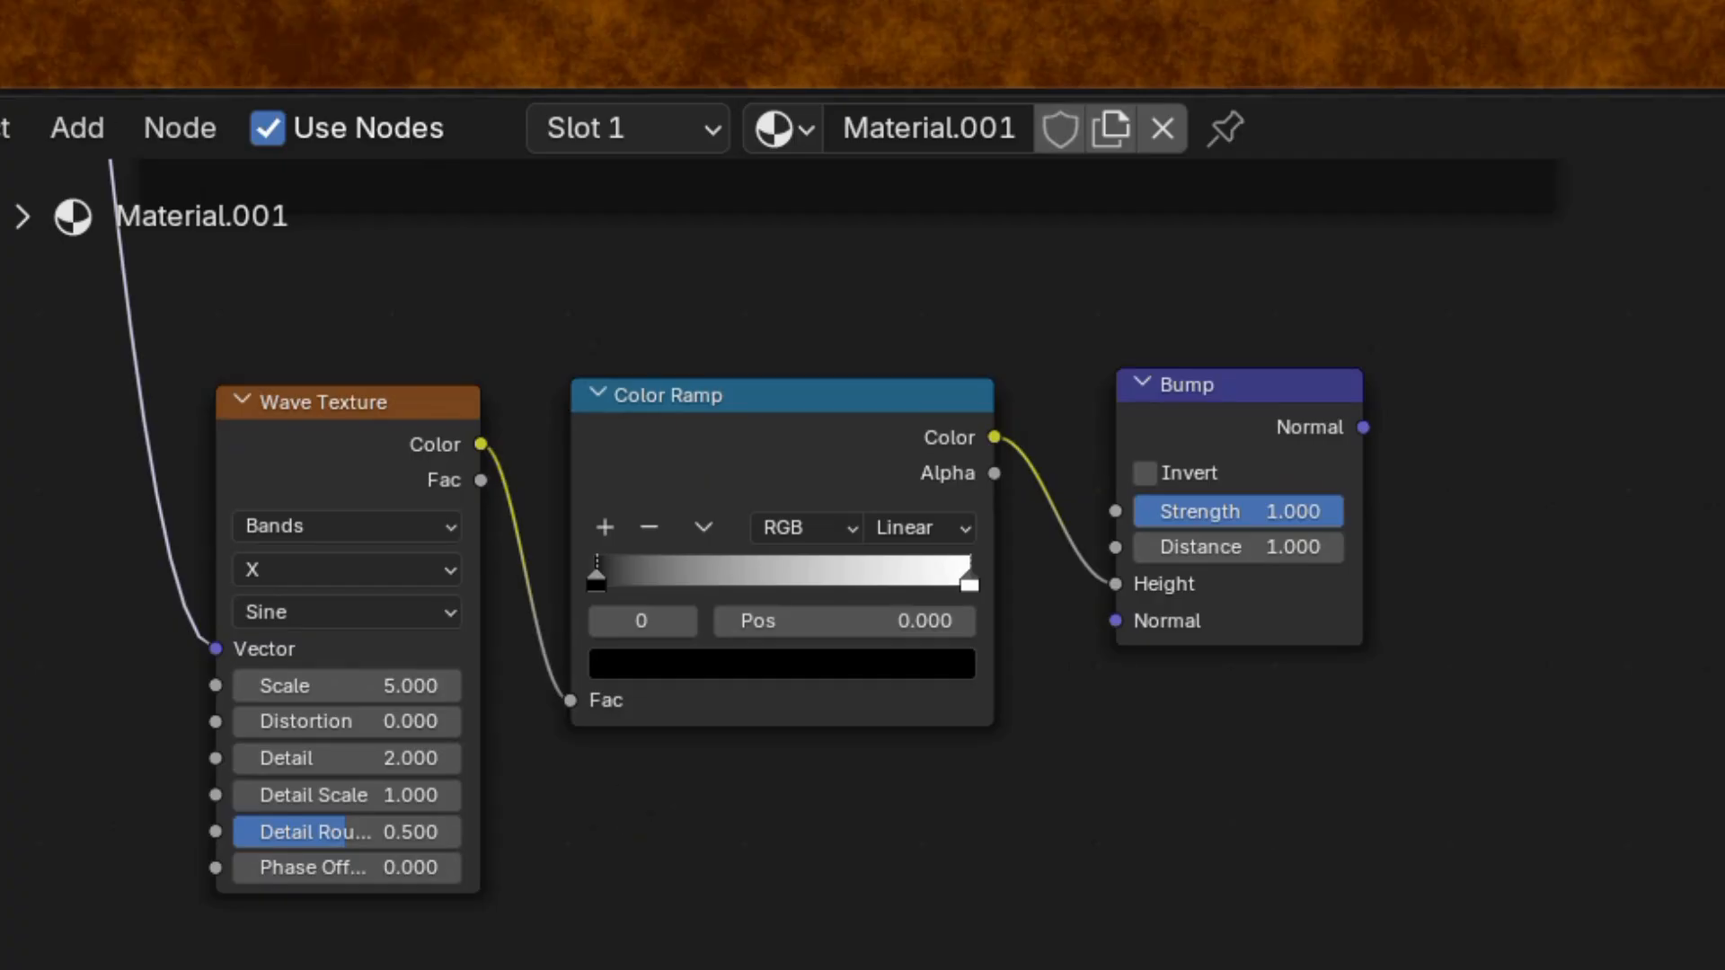
scroll(1657, 483, "right", 6)
scroll(1656, 482, "up", 2)
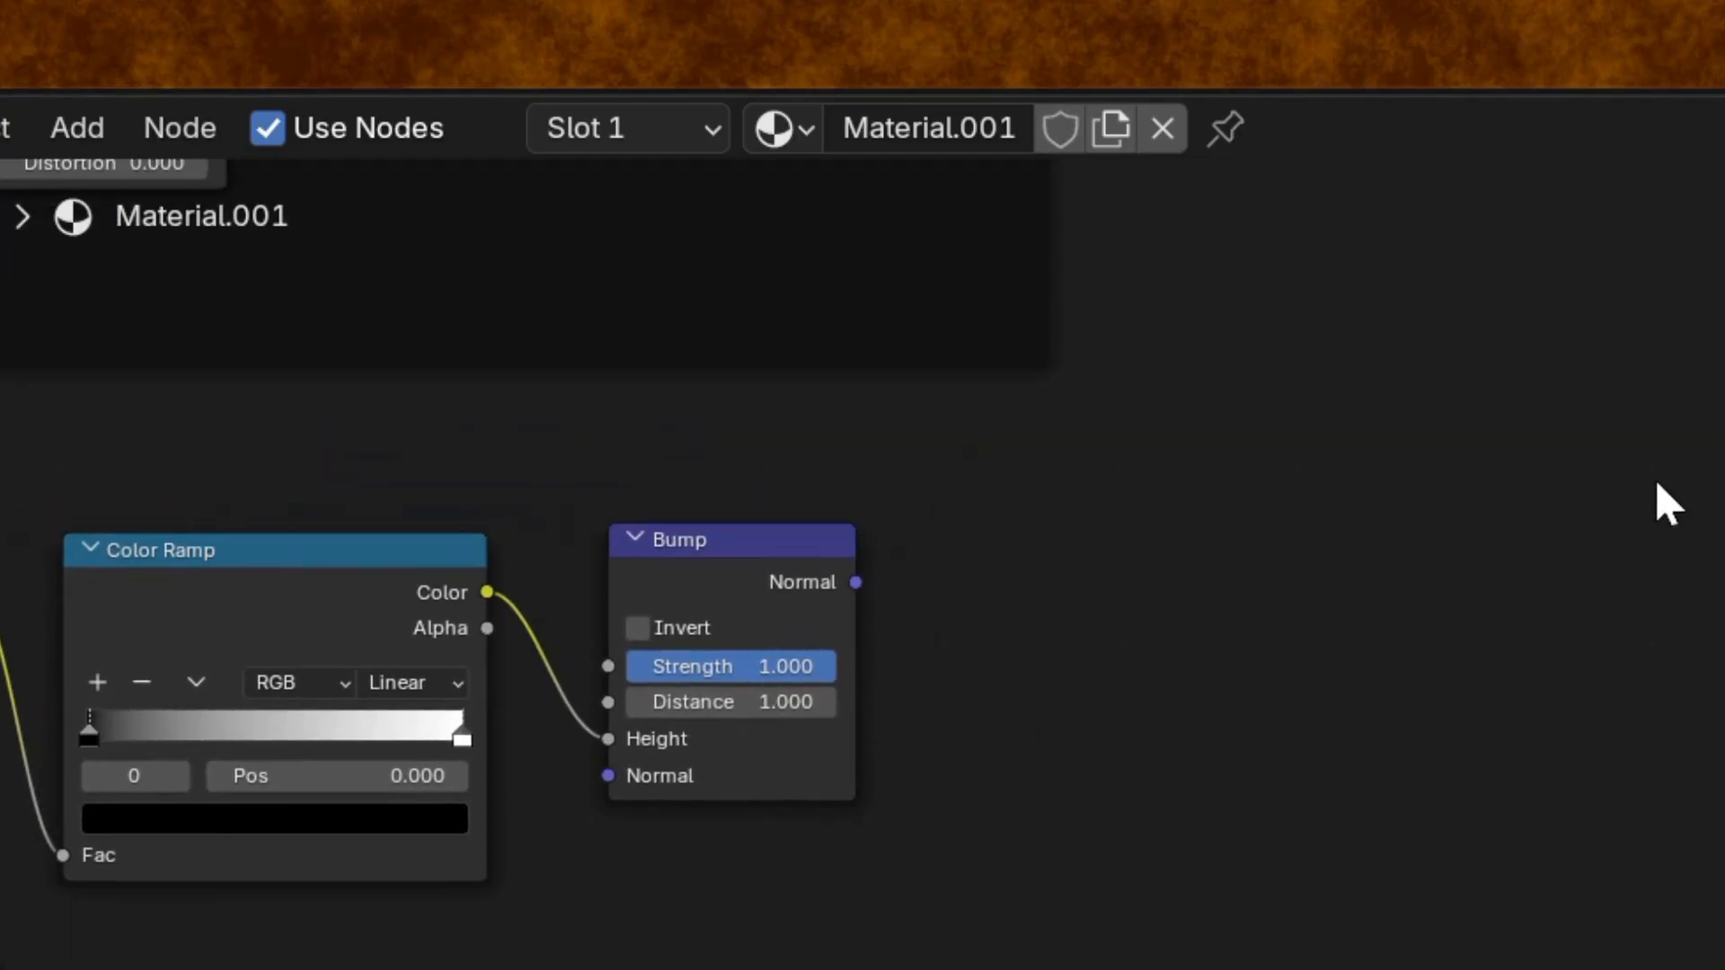
scroll(1656, 483, "down", 3)
scroll(1655, 478, "down", 2)
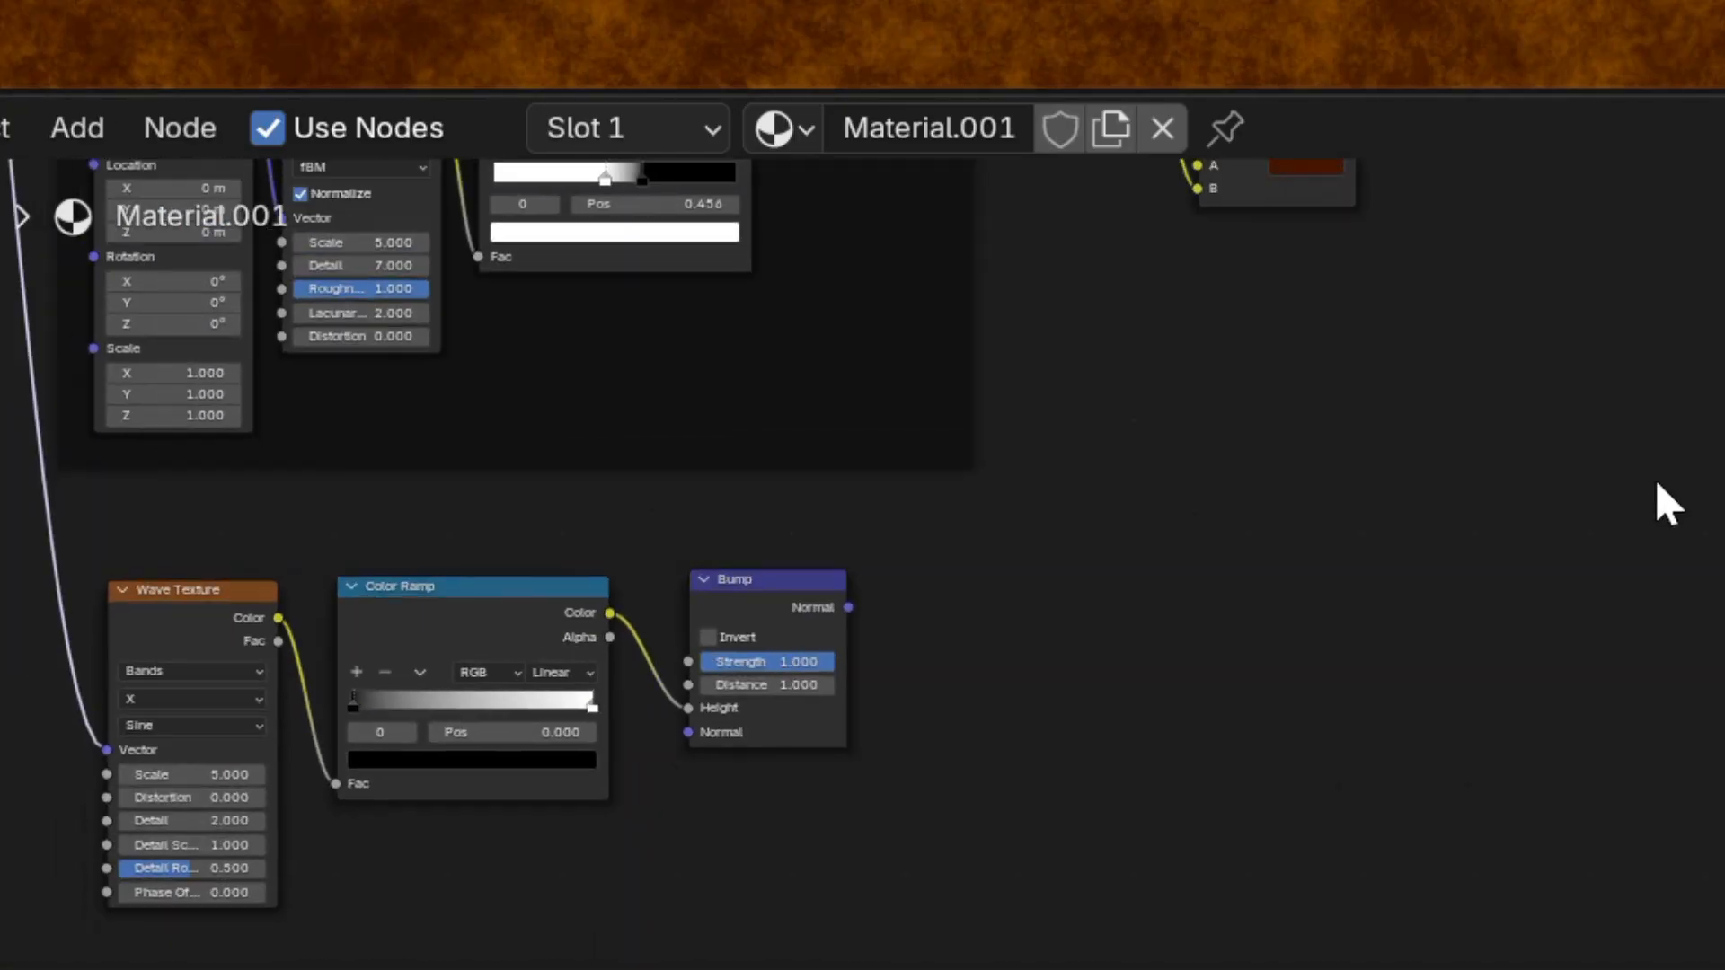
left_click(753, 606, "ctrl+shift")
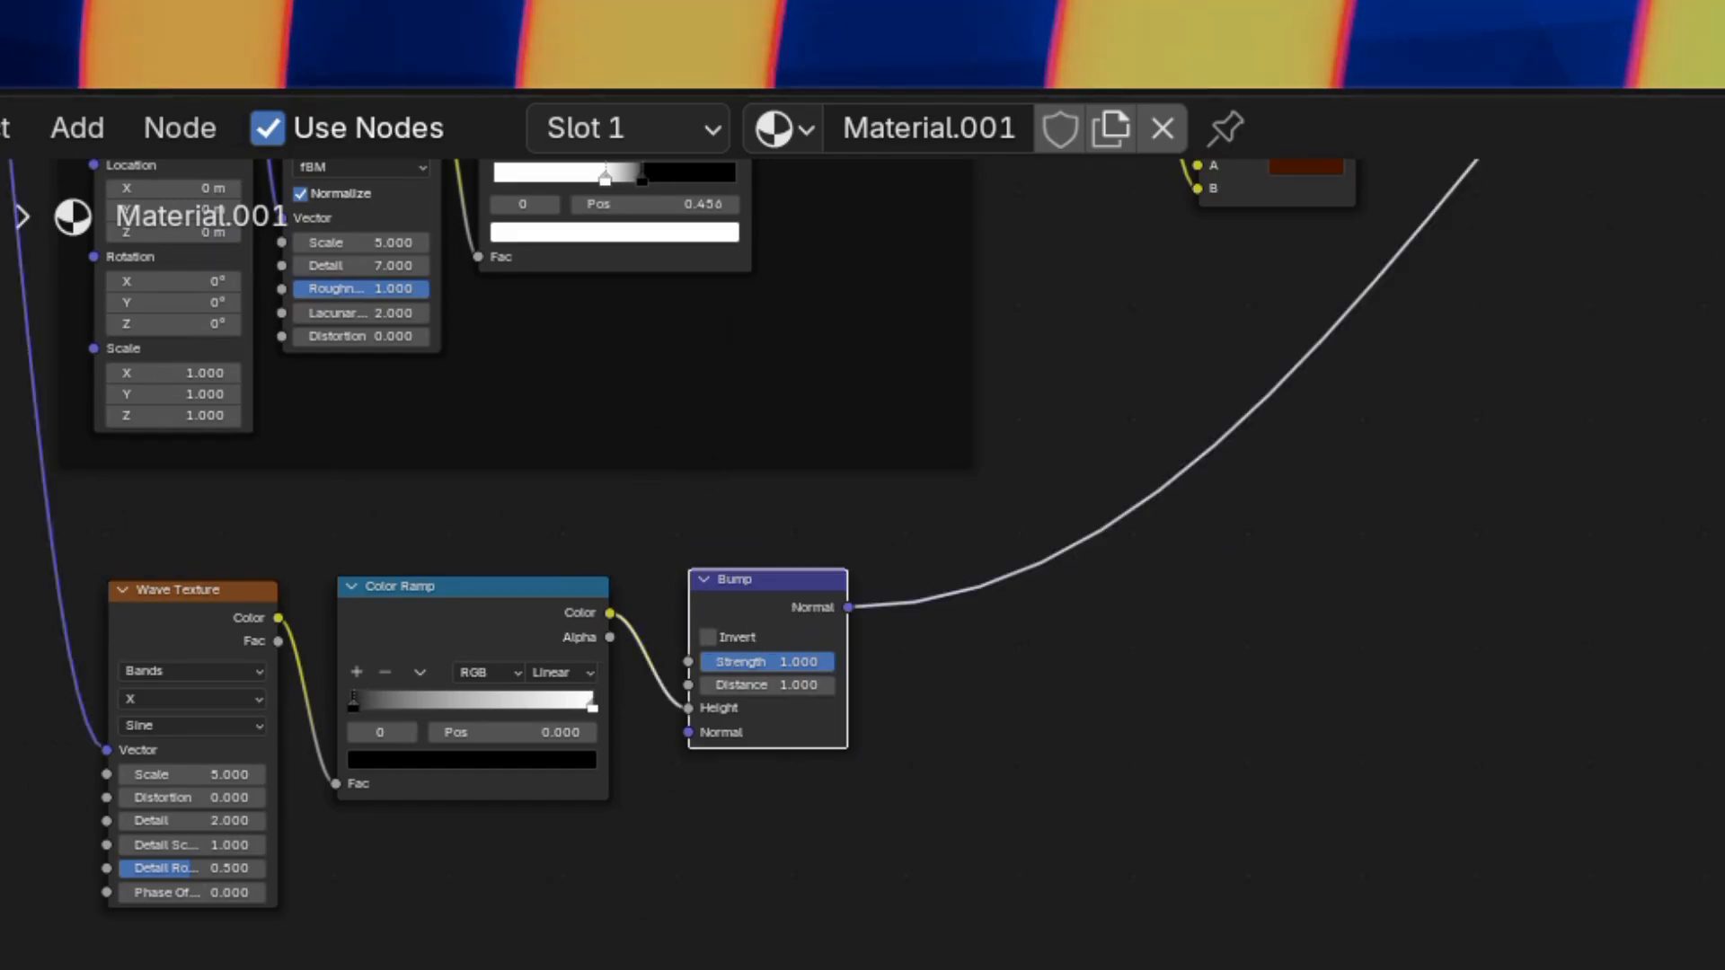
Slide the wave Color Ramp's white stop left to about 0.124.
scroll(540, 532, "up", 3)
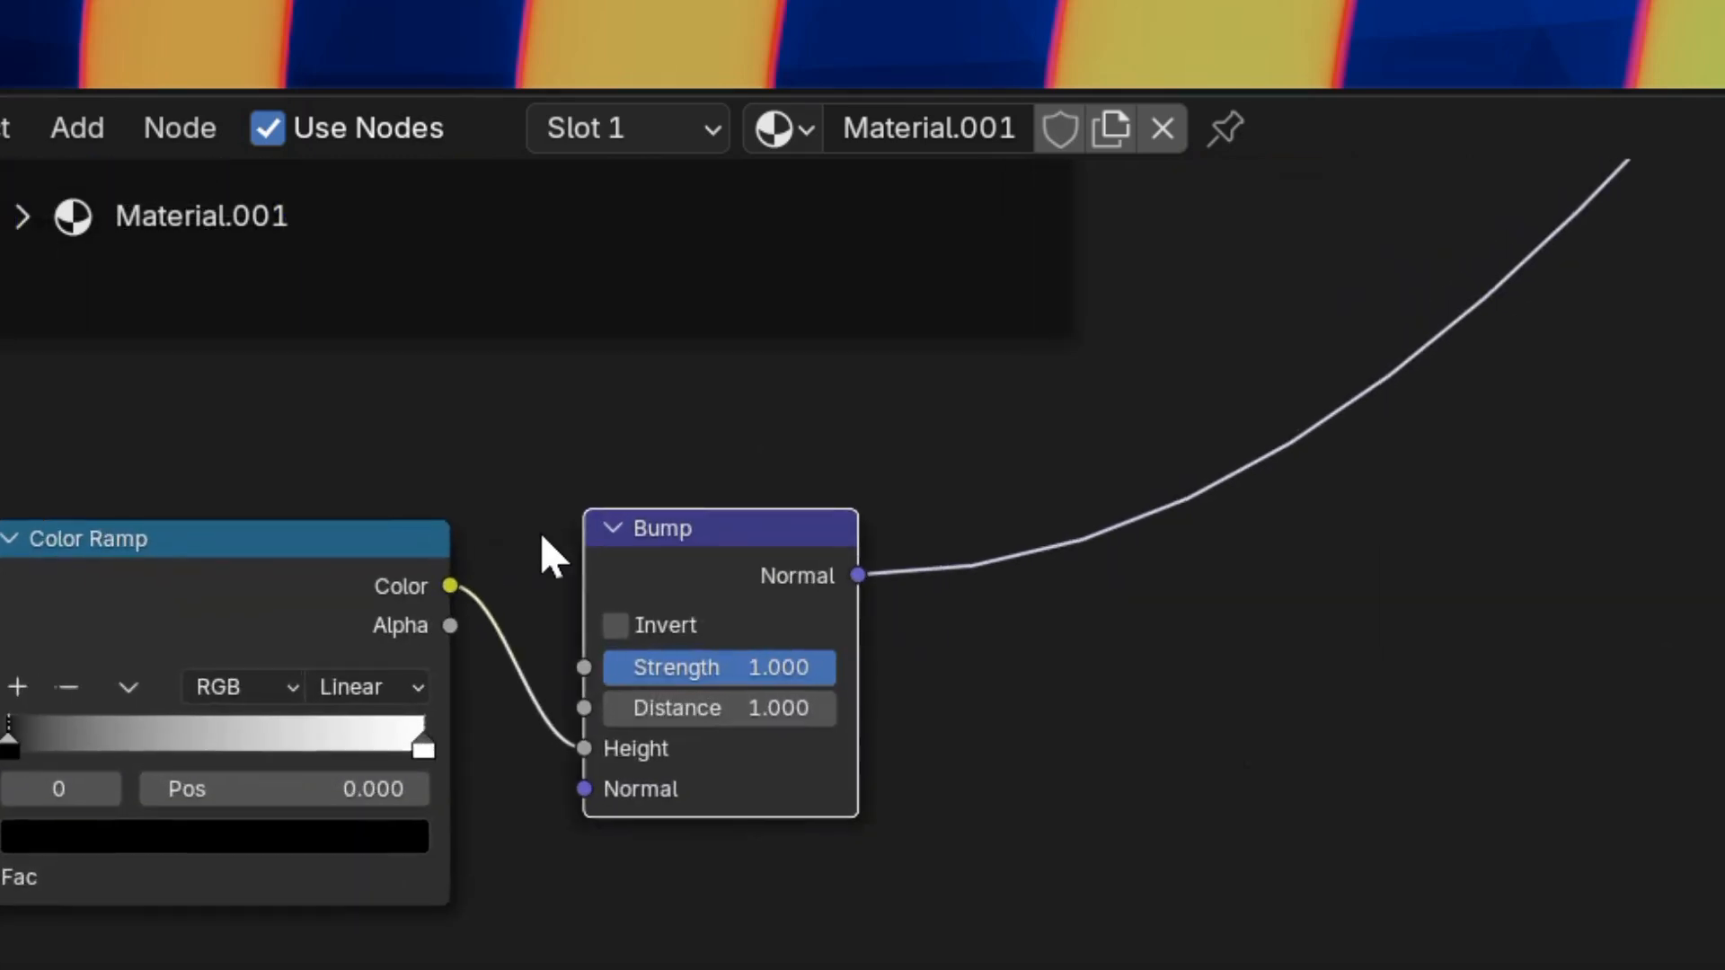
middle_click_drag(541, 532, 794, 413)
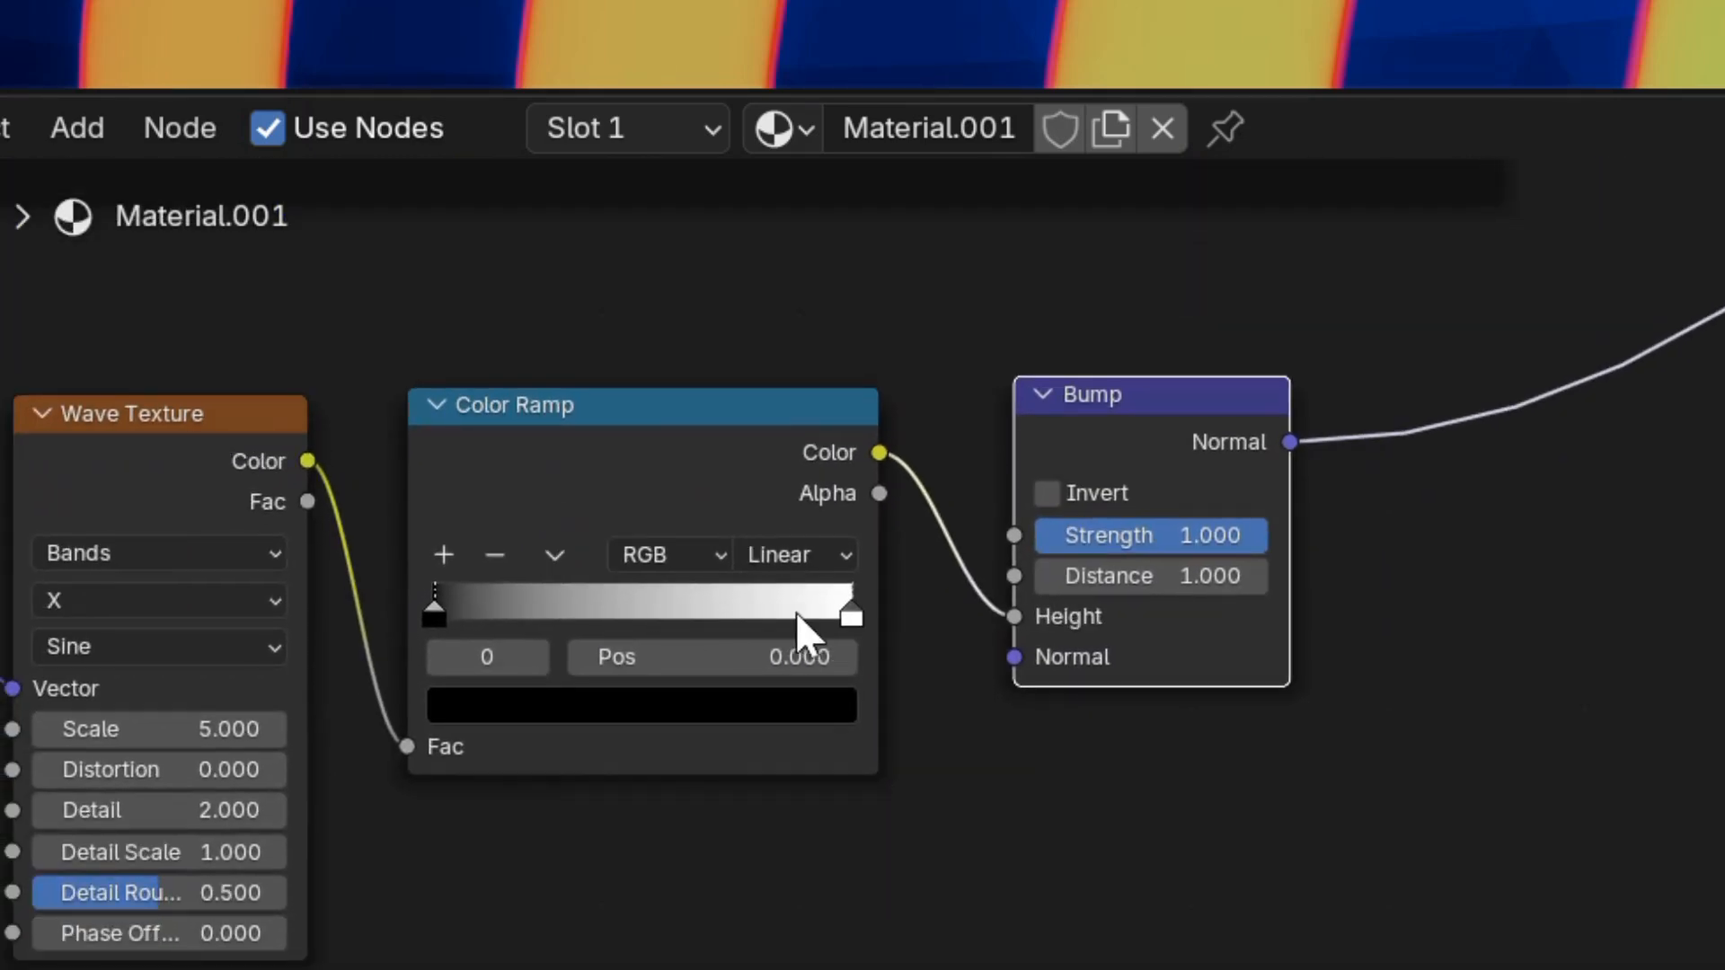
left_click_drag(844, 591, 482, 611)
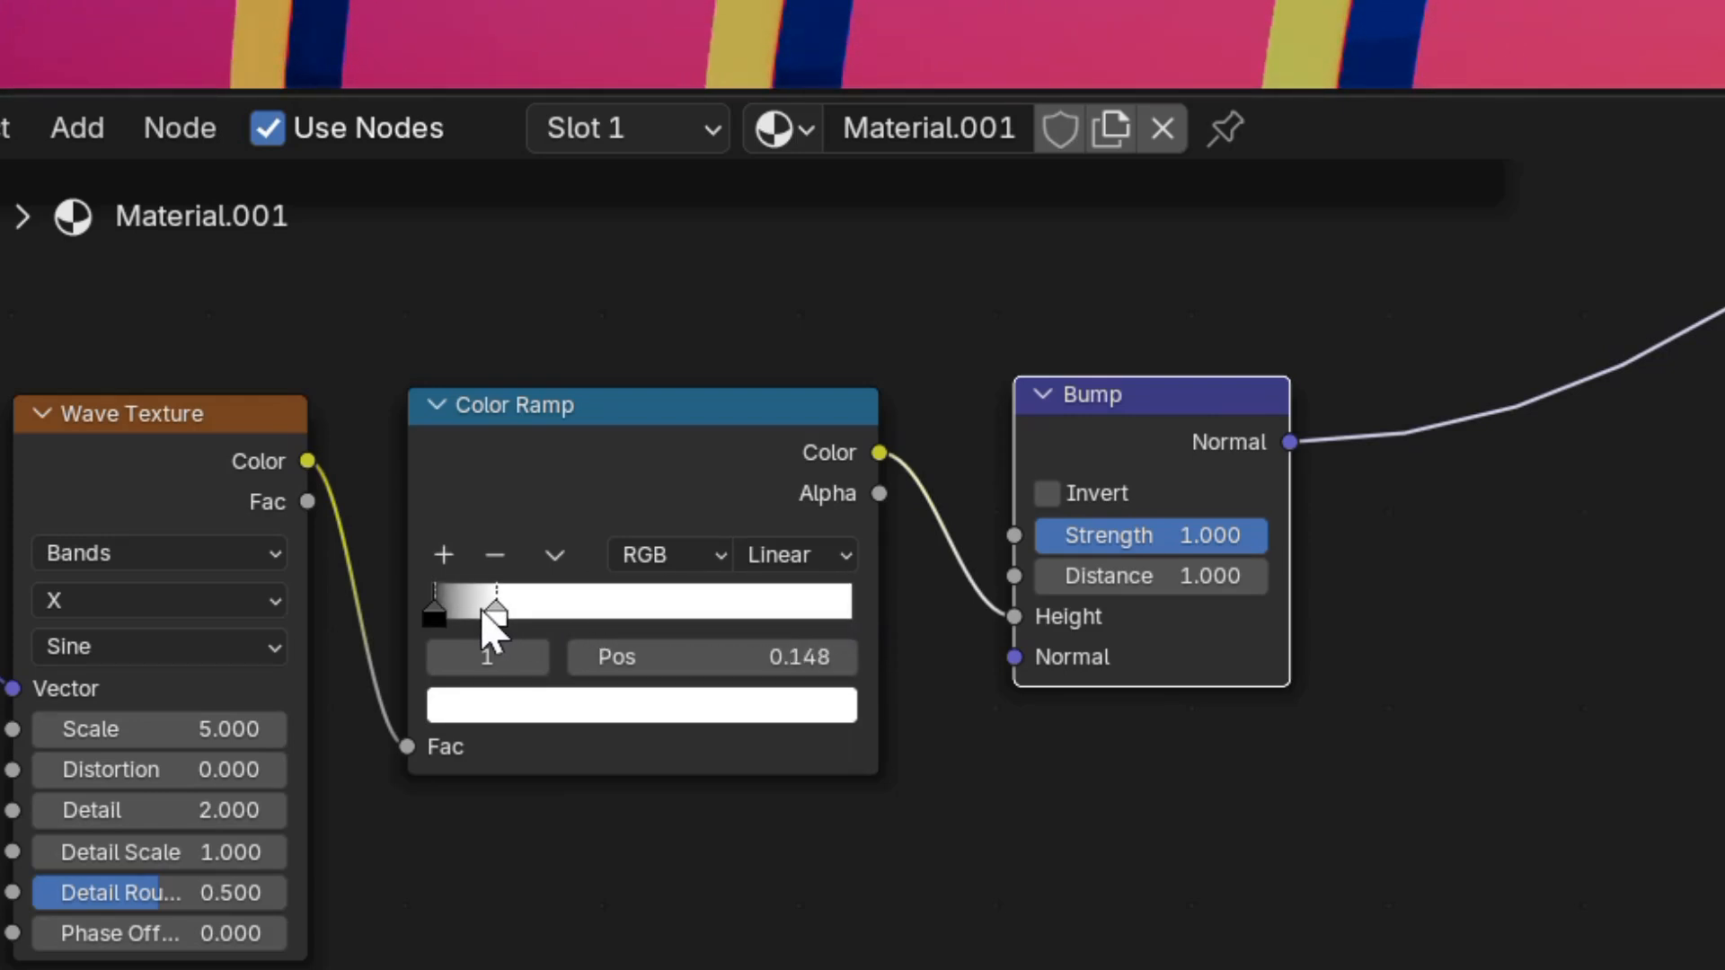
left_click_drag(483, 610, 471, 612)
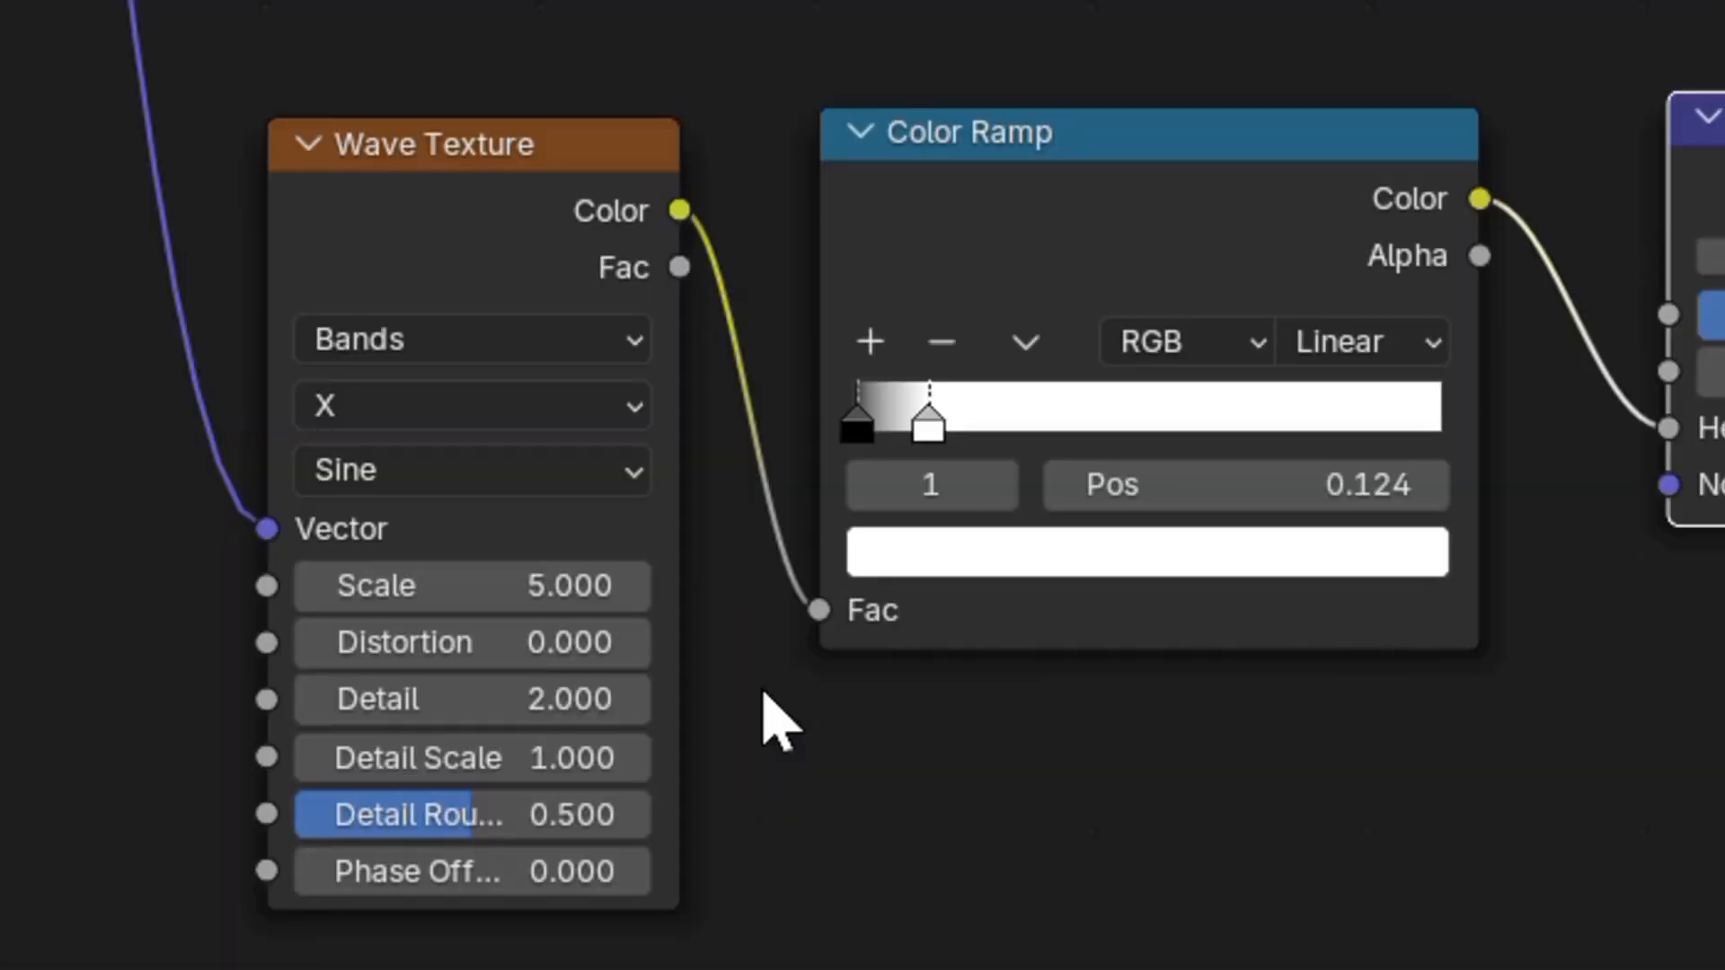
Give the Wave Texture Scale 100, Distortion 15, Detail 5 and a Saw profile.
left_click(524, 589)
type("100")
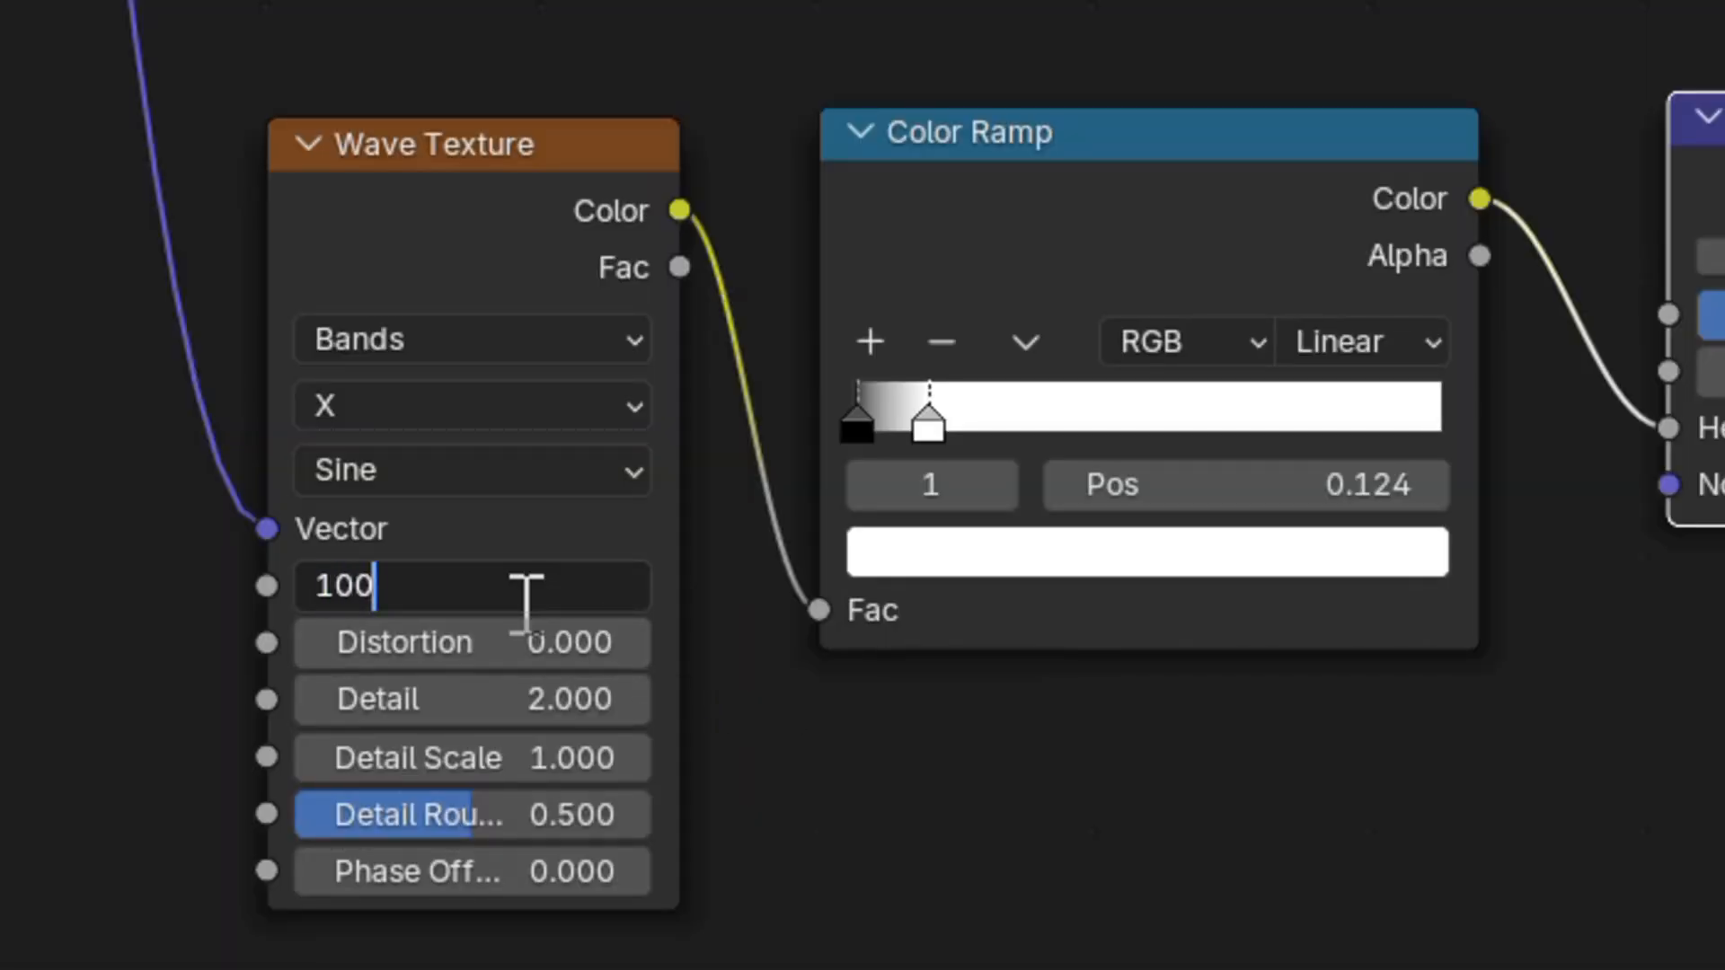
key("Return")
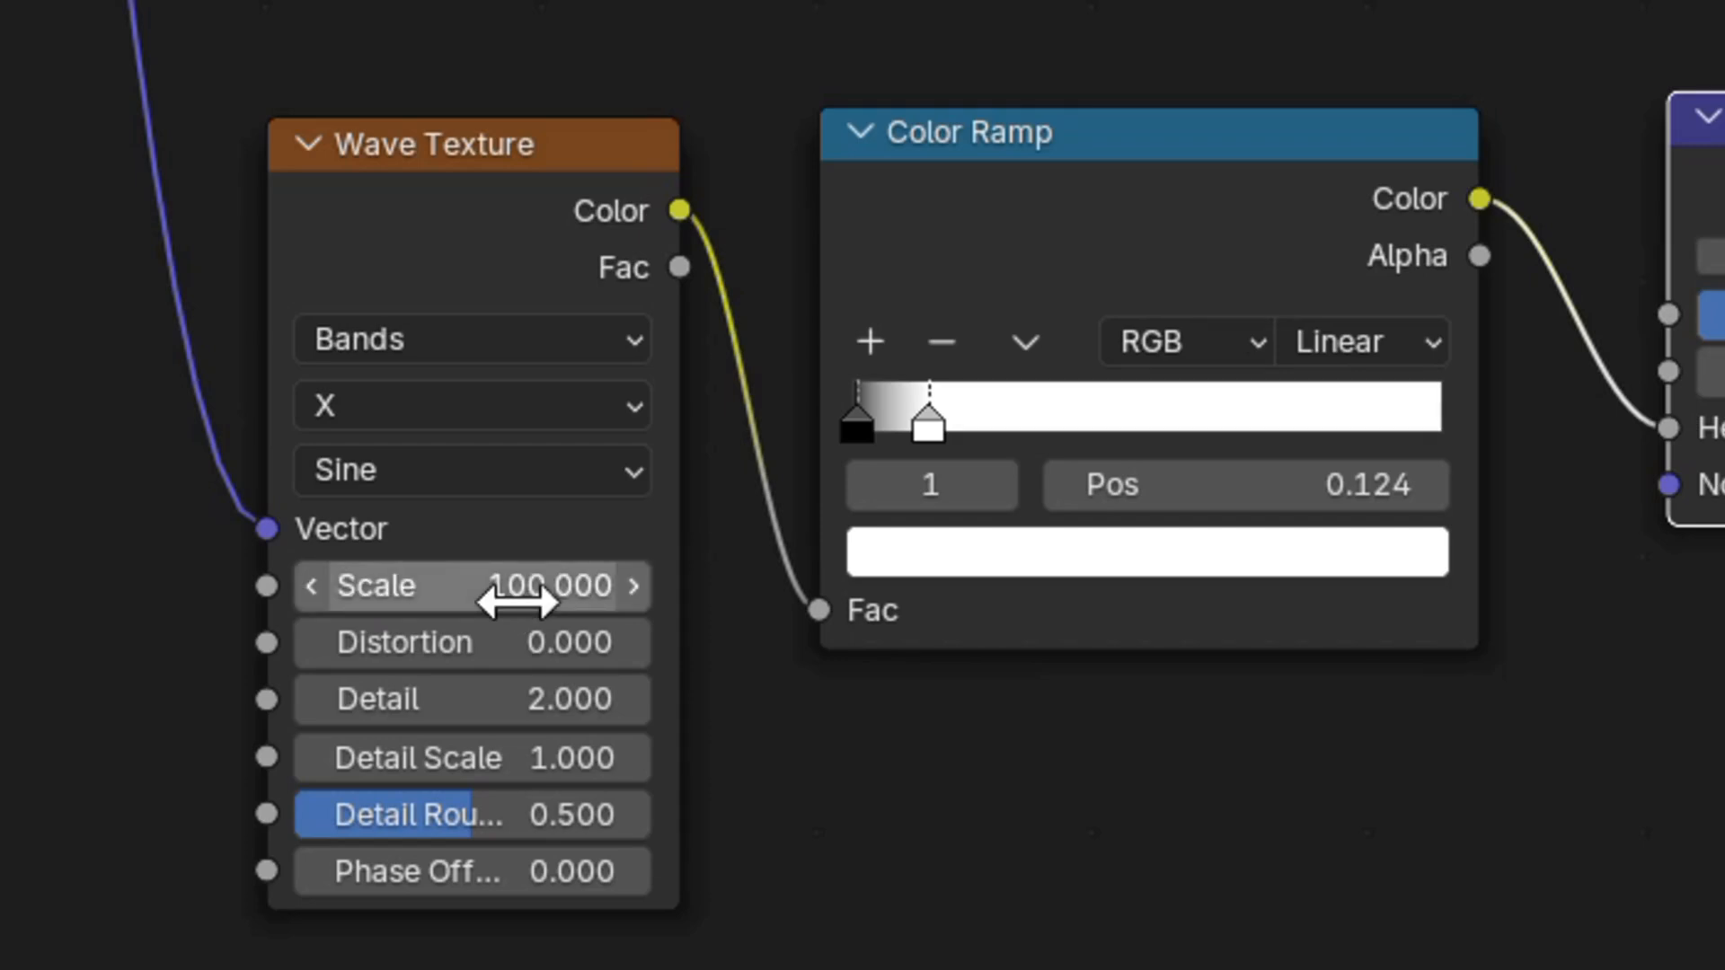
left_click(526, 628)
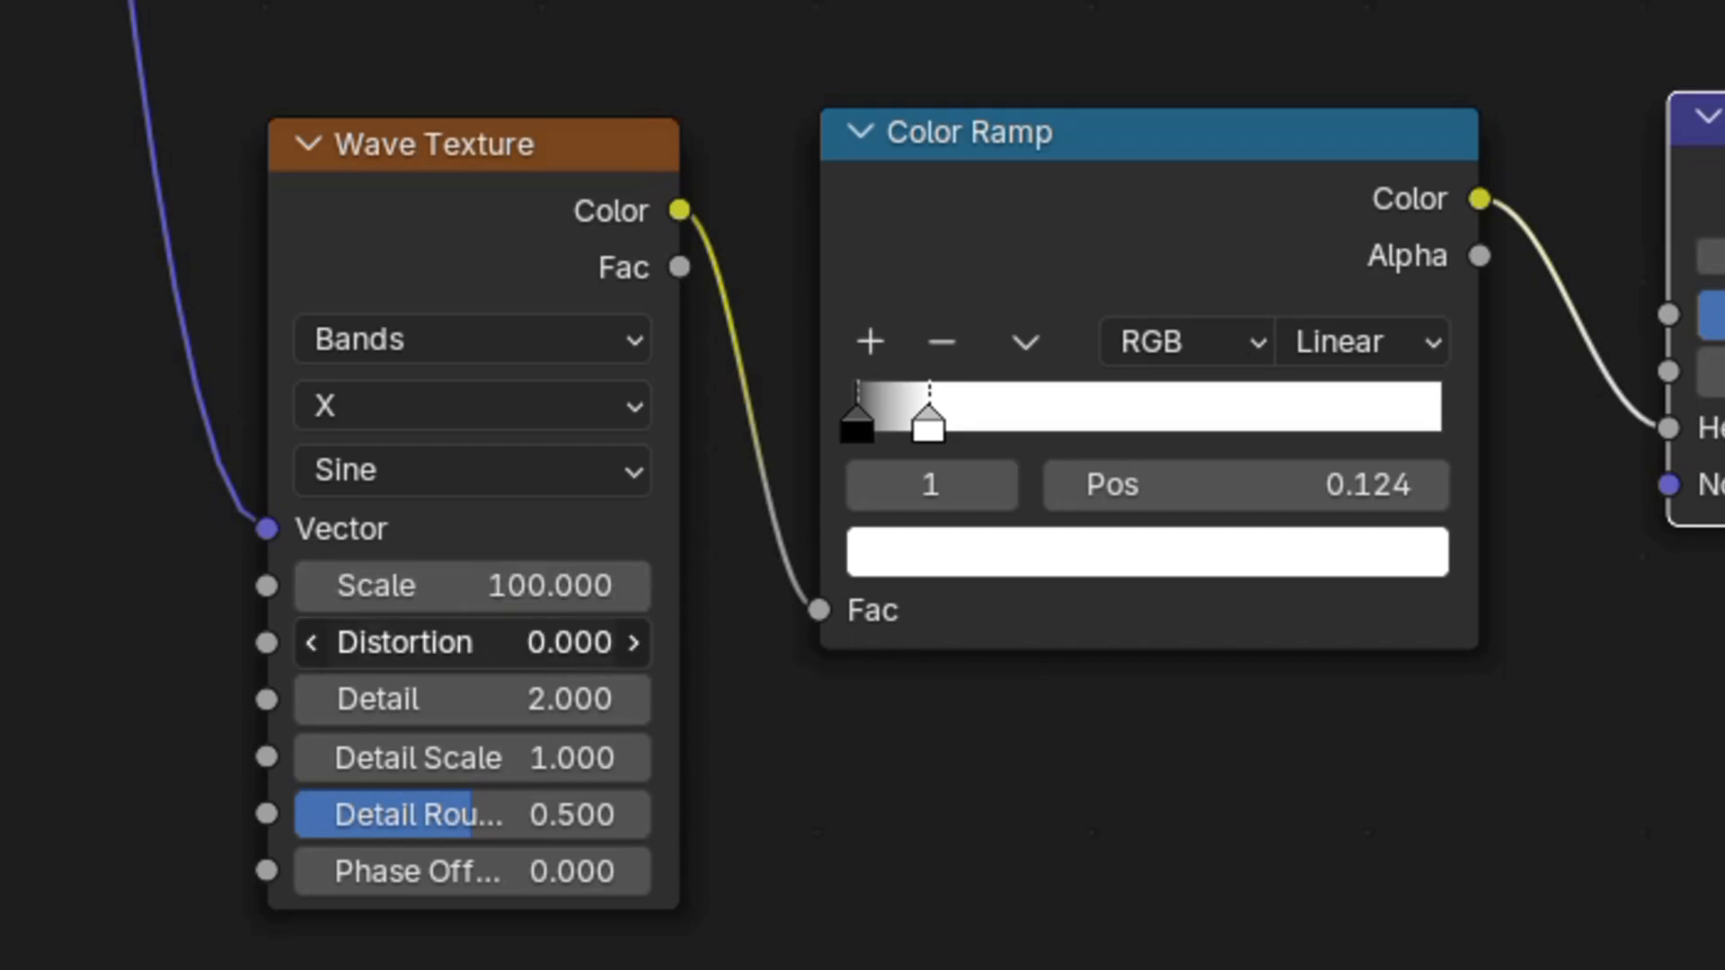
type("15")
key("Return")
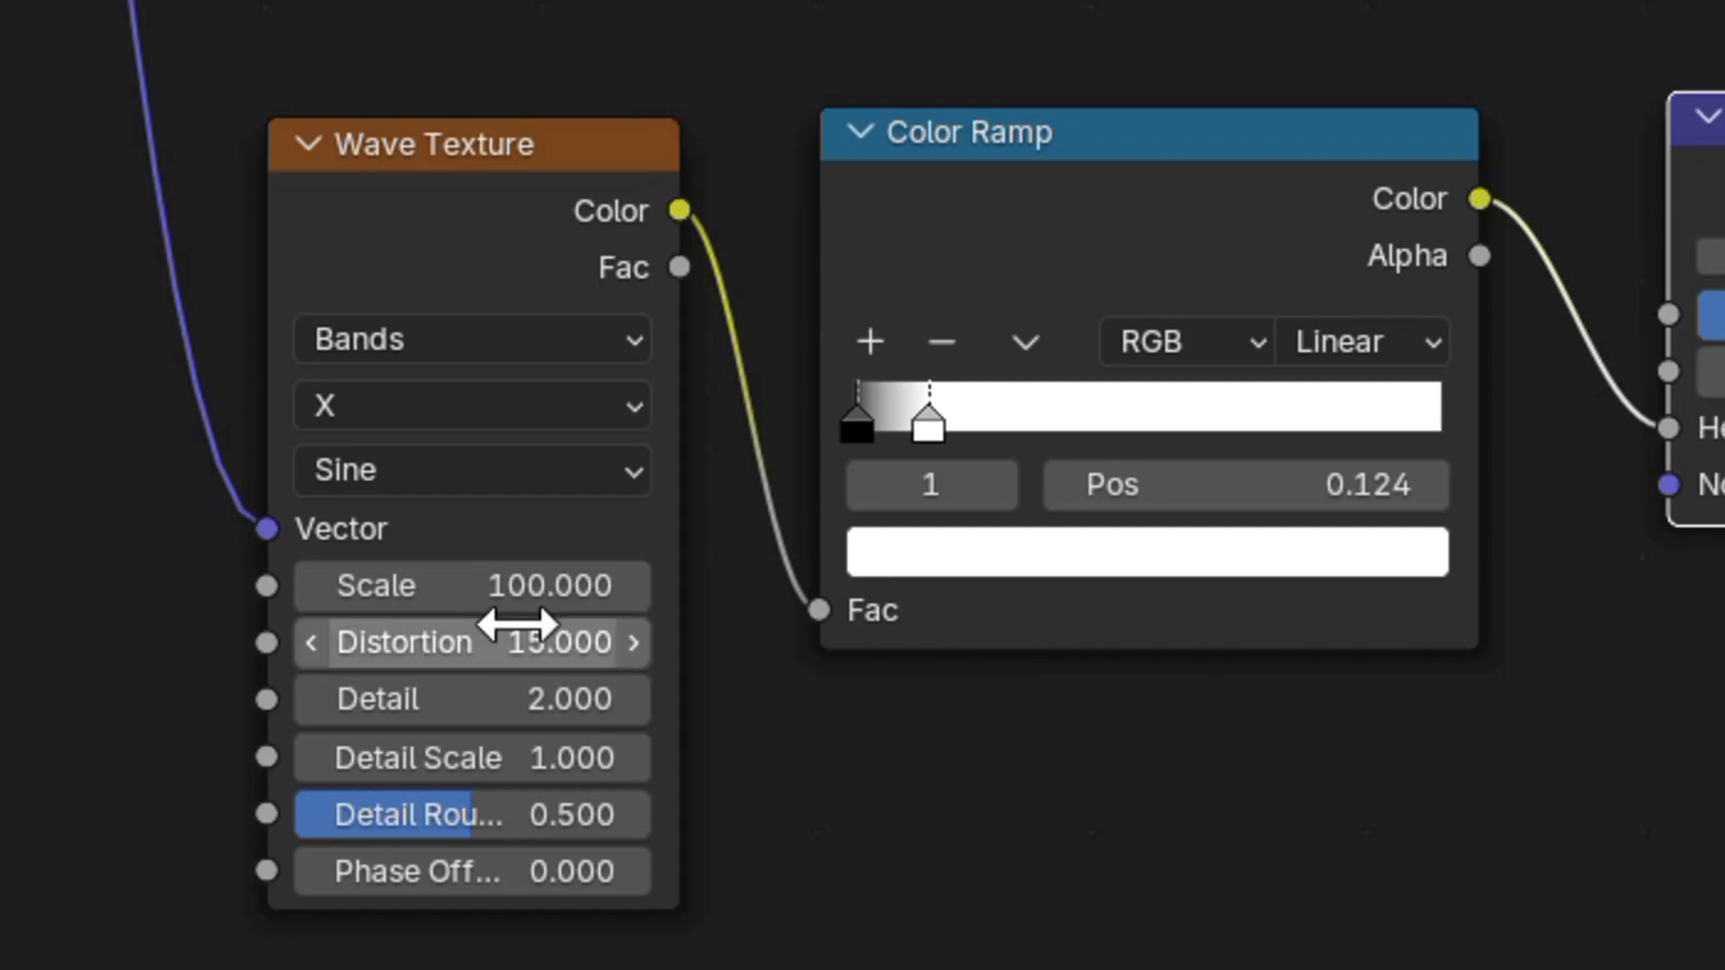
left_click(543, 697)
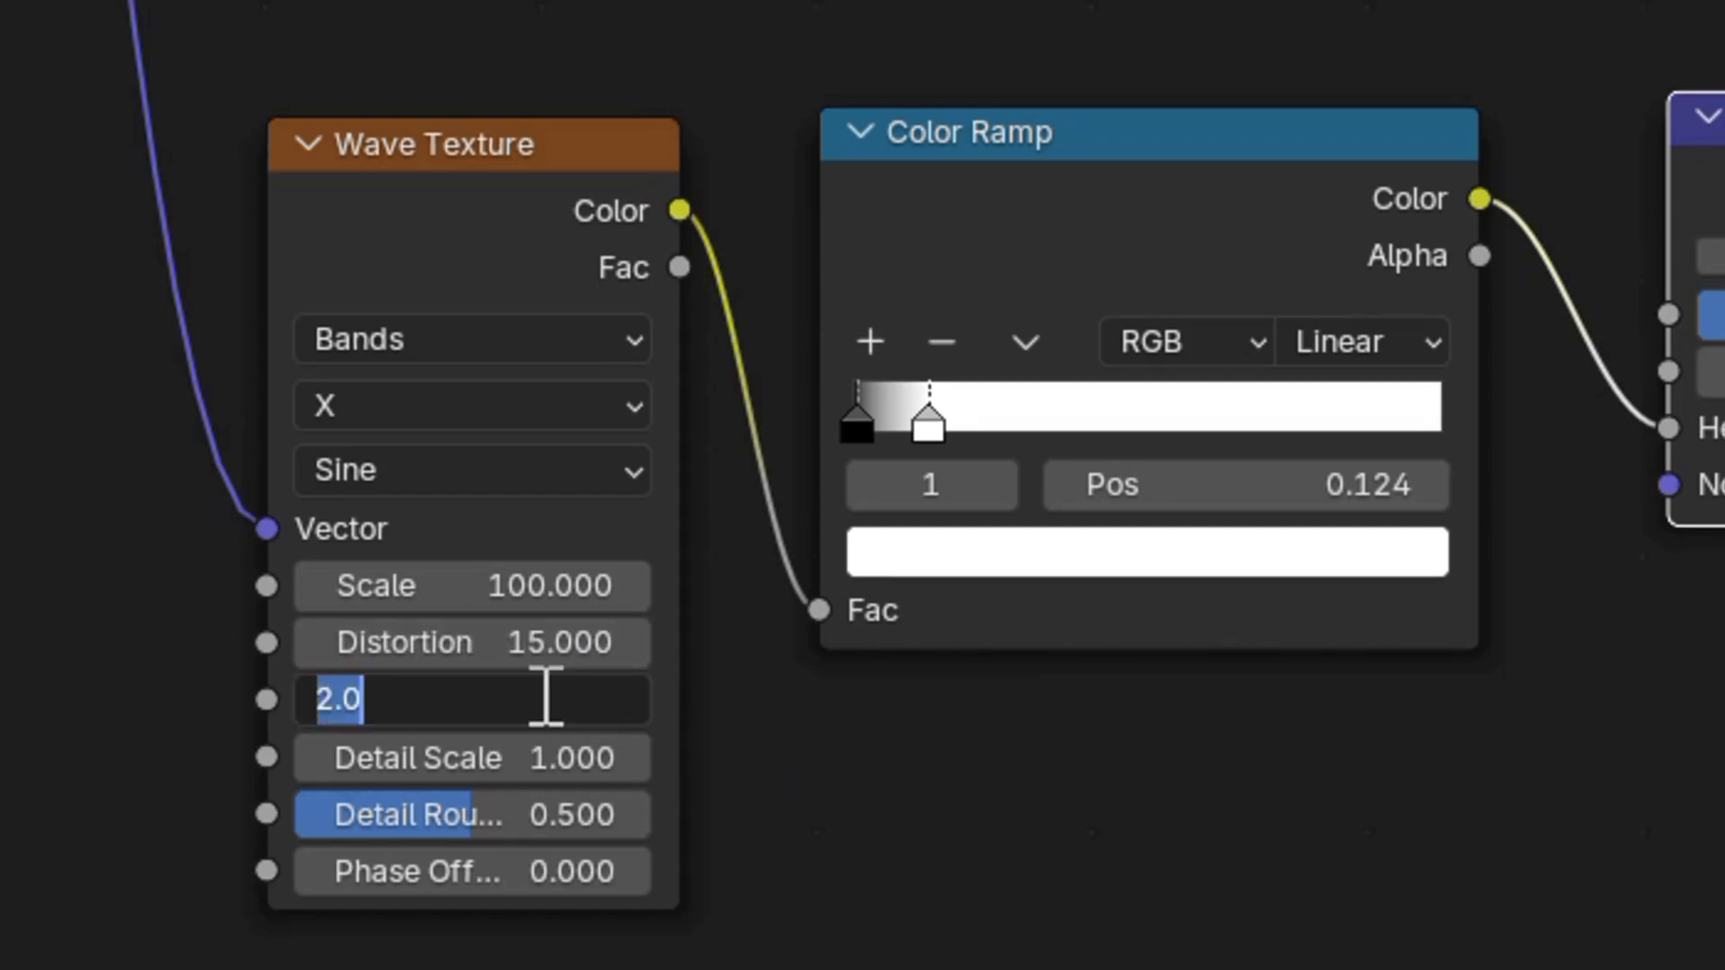
type("5")
key("Return")
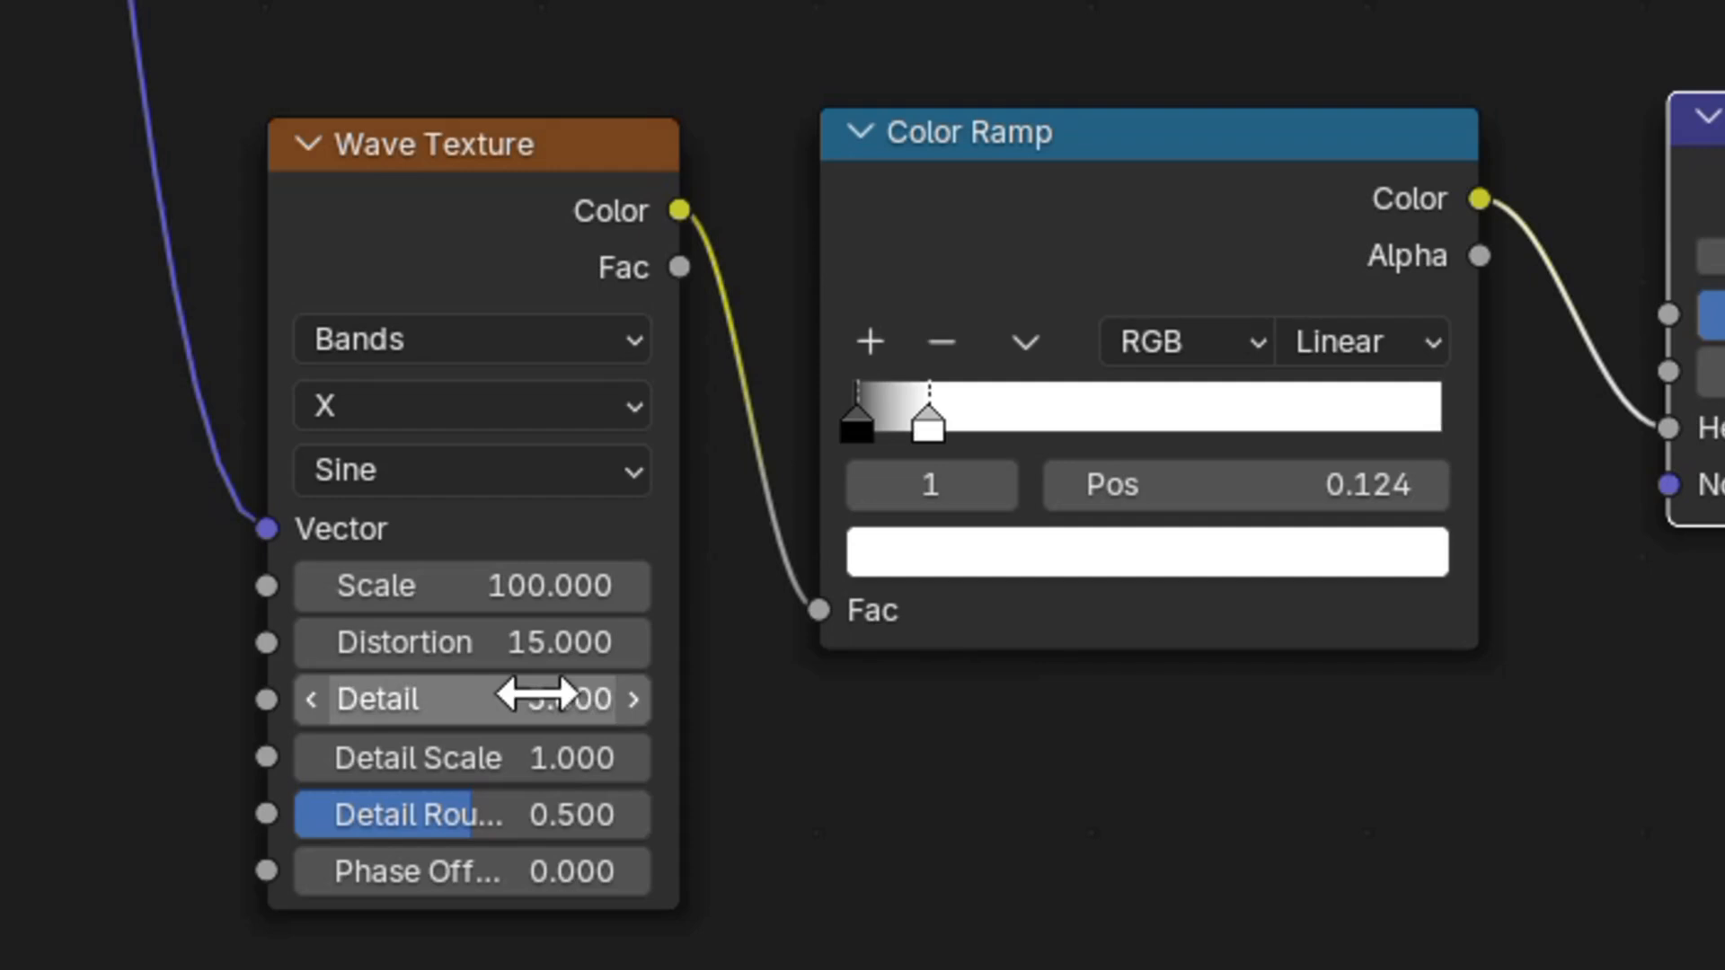
left_click(511, 478)
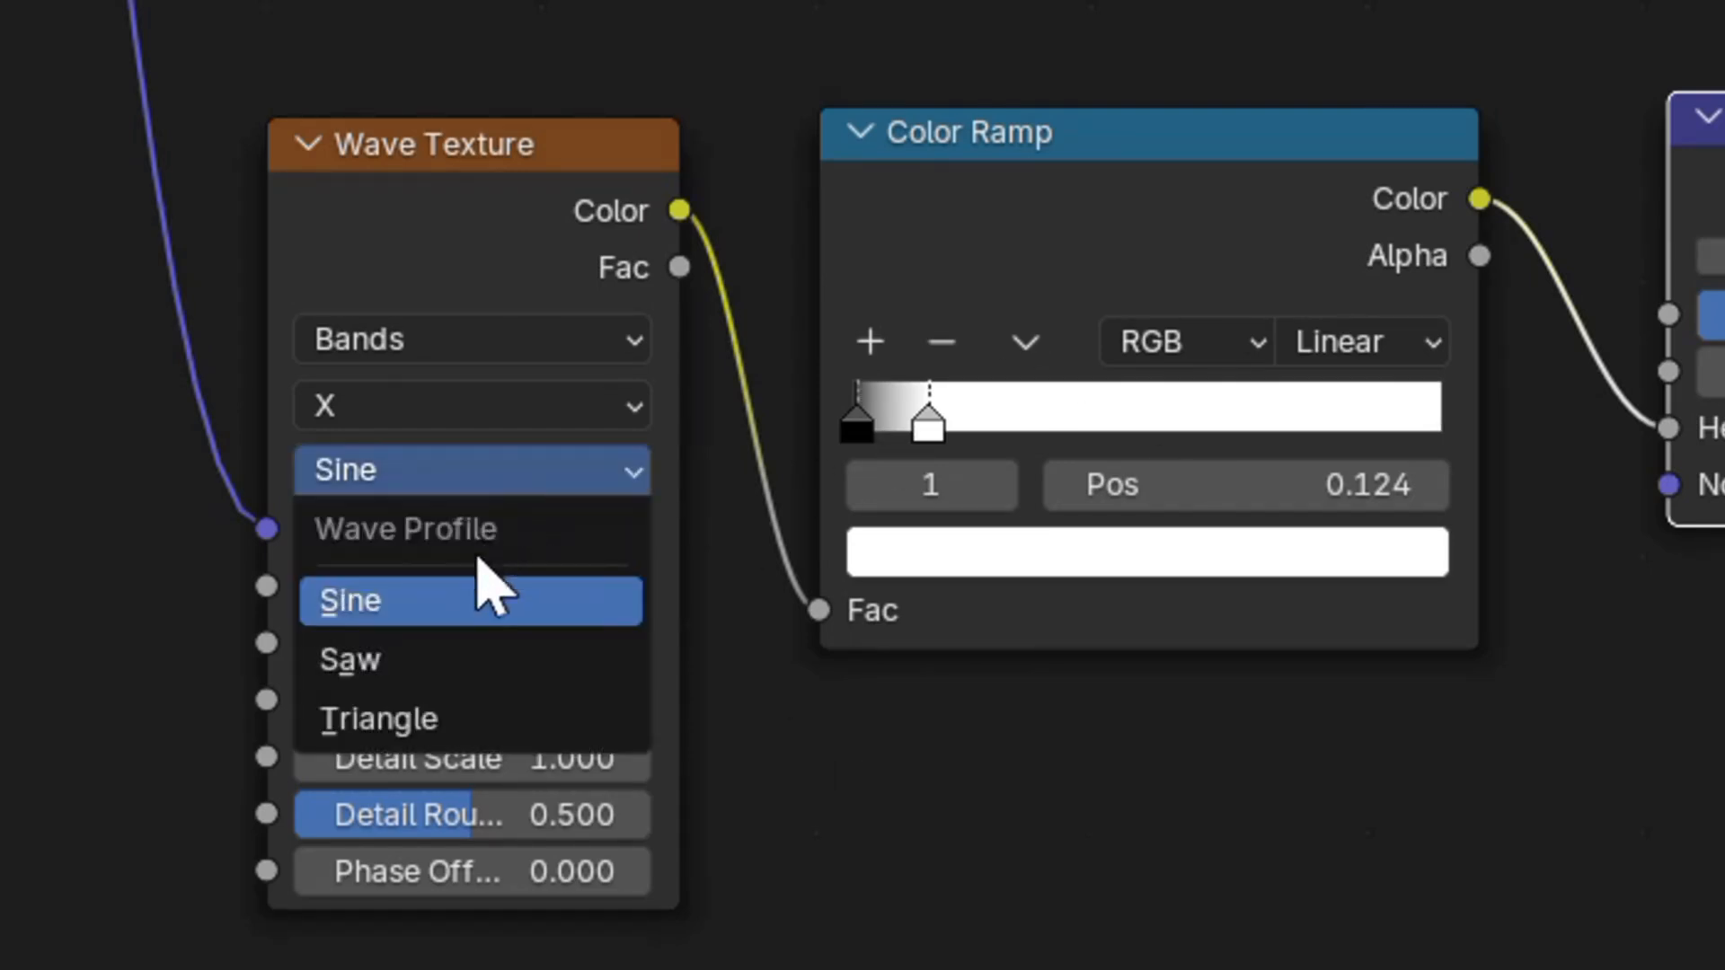
left_click(386, 669)
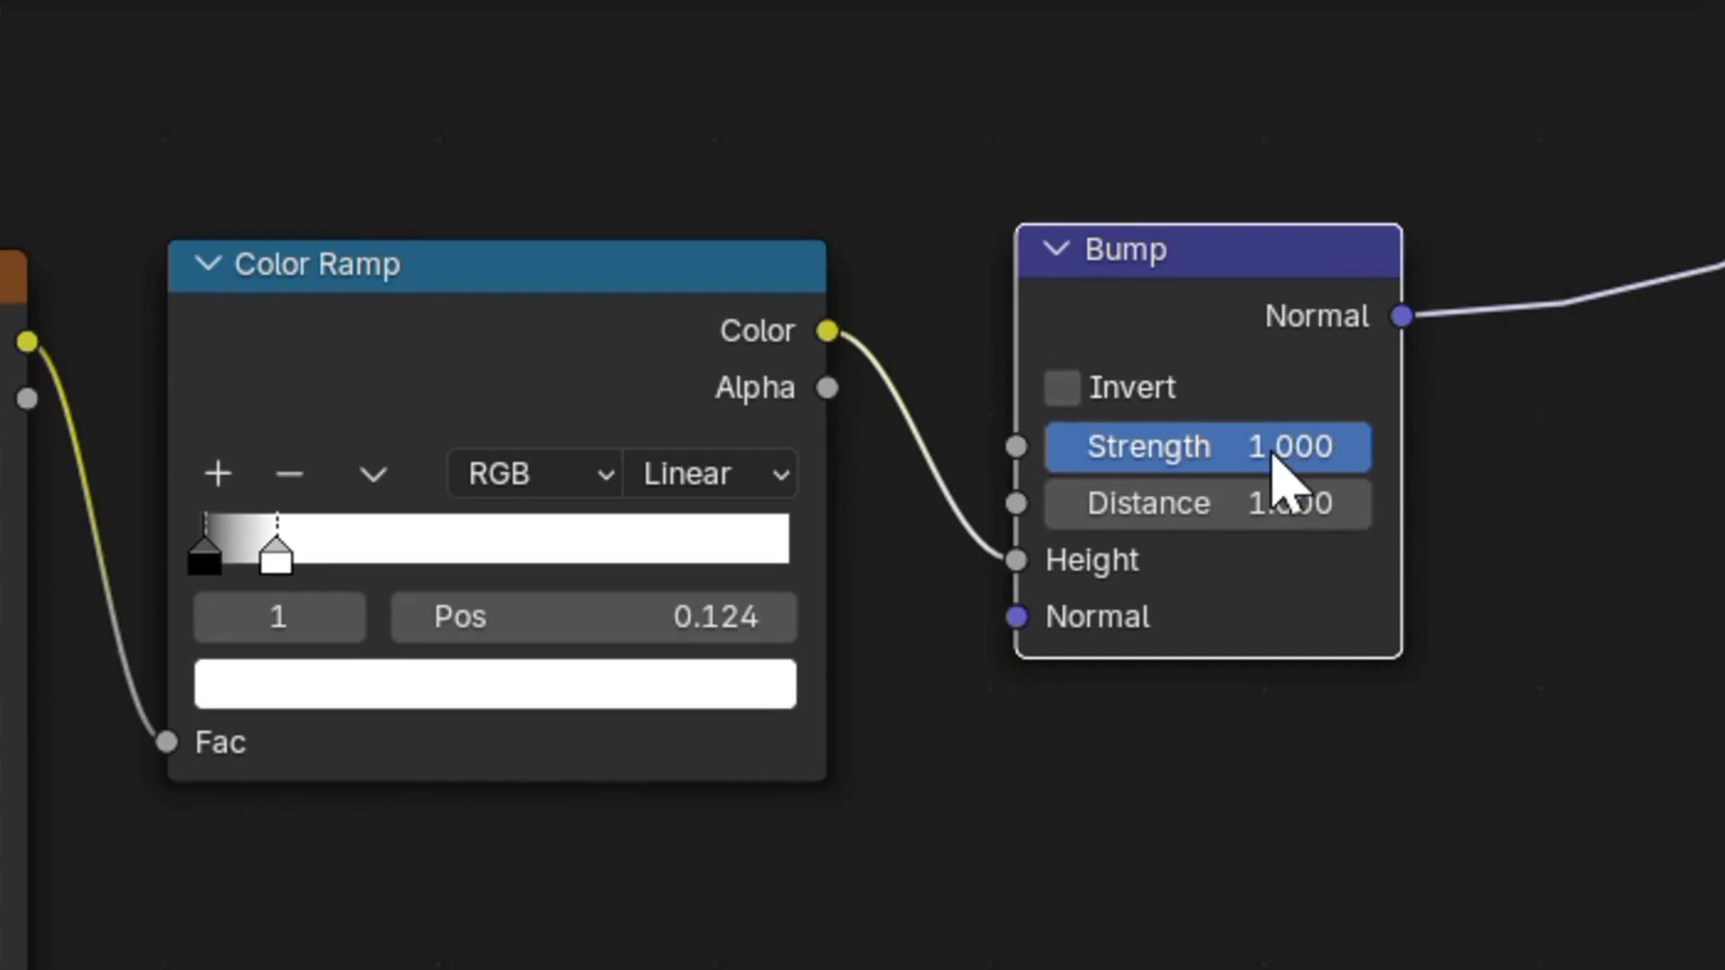
Set the Bump node's Strength and Distance both to 0.5.
left_click(1276, 460)
type(".5")
key("Return")
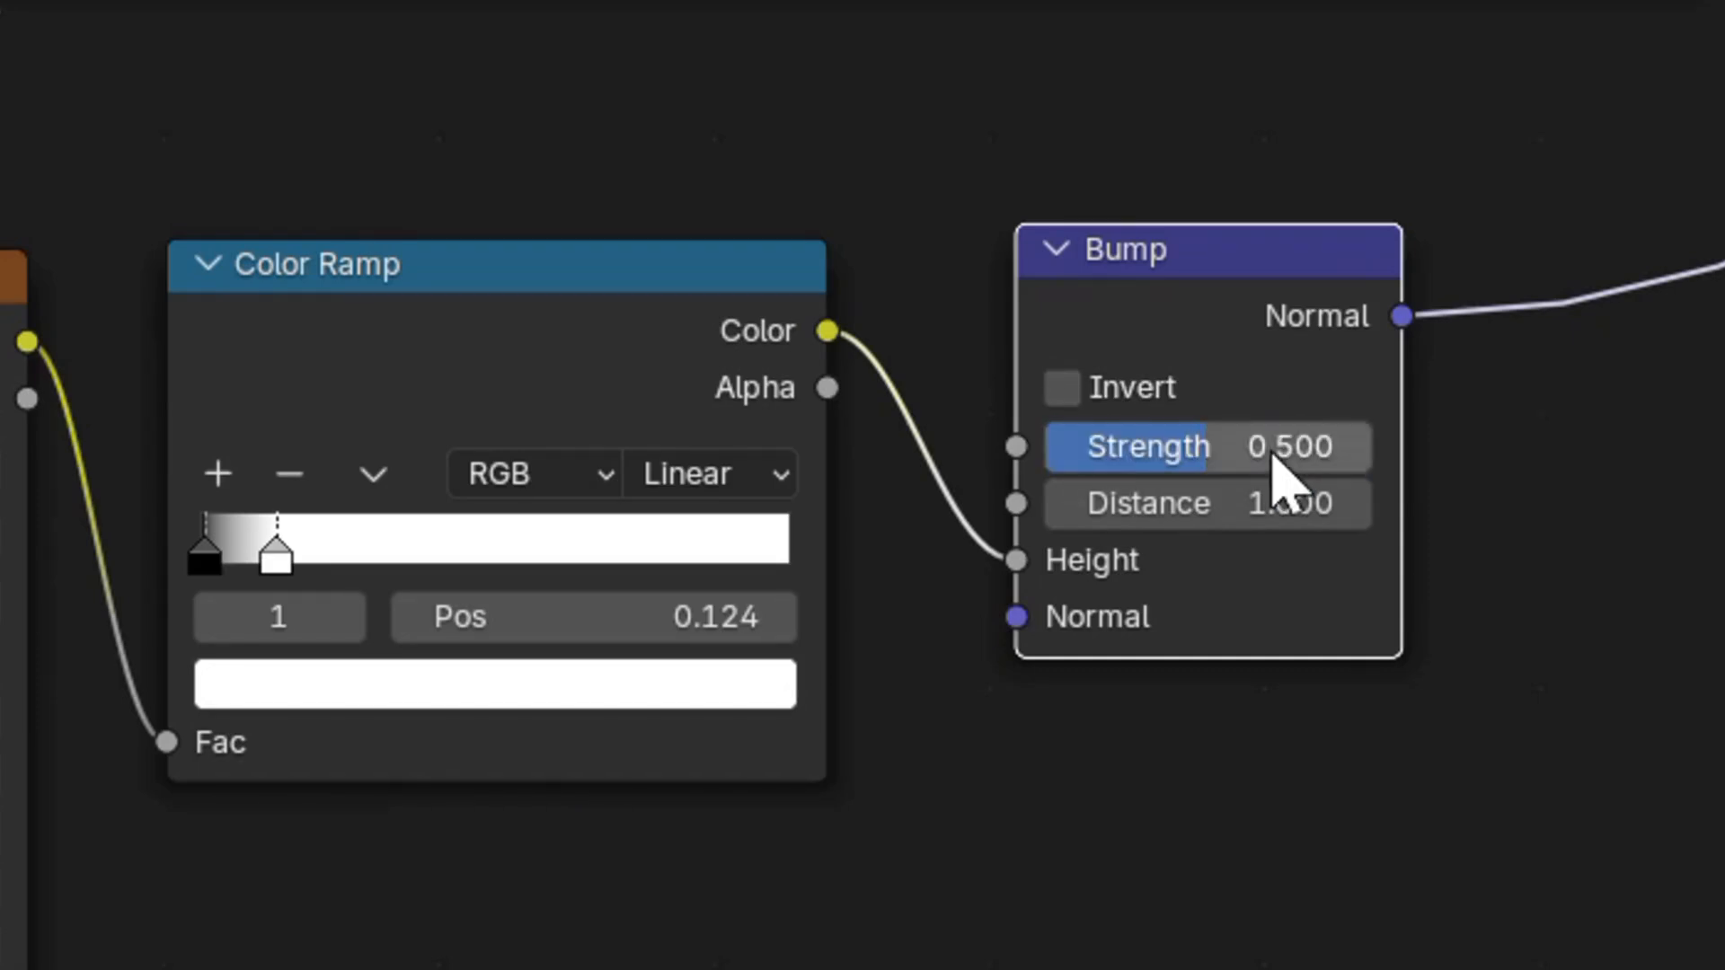
left_click(1252, 505)
type(".5")
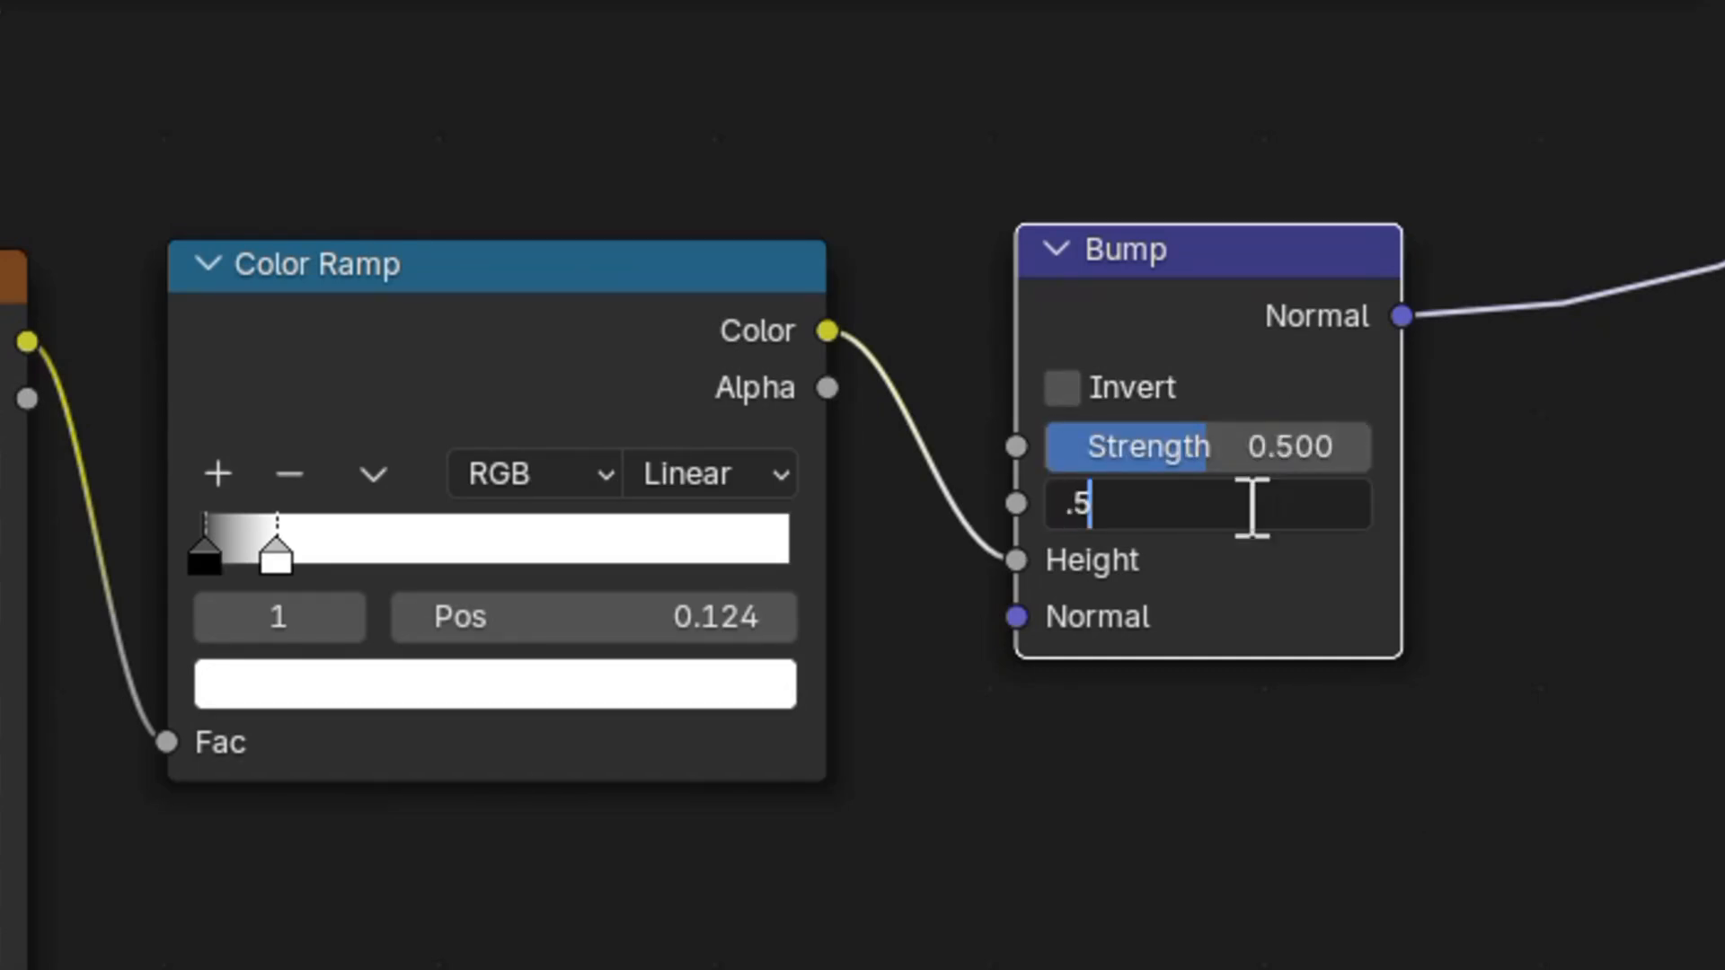
key("Return")
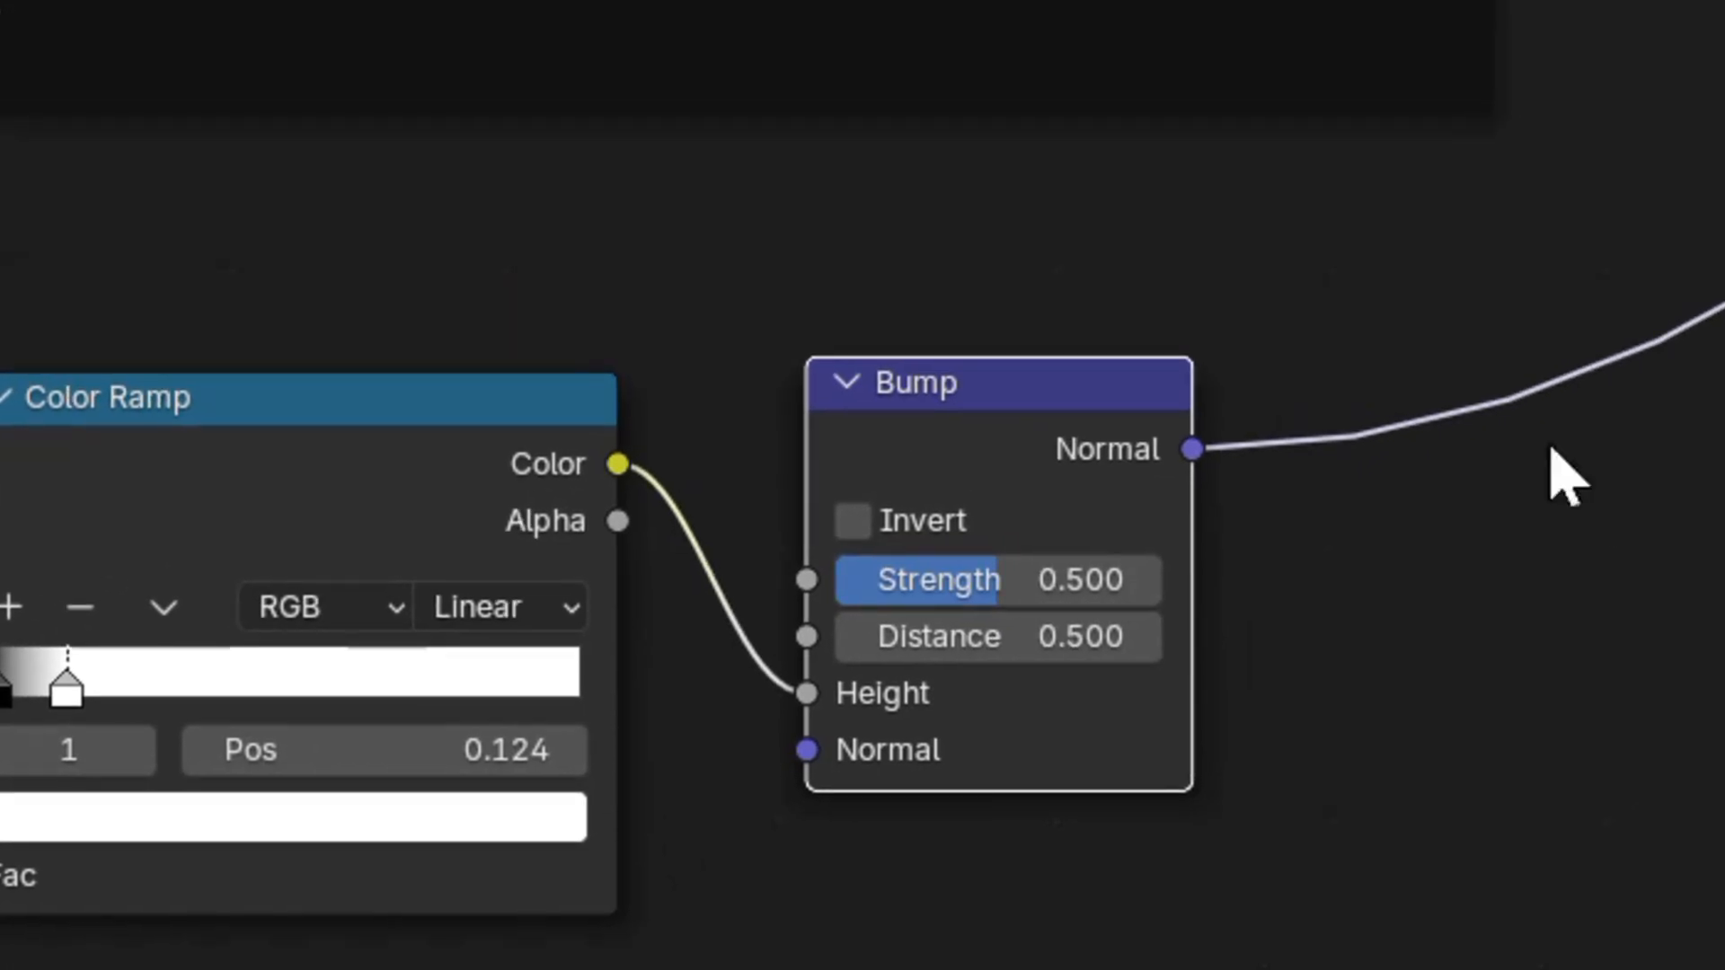
Rearrange the Bump and Wave Texture nodes, then box-select the Wave Texture, Color Ramp and Bump.
left_click_drag(1056, 312, 986, 327)
left_click_drag(777, 460, 758, 466)
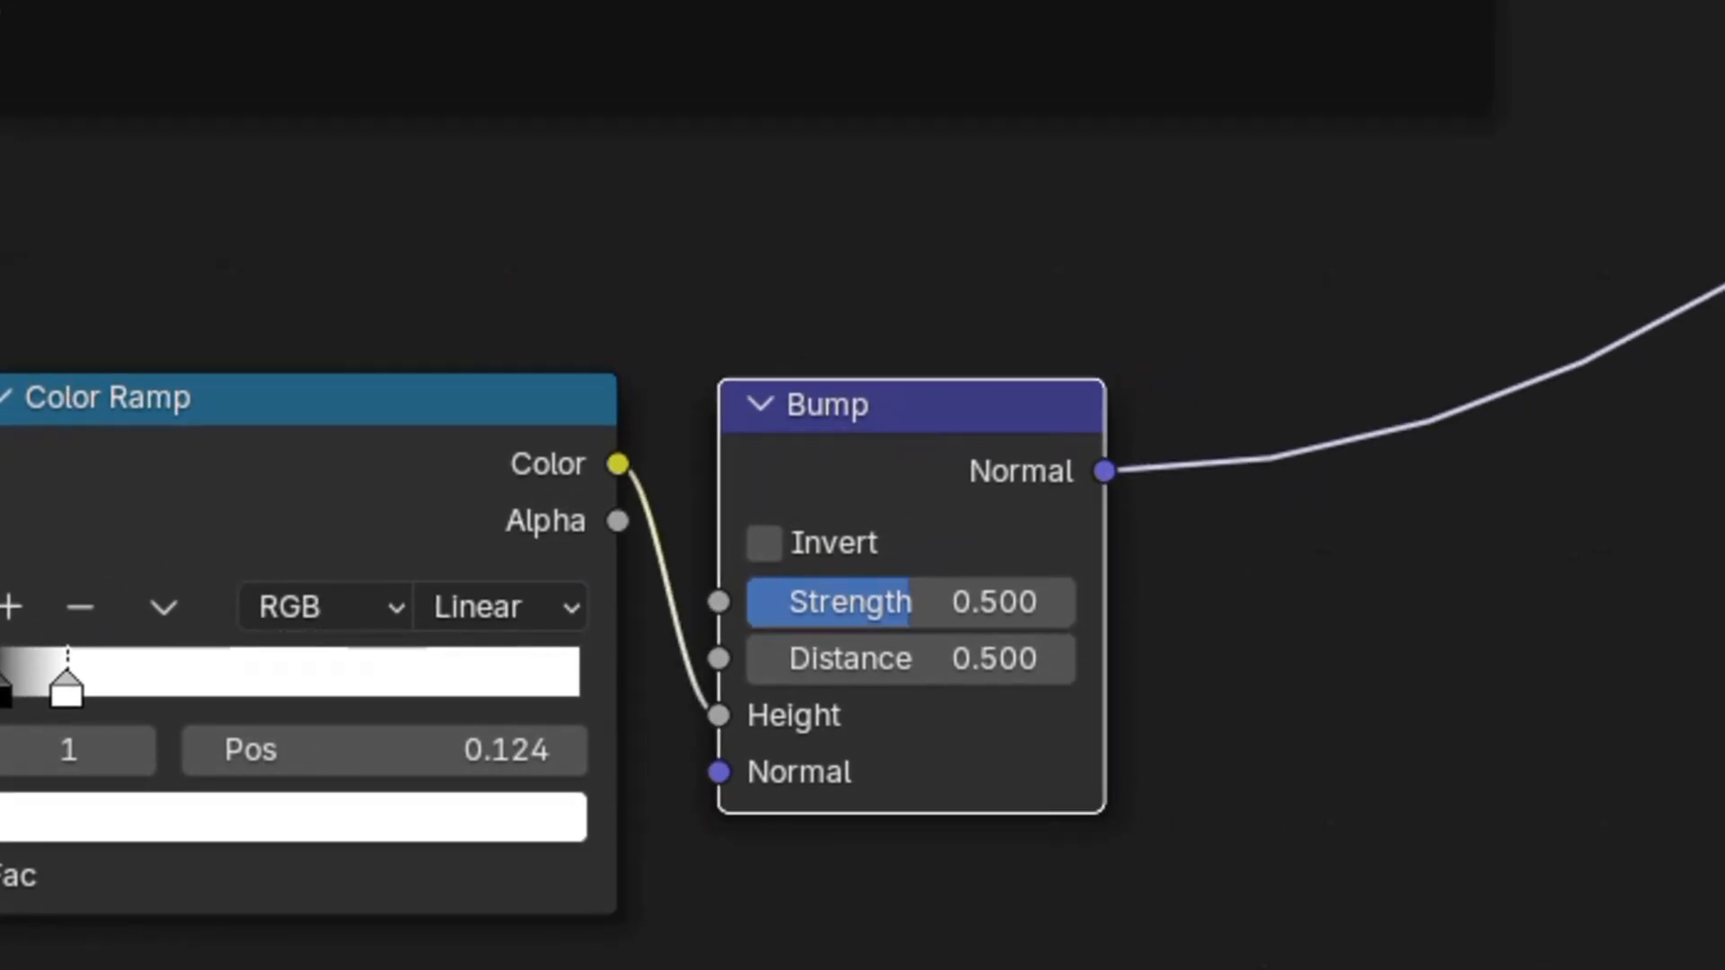
left_click_drag(289, 628, 314, 630)
left_click_drag(1013, 848, 151, 600)
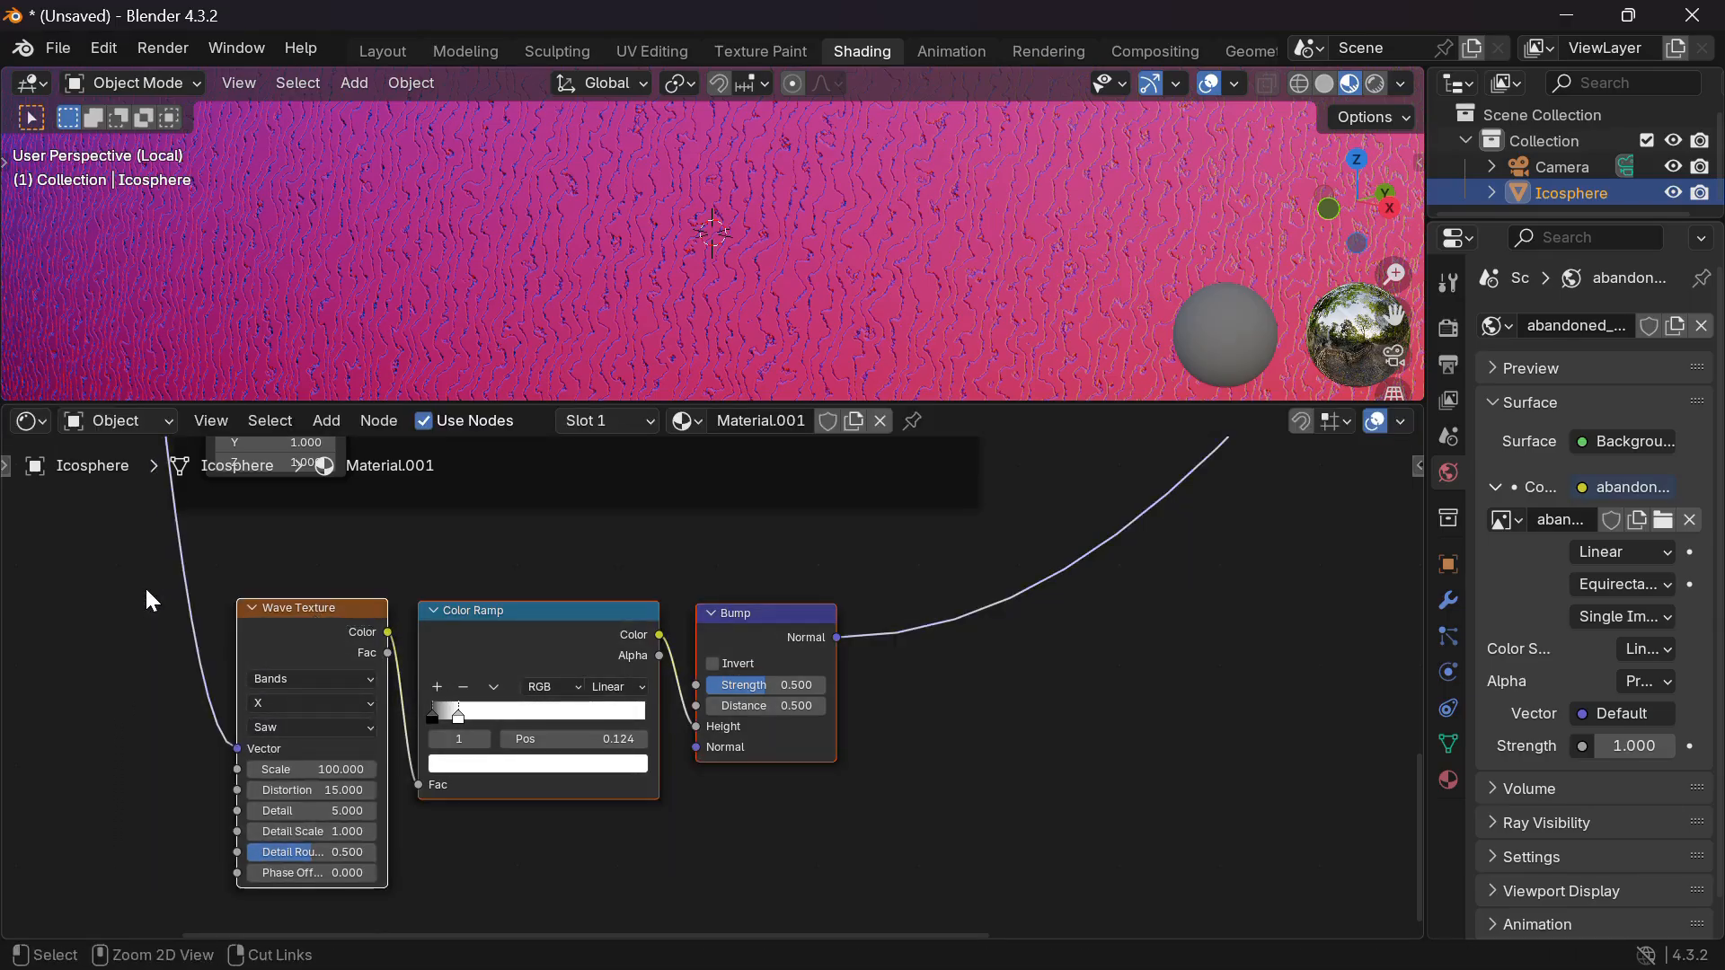
Wrap the Wave Texture, Color Ramp and Bump nodes in a frame labelled 'Rust Bump'.
key("ctrl+j")
key("F2")
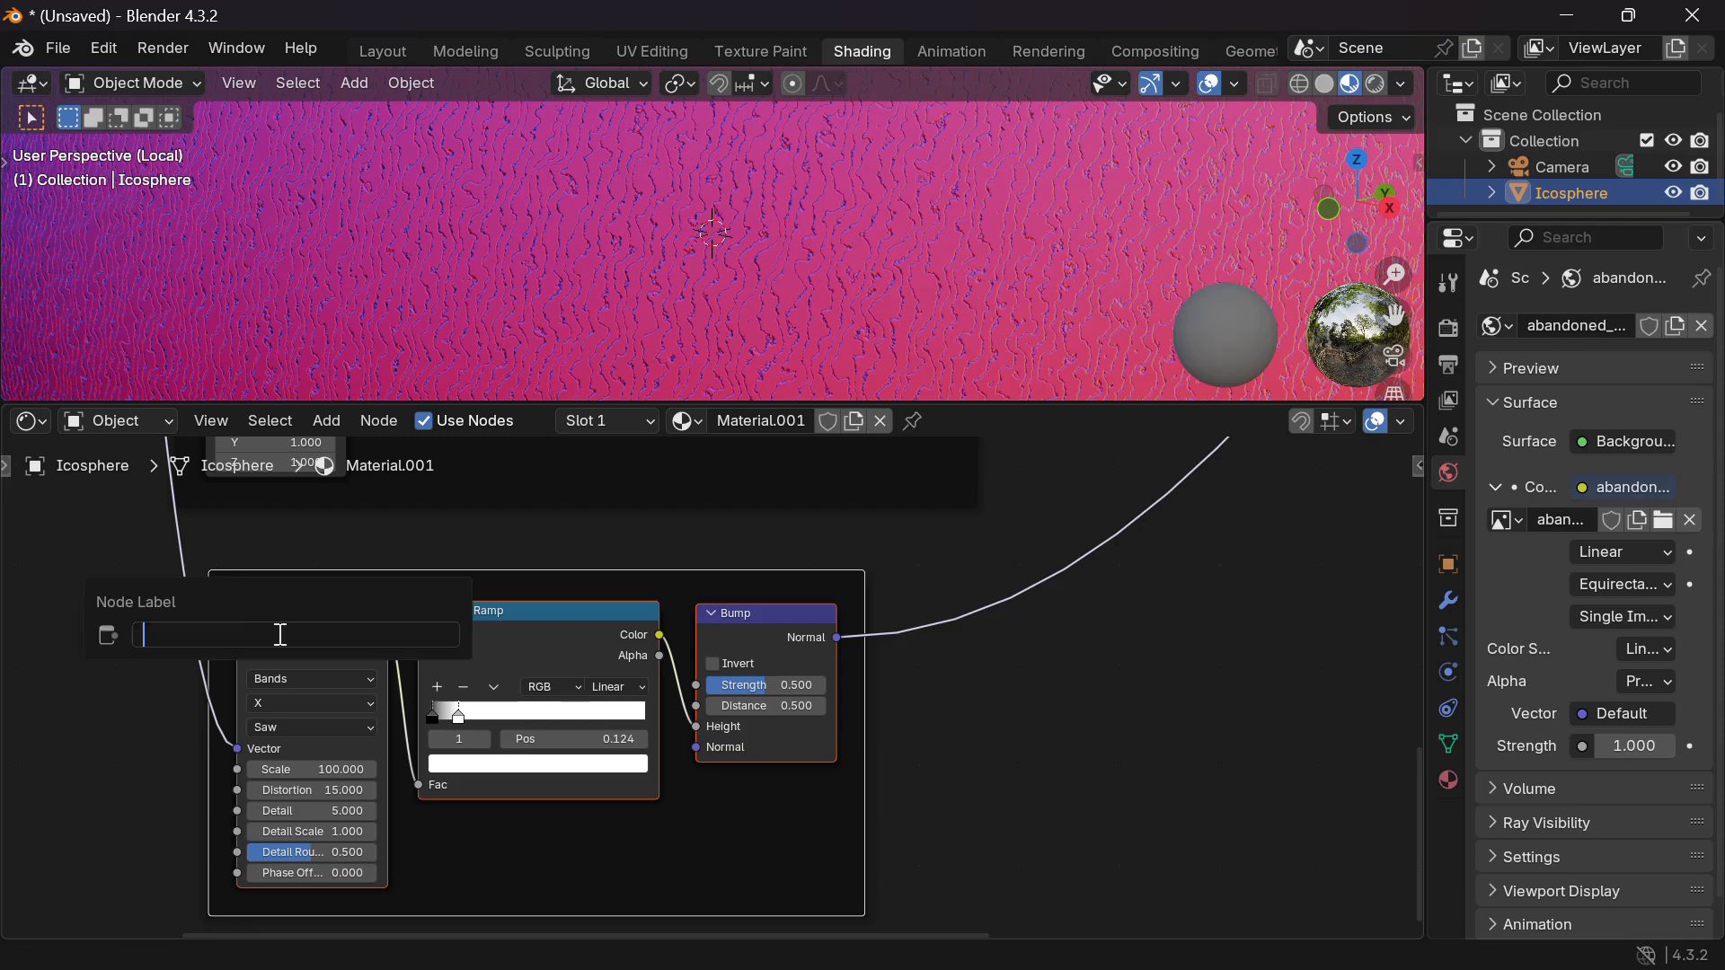
type("Rust Bump")
key("Return")
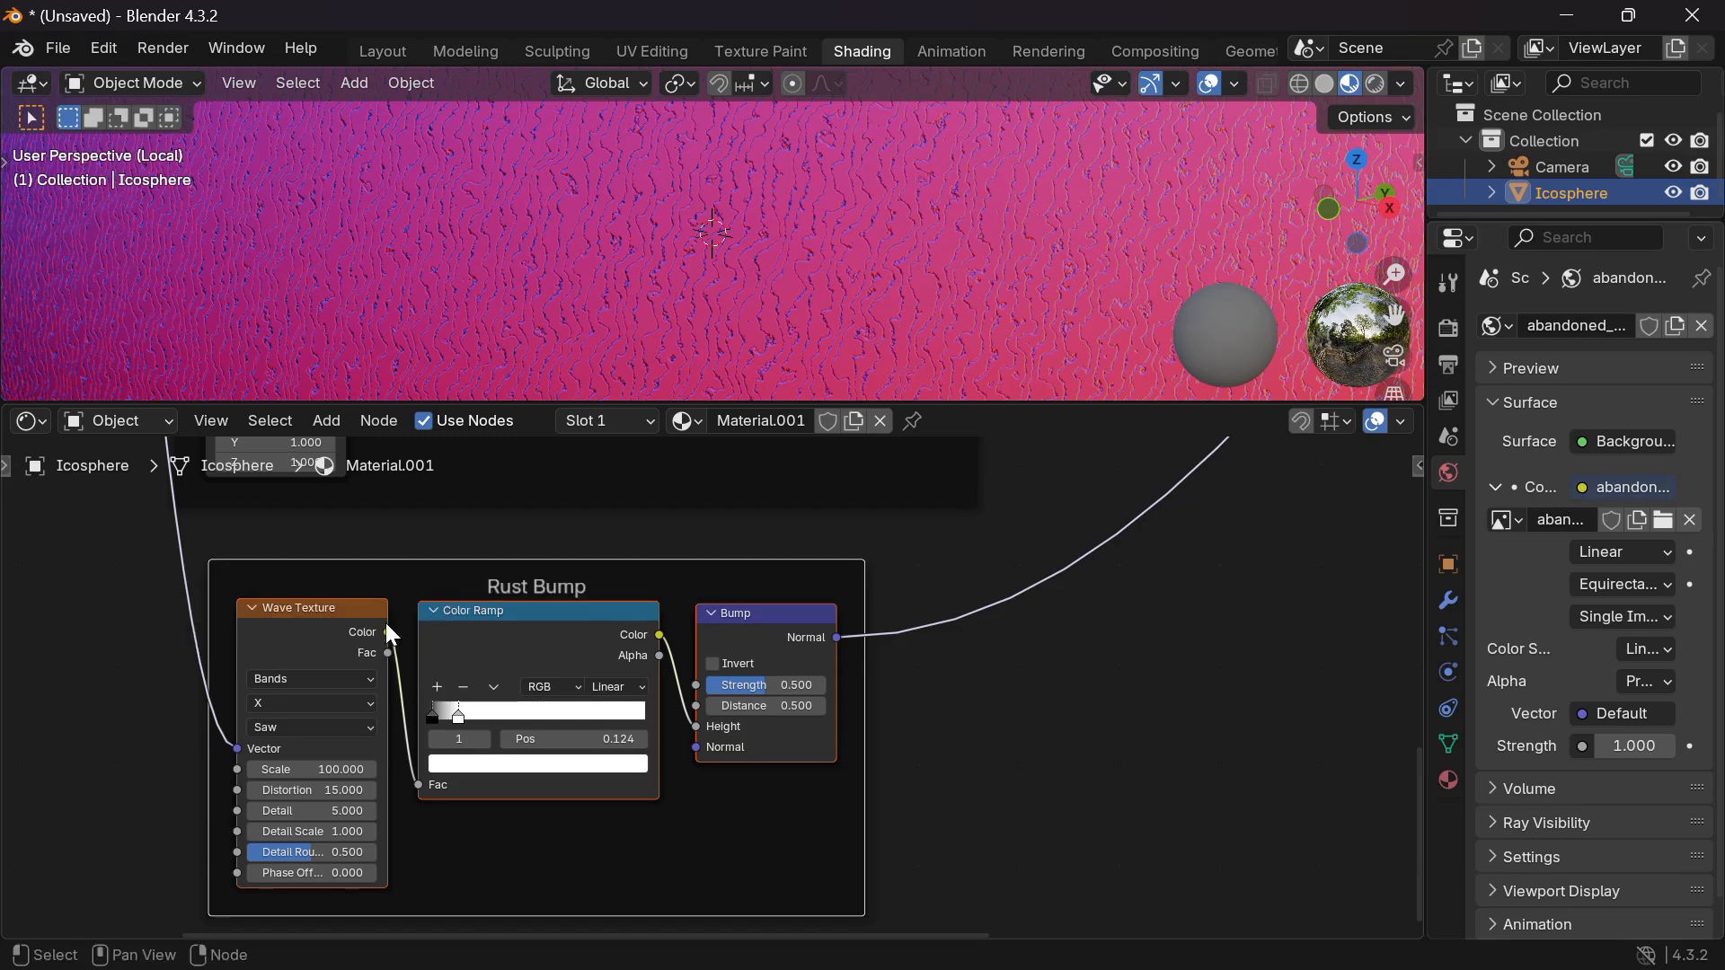
scroll(1114, 675, "down", 4)
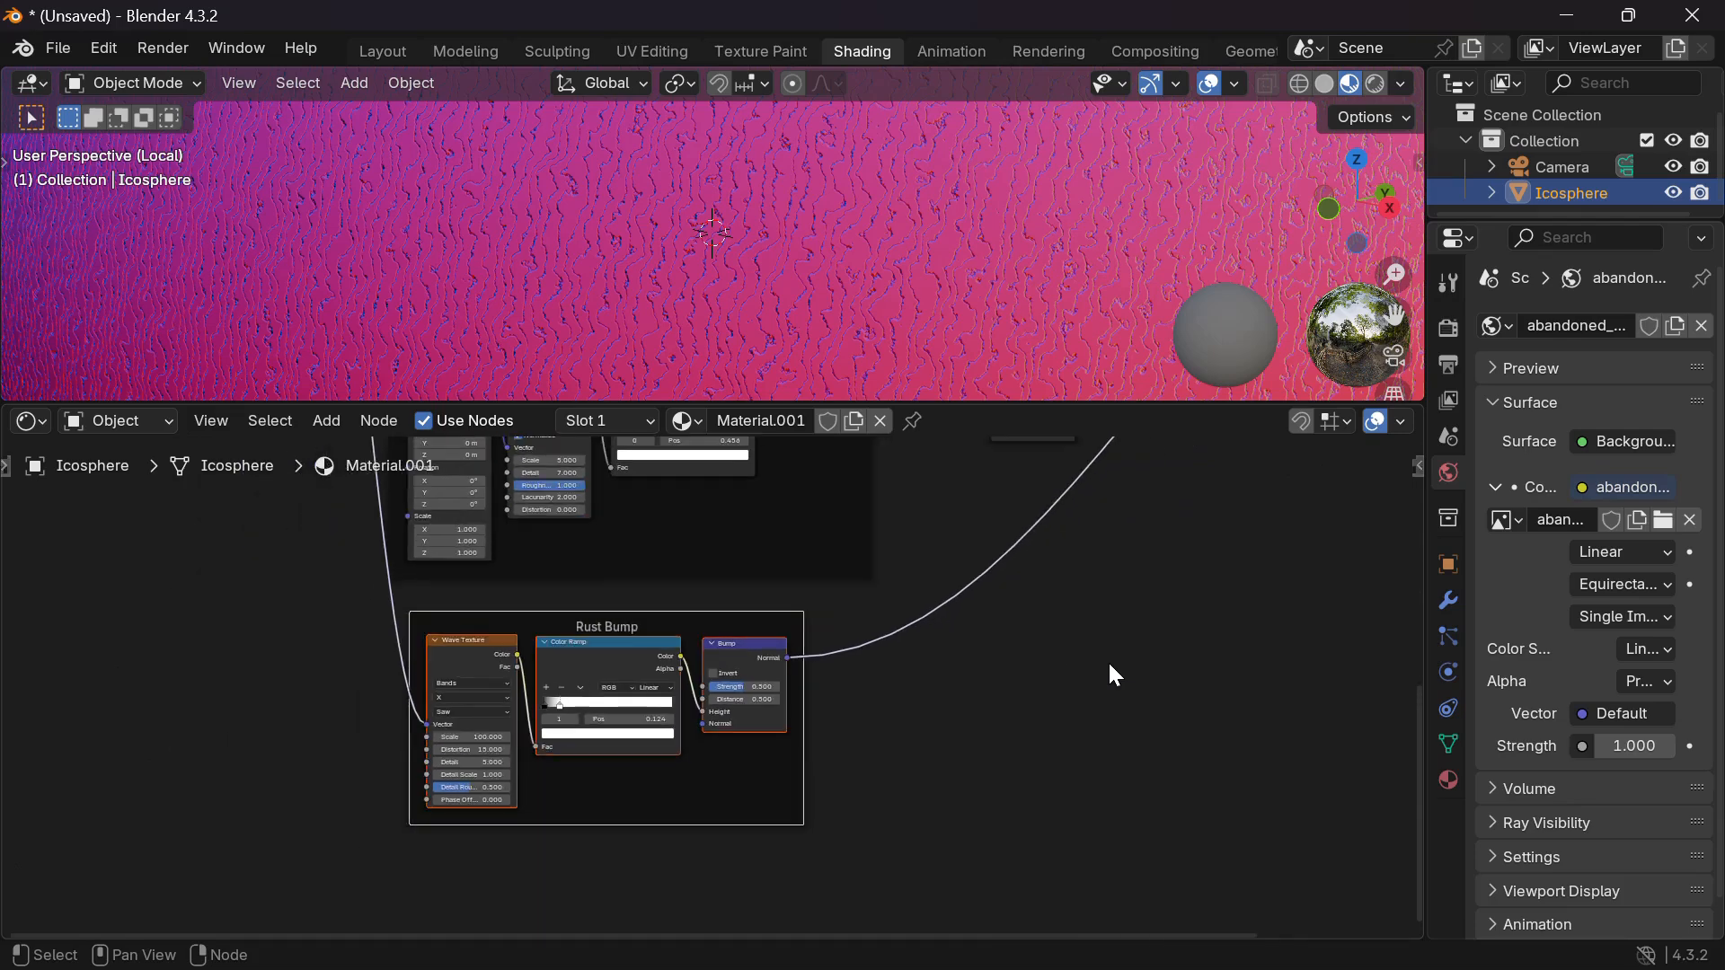
scroll(1110, 664, "up", 4)
scroll(1109, 664, "right", 4)
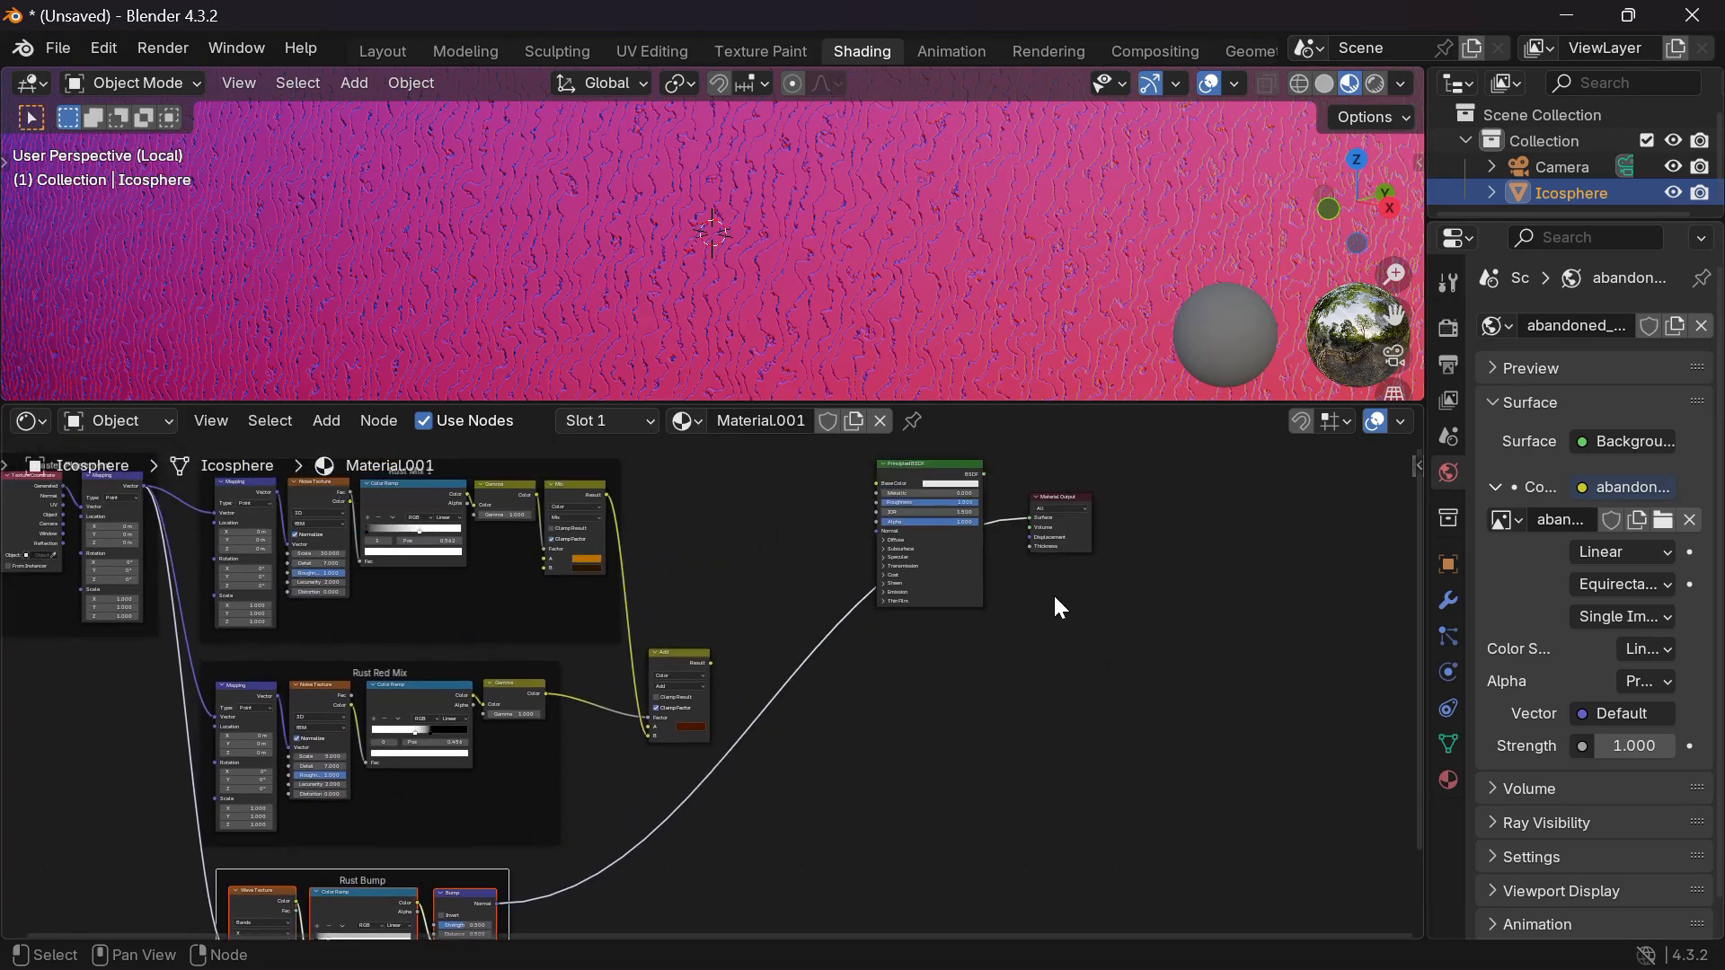
Link Bump to BSDF Normal, Add result to Base Color, and the BSDF to Material Output Surface.
scroll(1054, 595, "up", 1)
scroll(1053, 591, "up", 3)
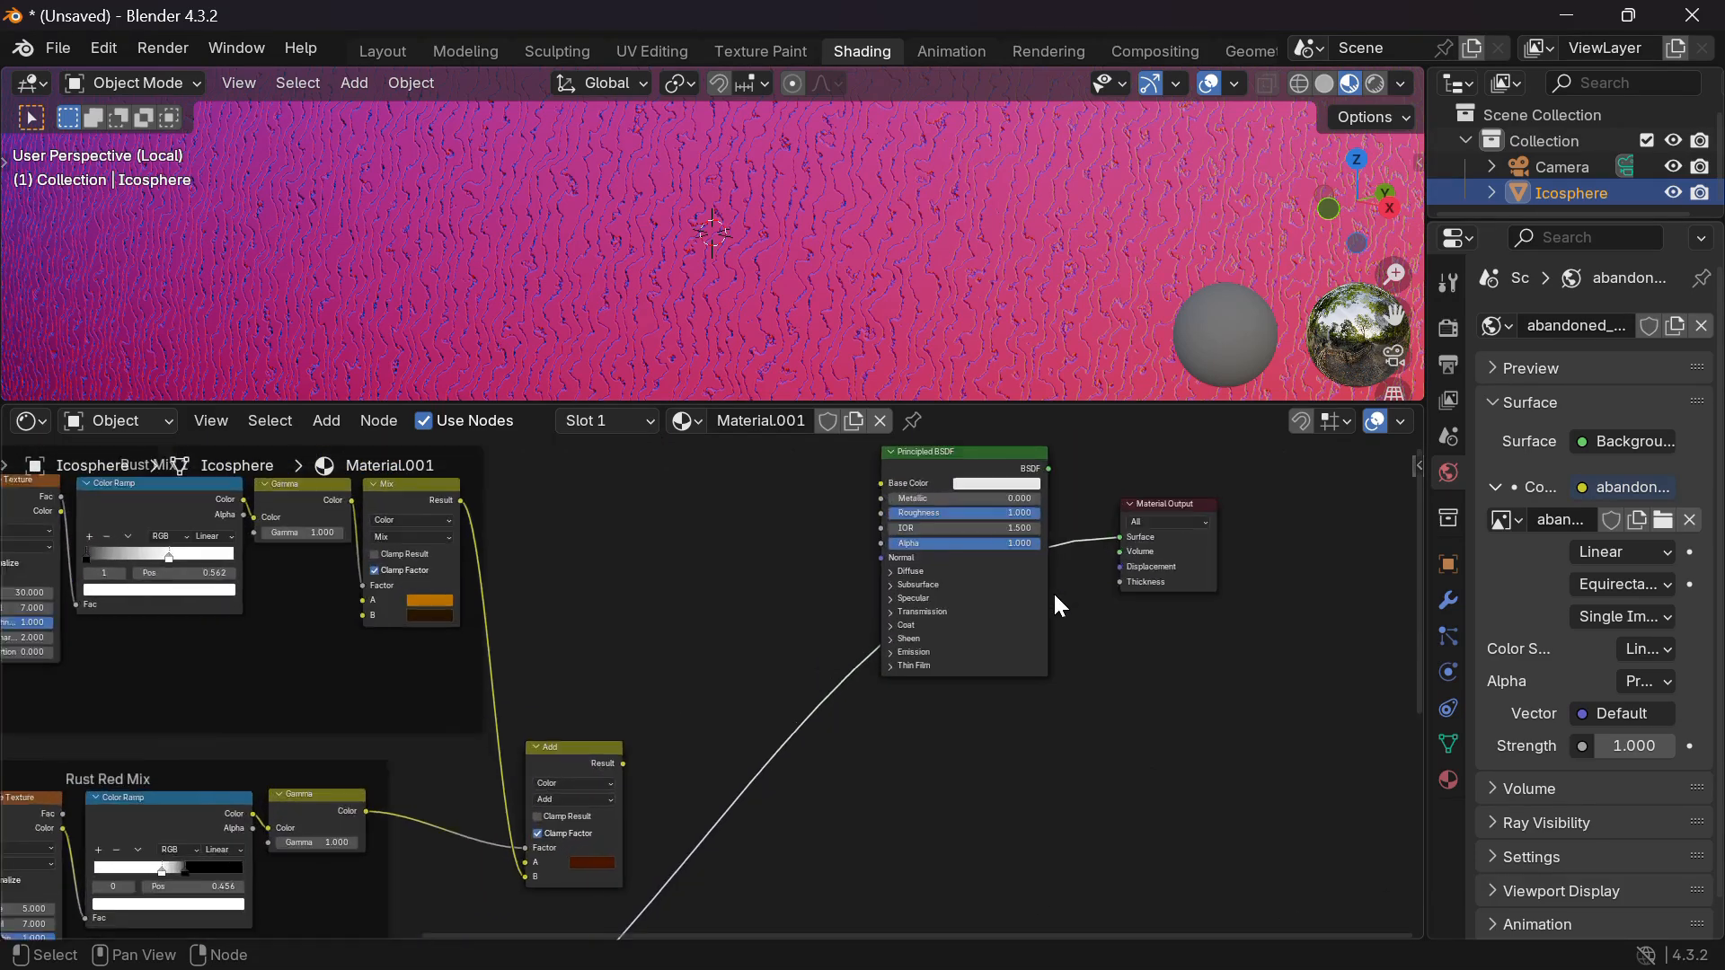
left_click_drag(1134, 535, 888, 553)
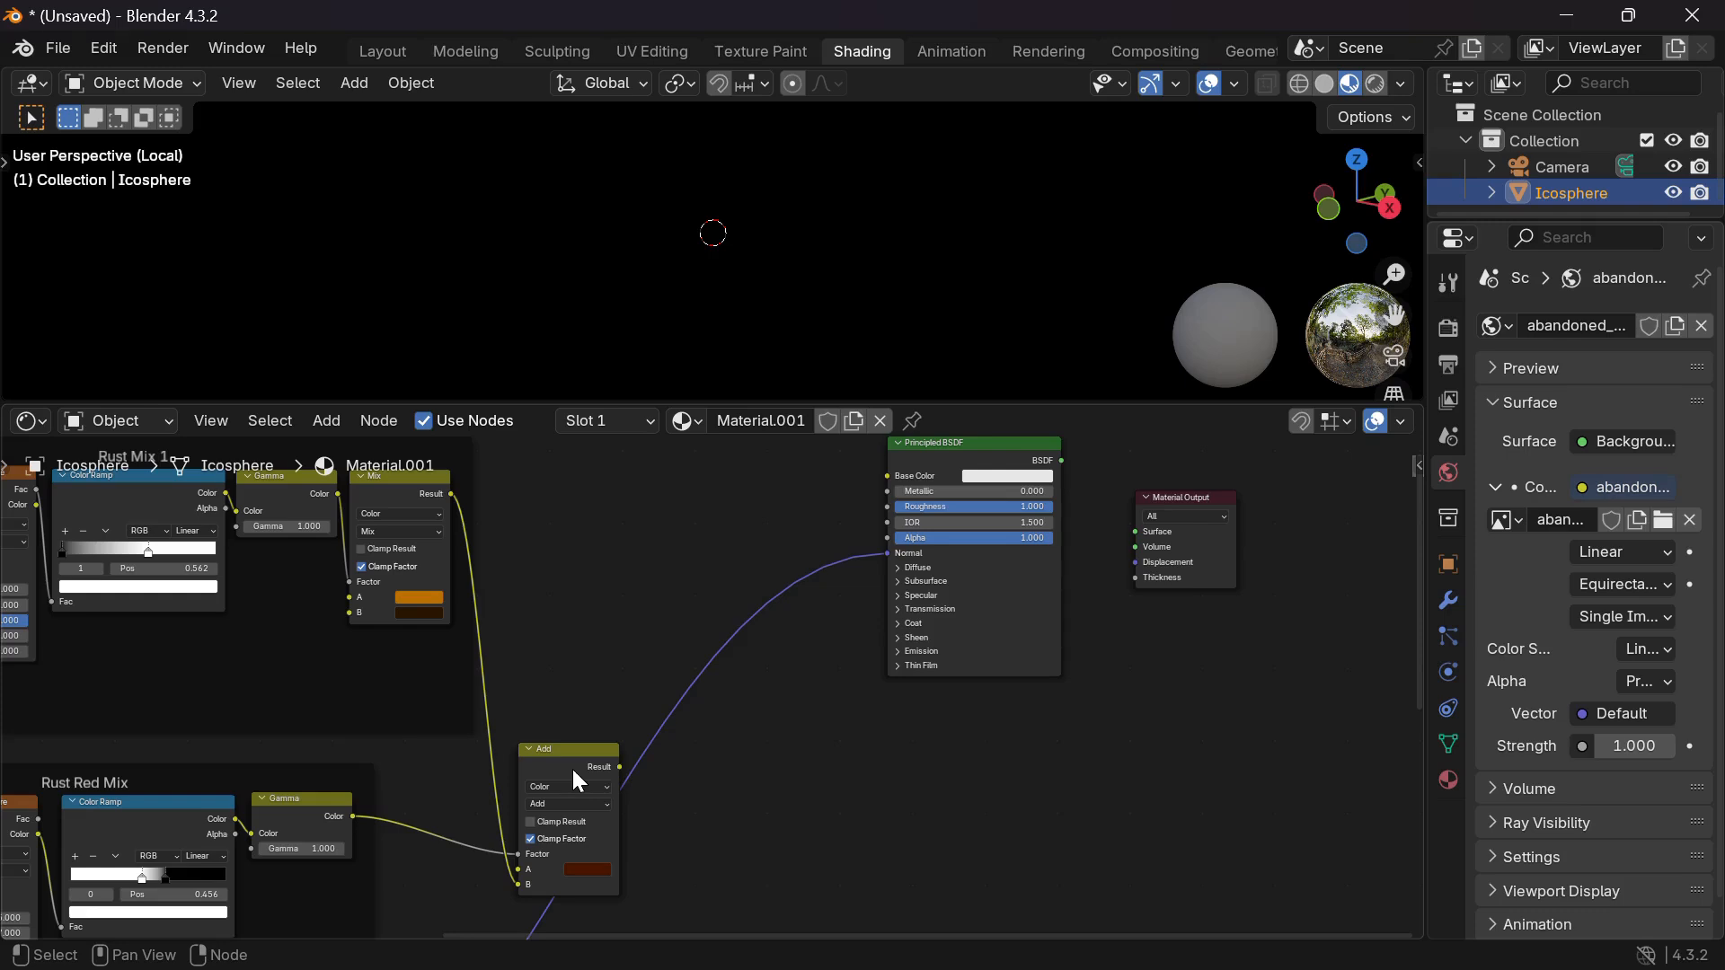
left_click_drag(623, 766, 885, 595)
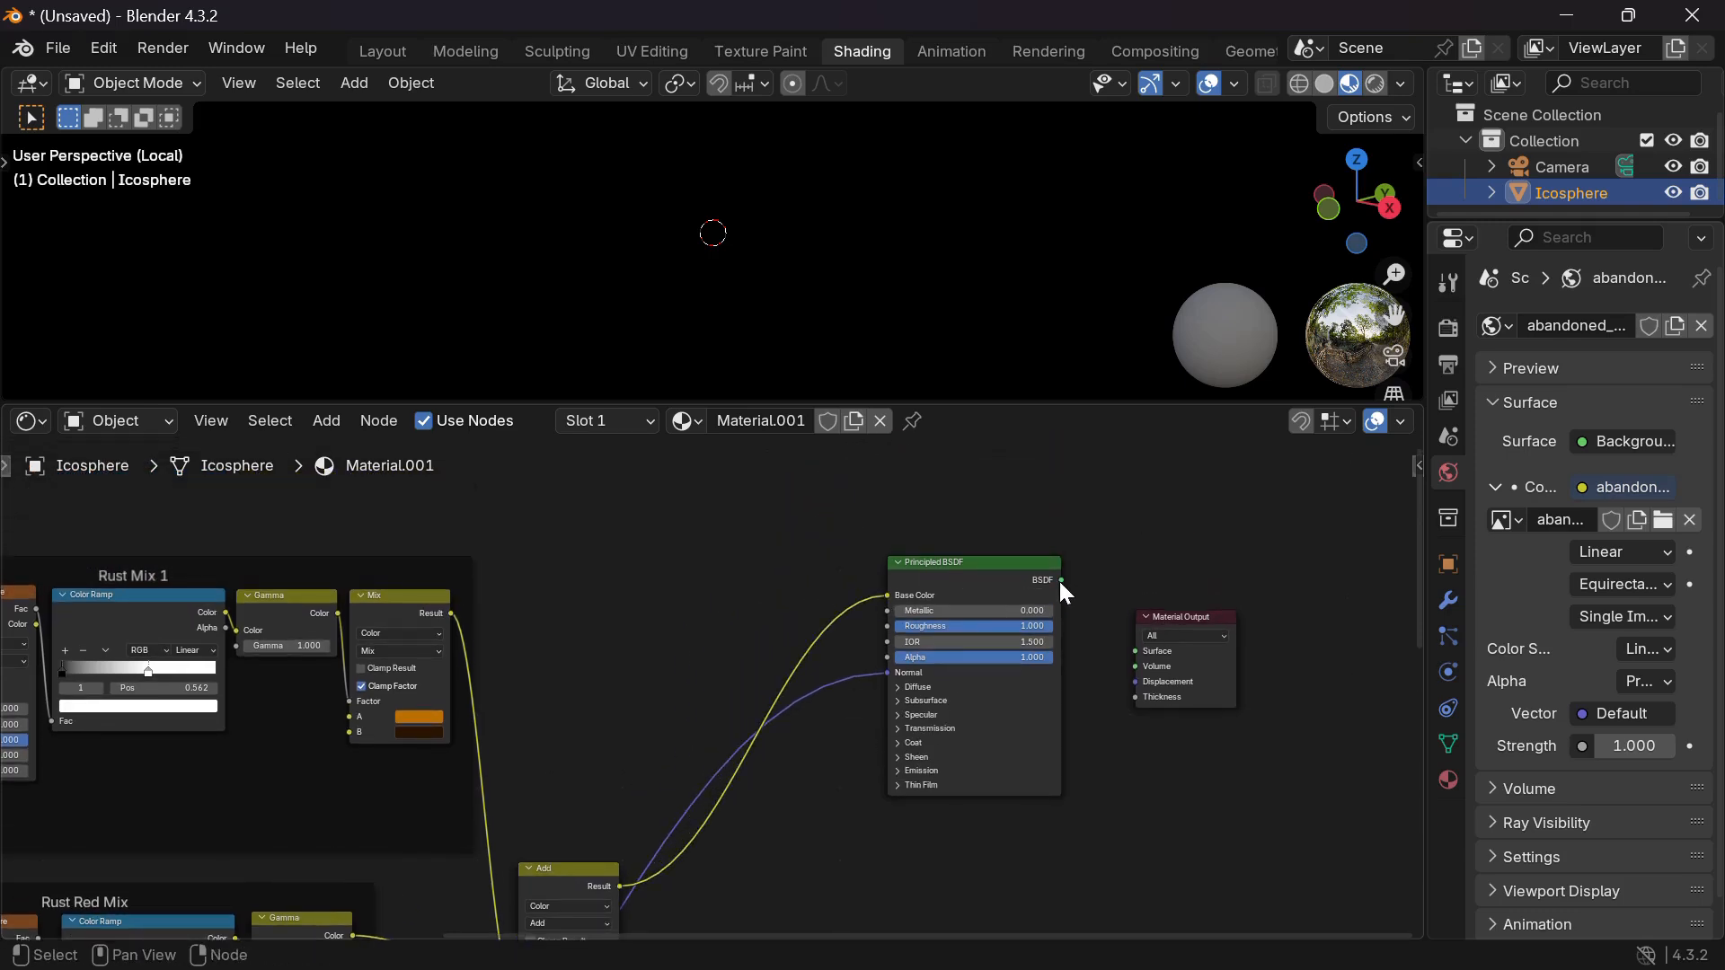
left_click_drag(1061, 580, 1137, 651)
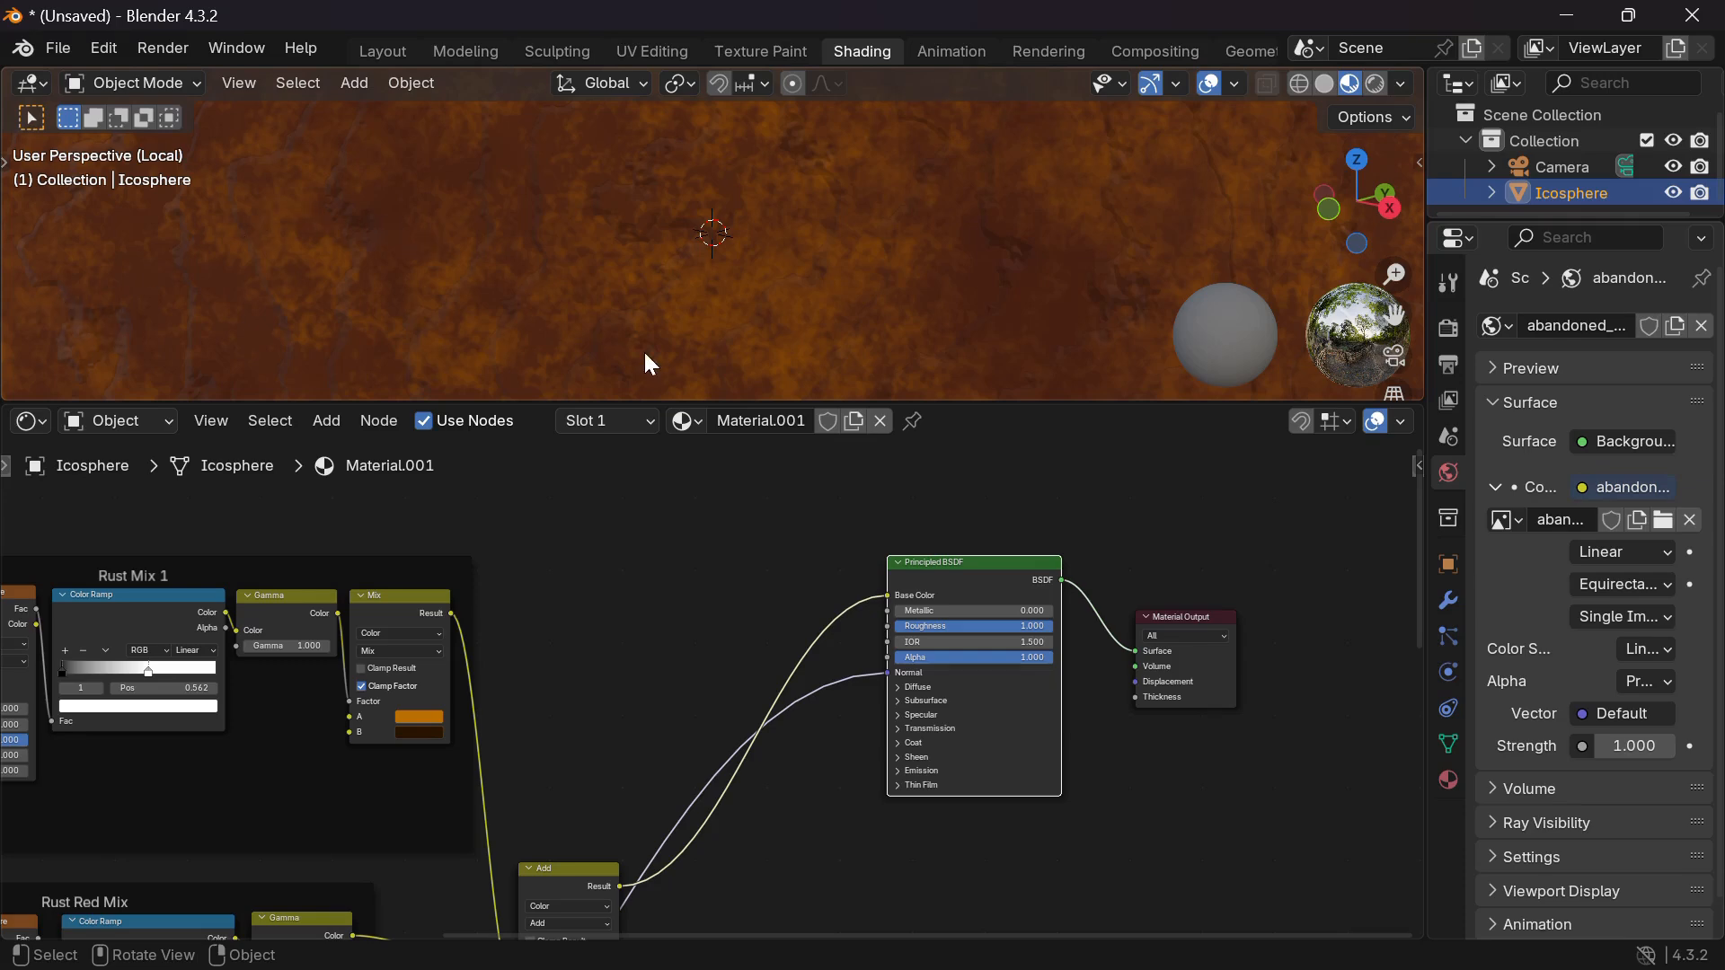
left_click_drag(1009, 401, 1012, 362)
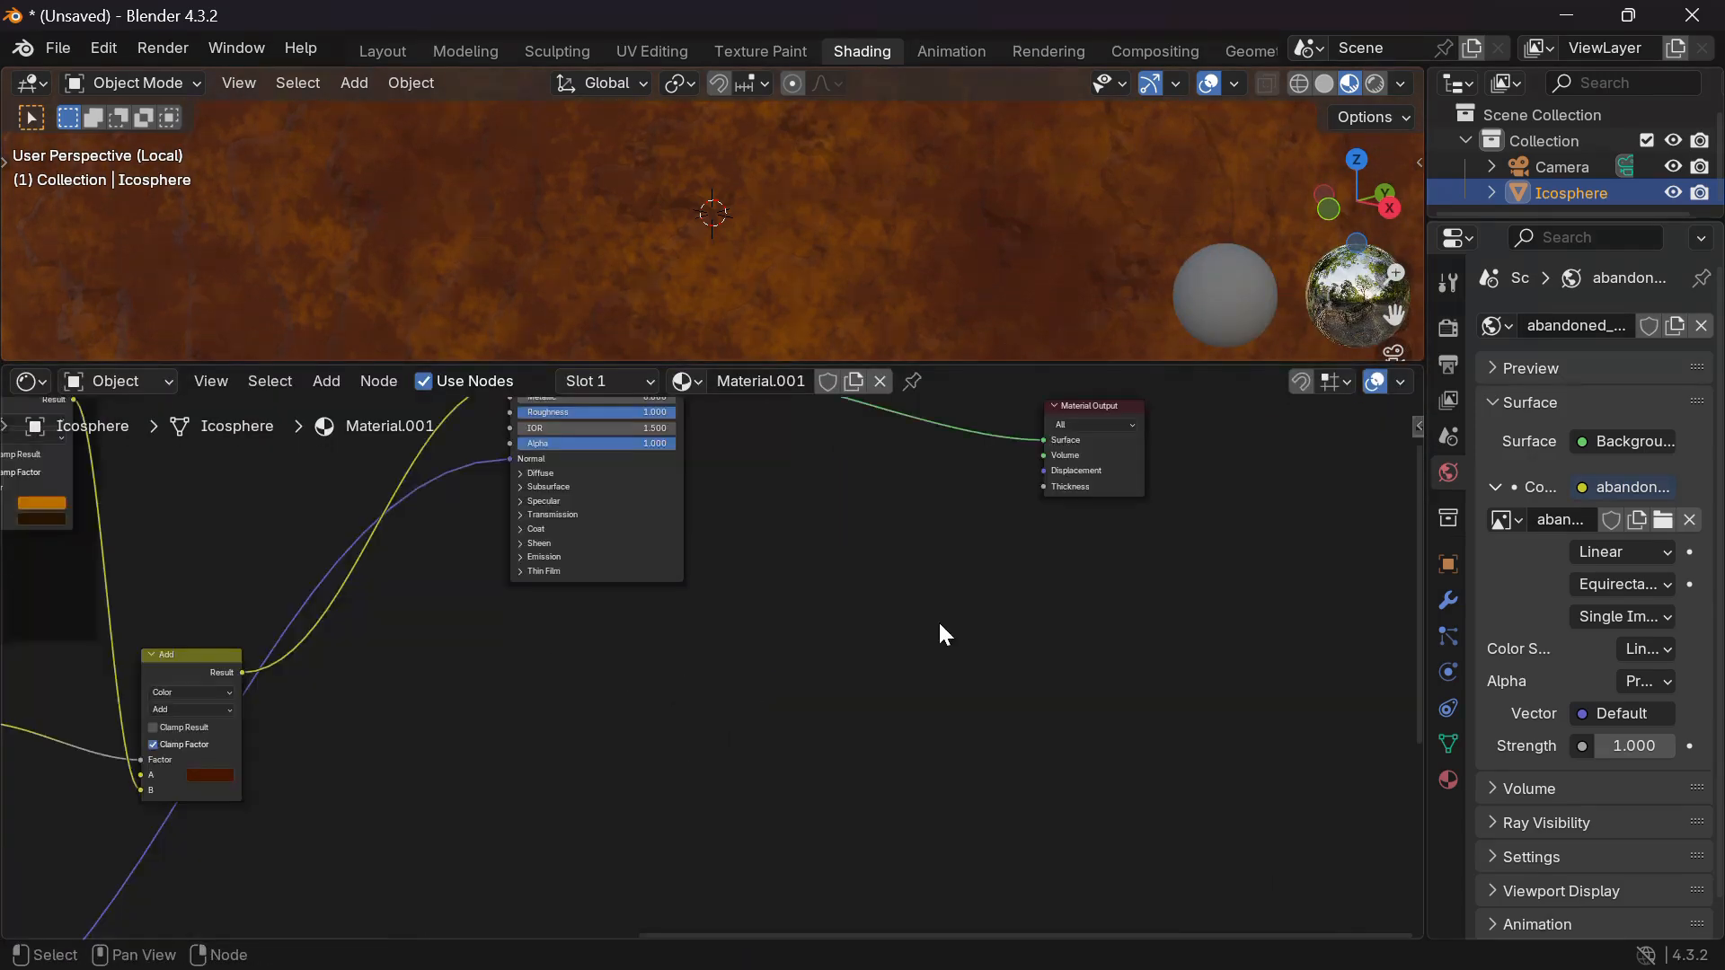
scroll(633, 622, "up", 1)
scroll(633, 621, "down", 1)
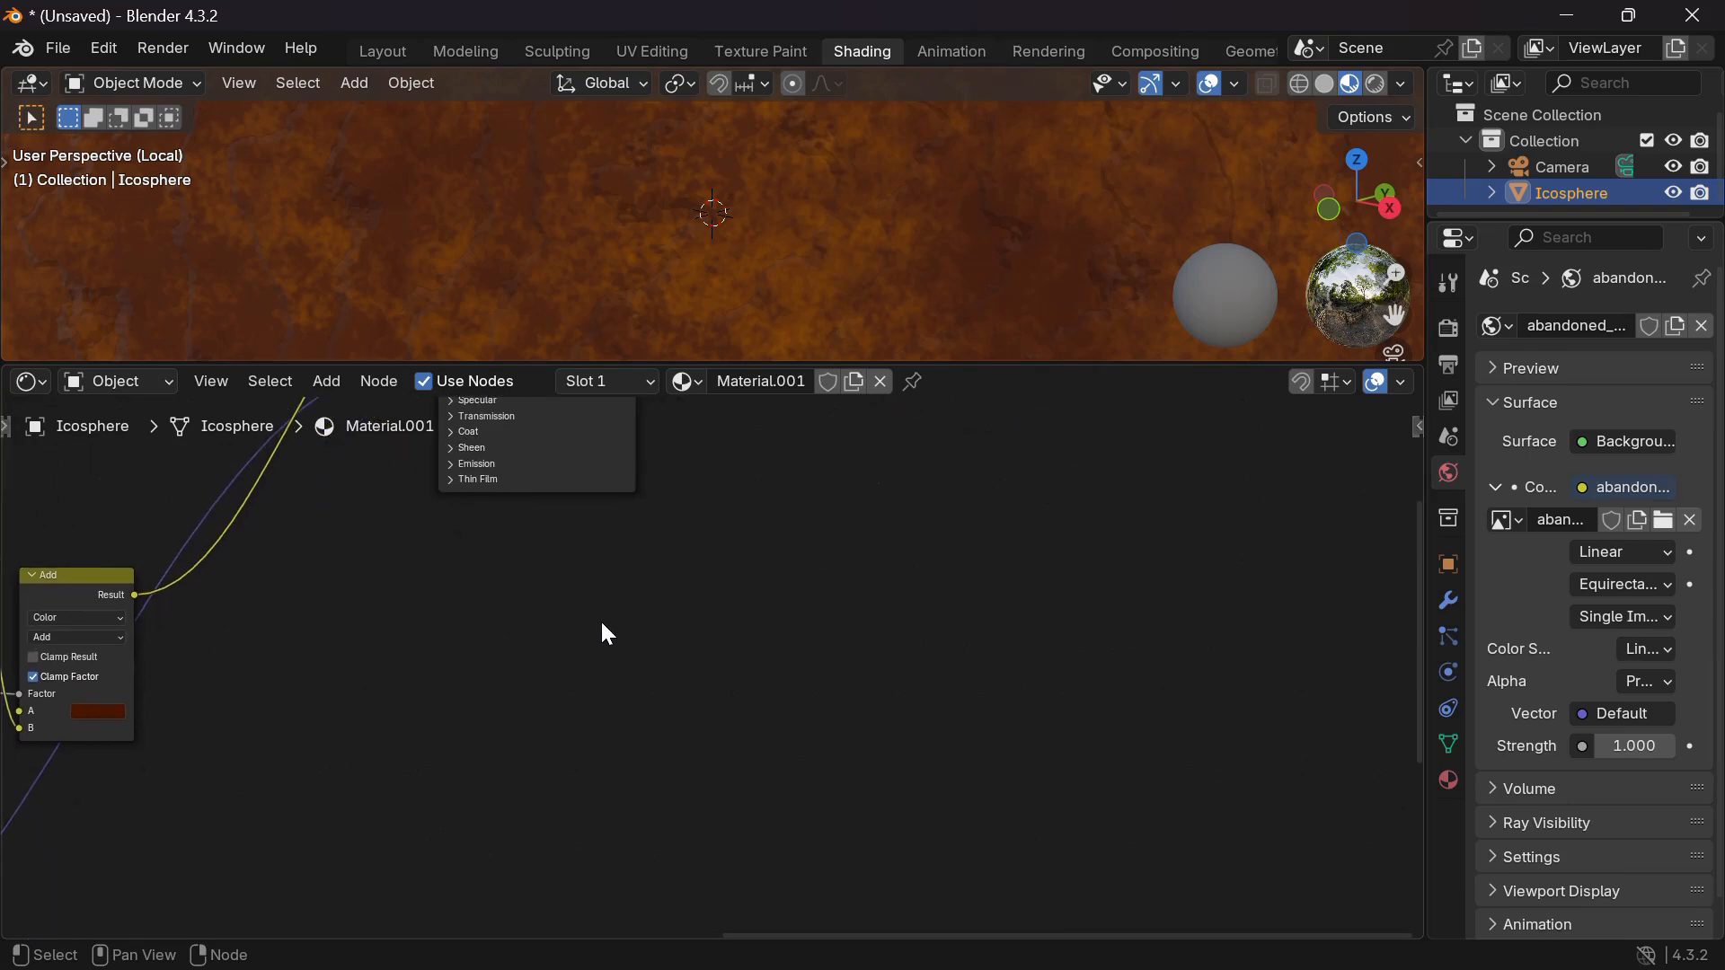
Add a Wave Texture, a Color Ramp and a Displacement node in a row.
key("shift+a")
type("wabve")
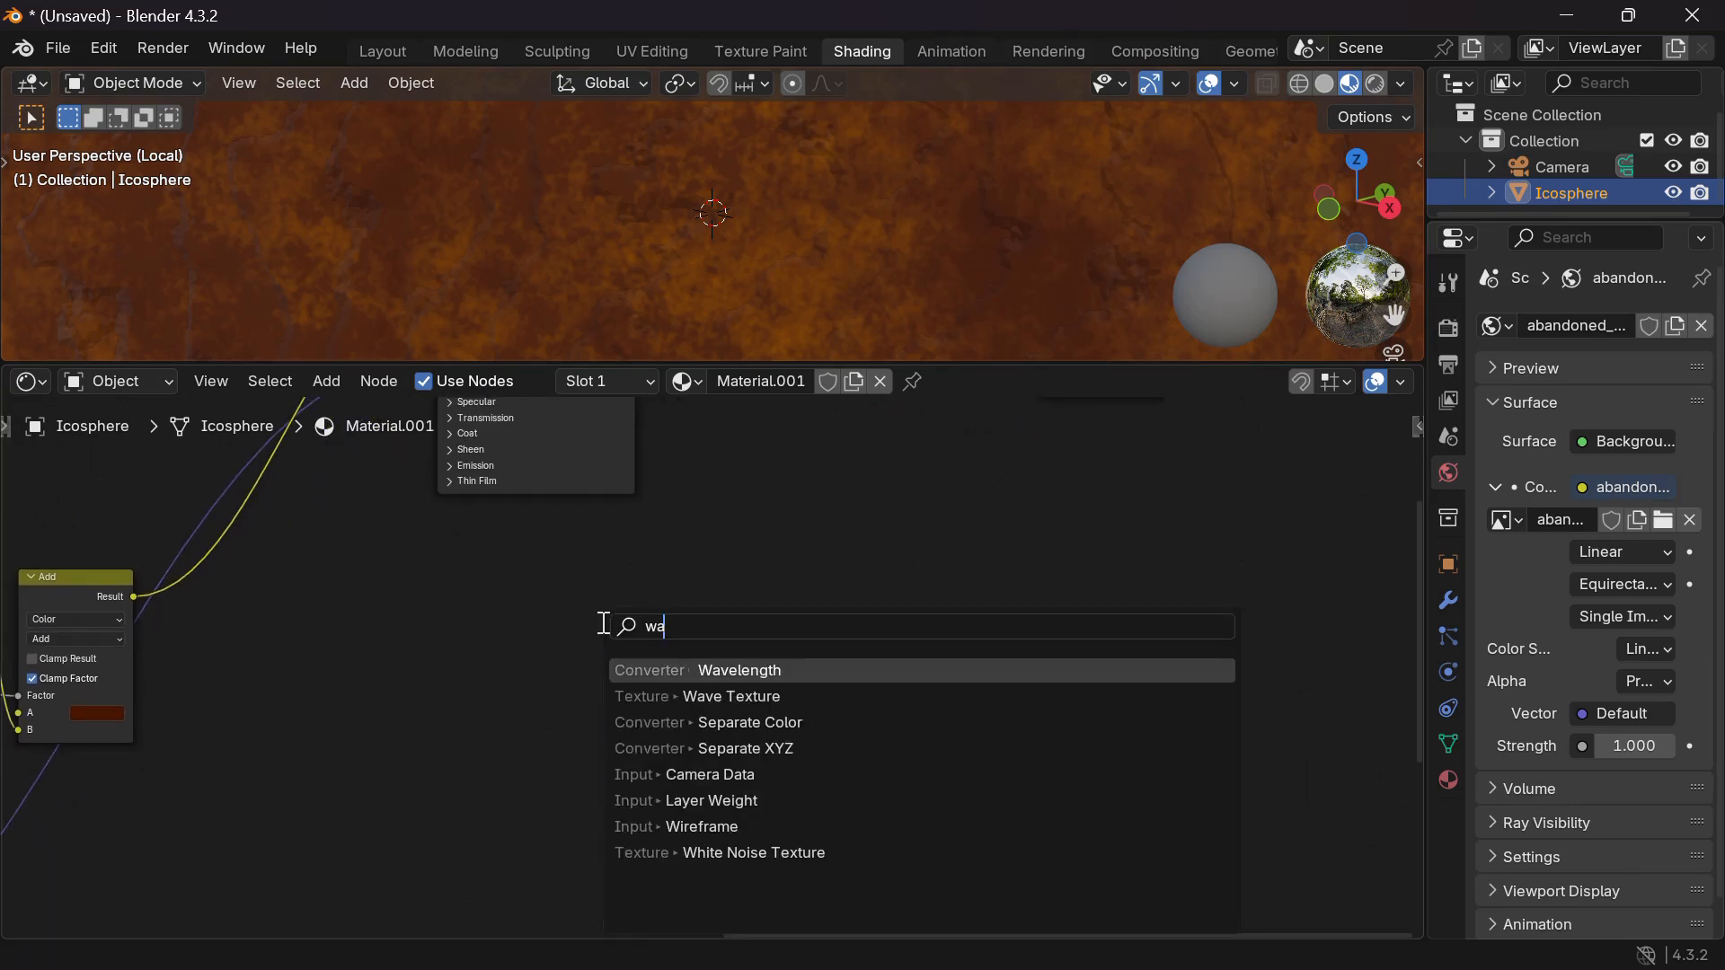
key("BackSpace")
key("BackSpace")
key("BackSpace")
type("ave")
key("Return")
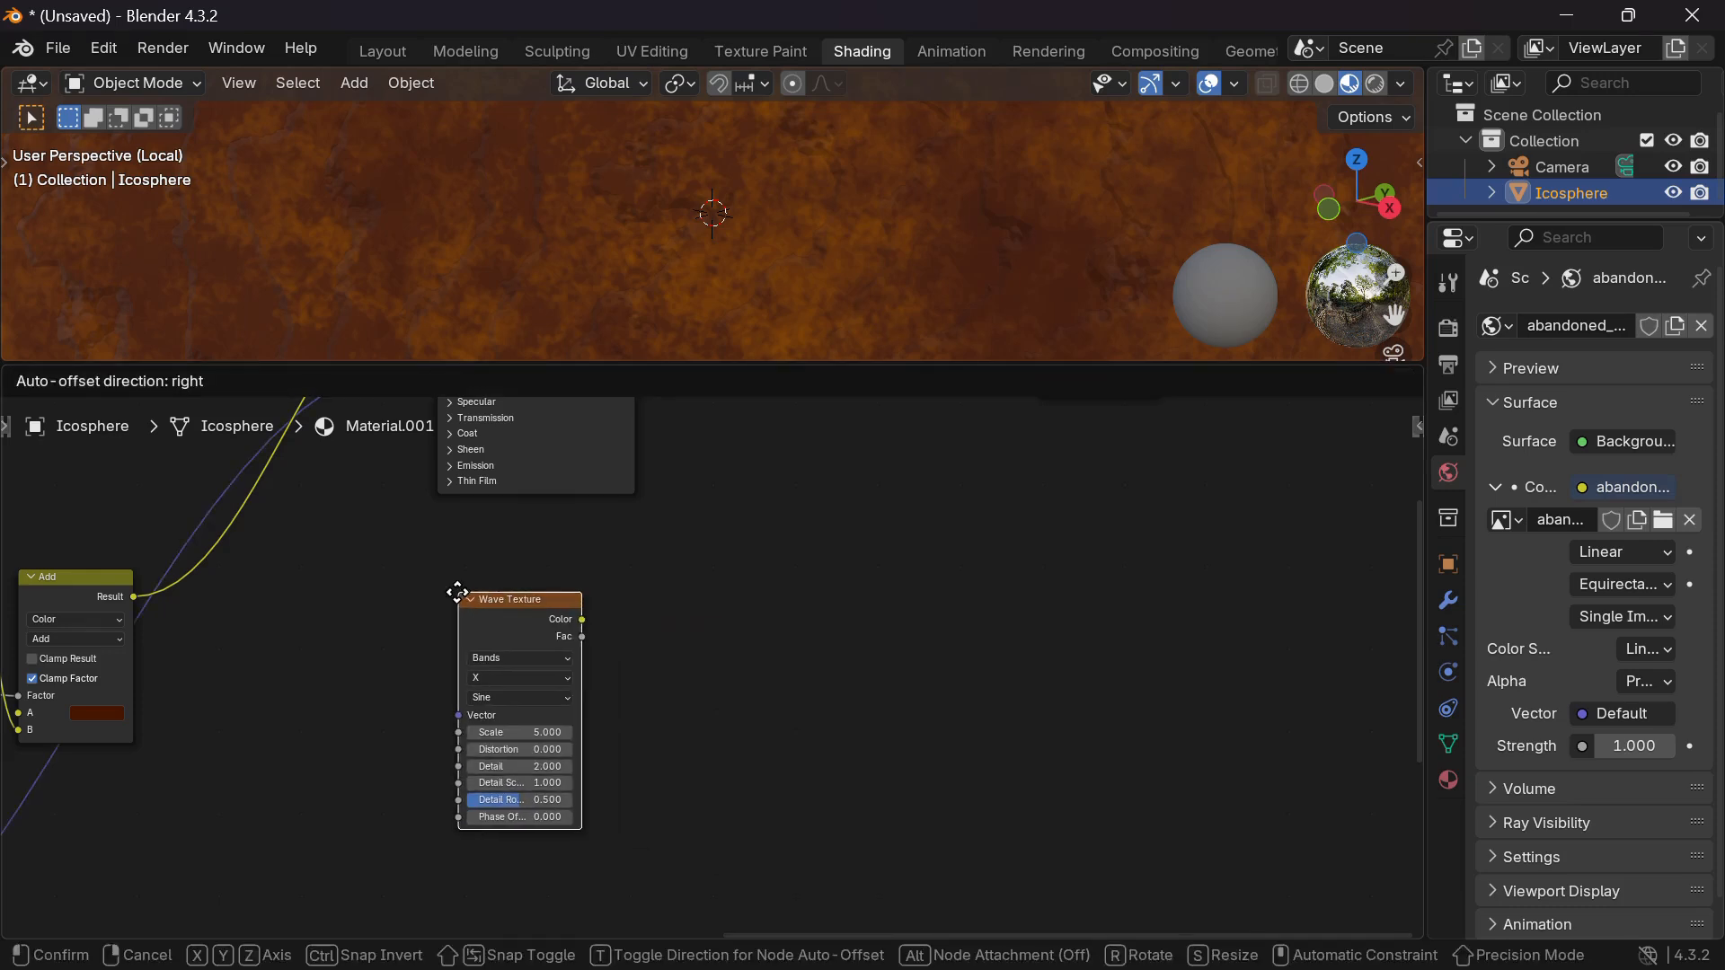
left_click(424, 580)
key("shift+a")
type("ram")
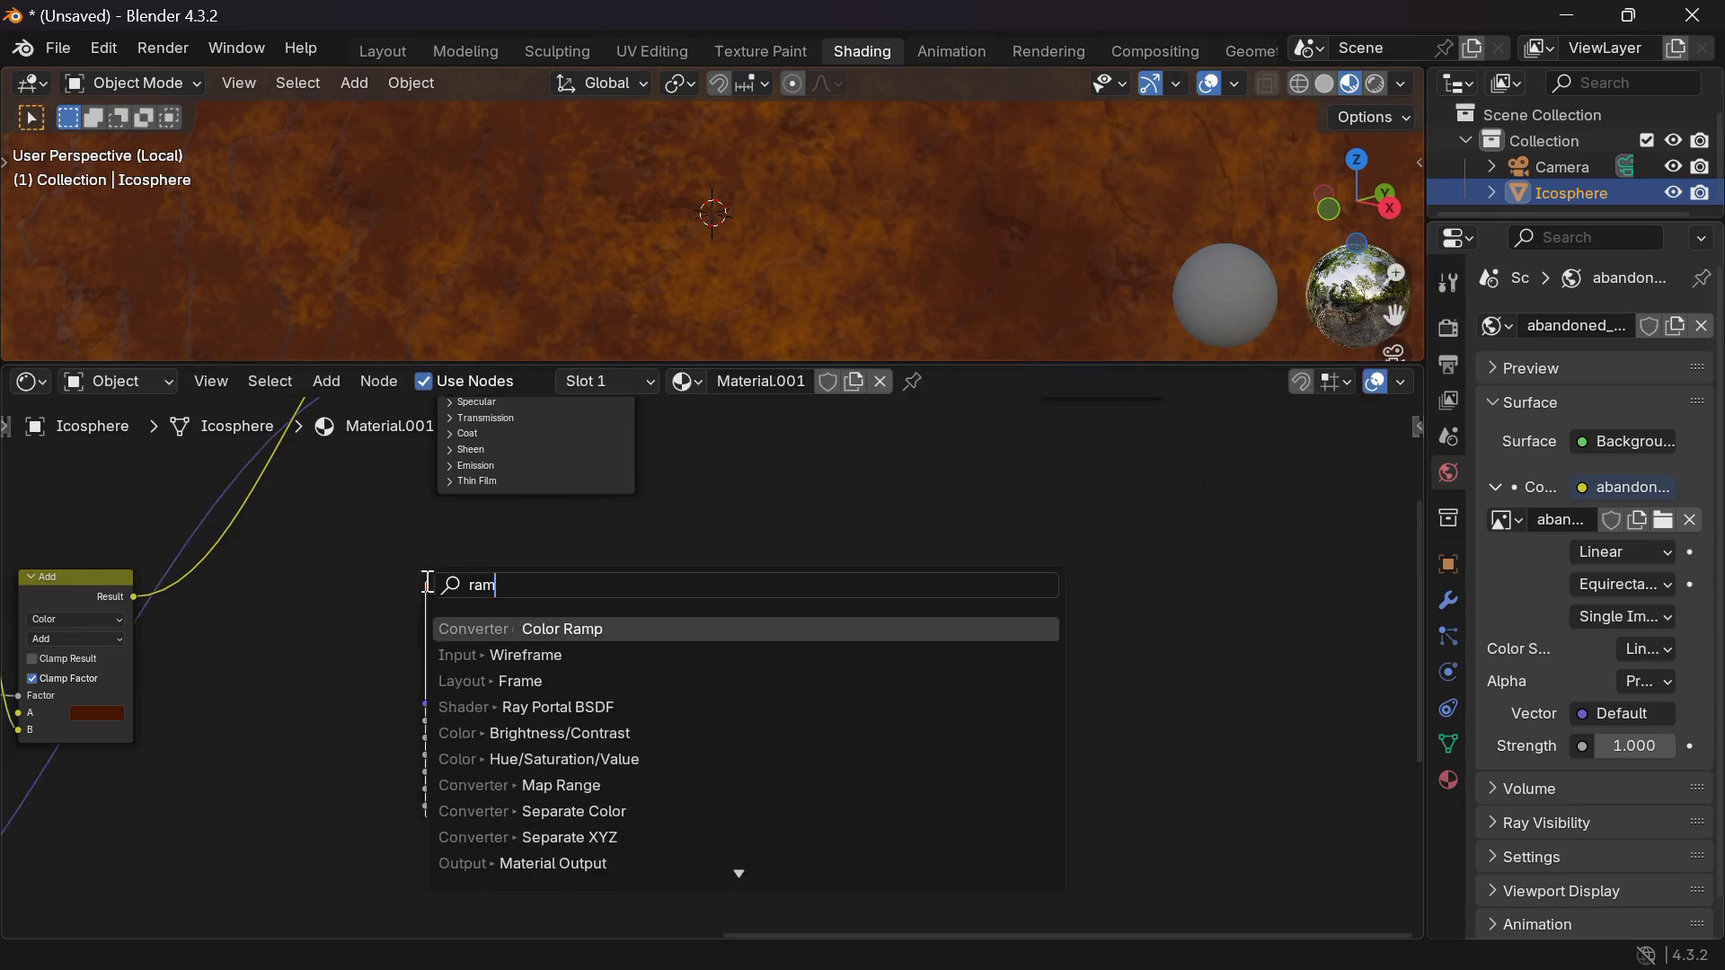
key("Return")
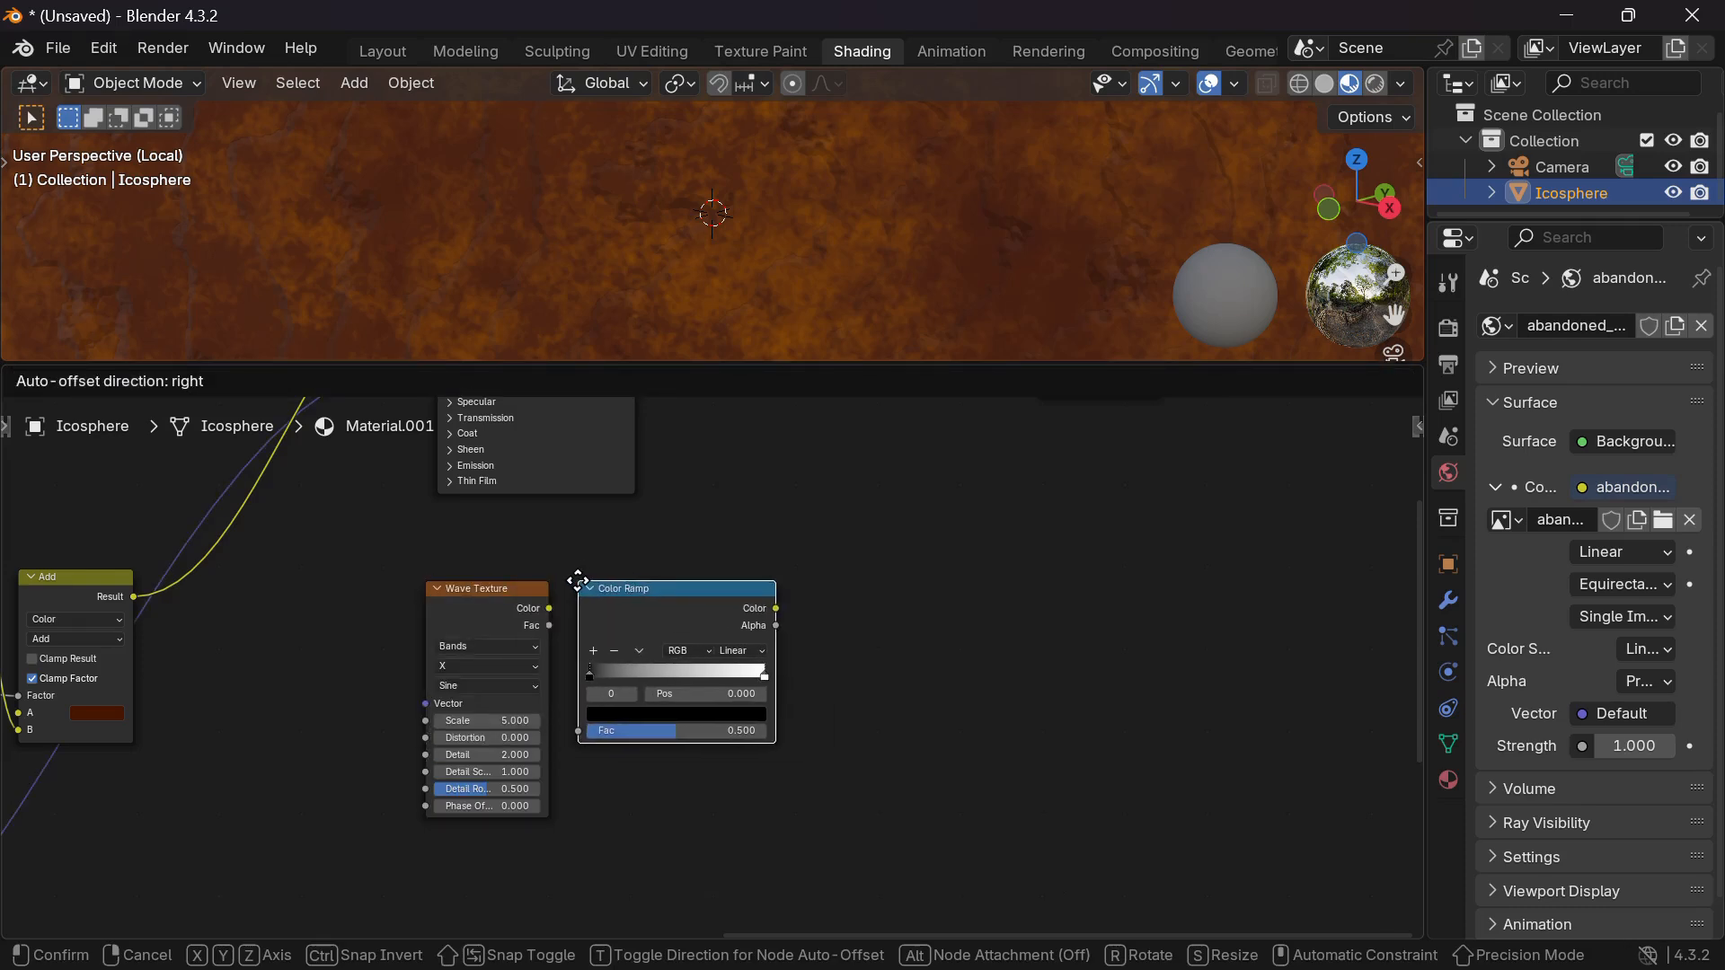
left_click(578, 581)
key("shift+a")
type("dis")
key("Return")
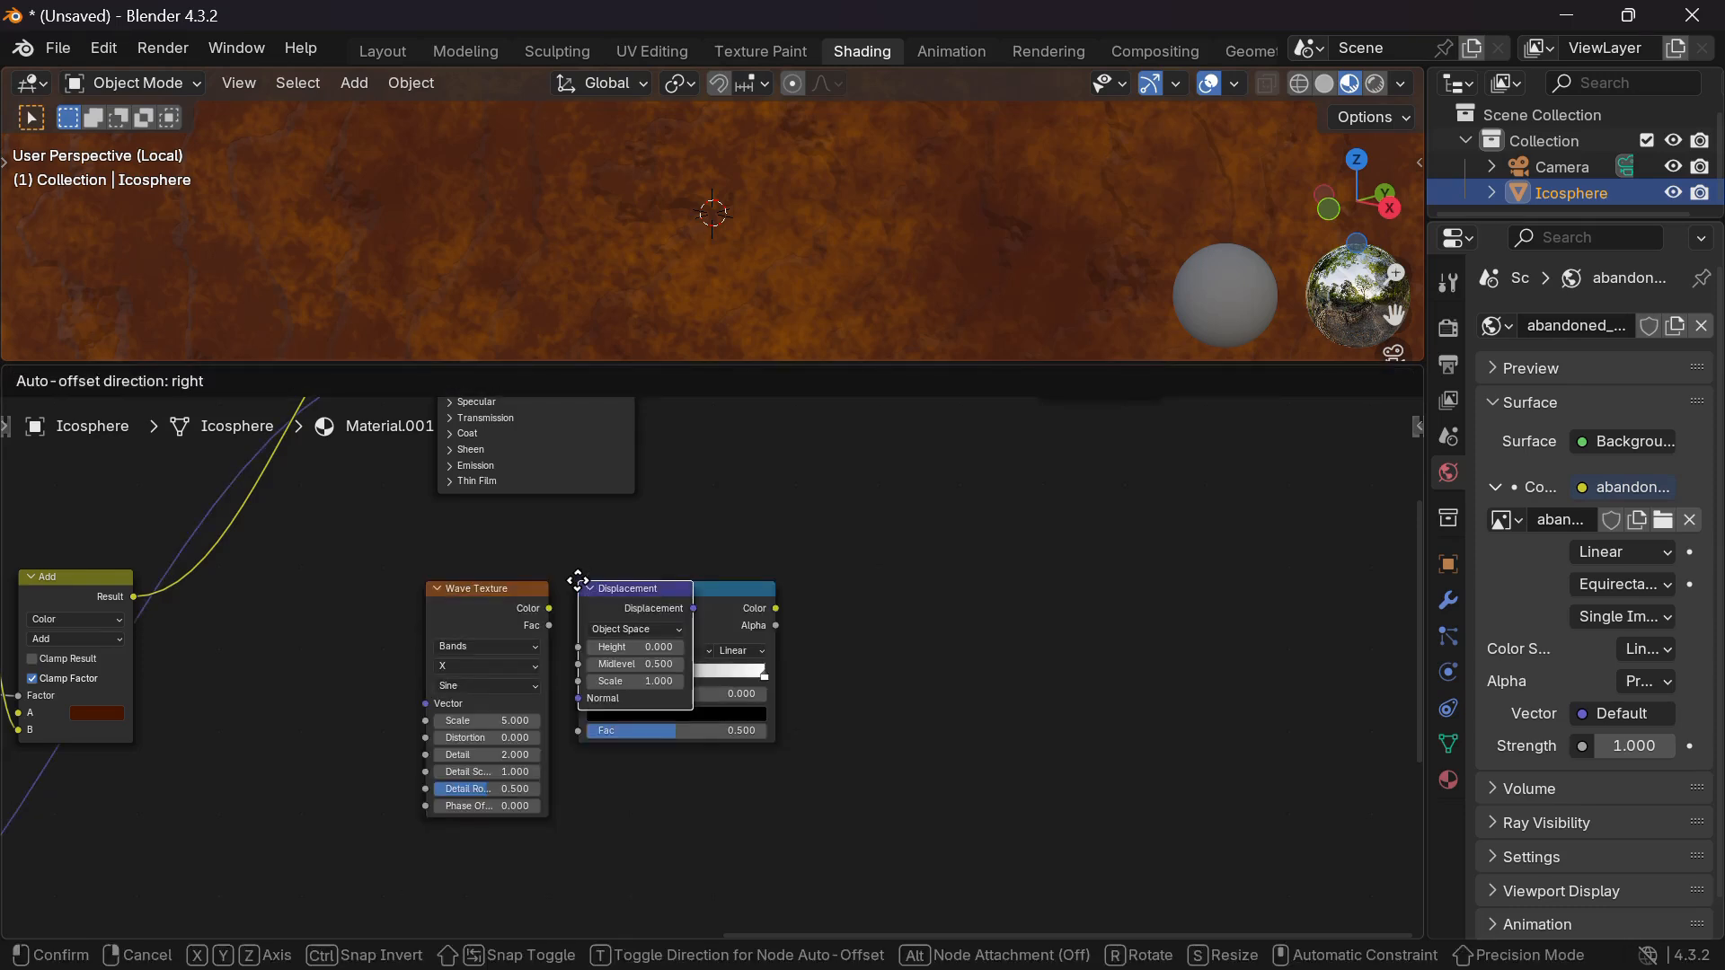
left_click(811, 582)
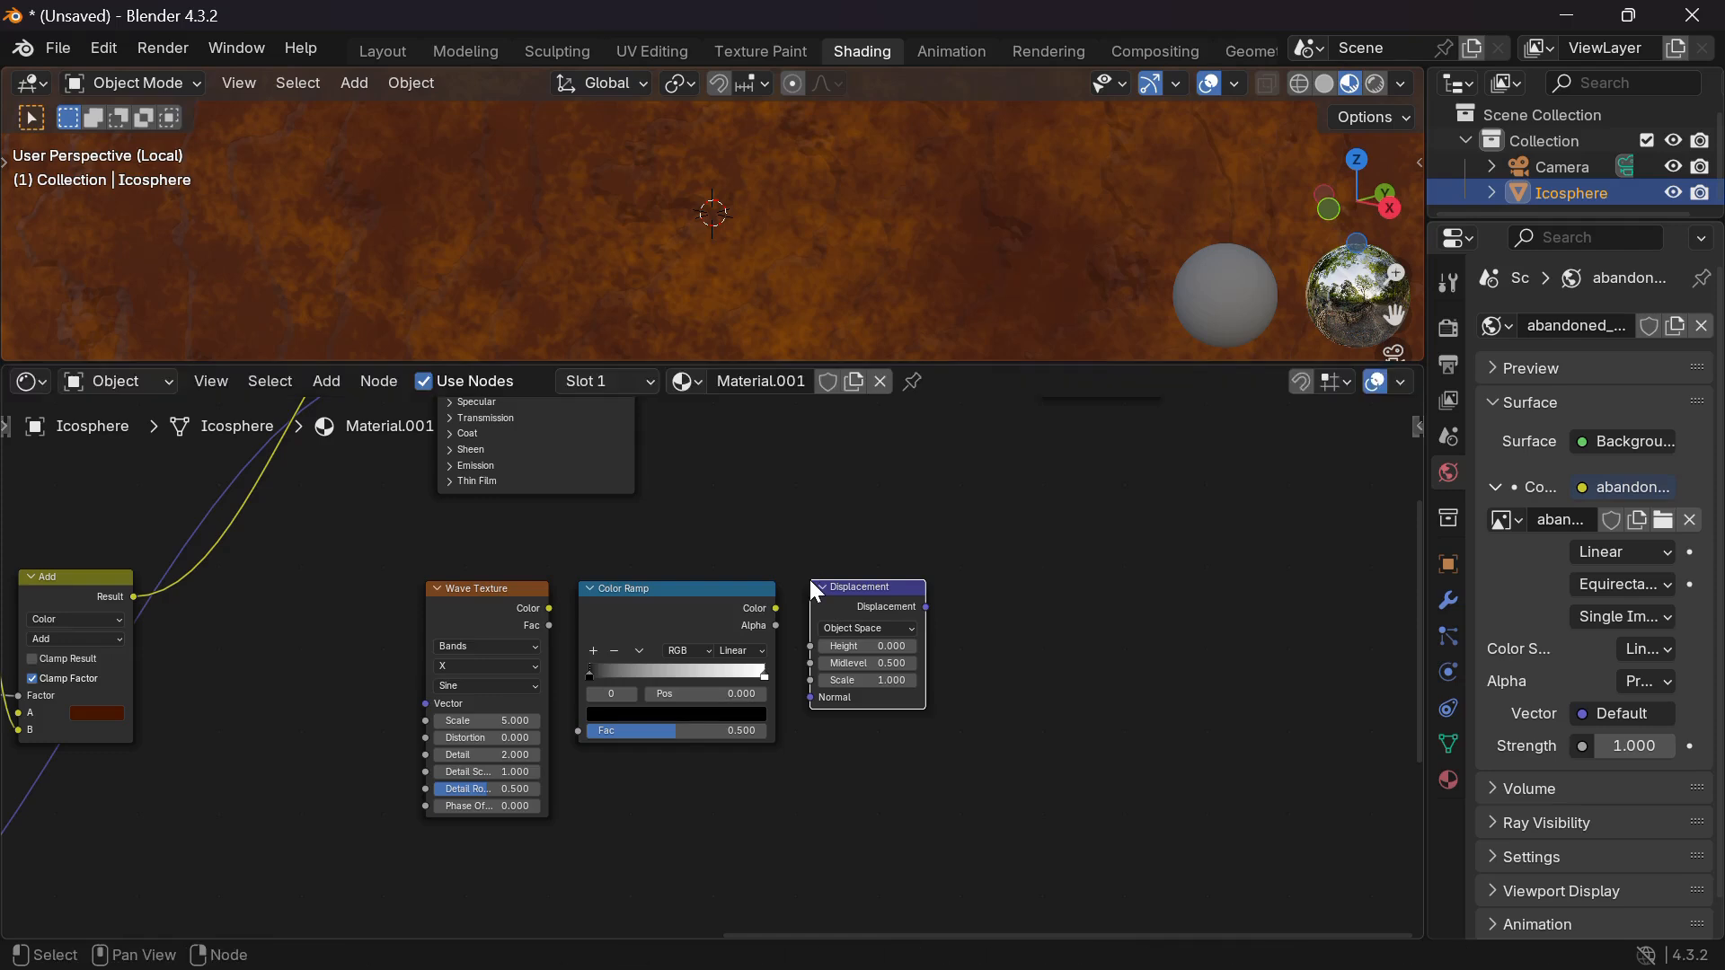
Link Wave Color to Ramp Fac, Ramp Color to Displacement Height, and Mapping Vector to the Wave Texture.
left_click_drag(546, 609, 578, 732)
left_click_drag(776, 608, 801, 644)
scroll(801, 644, "down", 3)
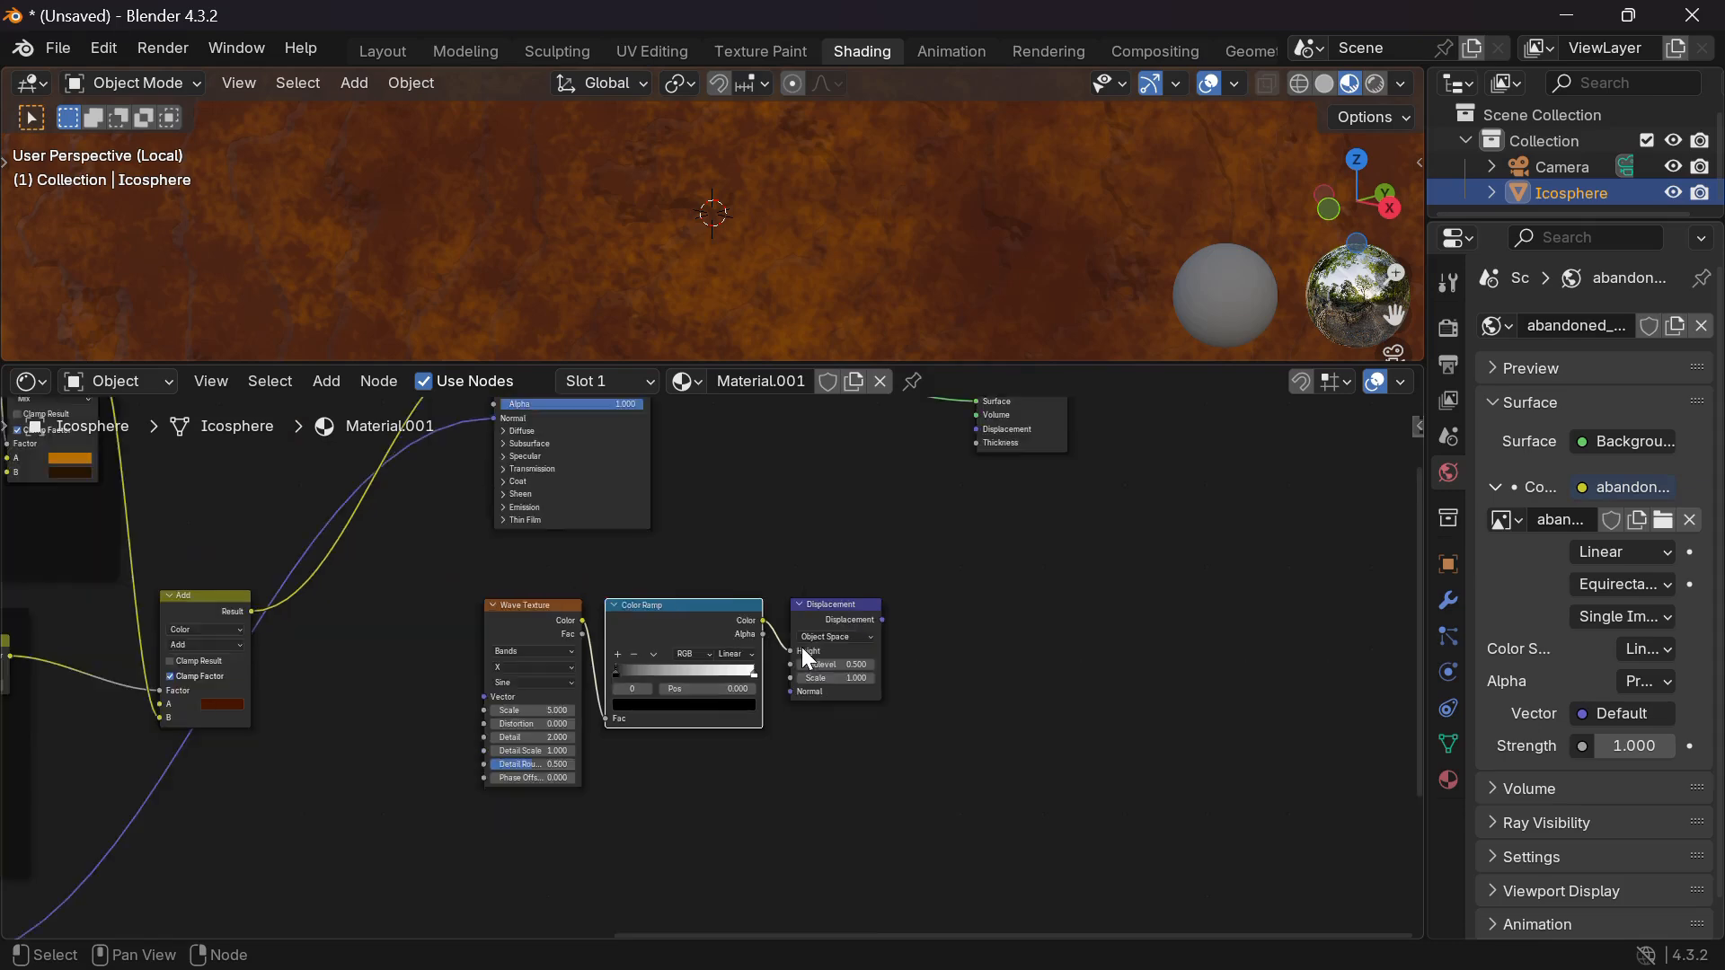
scroll(802, 648, "down", 3)
scroll(416, 602, "left", 5)
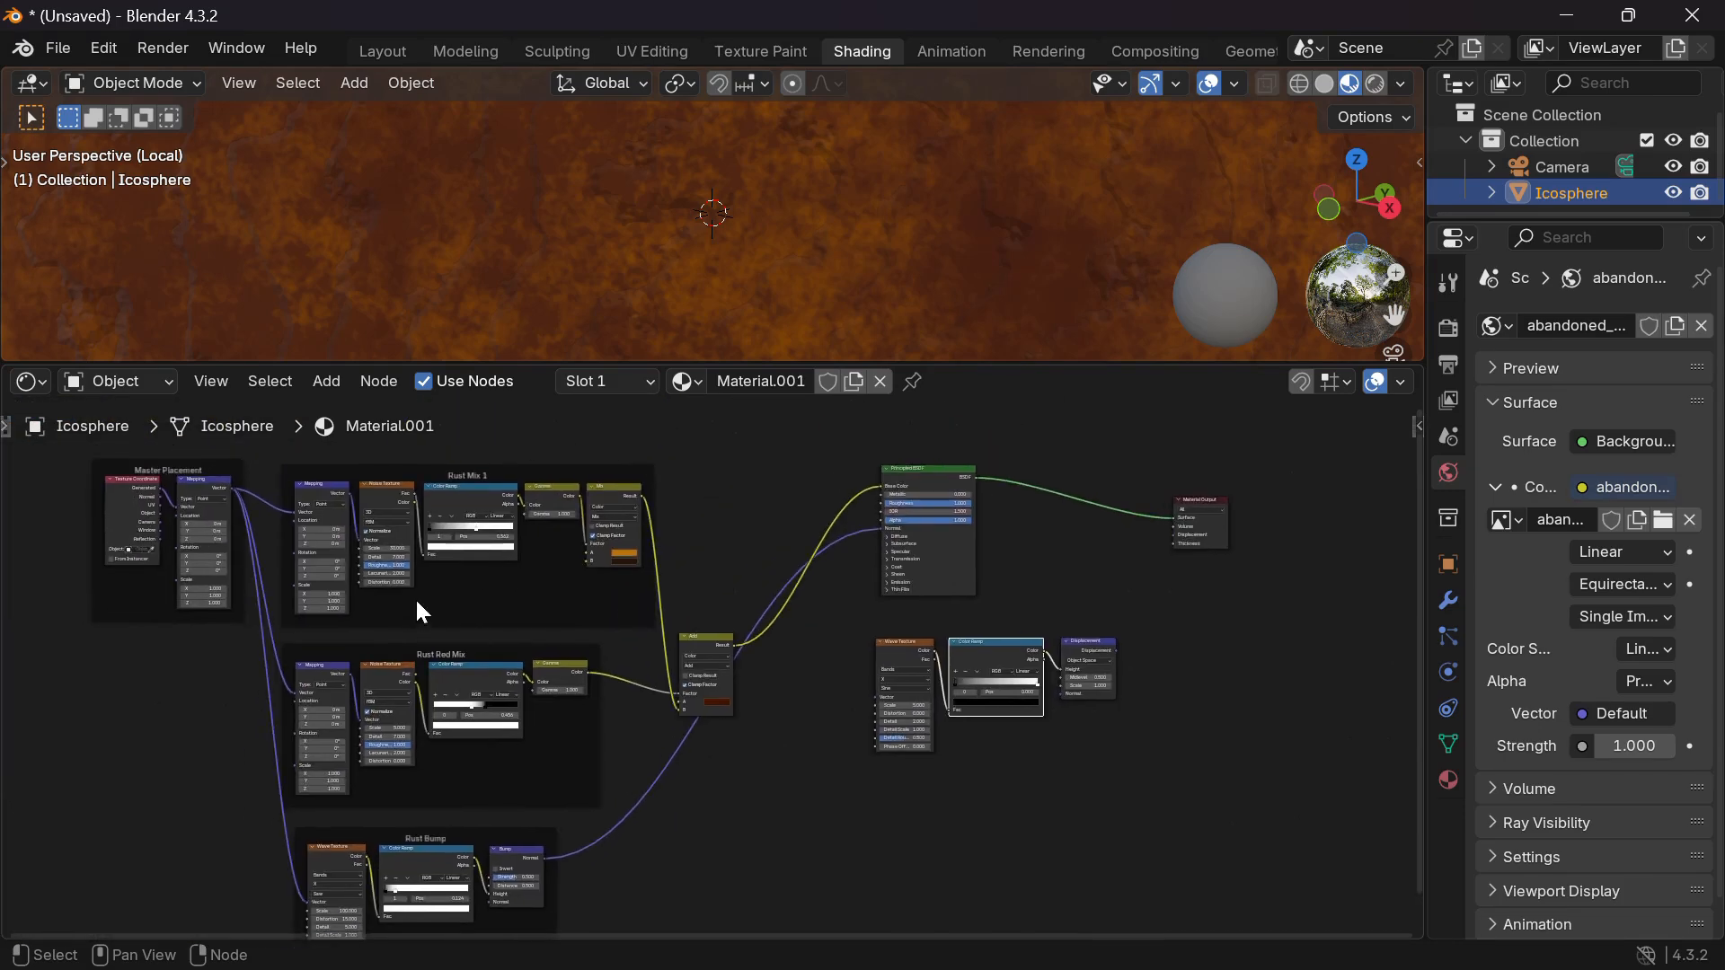
left_click_drag(235, 491, 877, 697)
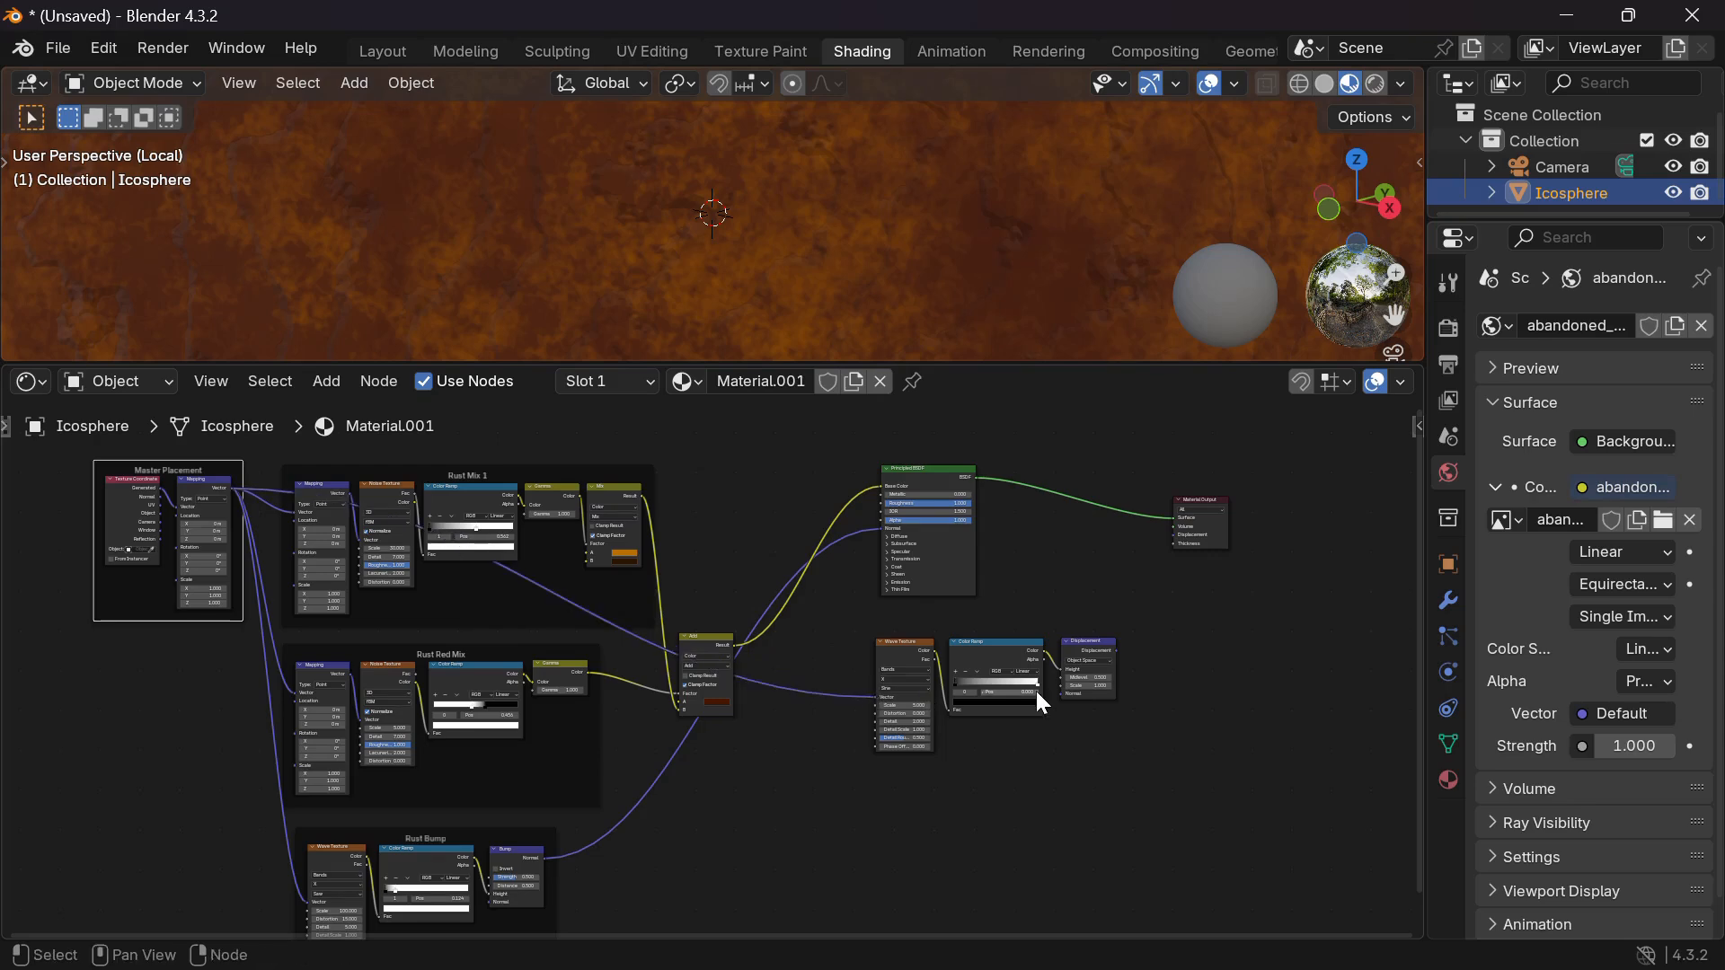
scroll(1037, 692, "up", 3)
scroll(1037, 692, "right", 2)
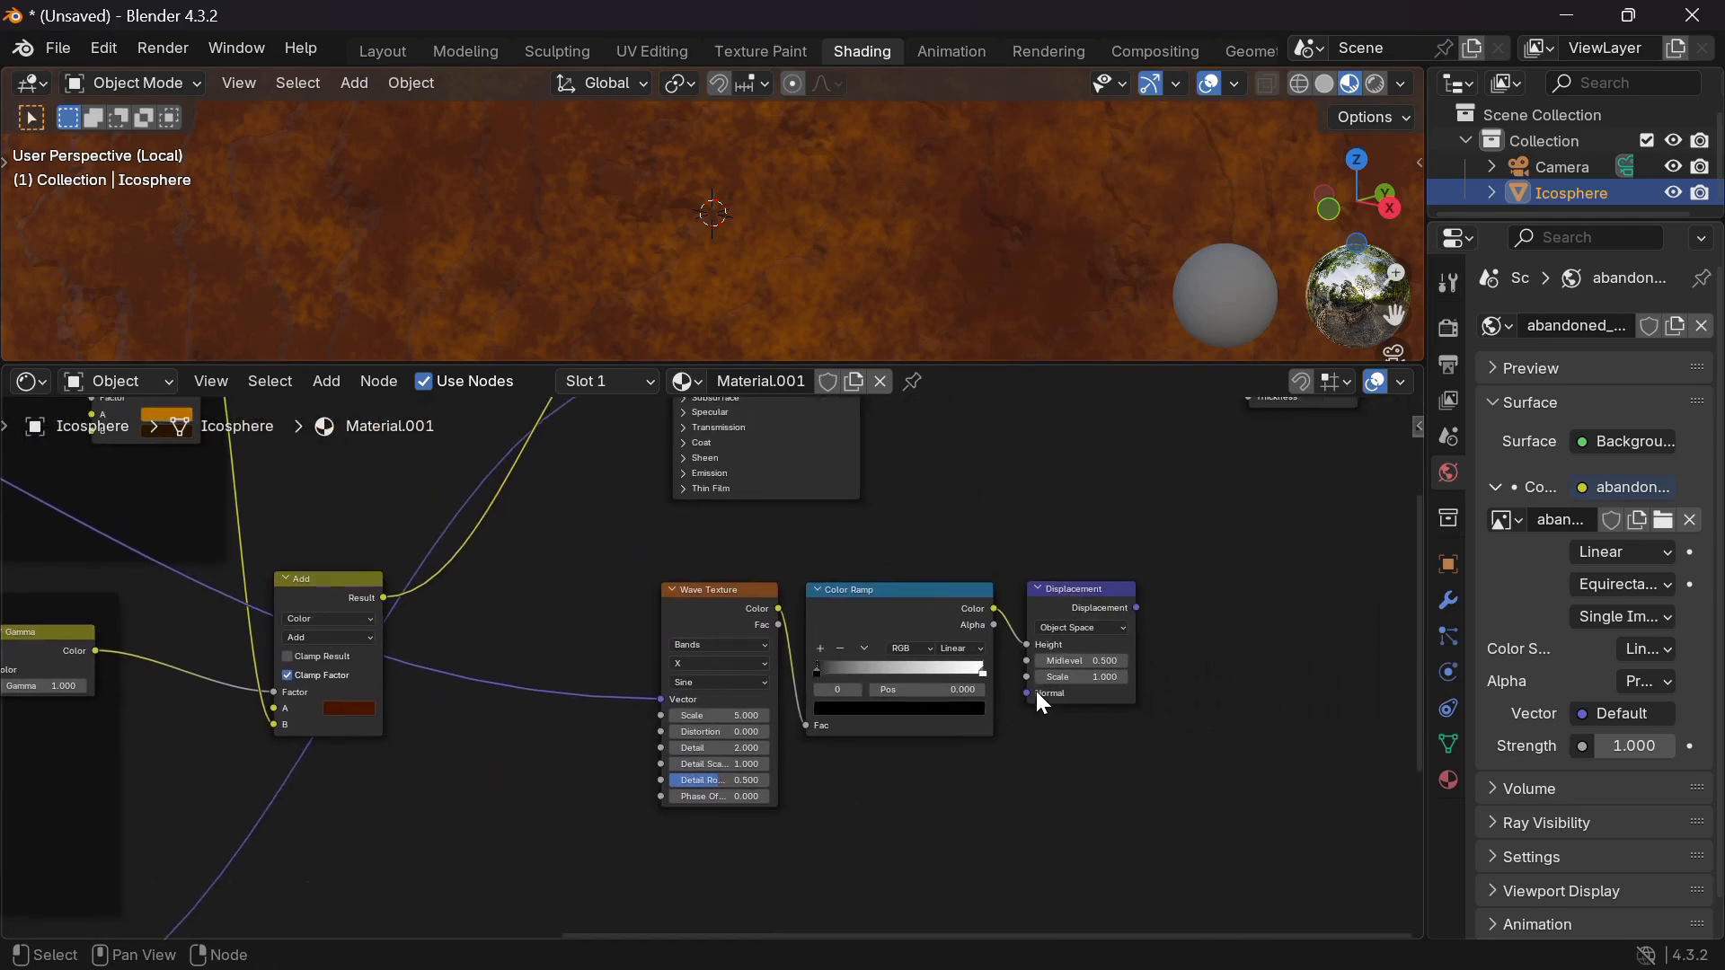
scroll(1036, 689, "right", 6)
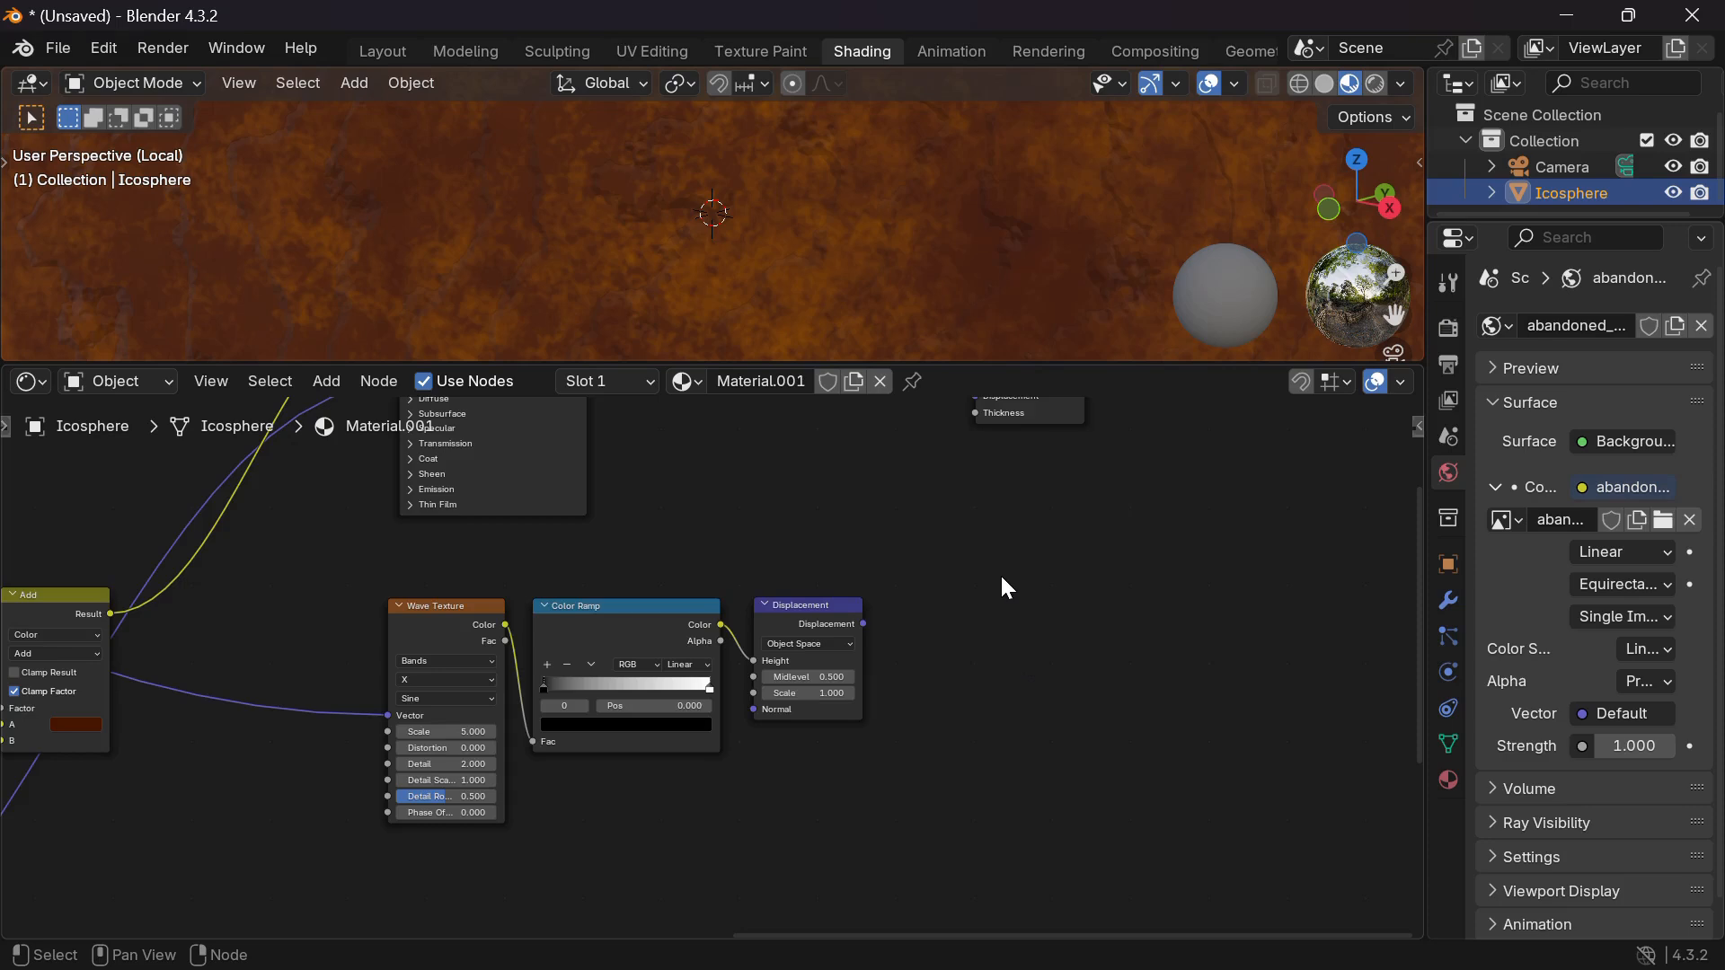
scroll(1000, 576, "up", 3)
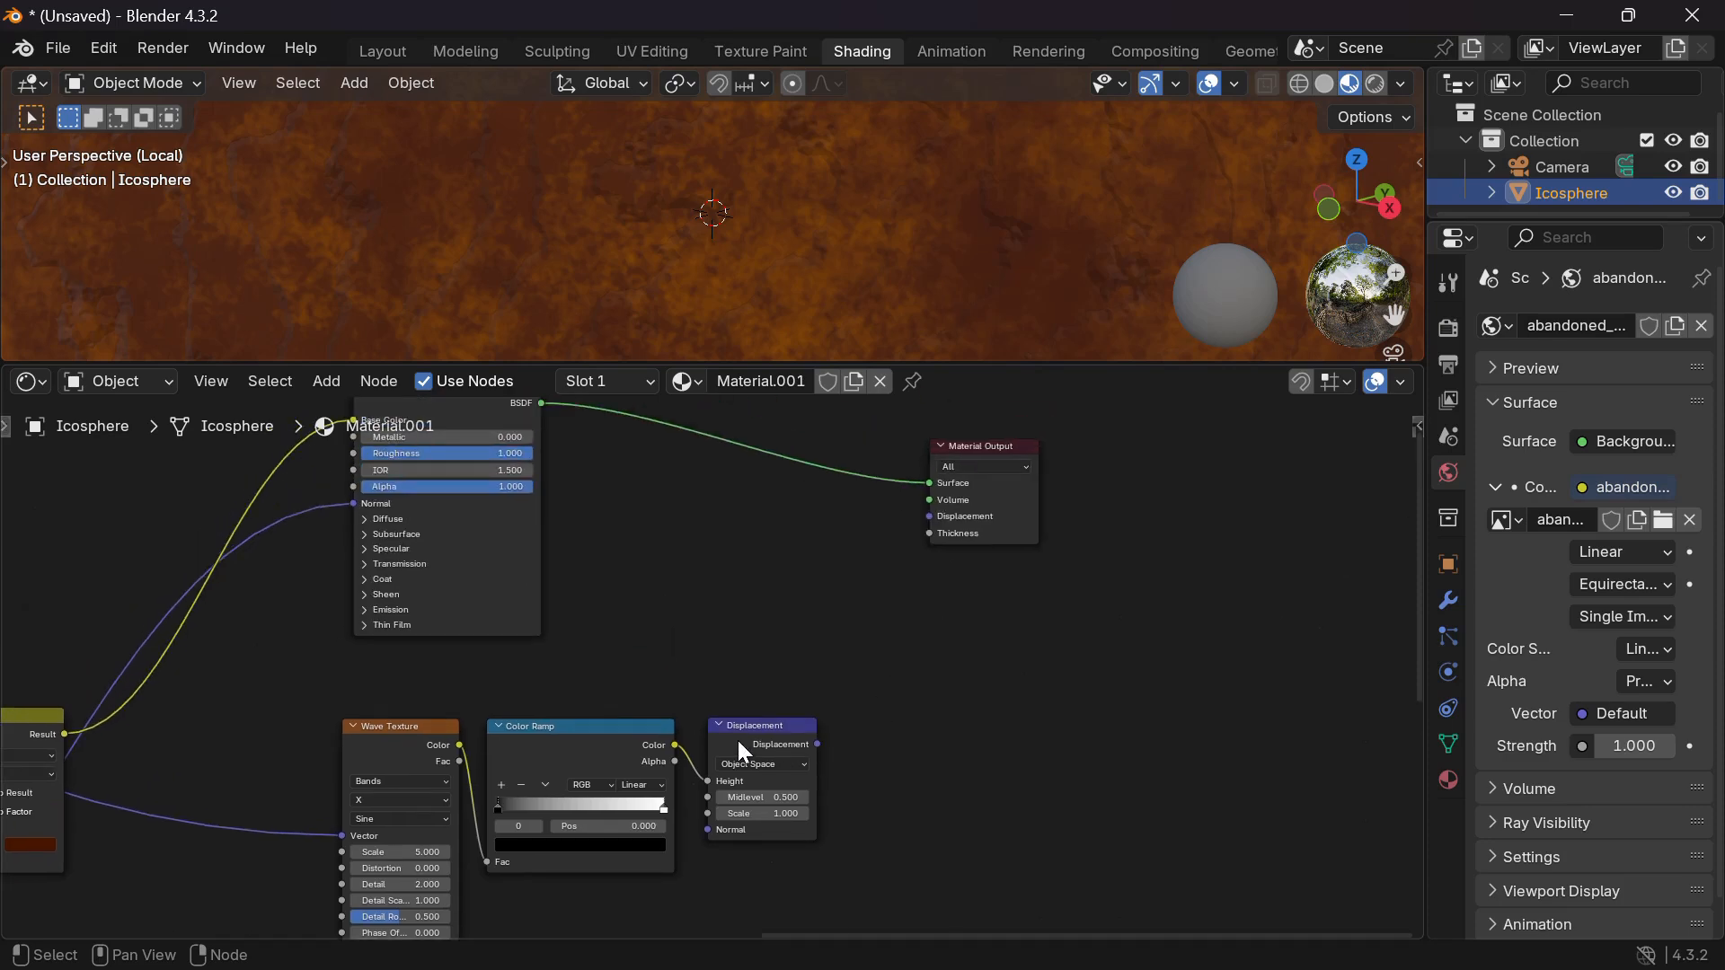
Preview the new Color Ramp's result on the icosphere.
left_click(630, 752)
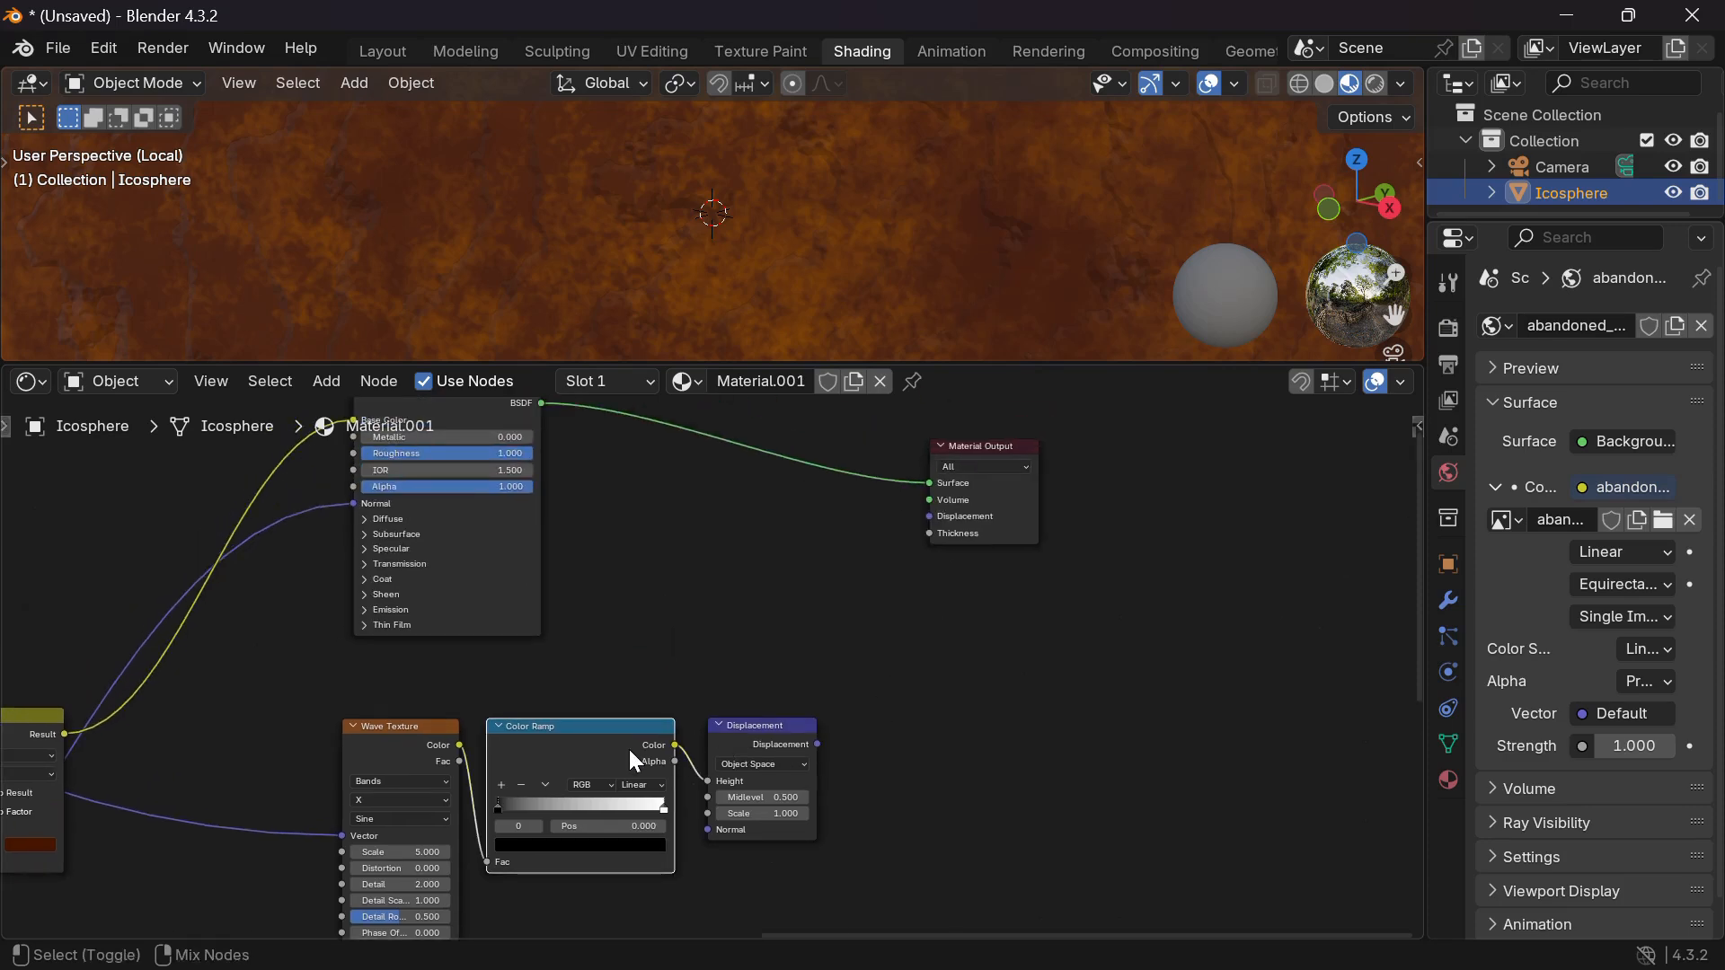
left_click(629, 752, "ctrl+shift")
scroll(859, 250, "down", 6)
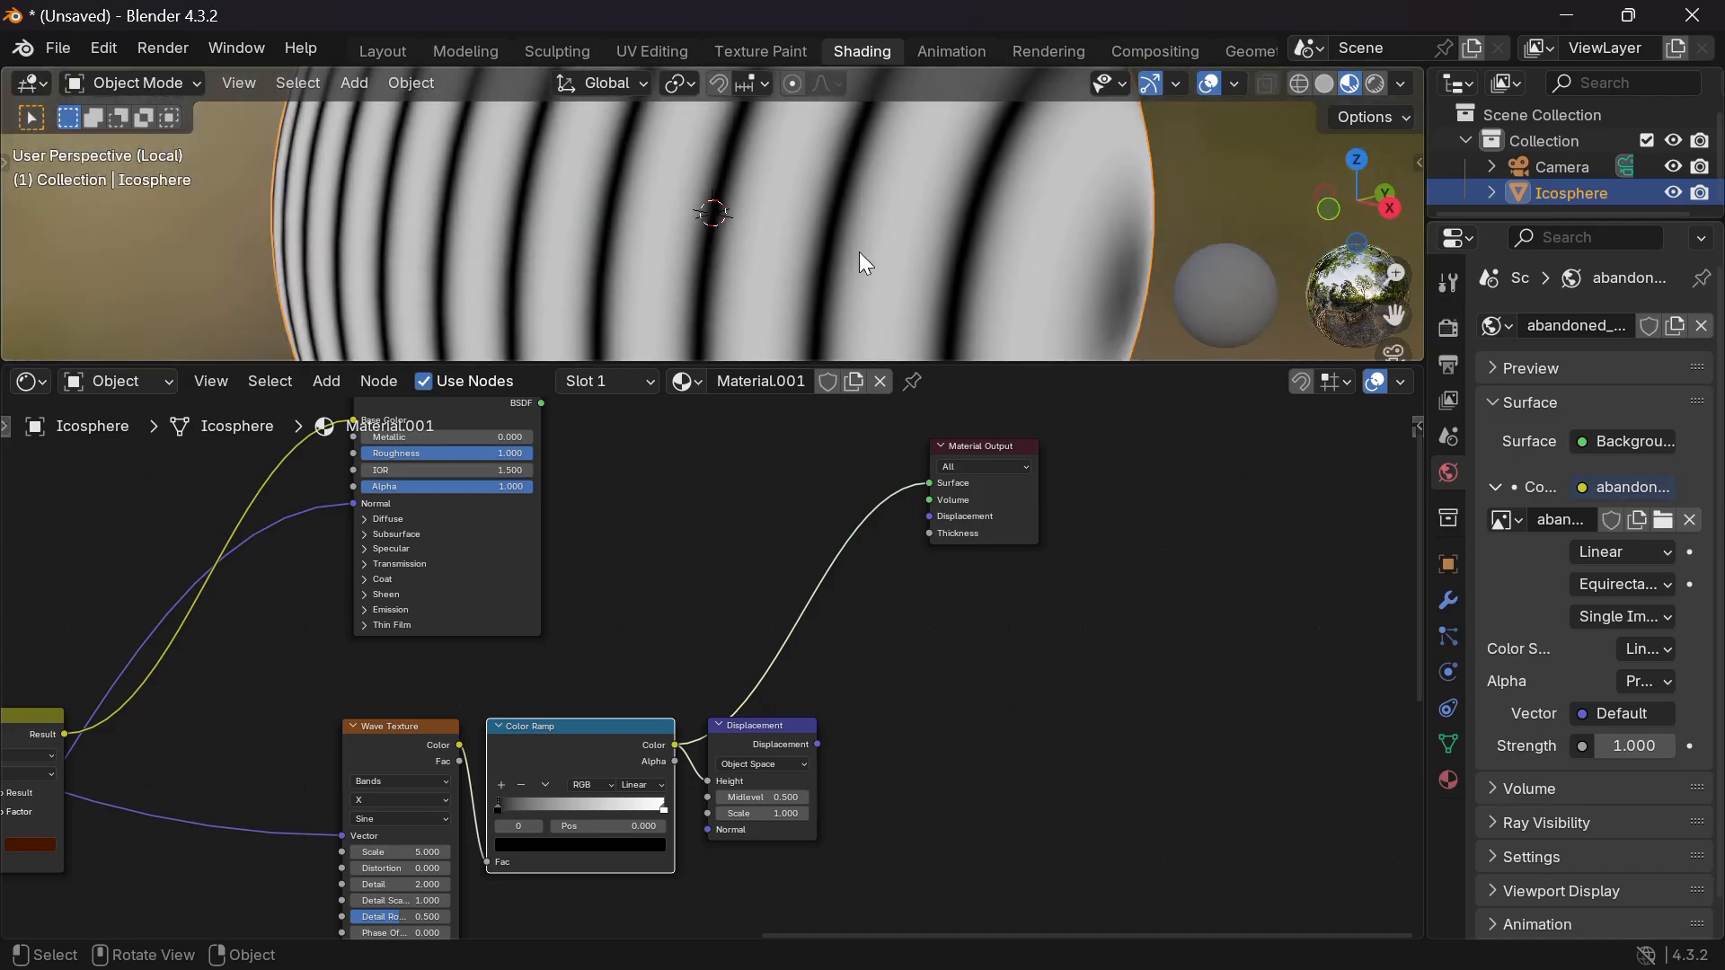
middle_click_drag(690, 606, 821, 438)
scroll(719, 749, "up", 2)
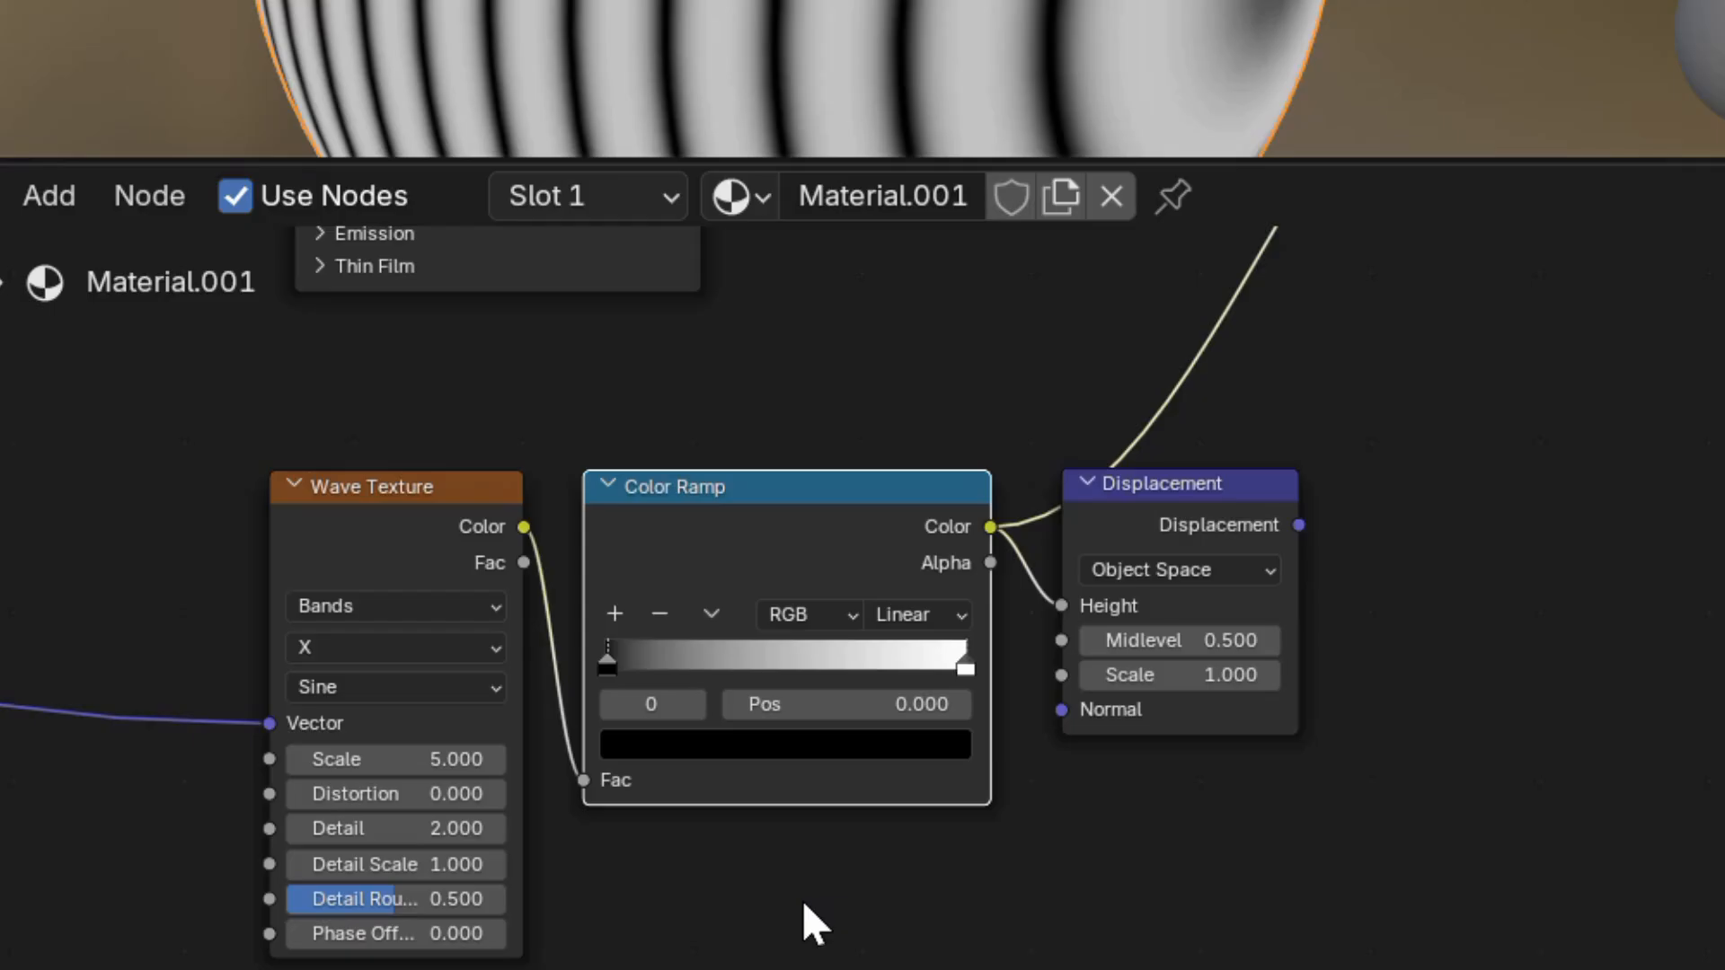
Set the displacement Wave Texture to Scale 20, Distortion 20 and Detail Scale 5.6.
double_click(449, 759)
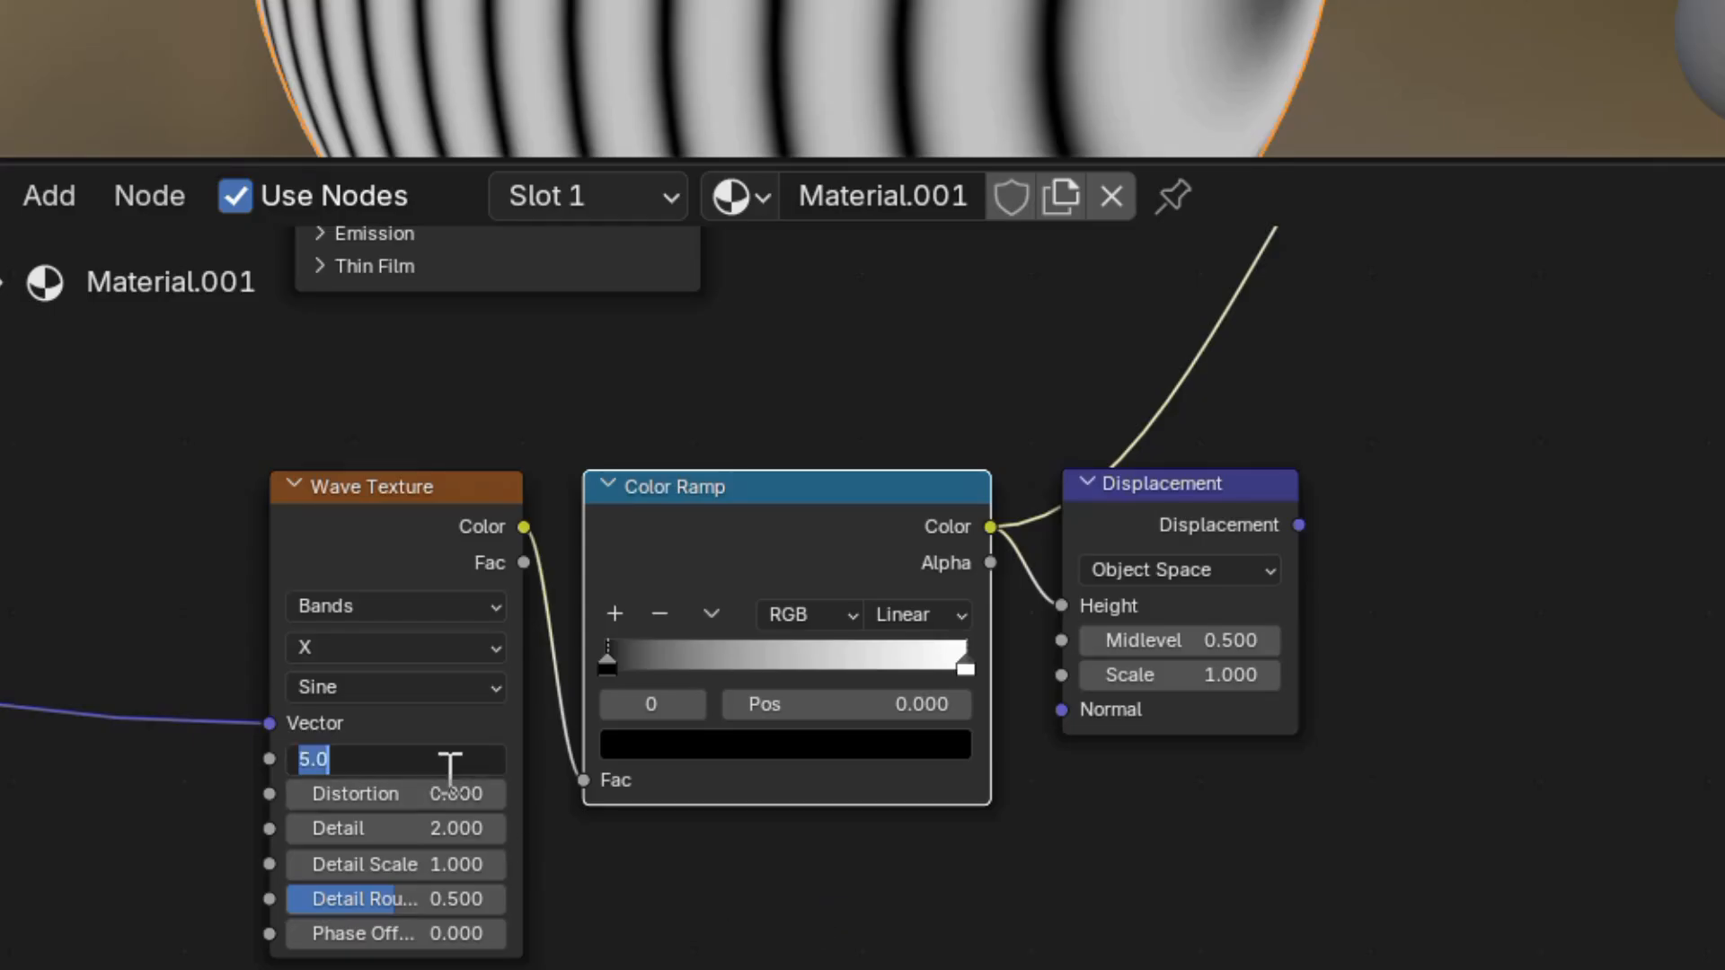
type("20")
key("Return")
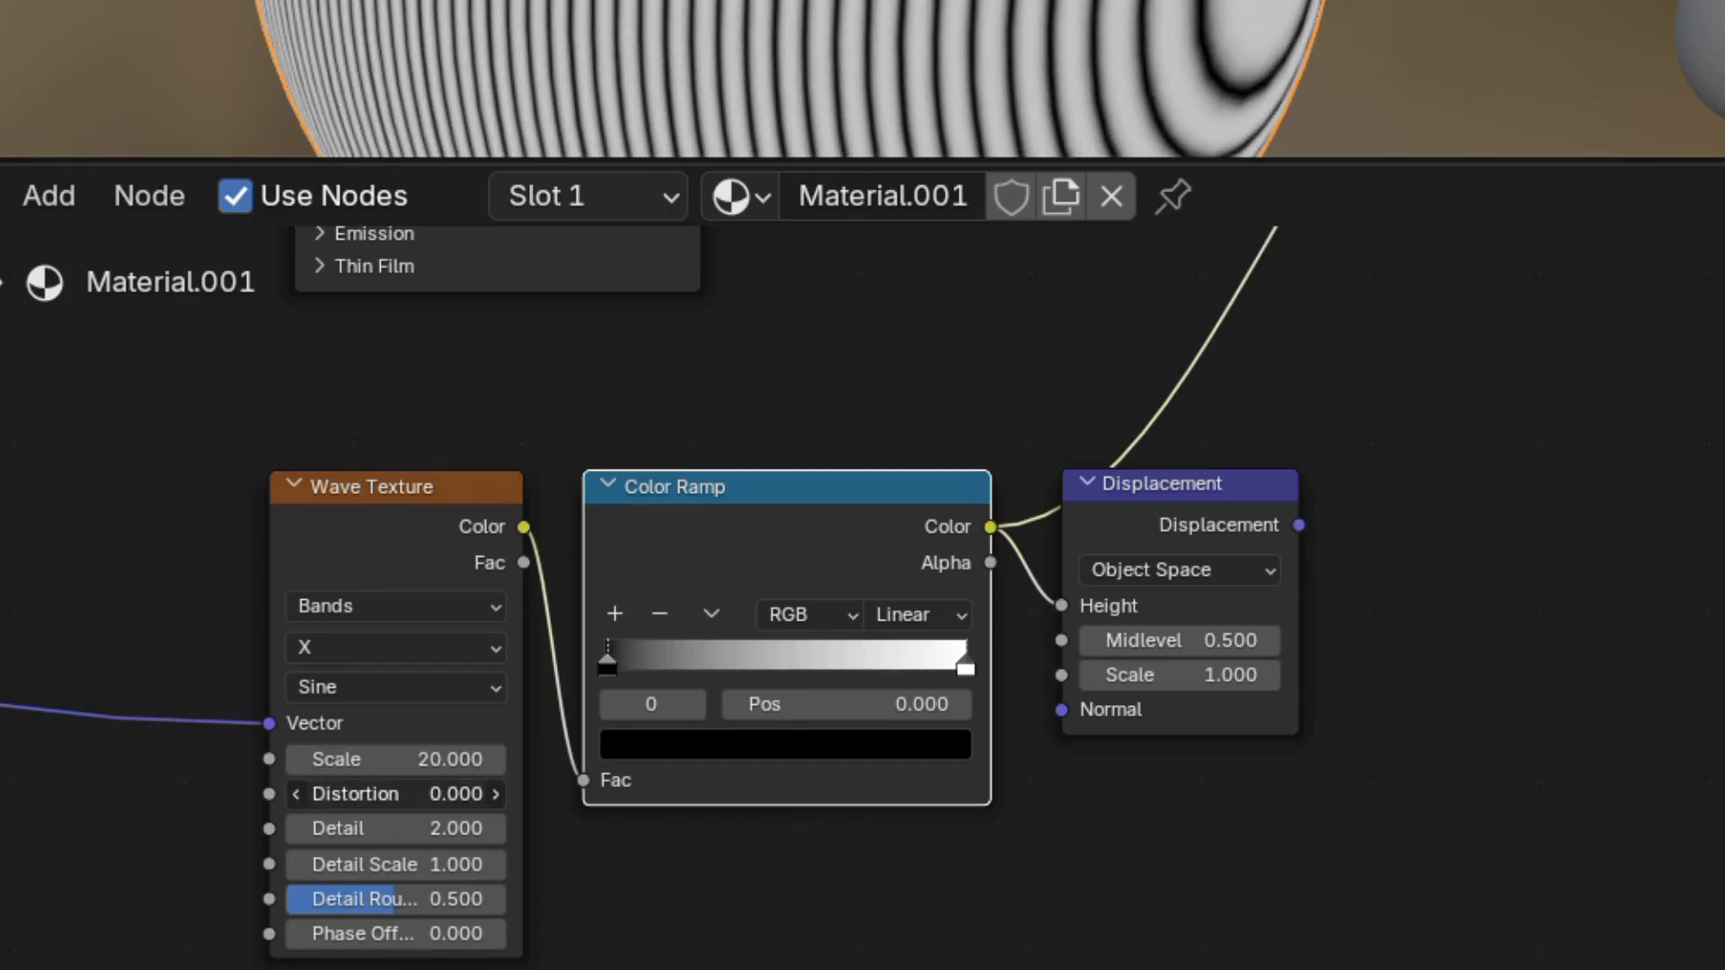
double_click(450, 792)
type("20")
key("Return")
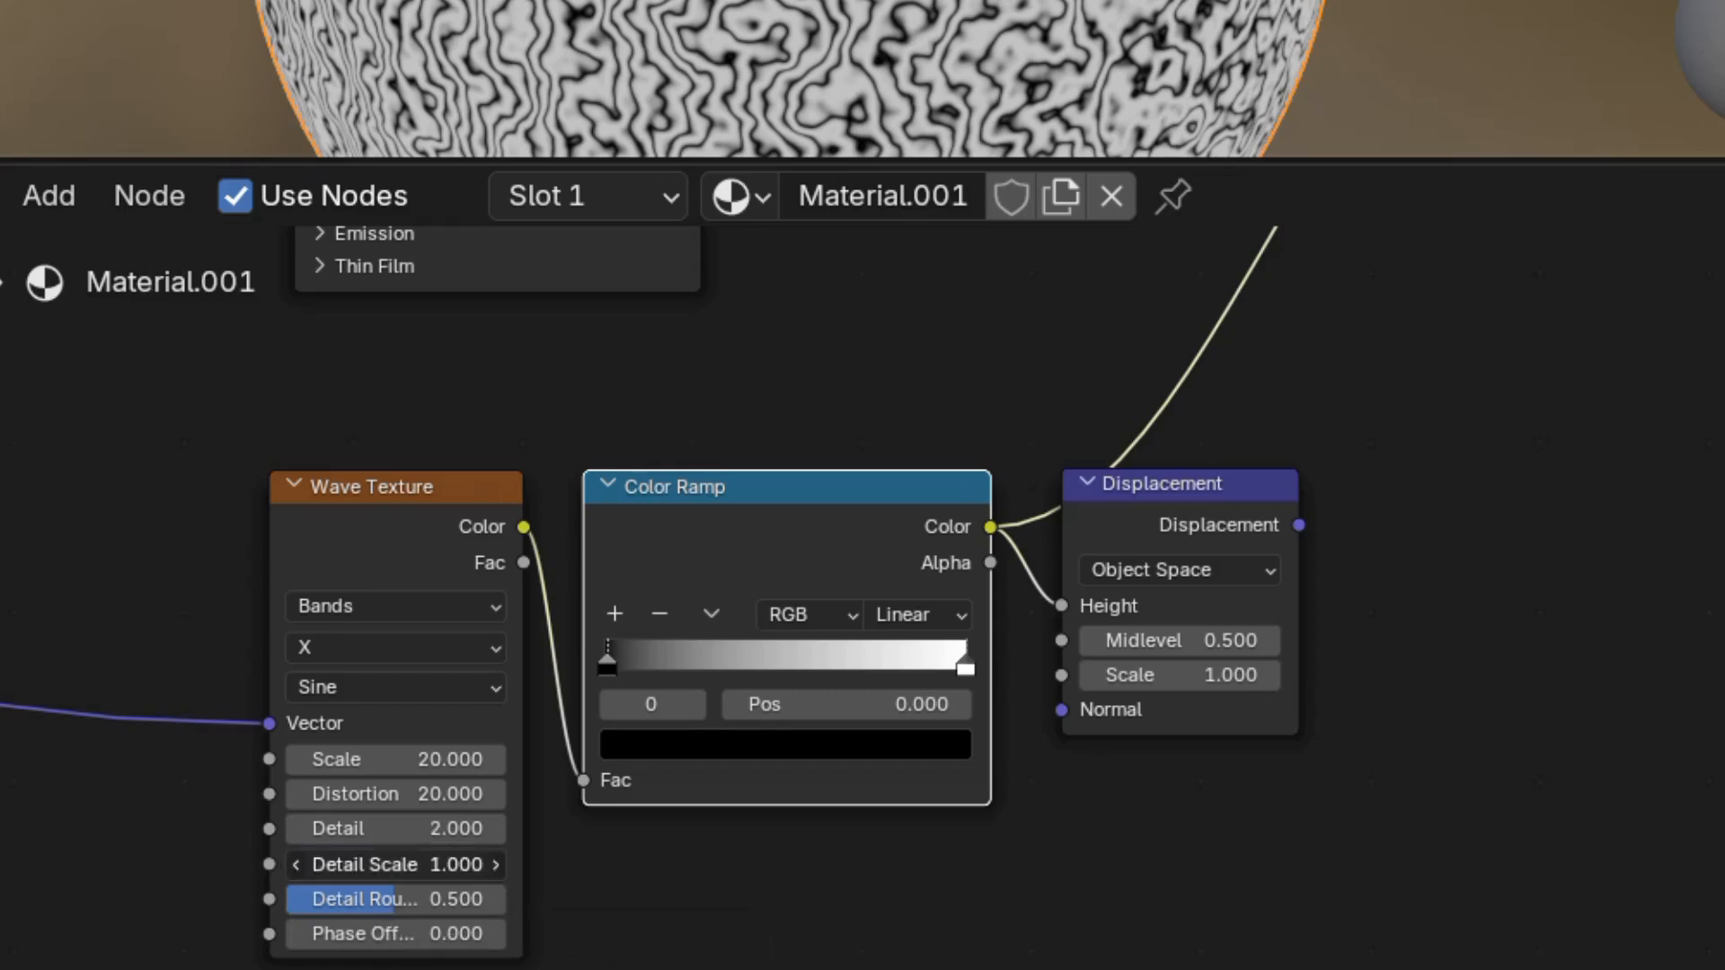
left_click(441, 864)
type("5.6")
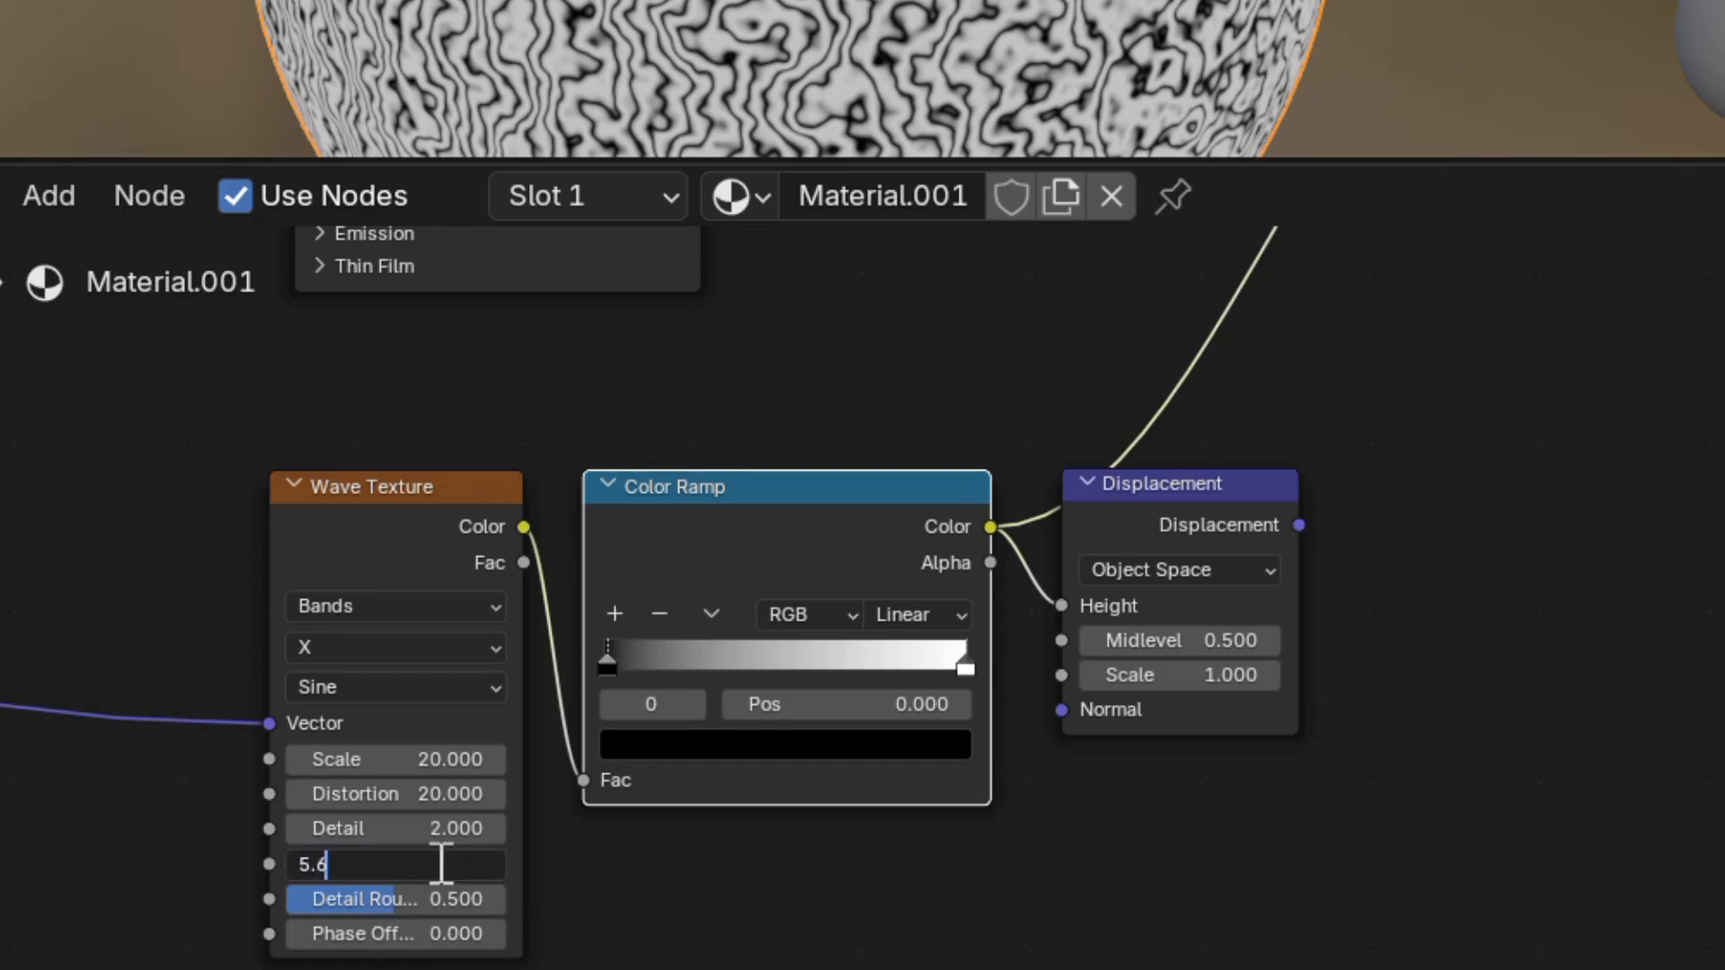
key("Return")
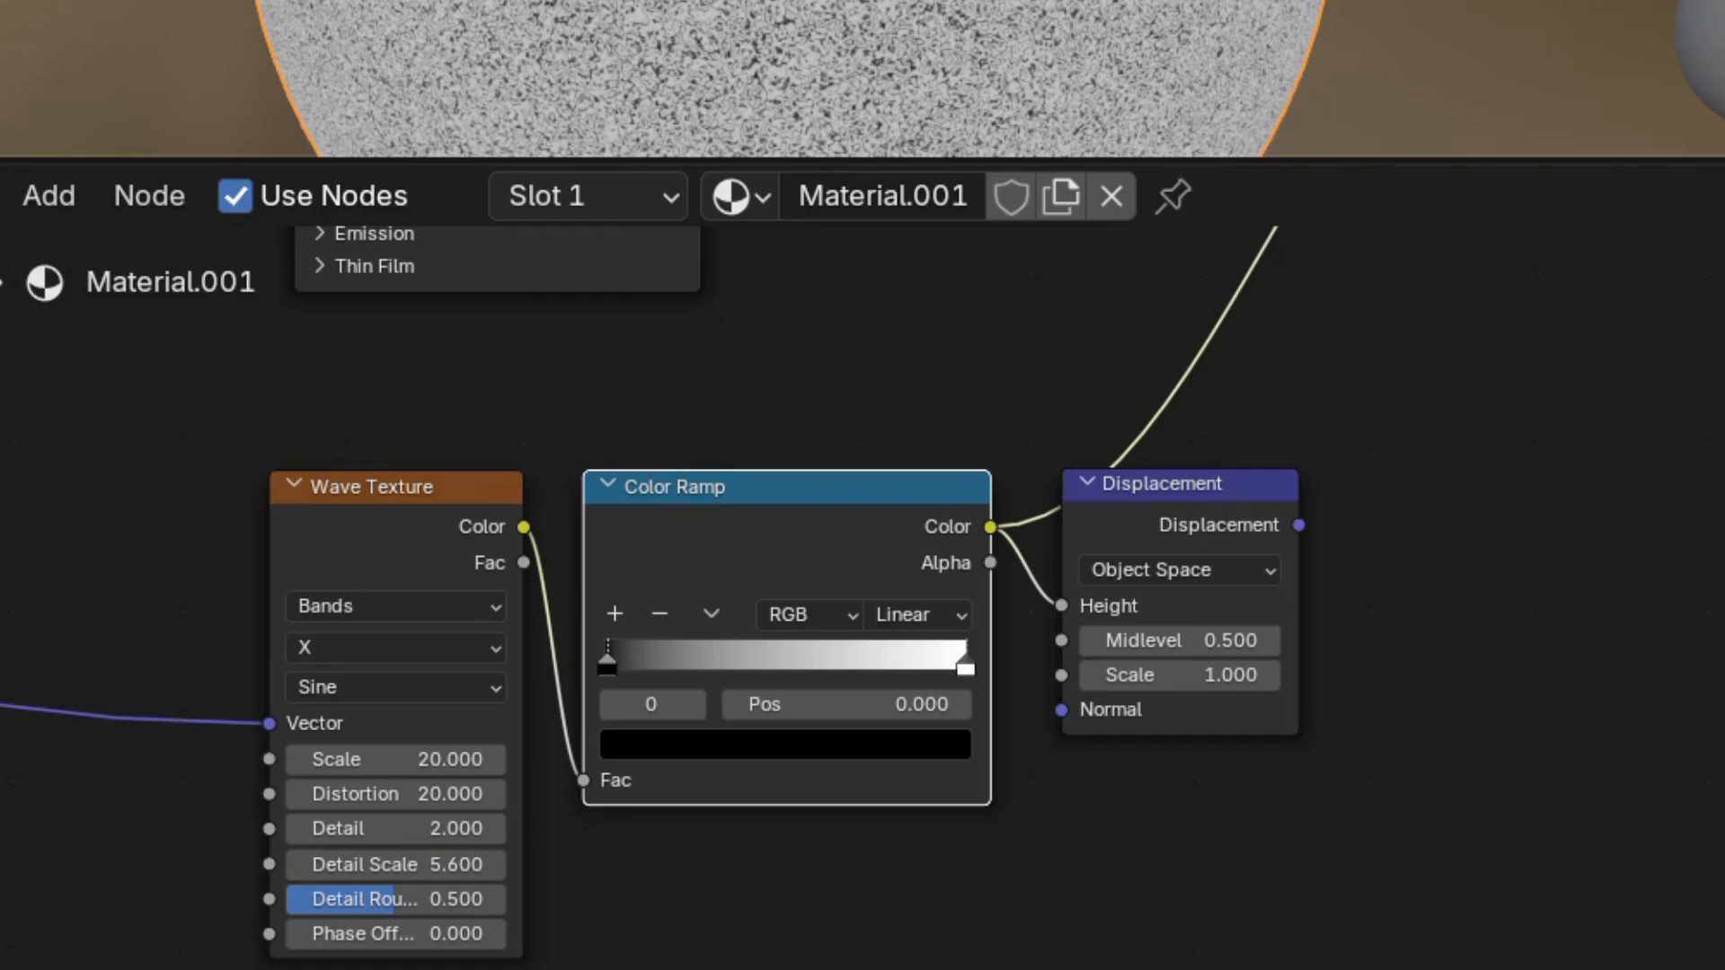
Raise the Wave Texture Detail to 15 and Phase Offset to 1.2.
scroll(862, 79, "up", 10)
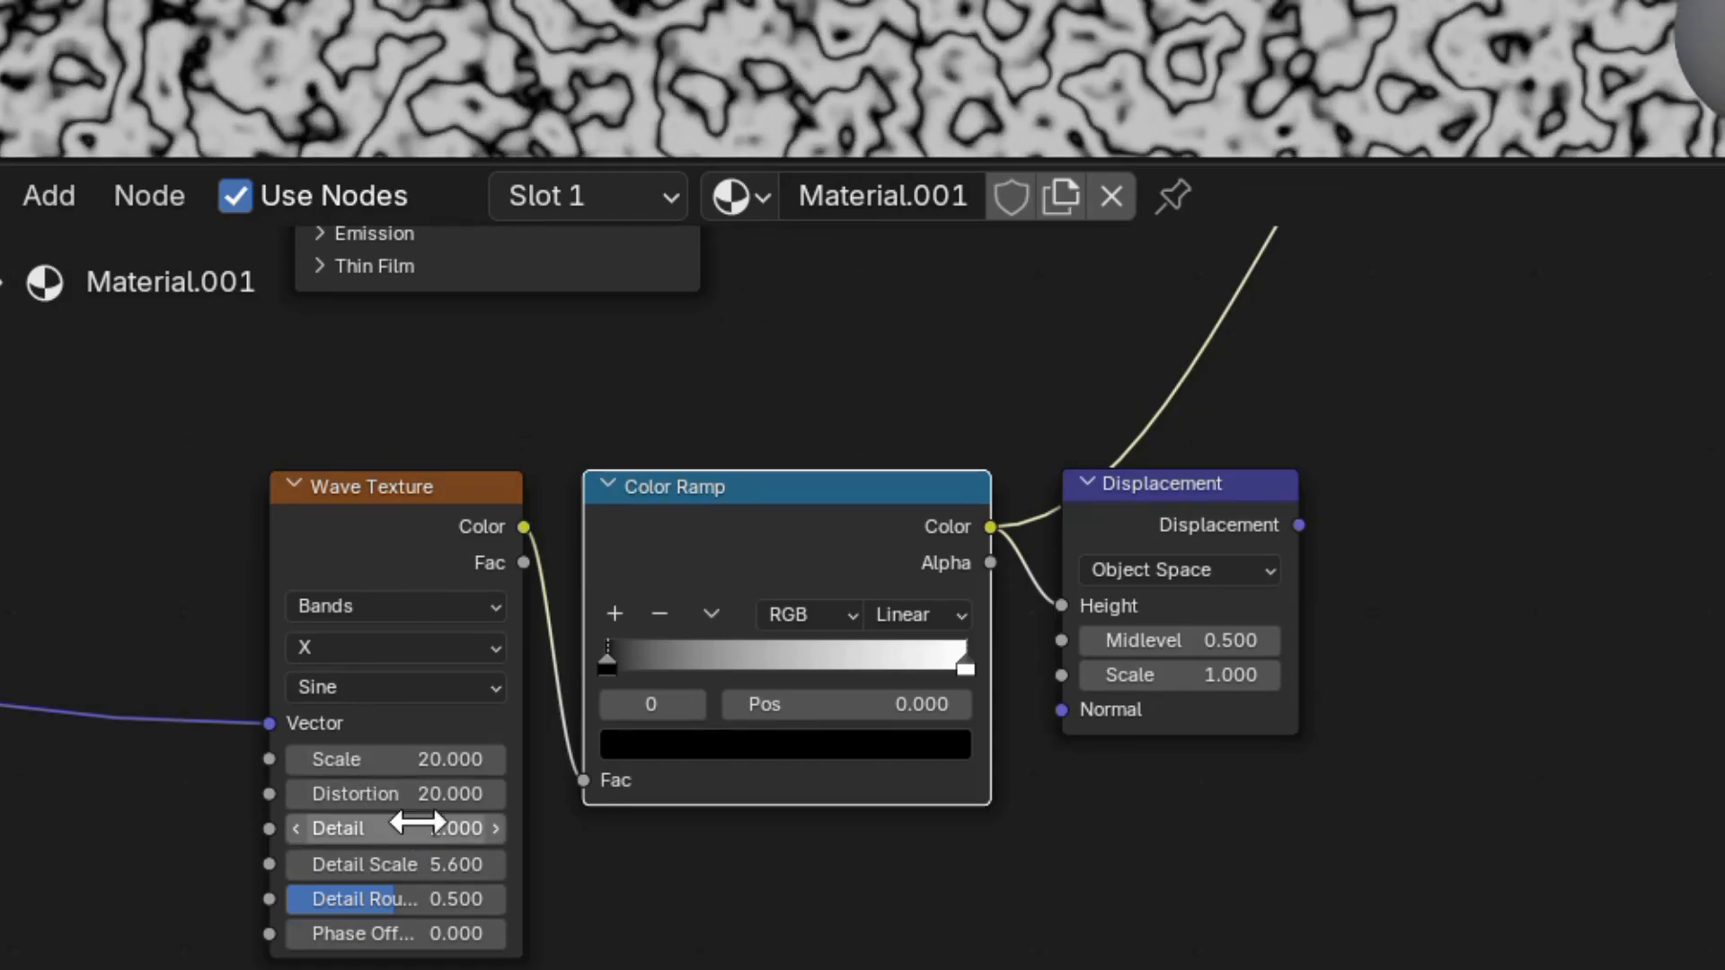
left_click(421, 827)
type("15")
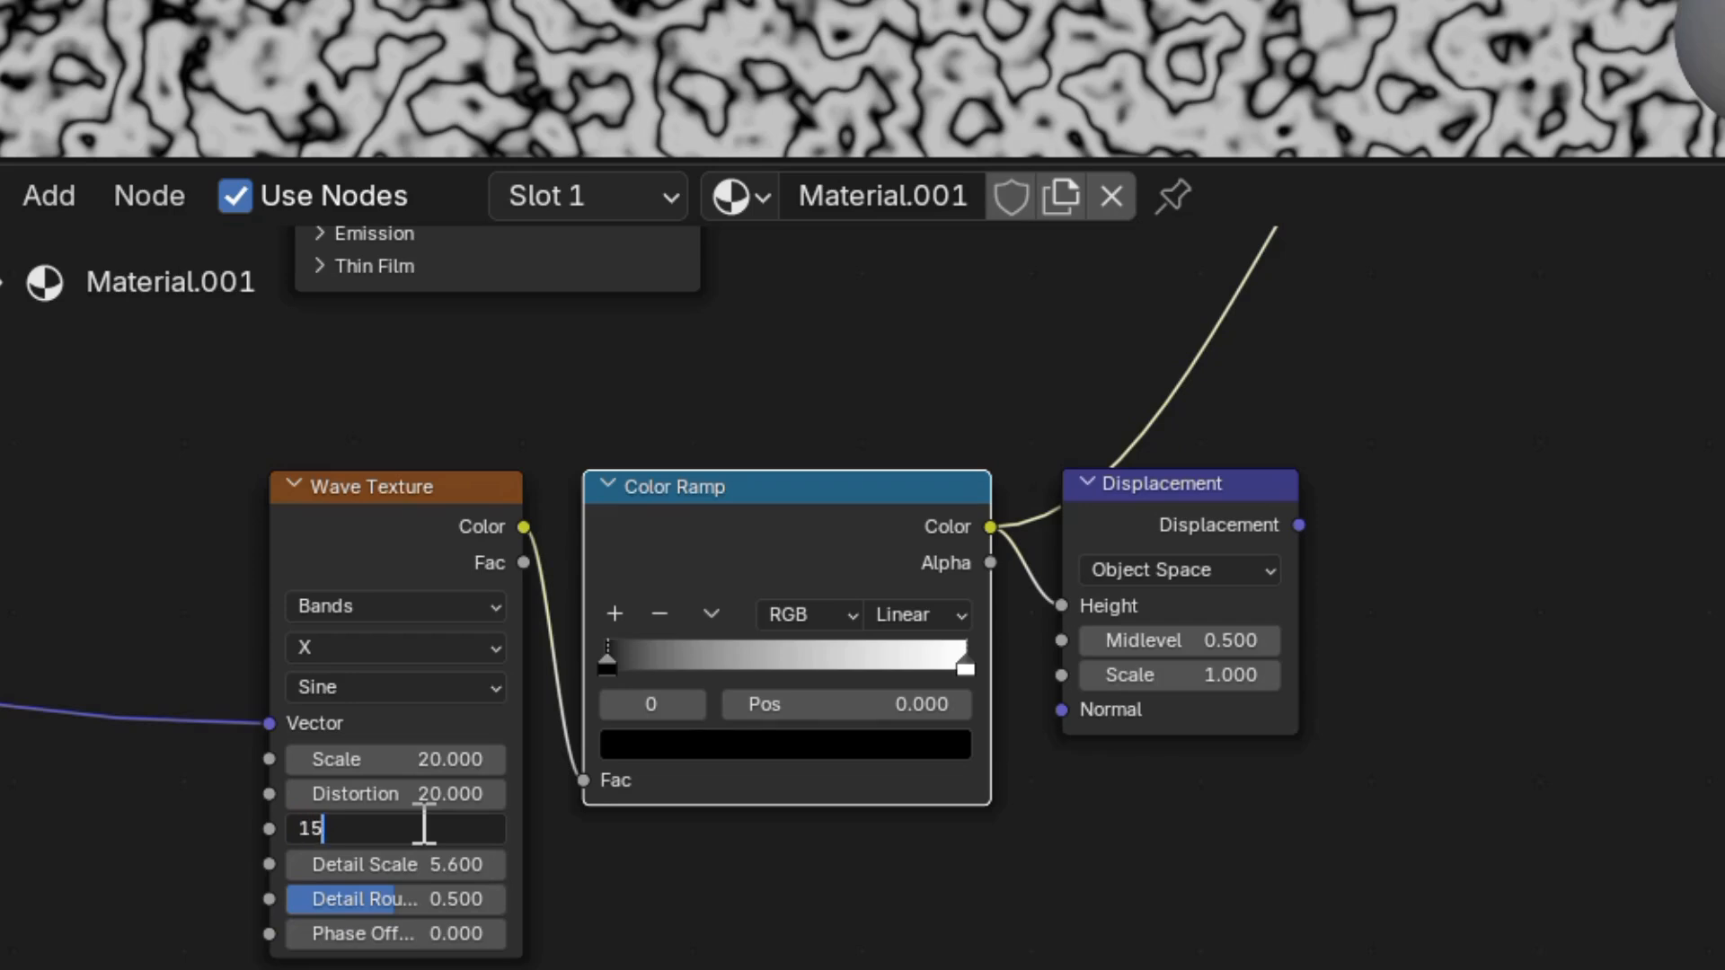
key("Return")
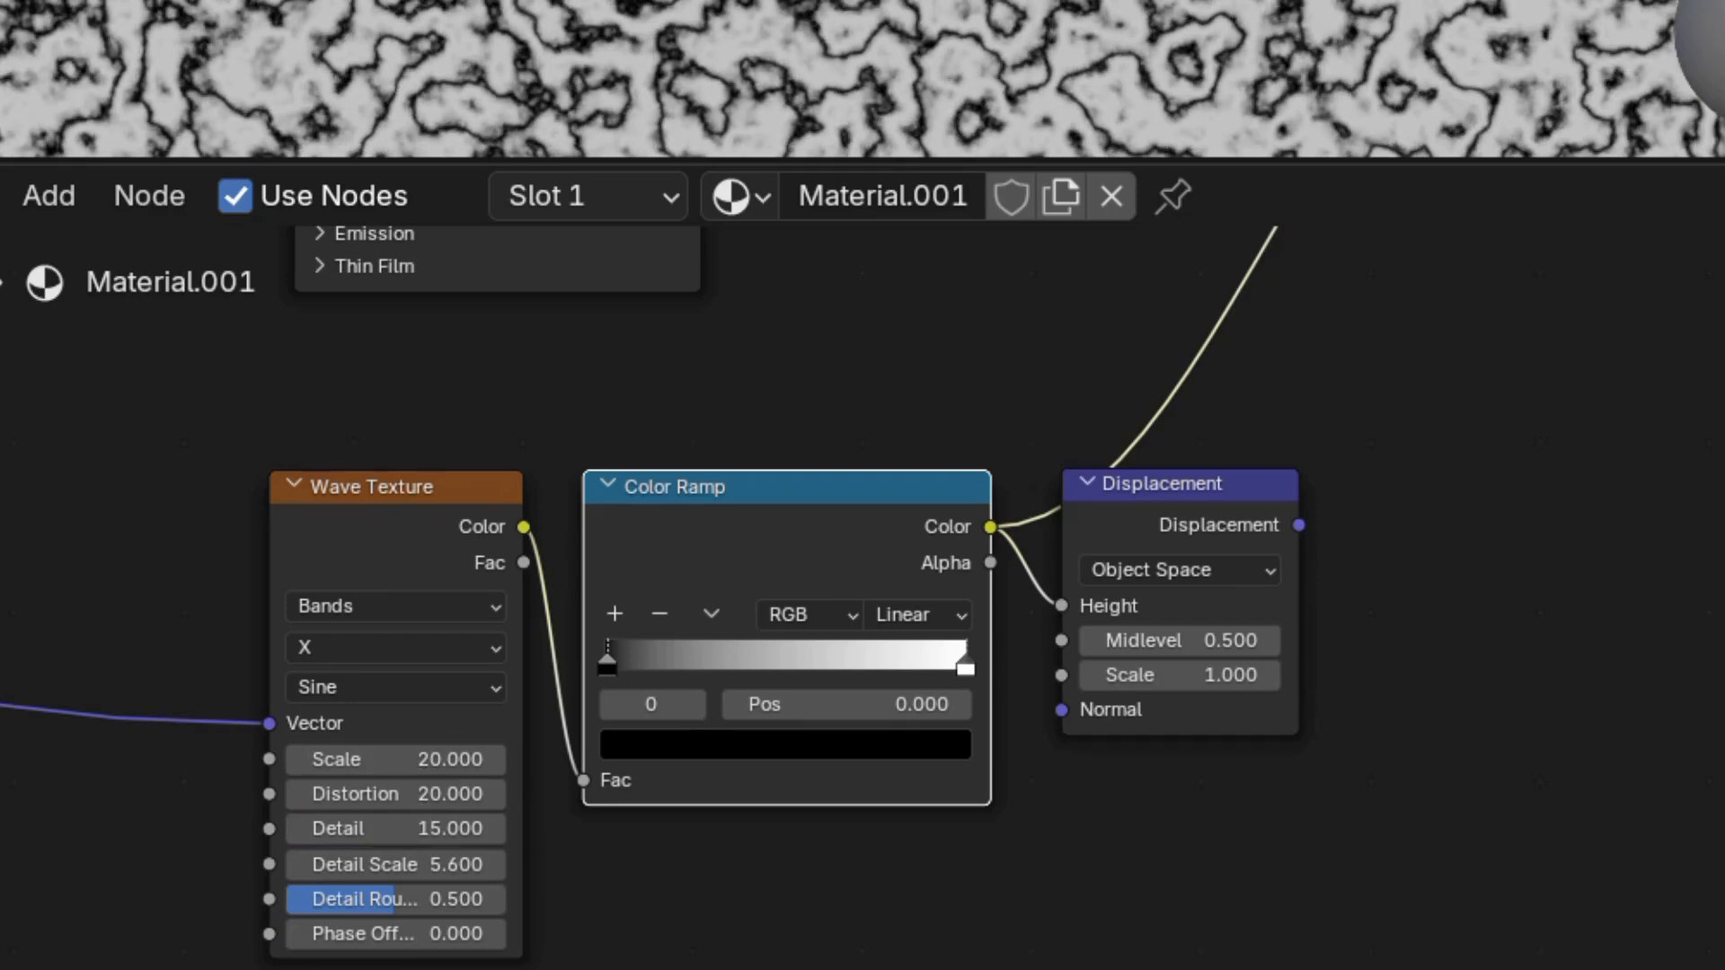
double_click(415, 935)
type("1.")
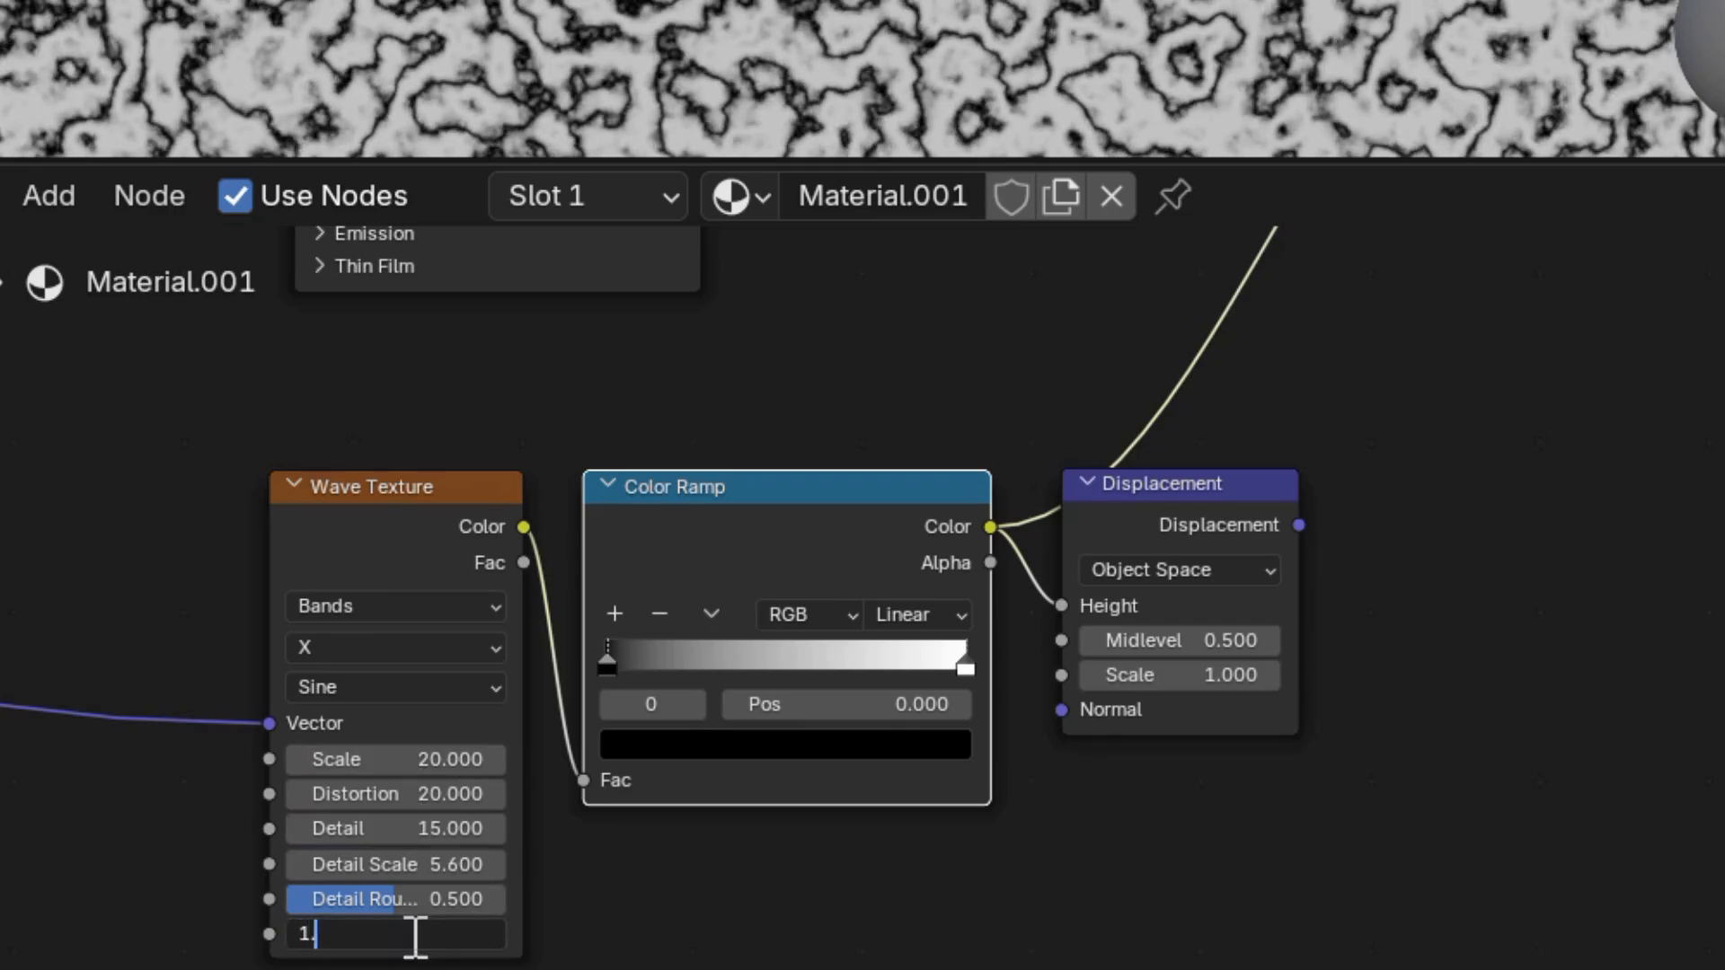
type("2")
key("Return")
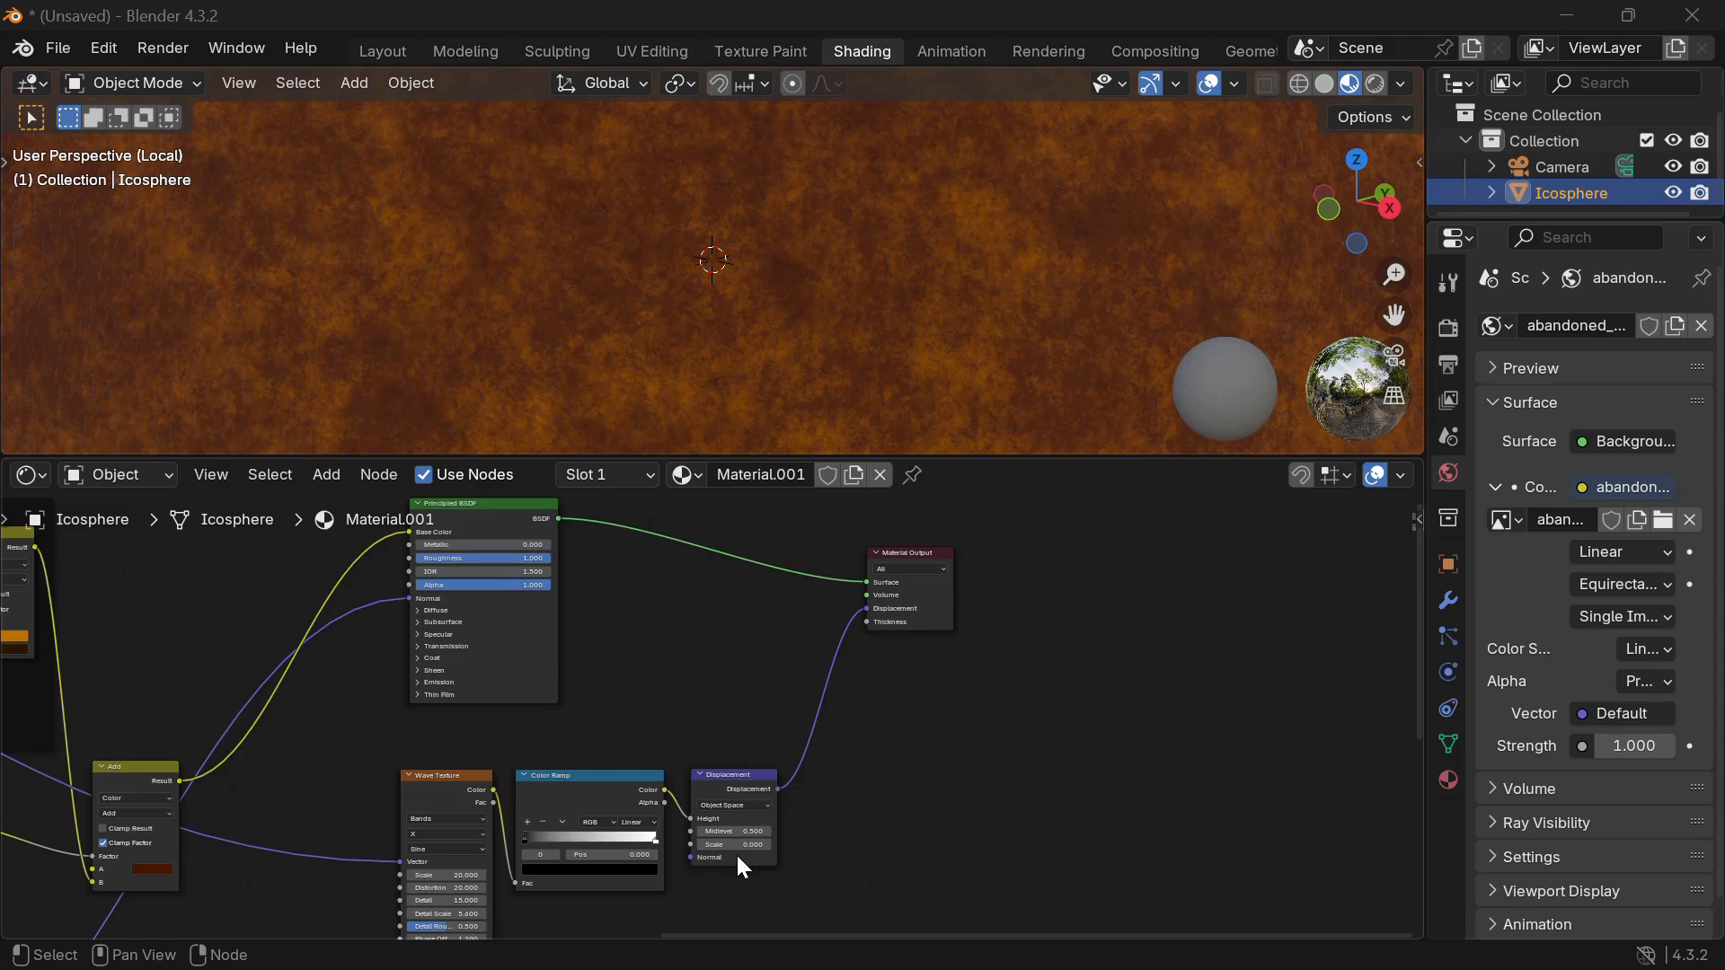
Set the Displacement node's Scale to 0.005 and zoom in to inspect the subtle relief.
scroll(738, 856, "up", 5)
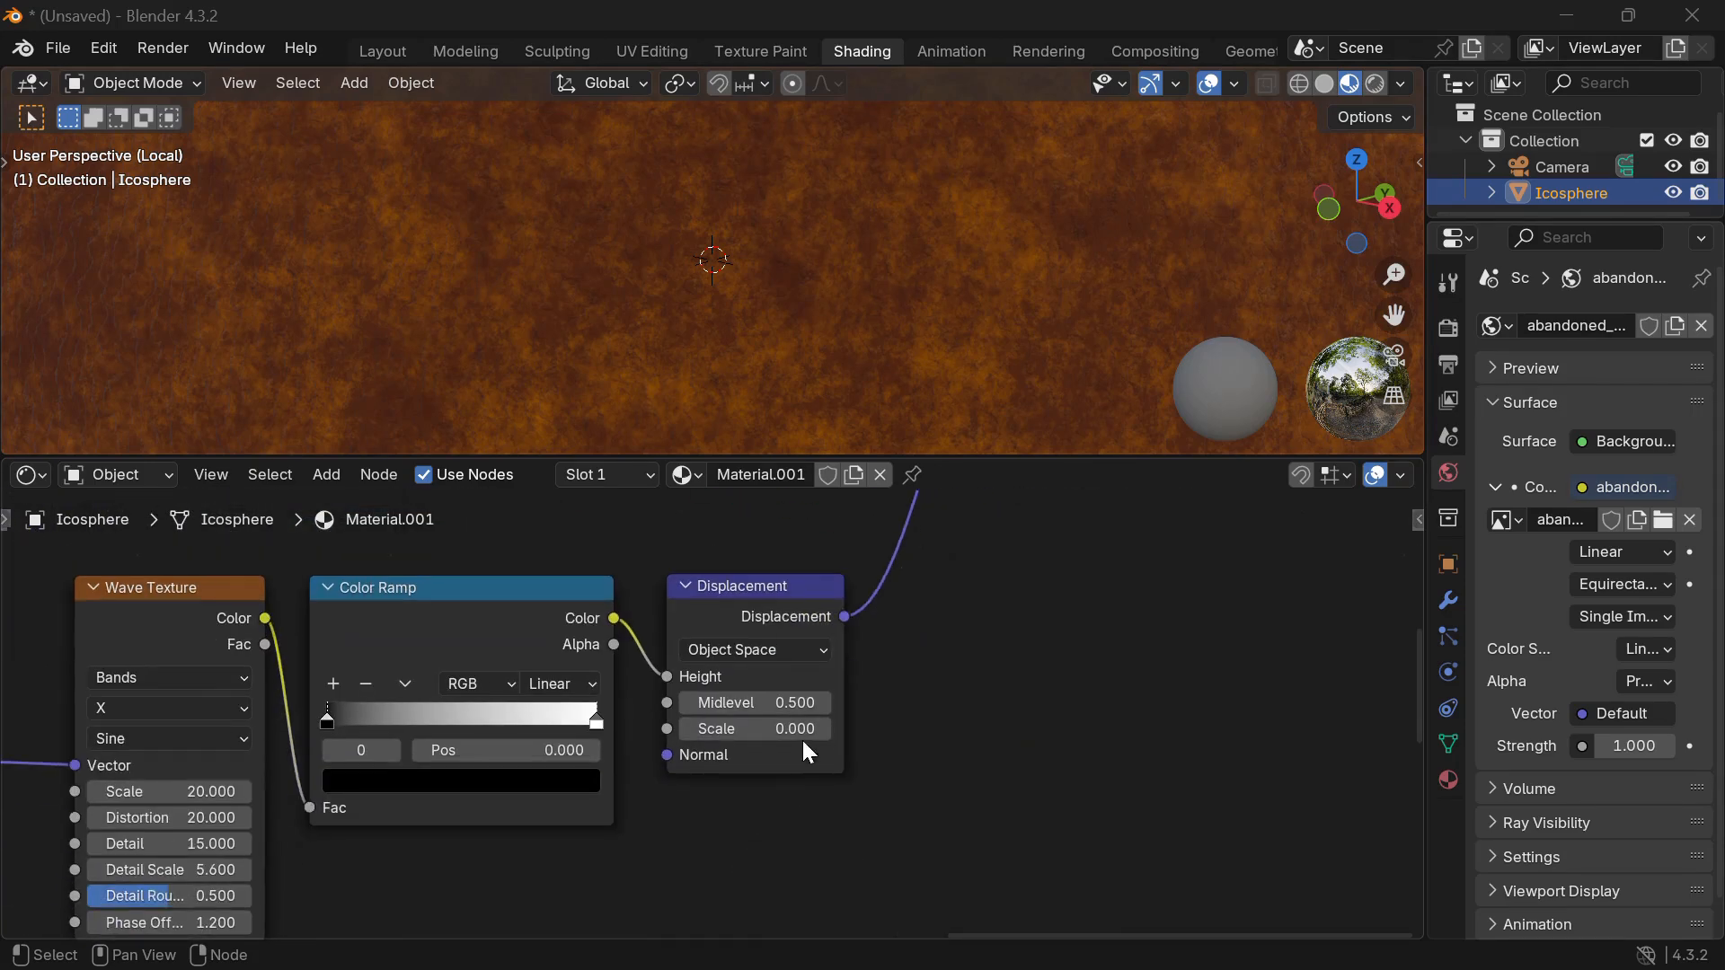
left_click(781, 730)
type(".005")
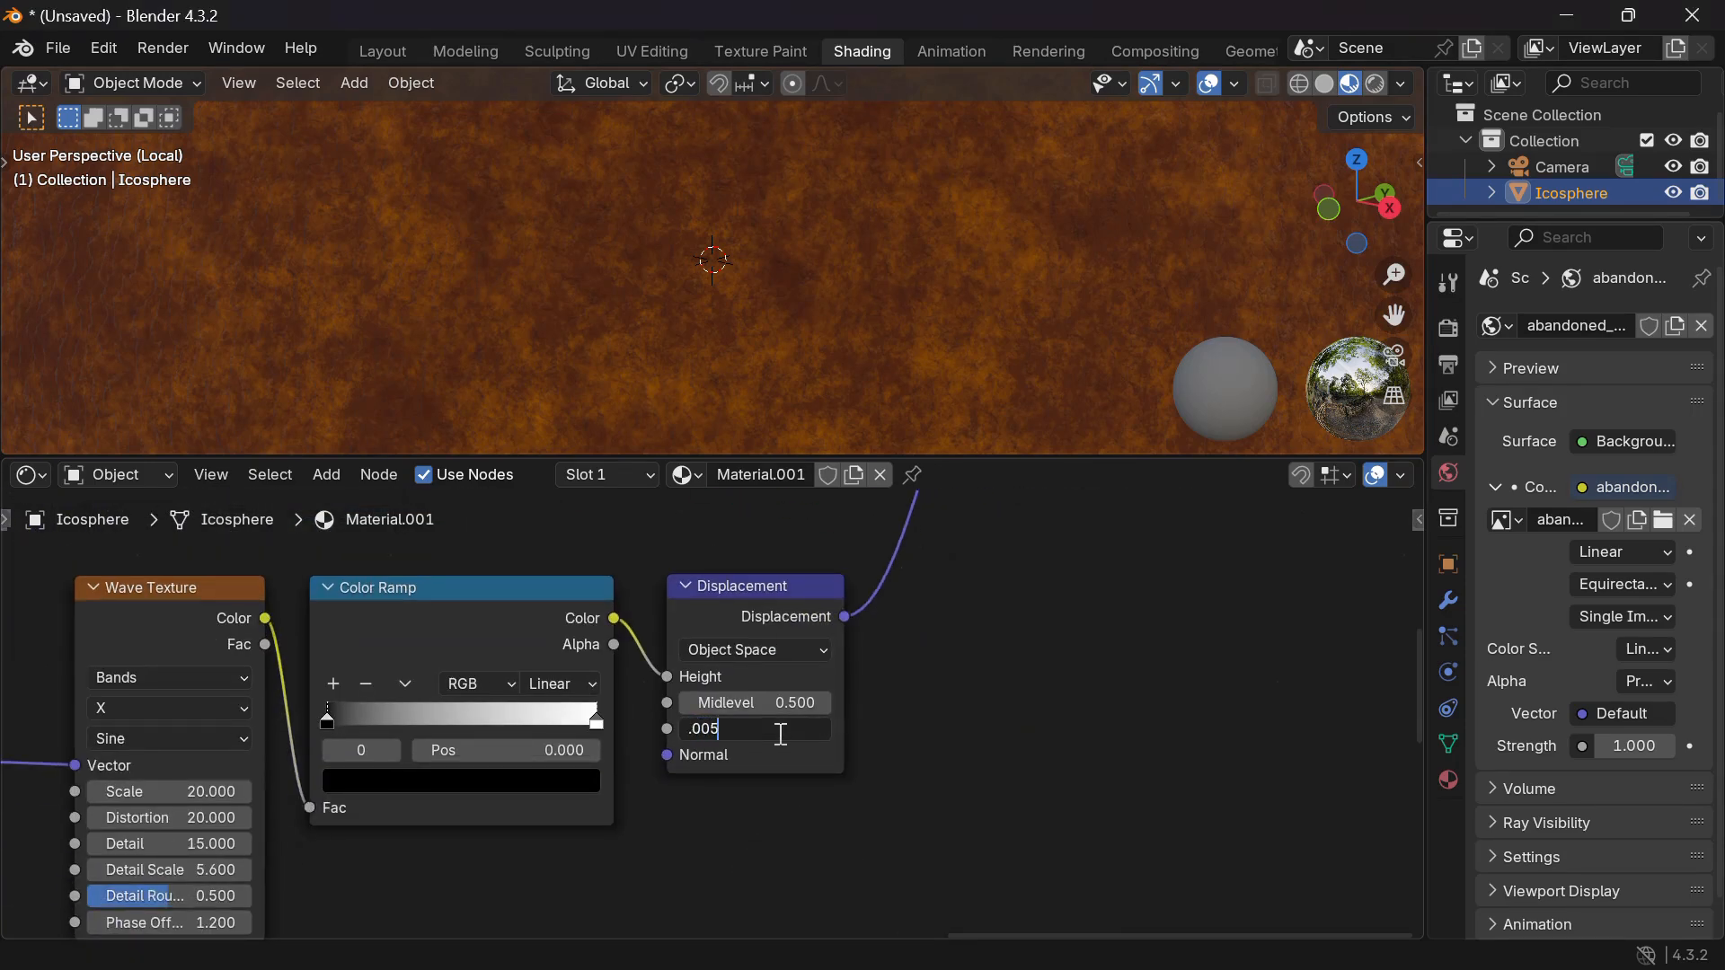
key("Return")
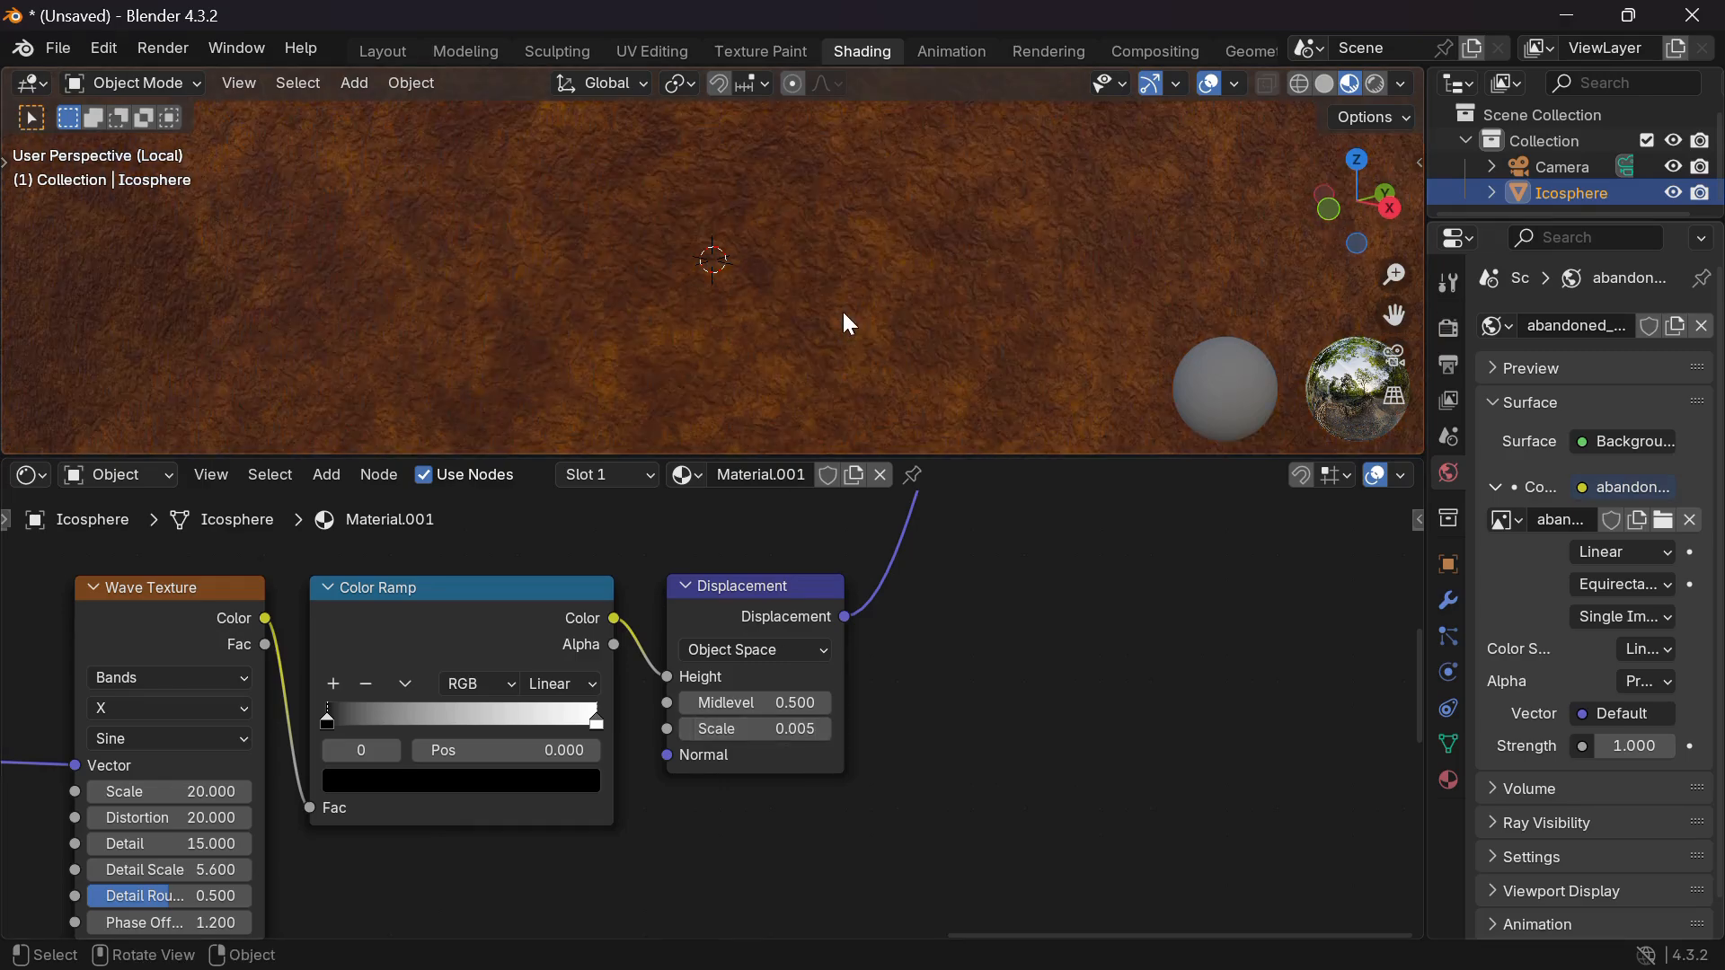
scroll(842, 309, "up", 4)
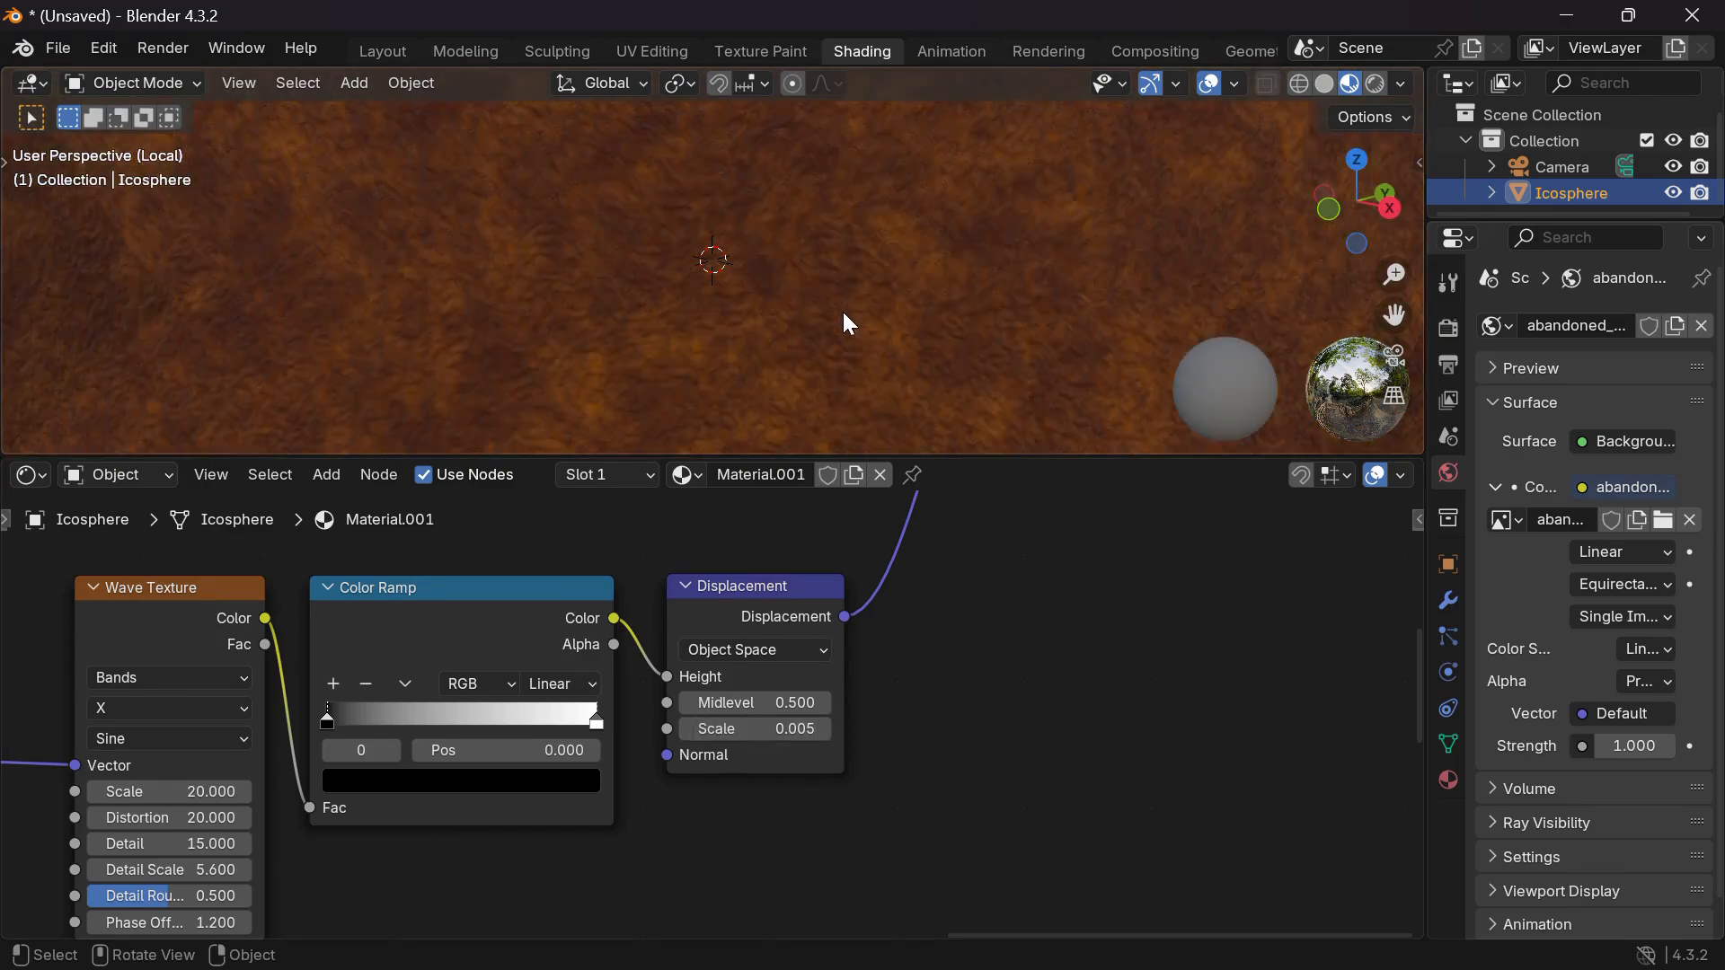
scroll(844, 321, "down", 3)
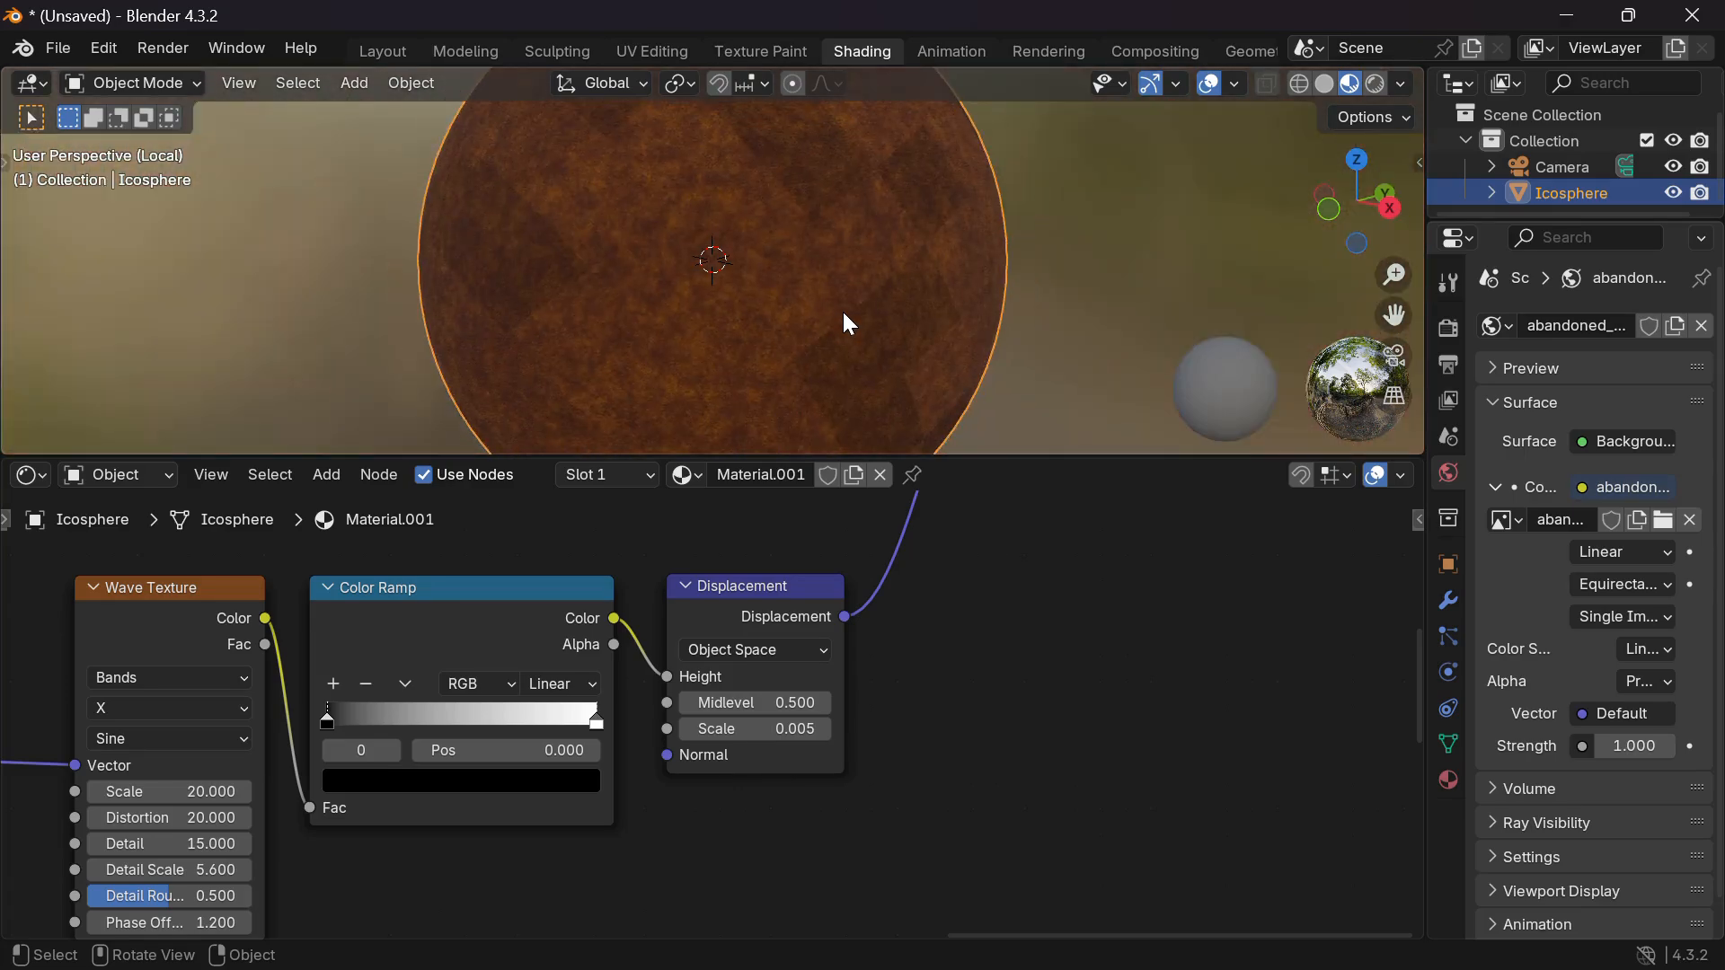
scroll(846, 316, "up", 4)
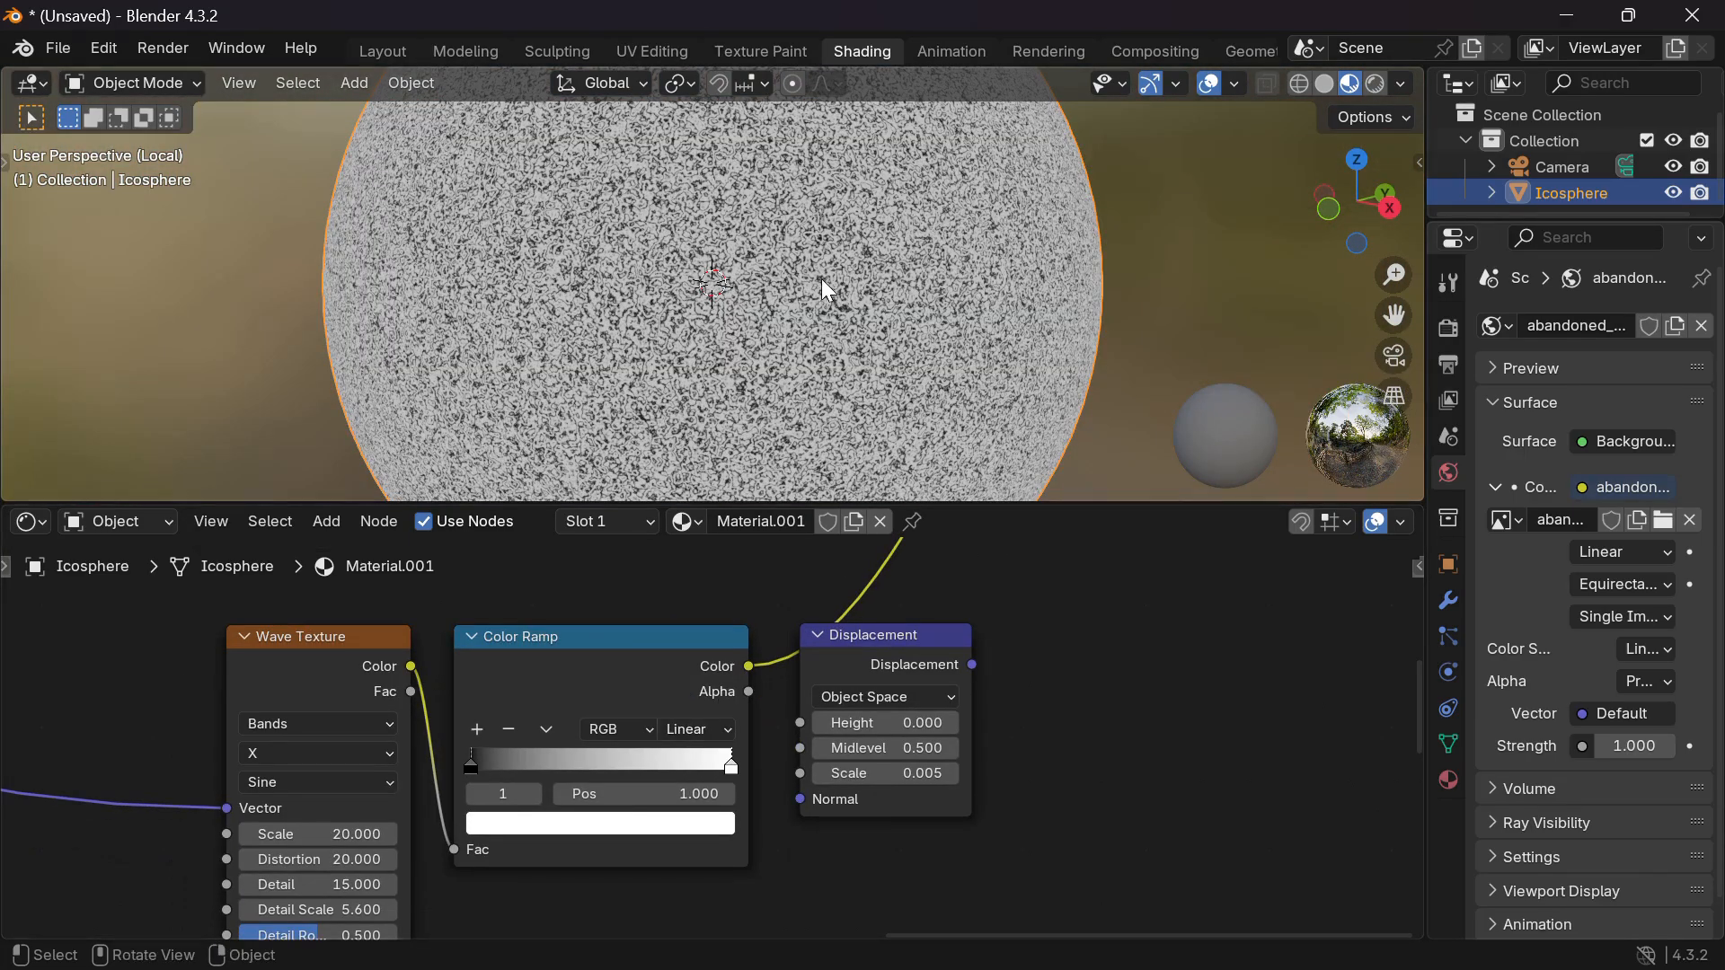
Slide the Color Ramp's black stop right to 0.822 for more contrast.
scroll(825, 286, "up", 4)
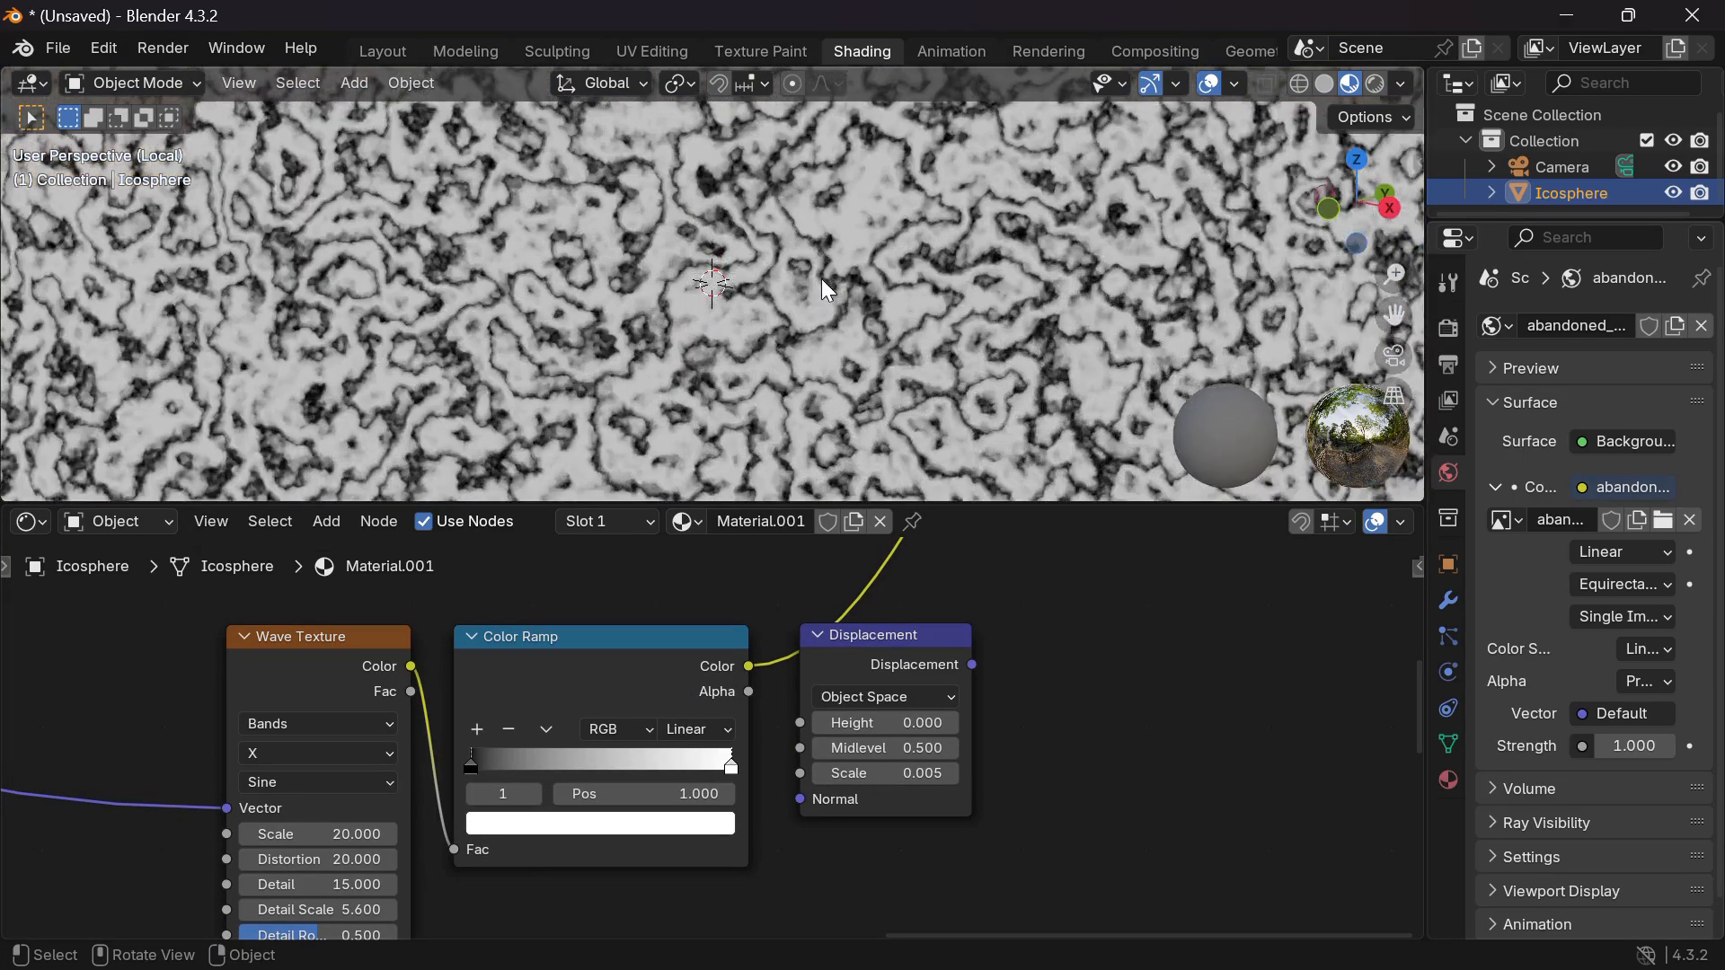
scroll(826, 289, "down", 2)
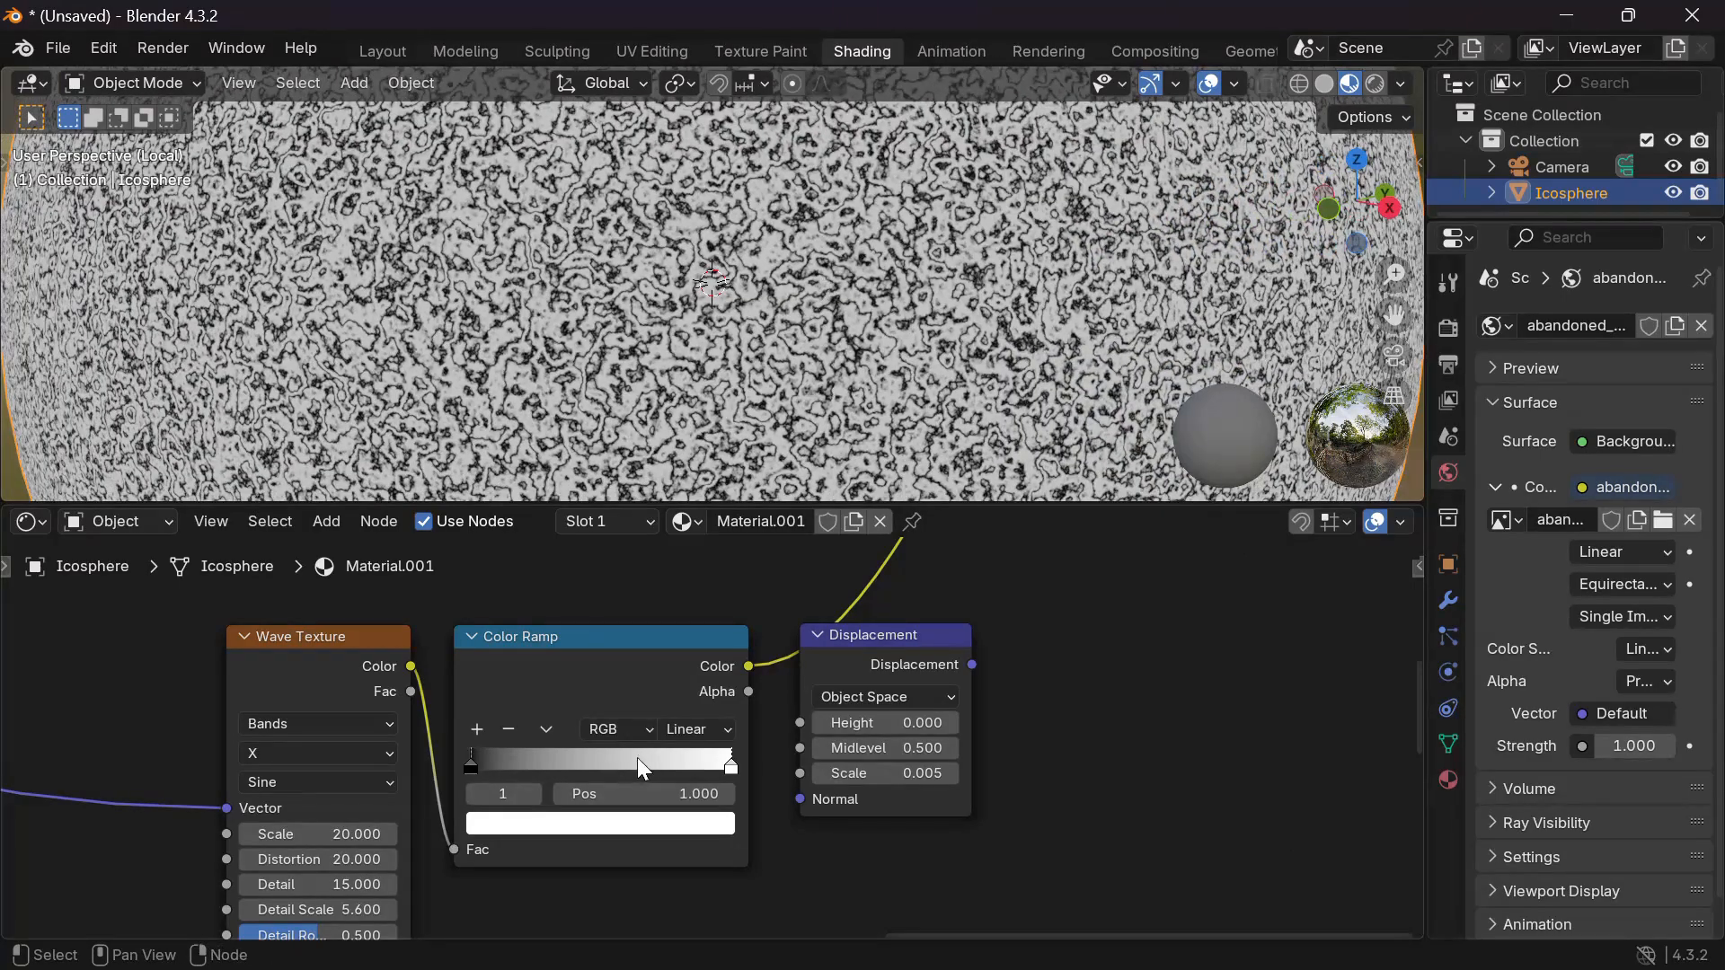
left_click_drag(472, 765, 695, 770)
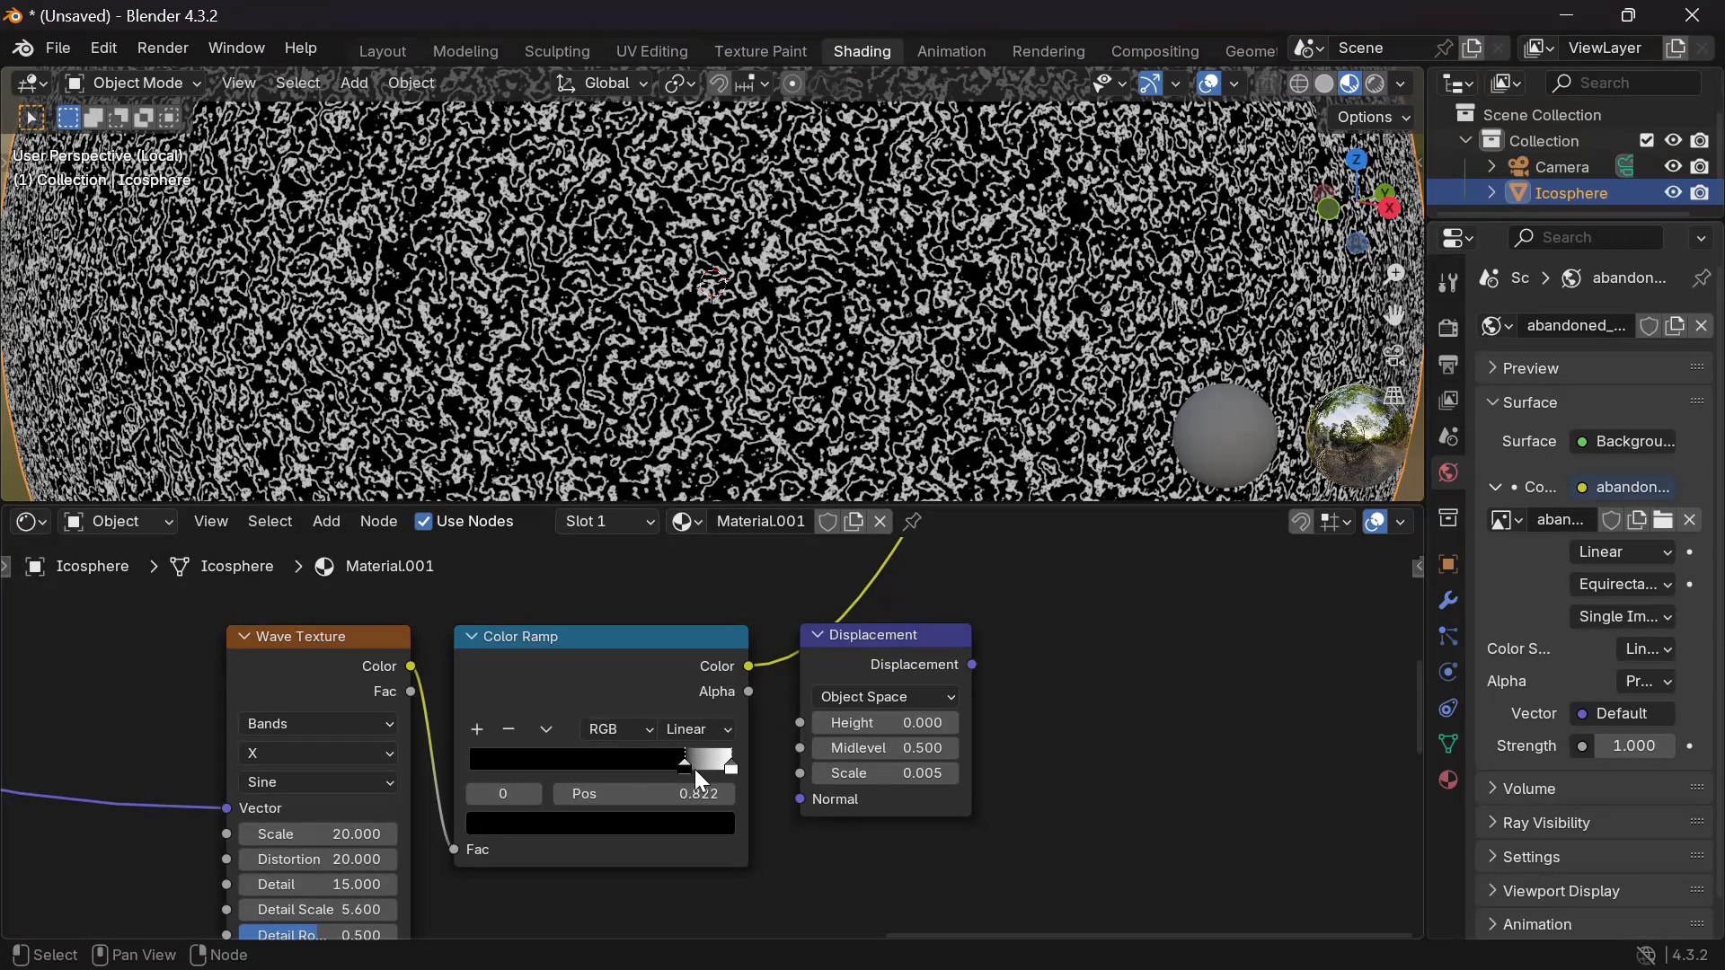
Connect the Principled BSDF to Surface and the Displacement node to the Material Output Displacement.
scroll(1074, 659, "down", 3)
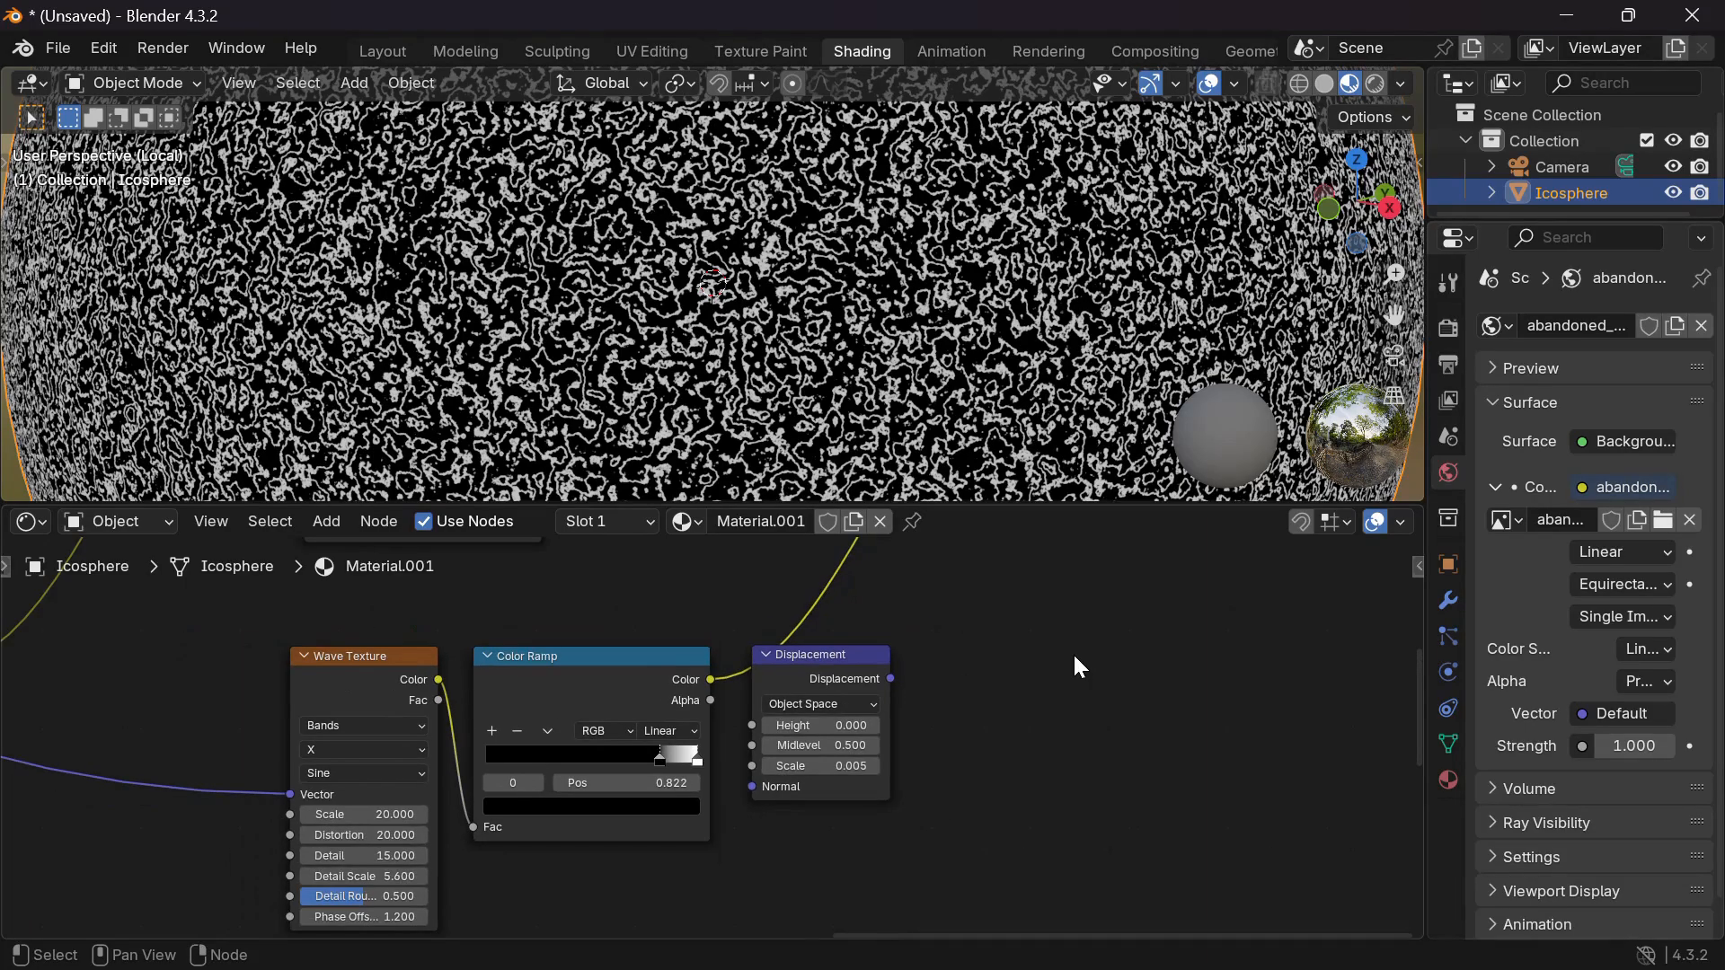
scroll(880, 339, "down", 4)
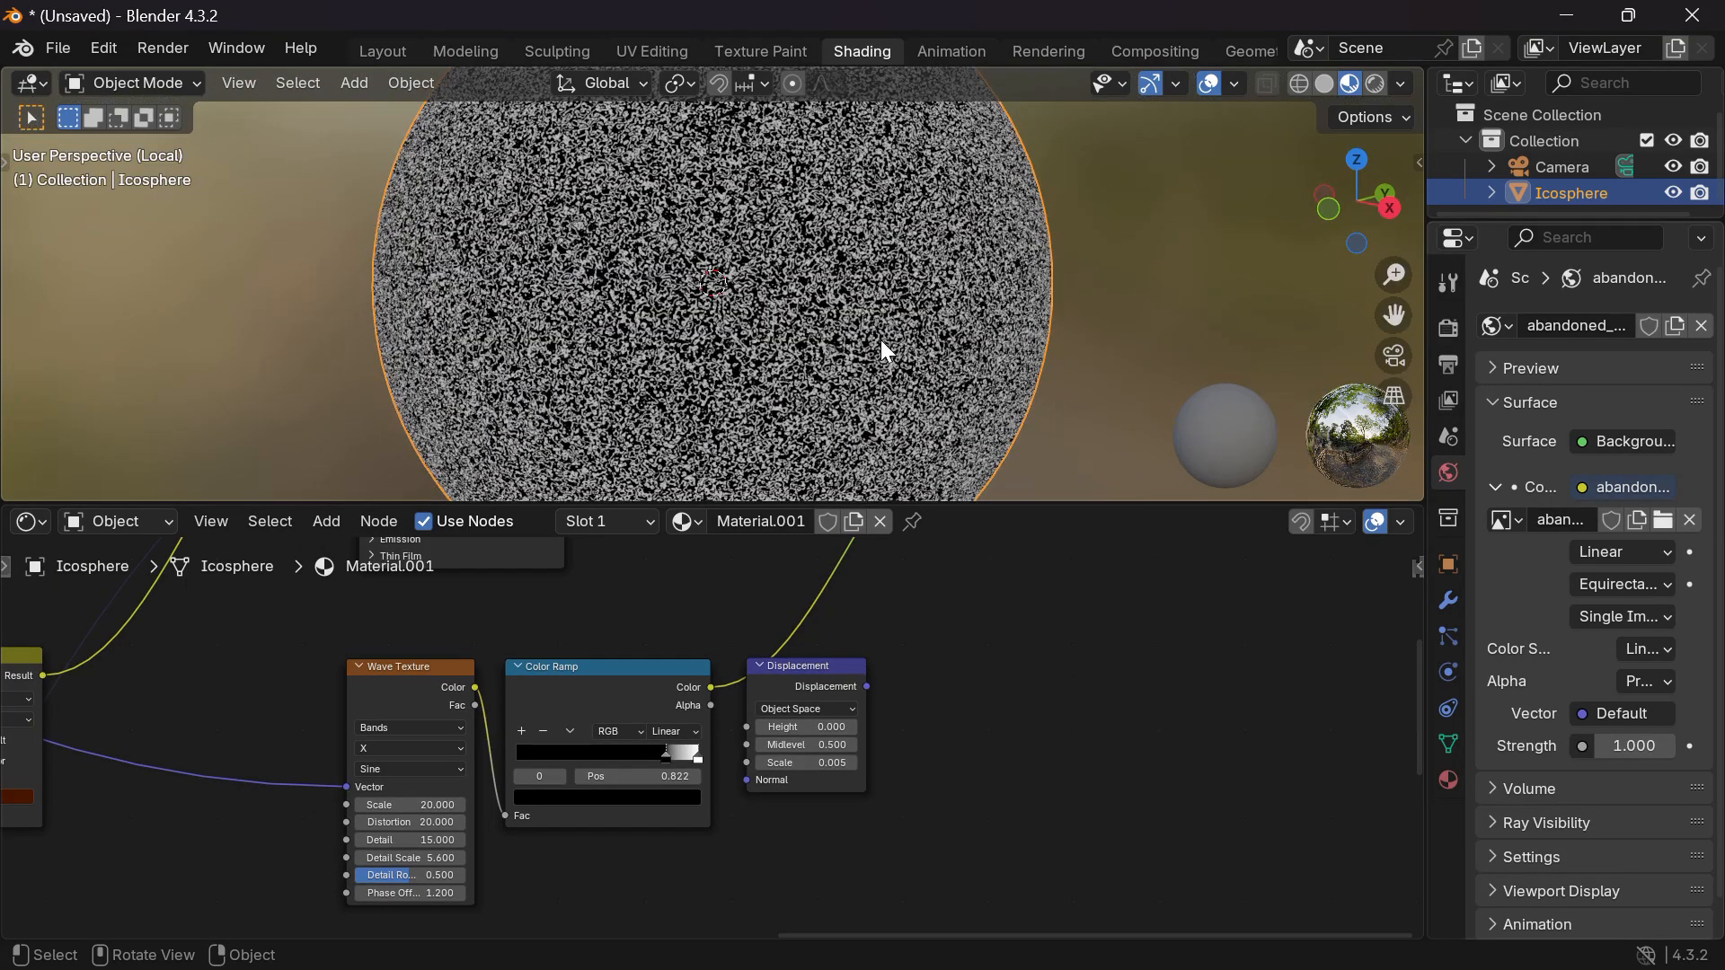
scroll(936, 635, "up", 3)
scroll(936, 635, "right", 3)
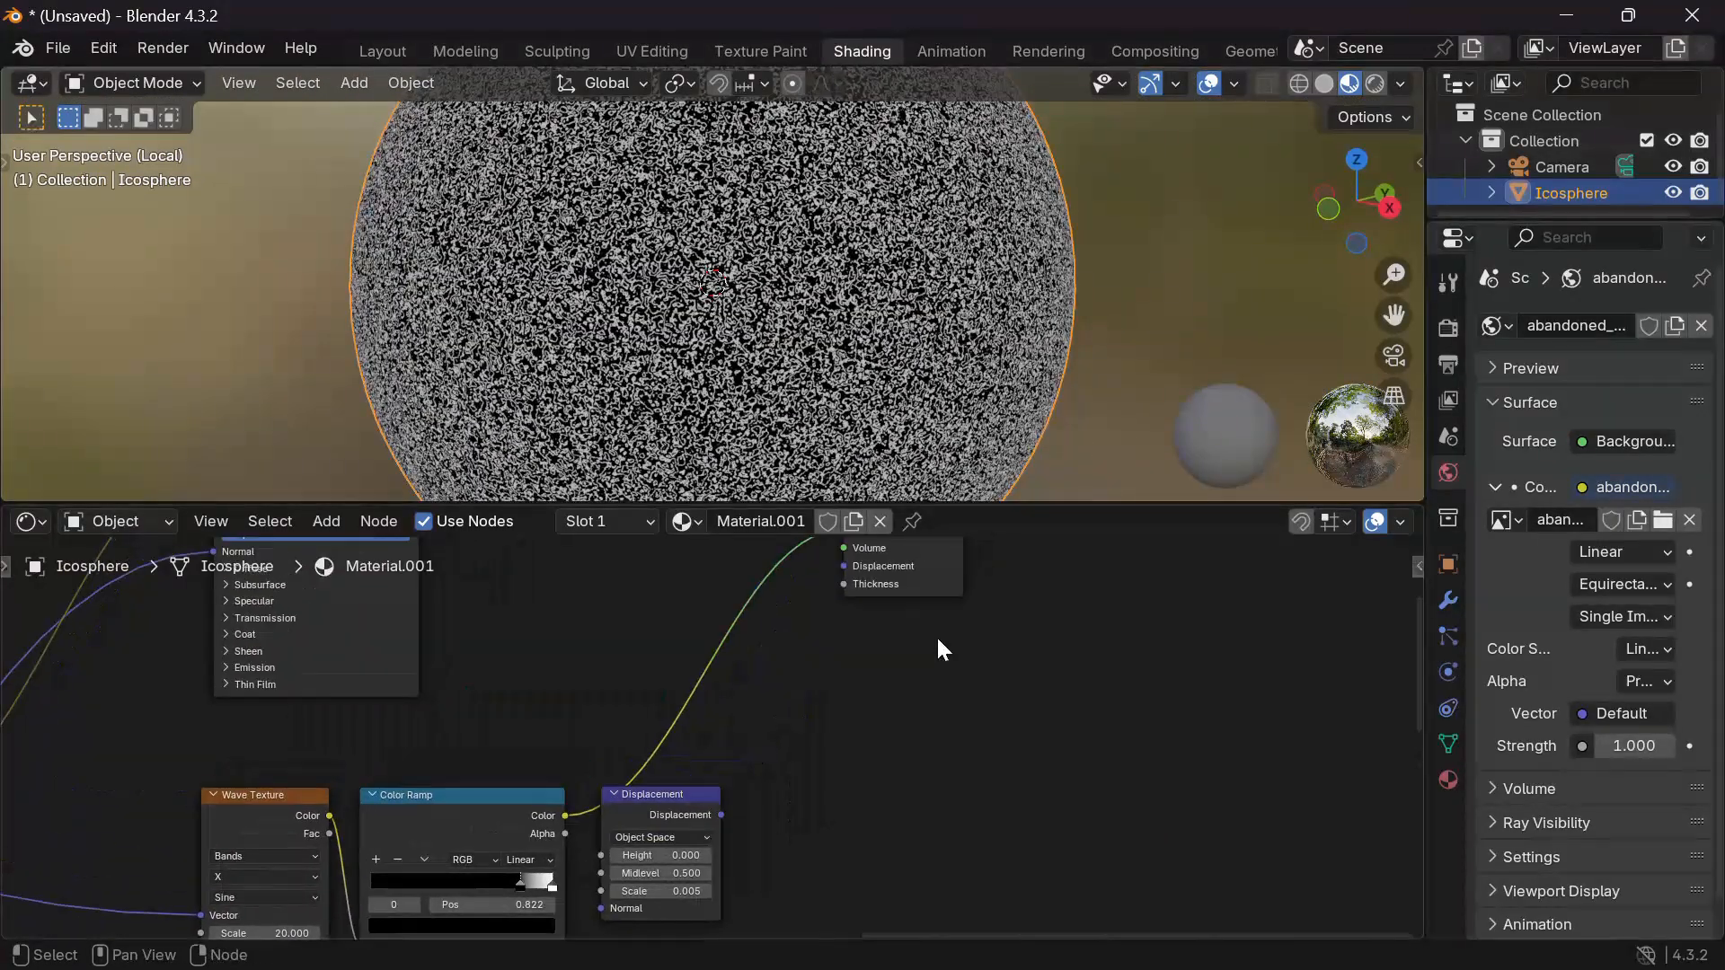
scroll(936, 635, "down", 3)
scroll(584, 634, "down", 2)
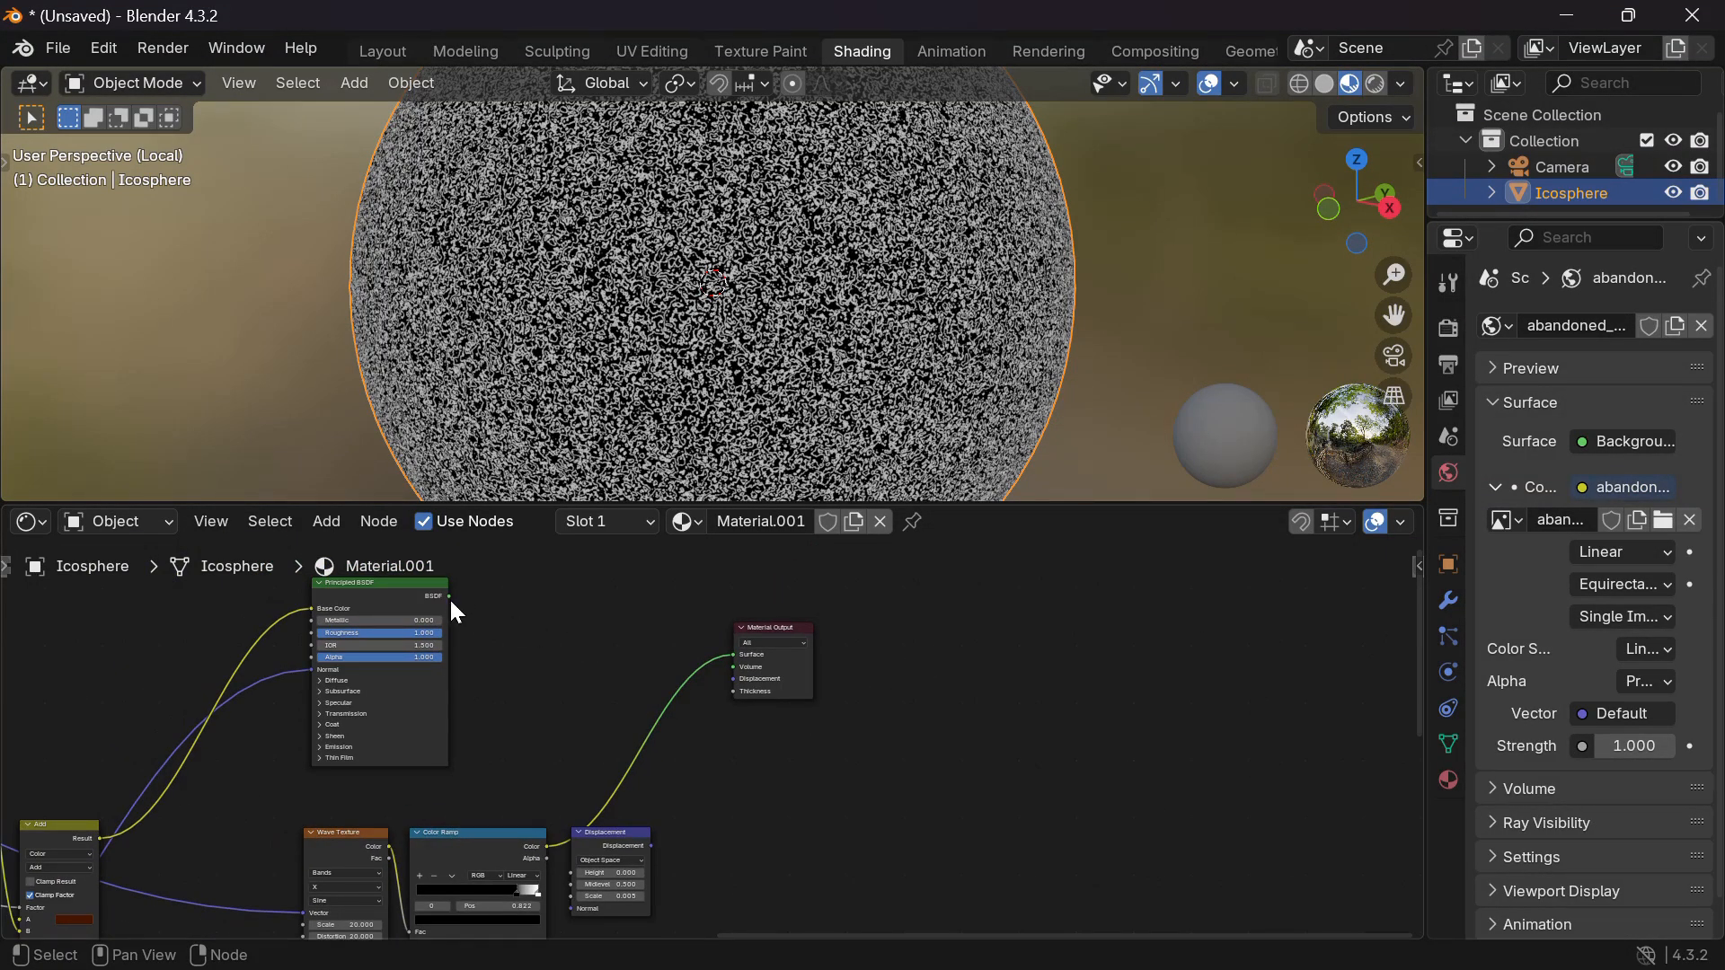
left_click_drag(450, 597, 735, 655)
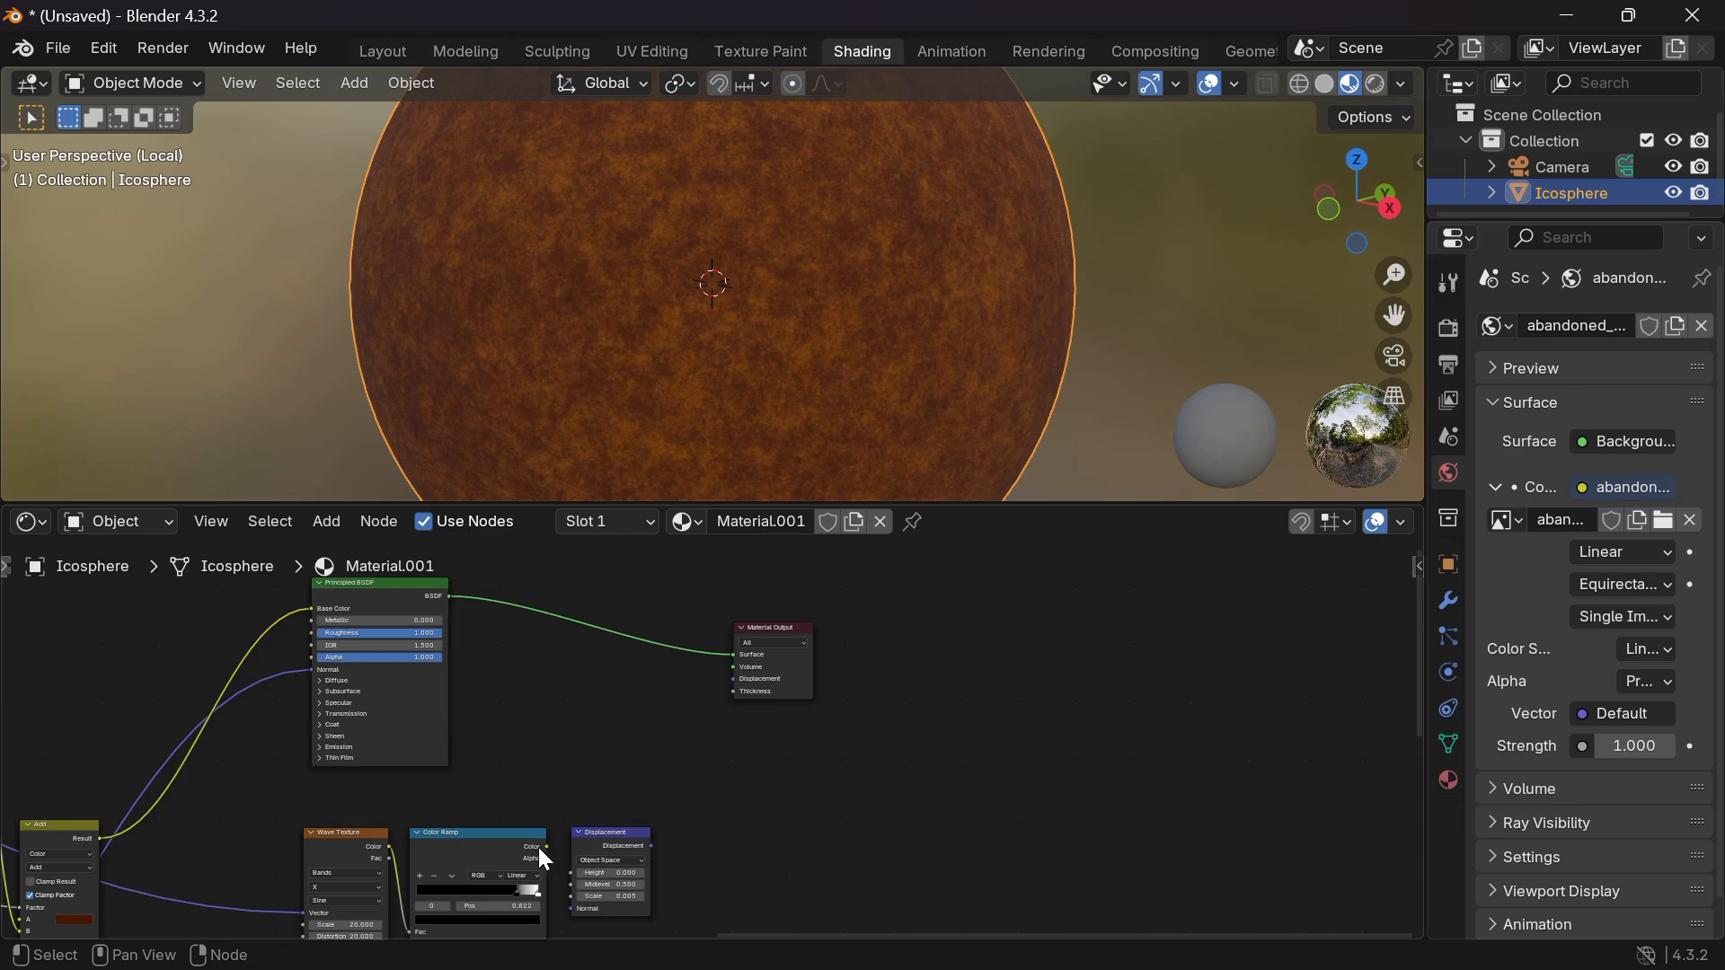
left_click_drag(550, 848, 727, 676)
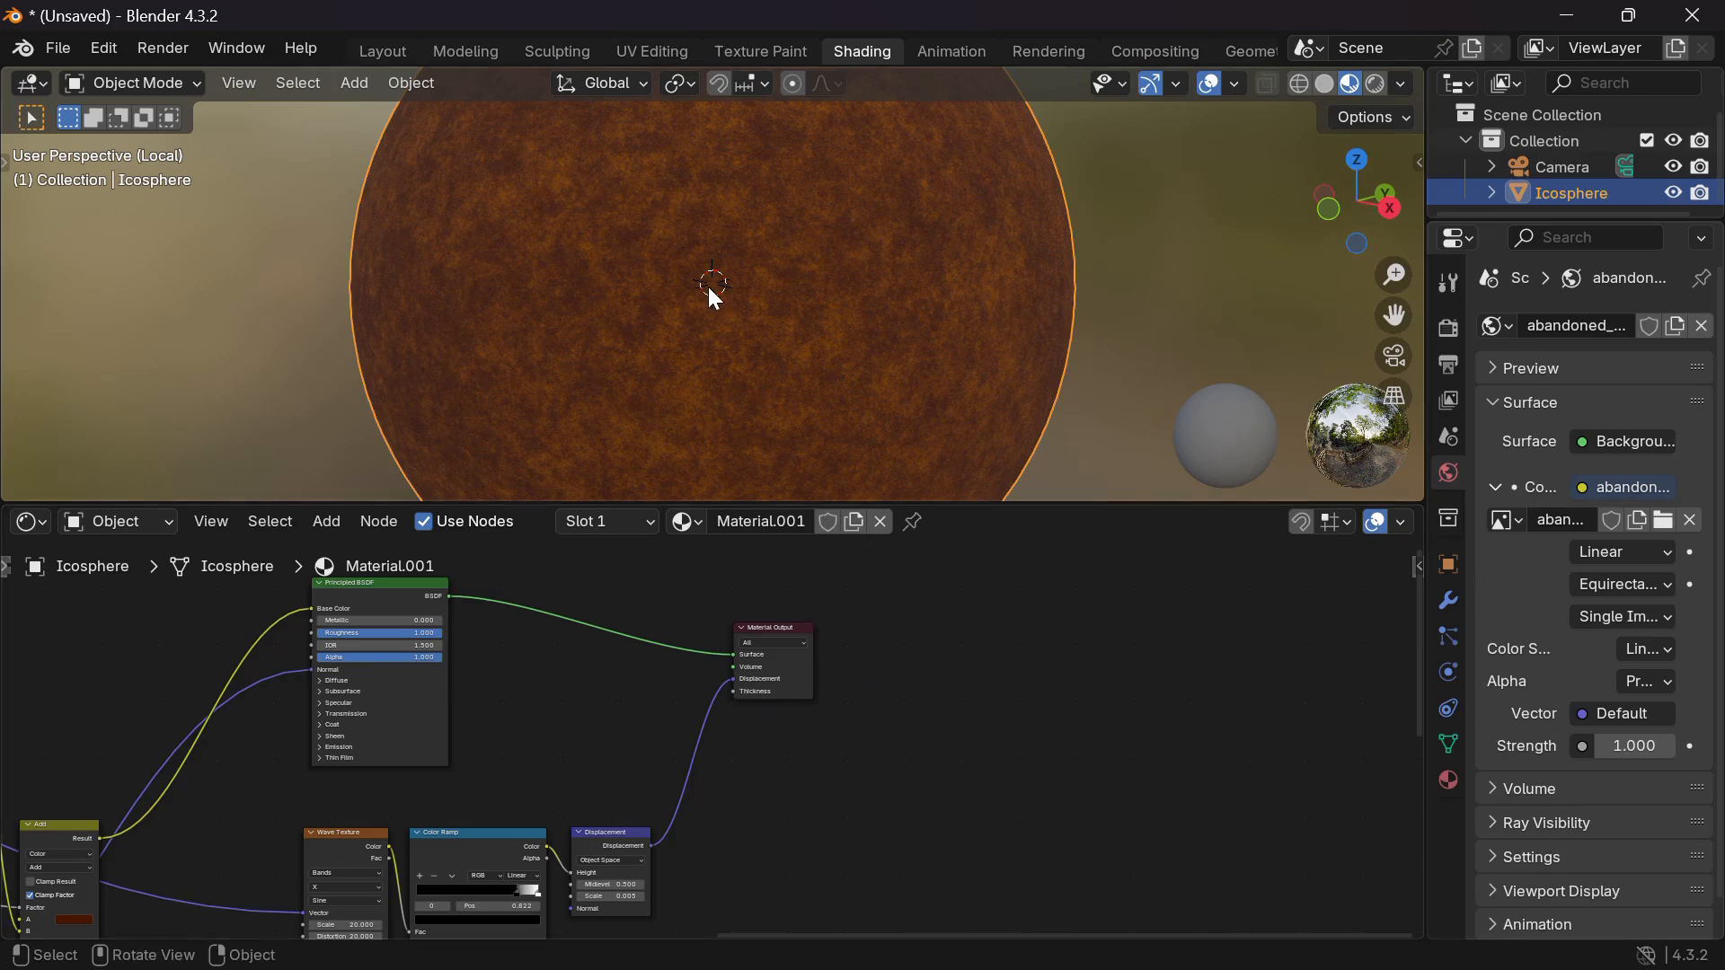
scroll(712, 291, "up", 5)
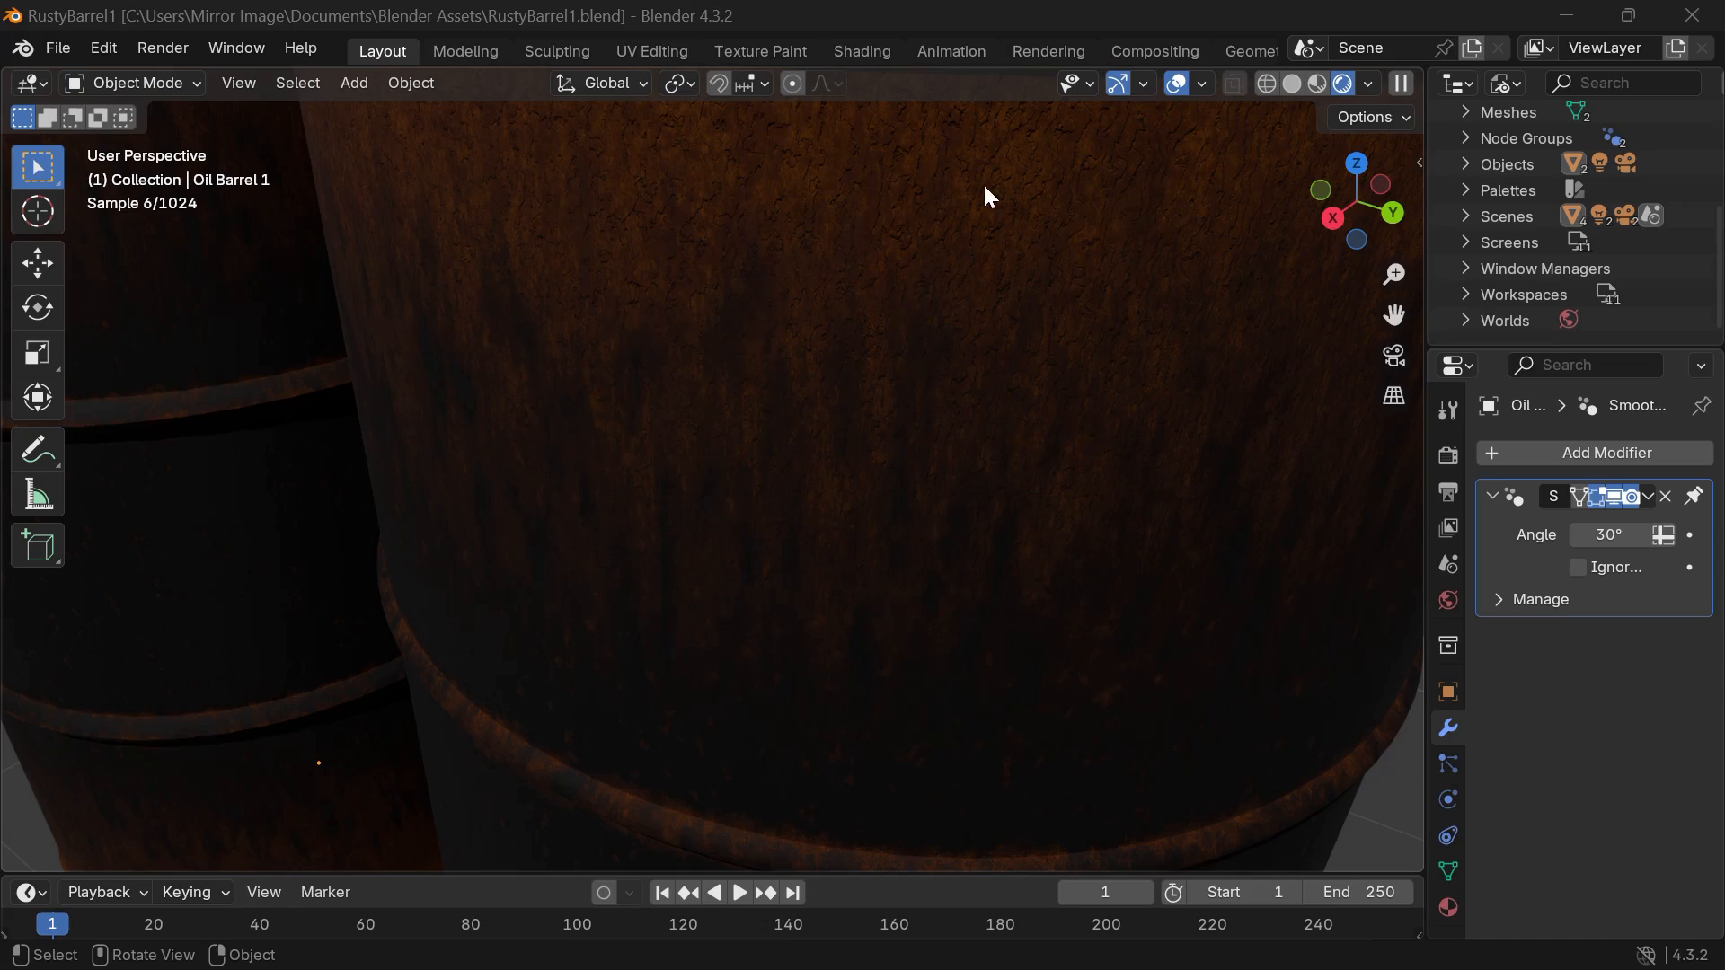
scroll(985, 189, "down", 8)
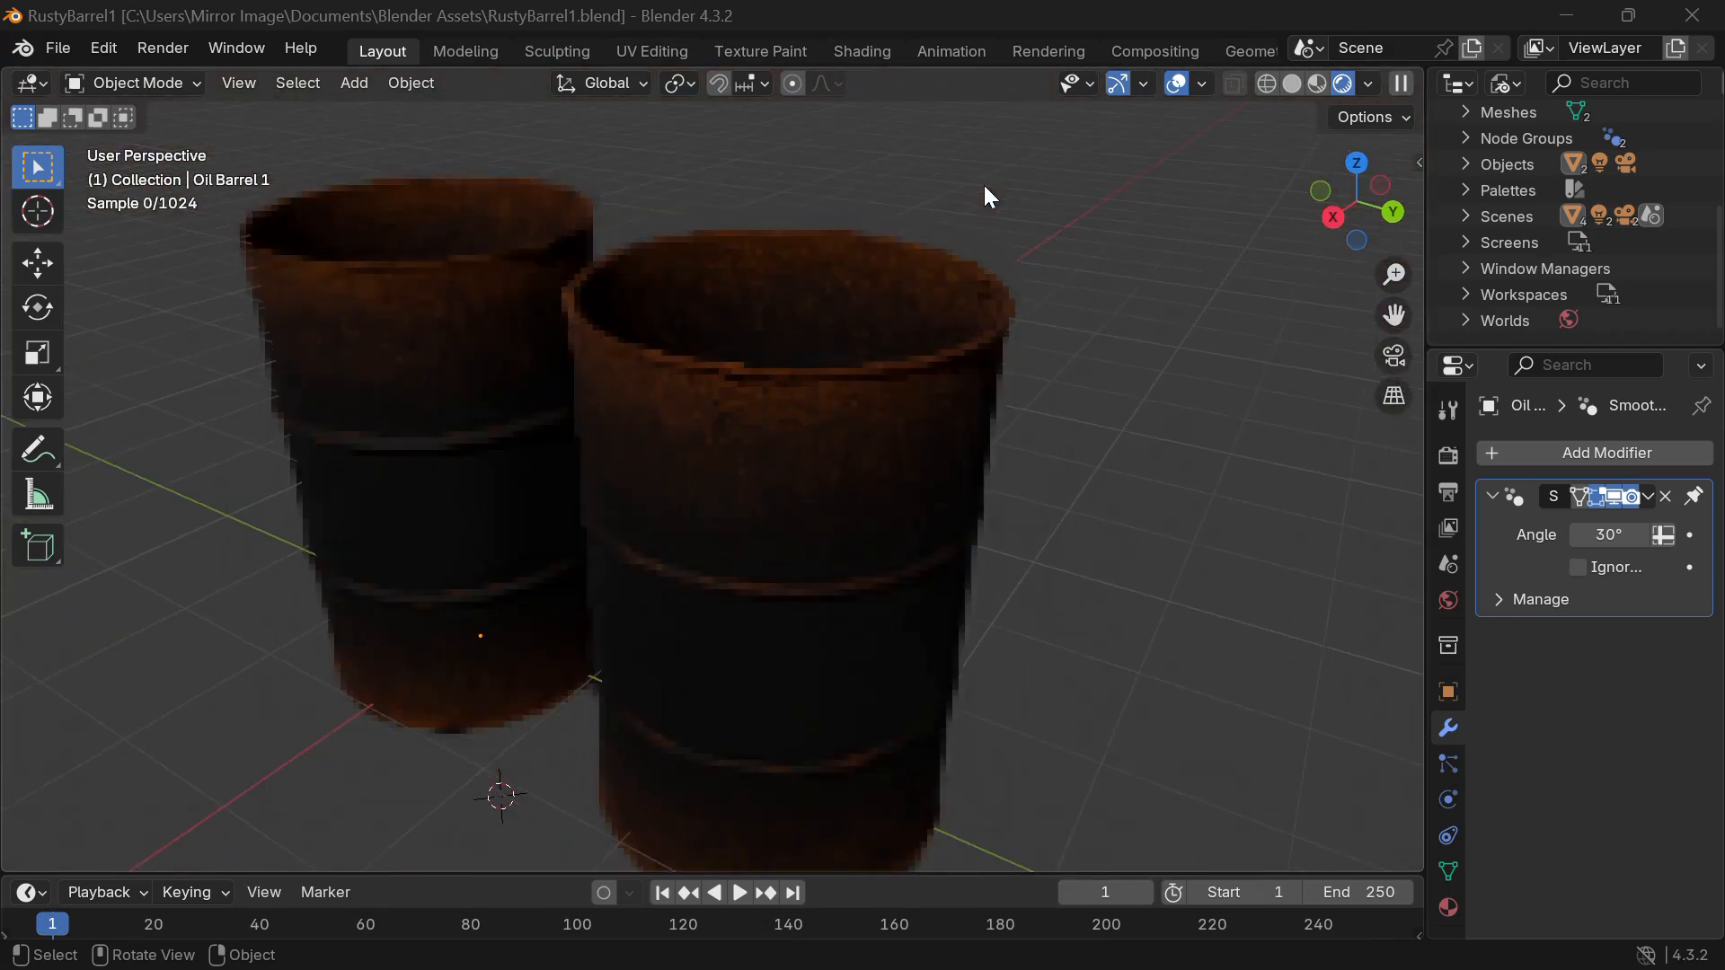
scroll(985, 188, "up", 4)
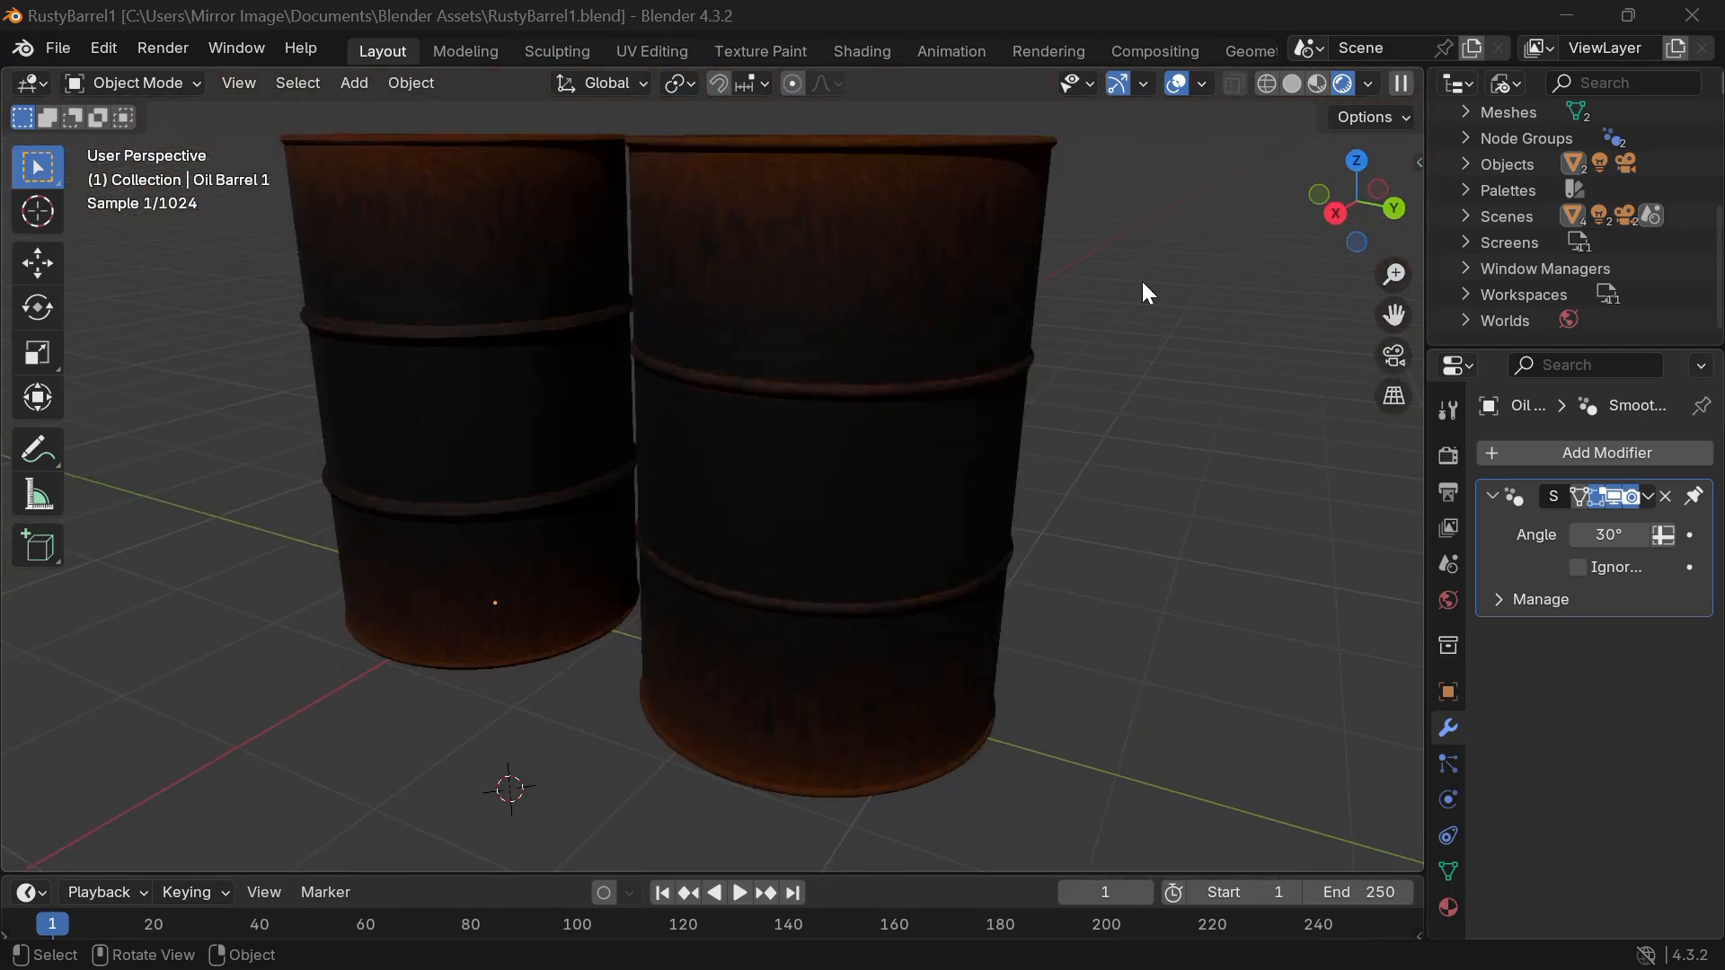
scroll(851, 438, "up", 10)
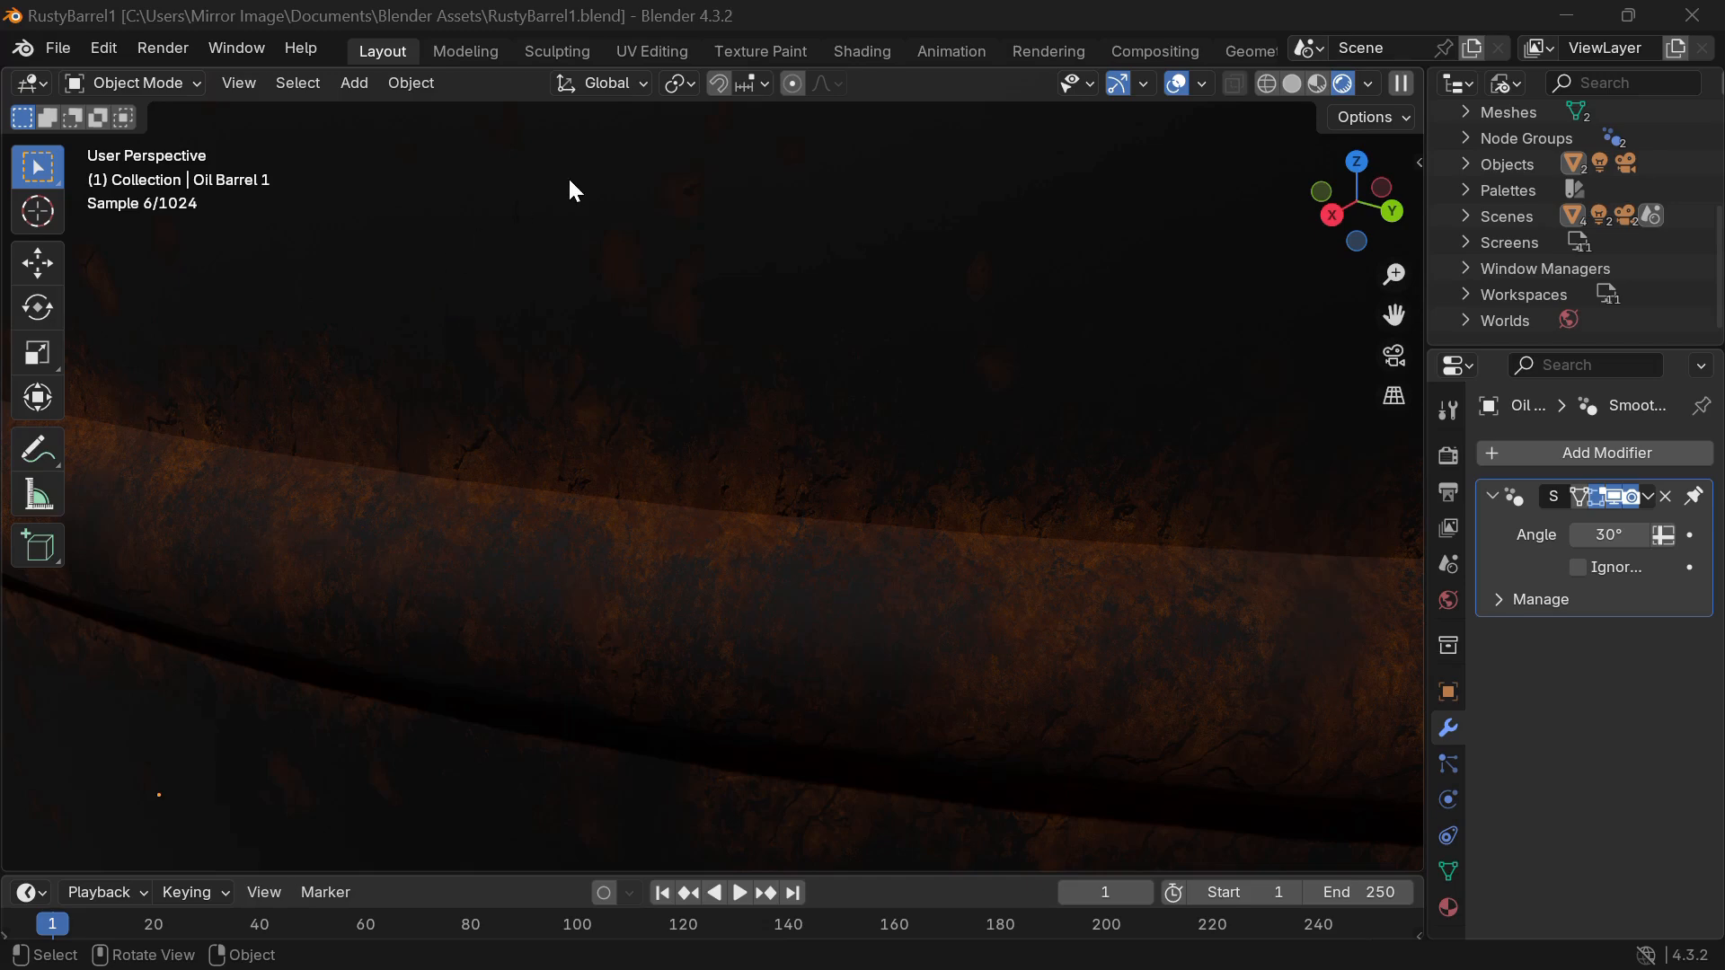
middle_click_drag(920, 135, 858, 778)
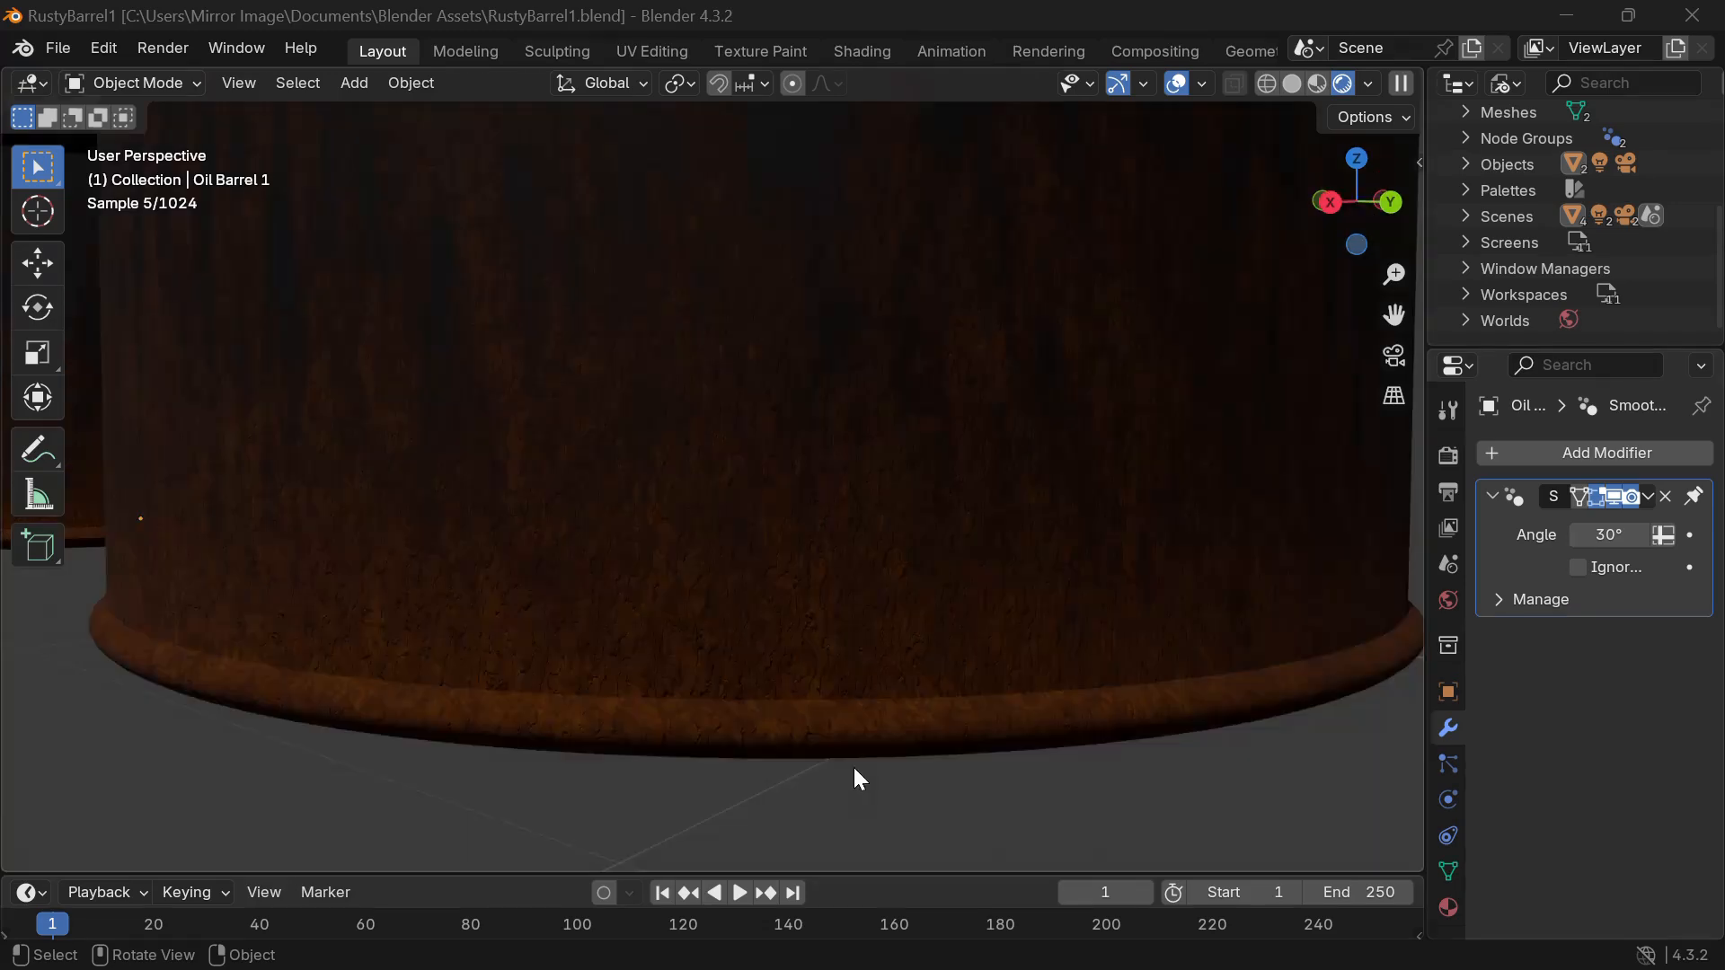